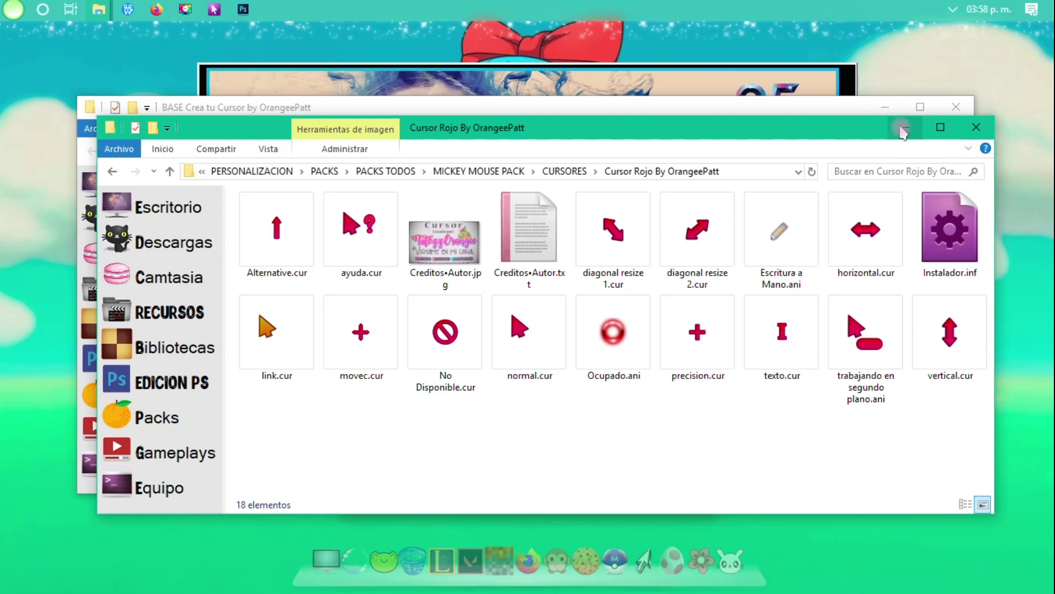
- Open the BASE CURSOR by OrangeePatt.psd file in Photoshop and activate the Move tool
{"action": "left_click", "coordinate": [903, 131]}
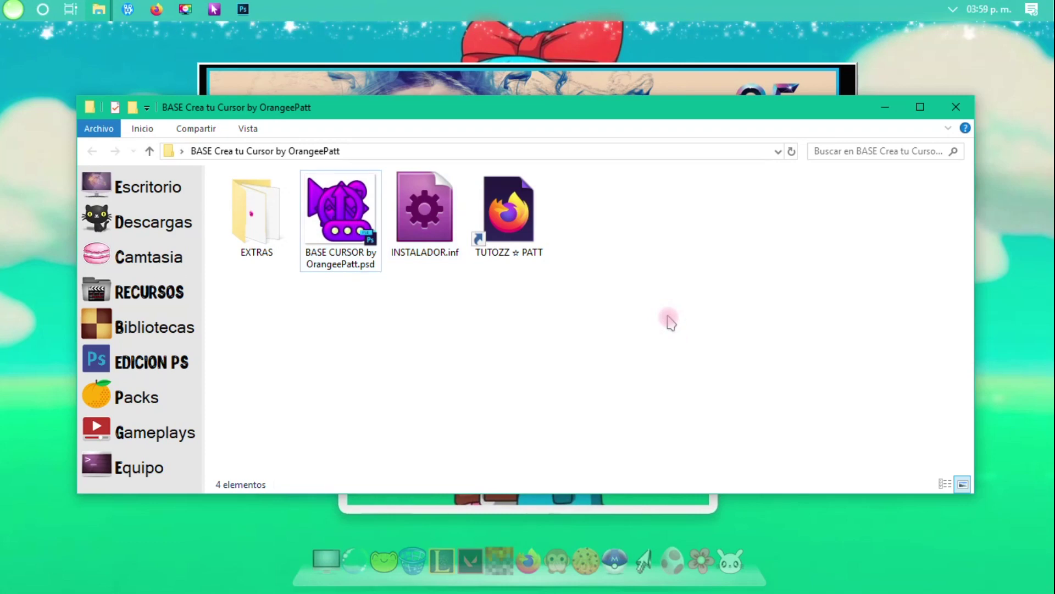
{"action": "left_click", "coordinate": [368, 235]}
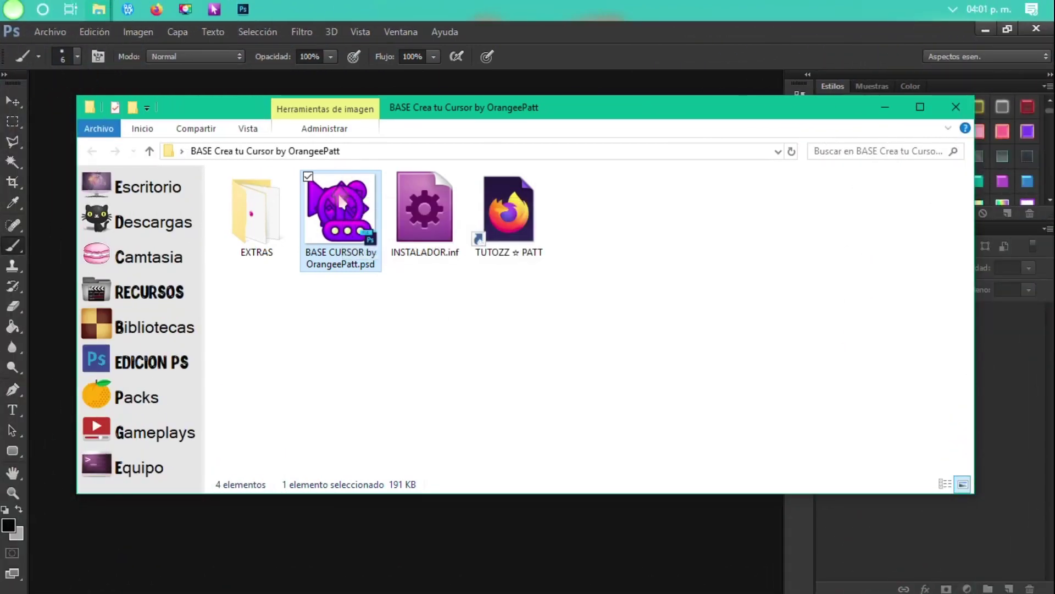
{"action": "left_click_drag", "start_coordinate": [346, 236], "coordinate": [532, 544]}
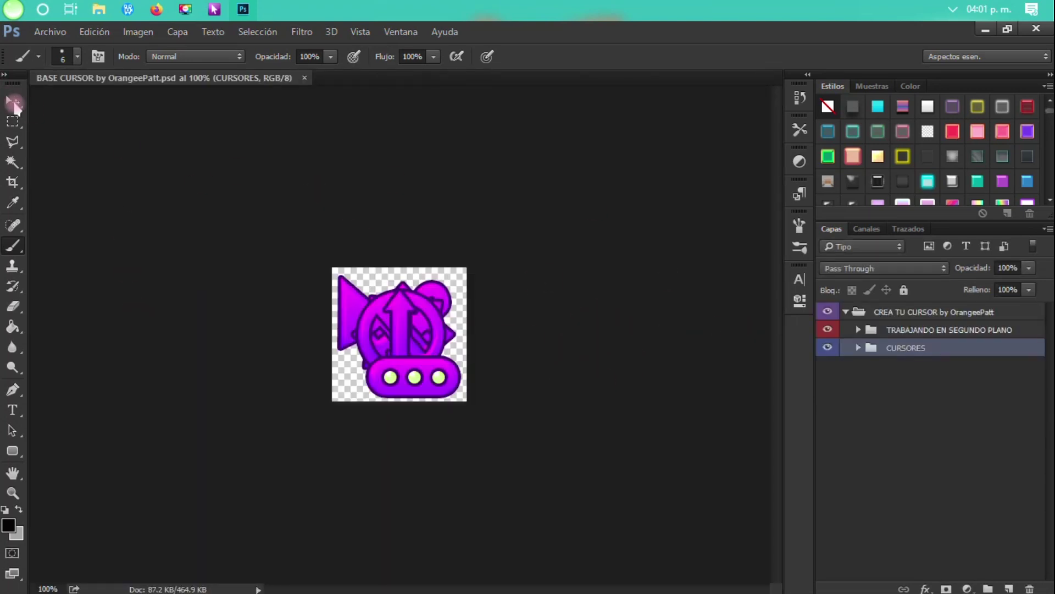
{"action": "left_click", "coordinate": [13, 104]}
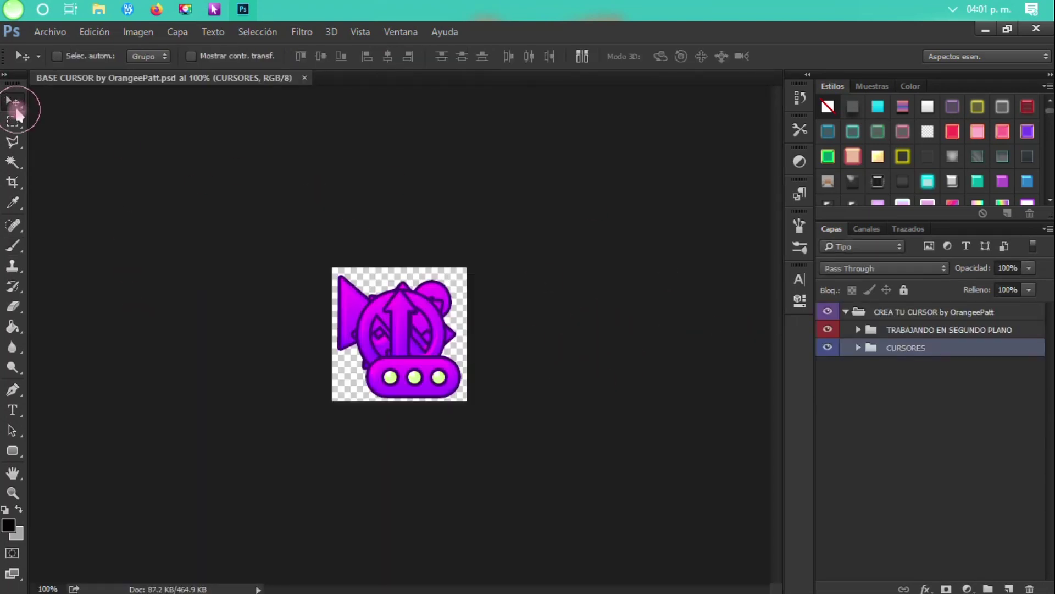
- Switch to Firefox and view the heart reactions on the Mickey Mouse pack post on Facebook
{"action": "left_click", "coordinate": [981, 32]}
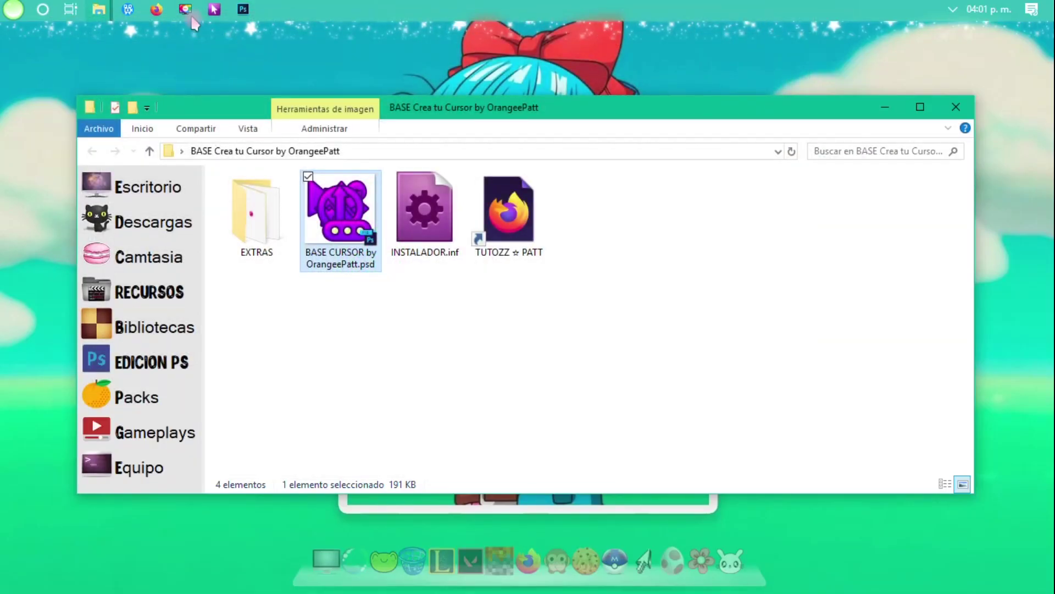
{"action": "left_click", "coordinate": [155, 9]}
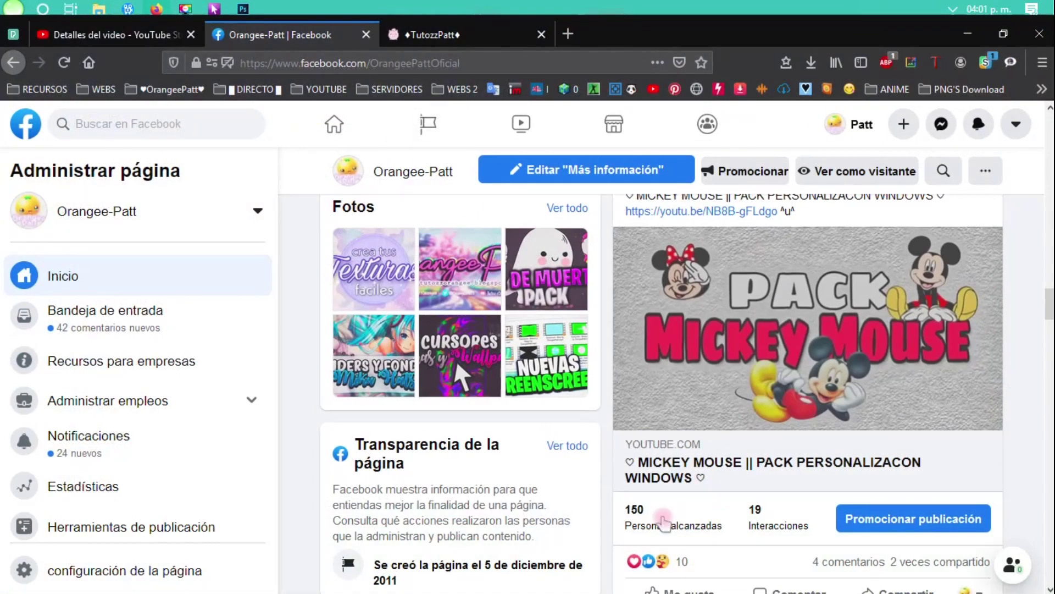
{"action": "left_click", "coordinate": [634, 561]}
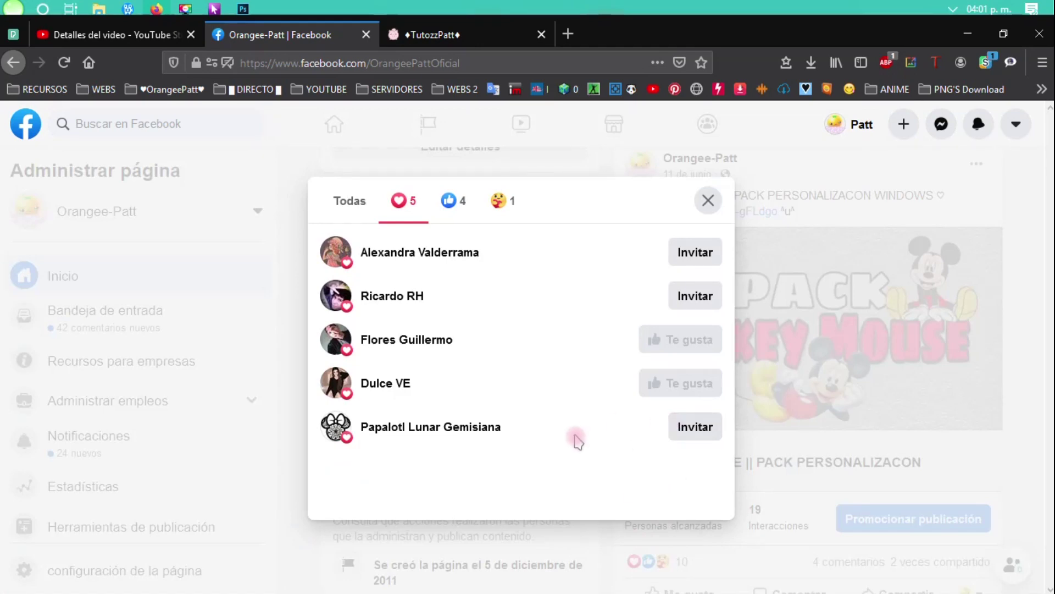
{"action": "left_click", "coordinate": [1020, 294]}
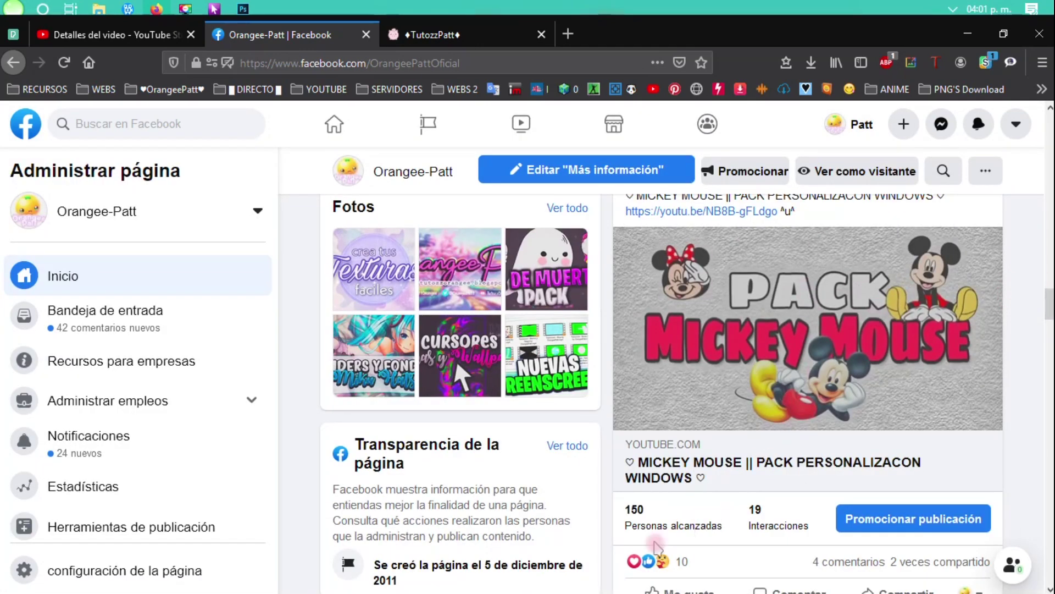
{"action": "left_click", "coordinate": [634, 561]}
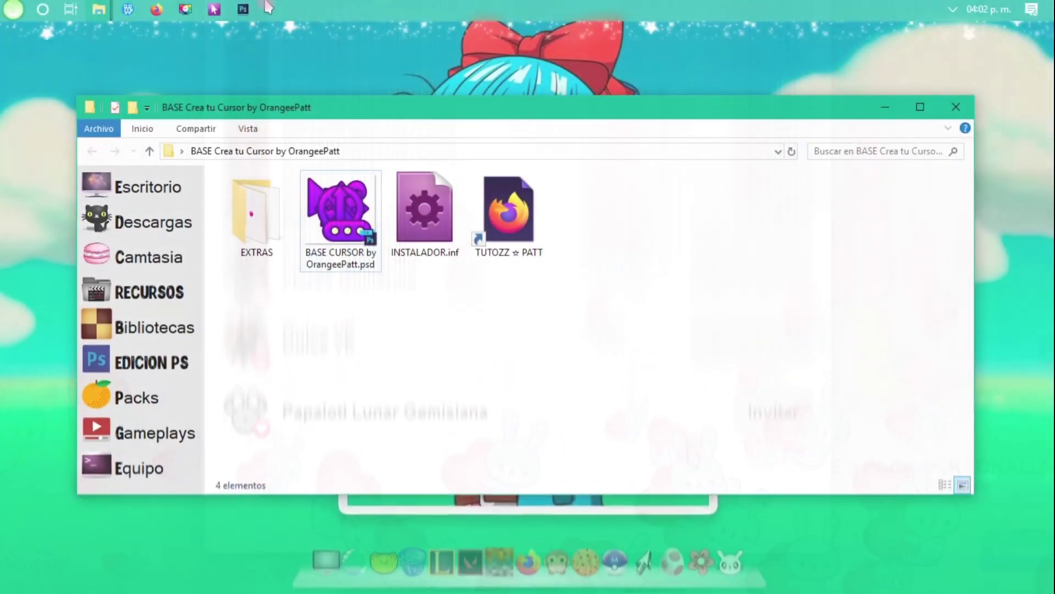
{"action": "key", "text": "space"}
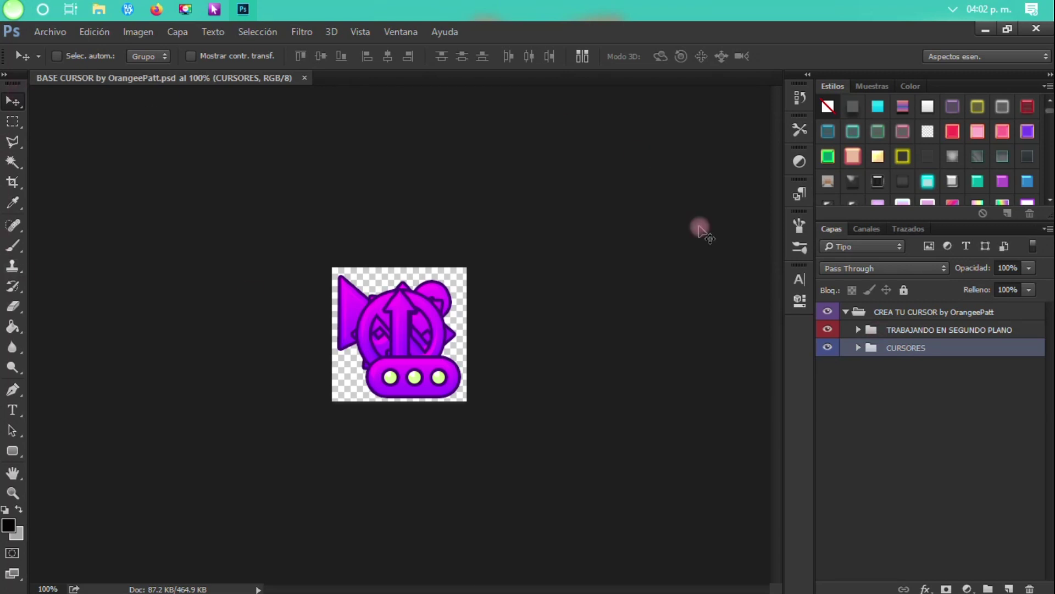
- Switch the CREA TU CURSOR group and its TRABAJANDO EN SEGUNDO PLANO subgroup off and on to preview what each contains
{"action": "left_click", "coordinate": [862, 315]}
{"action": "left_click", "coordinate": [827, 312]}
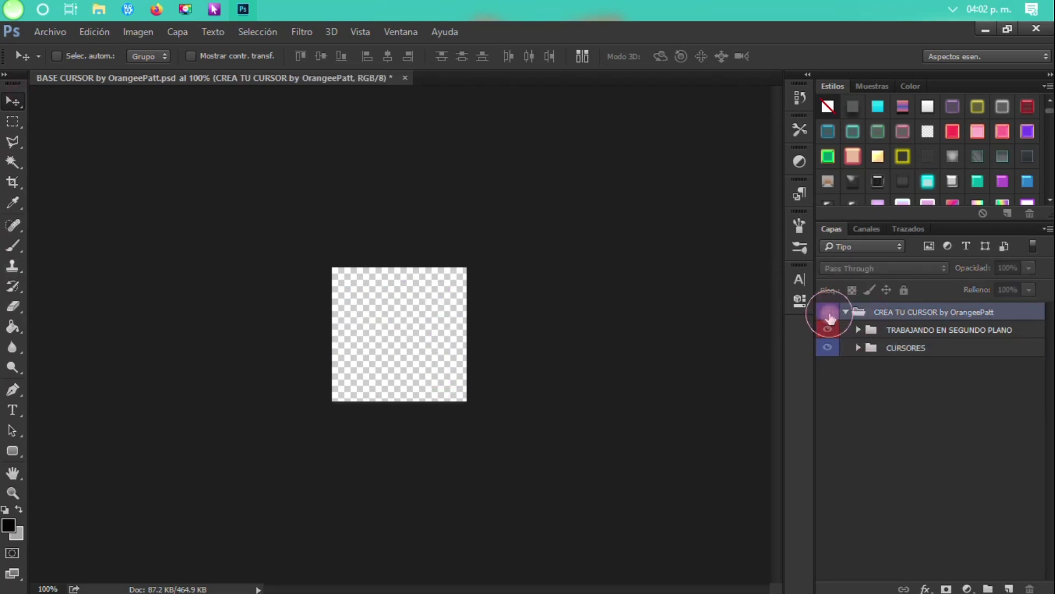
{"action": "left_click", "coordinate": [827, 312]}
{"action": "left_click", "coordinate": [846, 312]}
{"action": "left_click", "coordinate": [845, 312]}
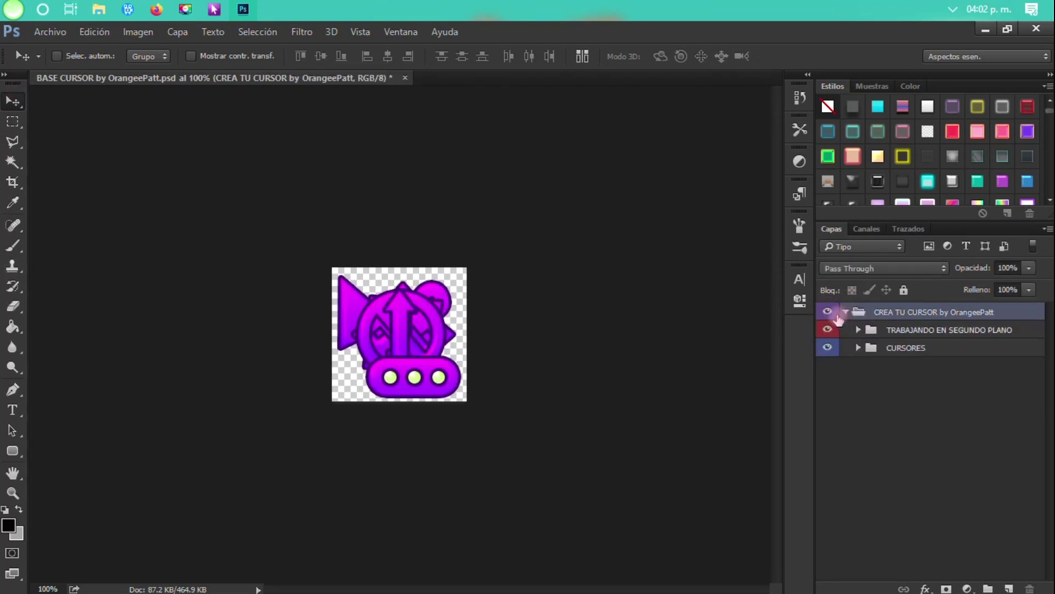
{"action": "left_click", "coordinate": [828, 328]}
{"action": "left_click", "coordinate": [828, 329]}
{"action": "left_click", "coordinate": [887, 331]}
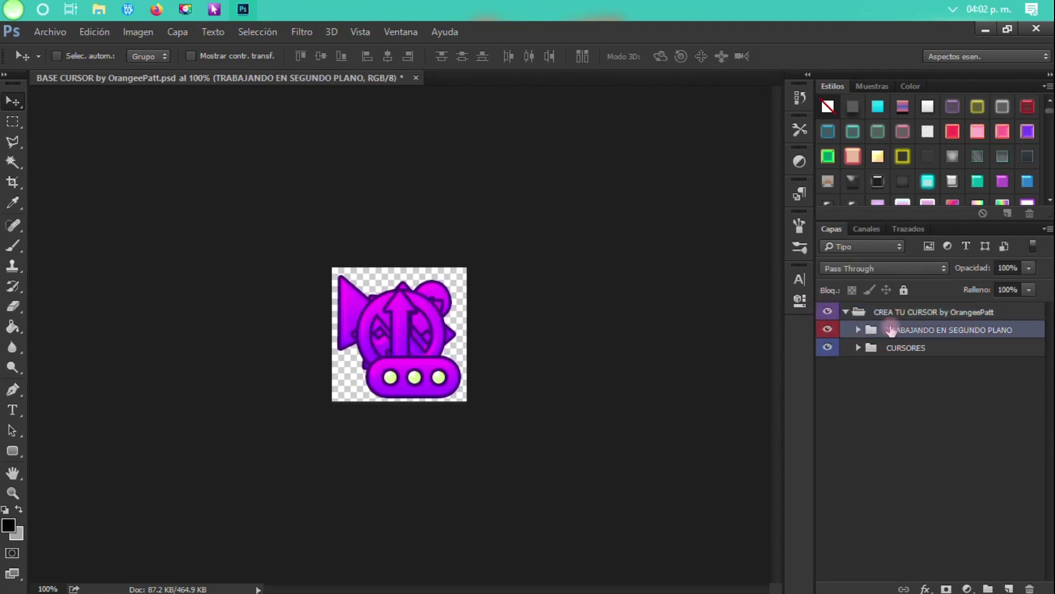
{"action": "left_click", "coordinate": [829, 329]}
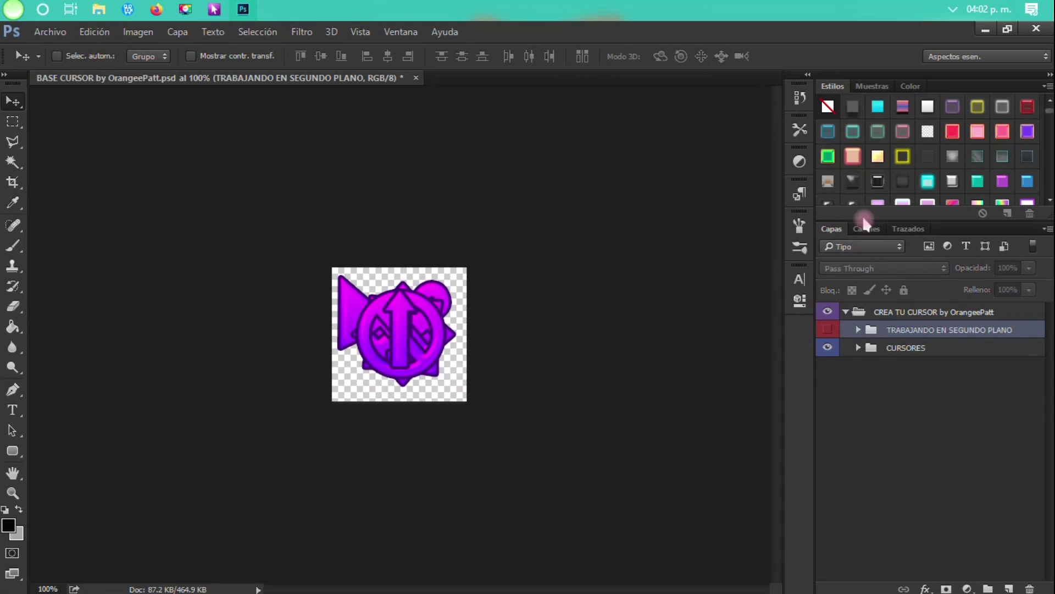
- Switch to the Cursor Rojo By OrangeePatt folder and examine the trabajando en segundo plano.ani cursor
{"action": "left_click", "coordinate": [214, 10]}
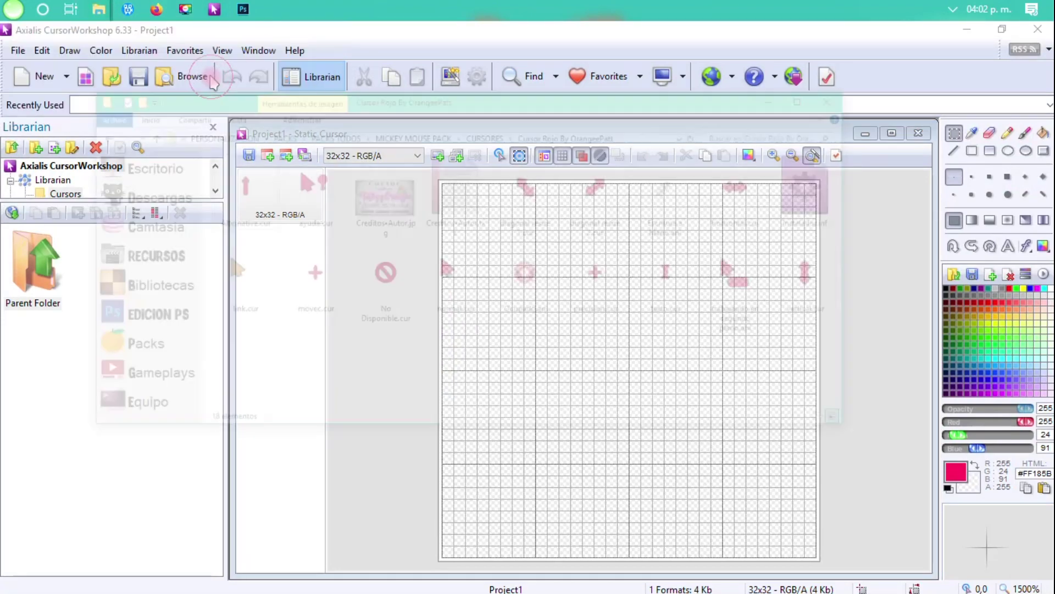
{"action": "left_click", "coordinate": [212, 80]}
{"action": "double_click", "coordinate": [864, 396]}
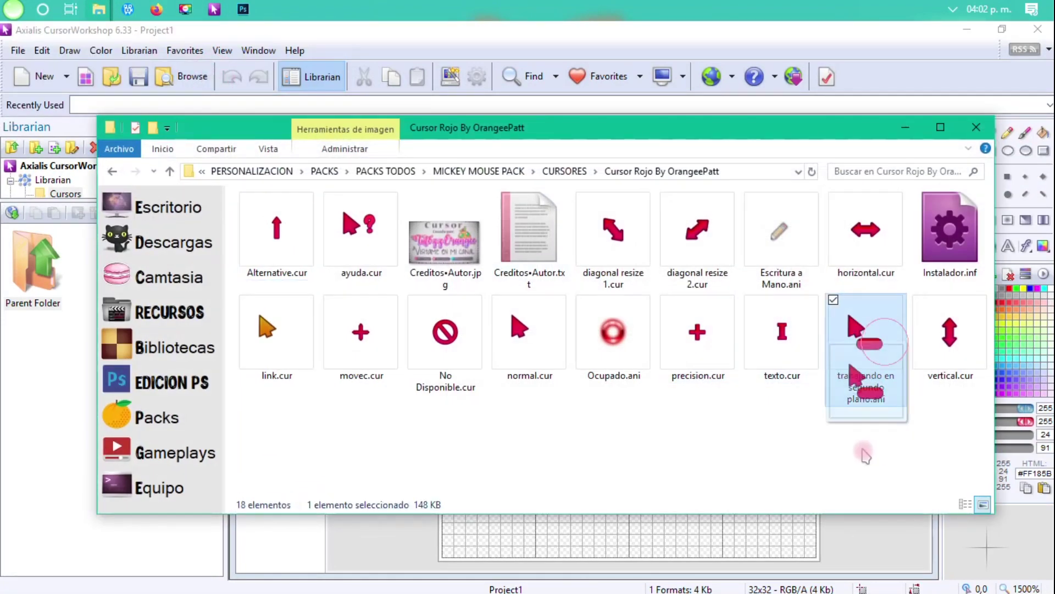
{"action": "left_click", "coordinate": [907, 129]}
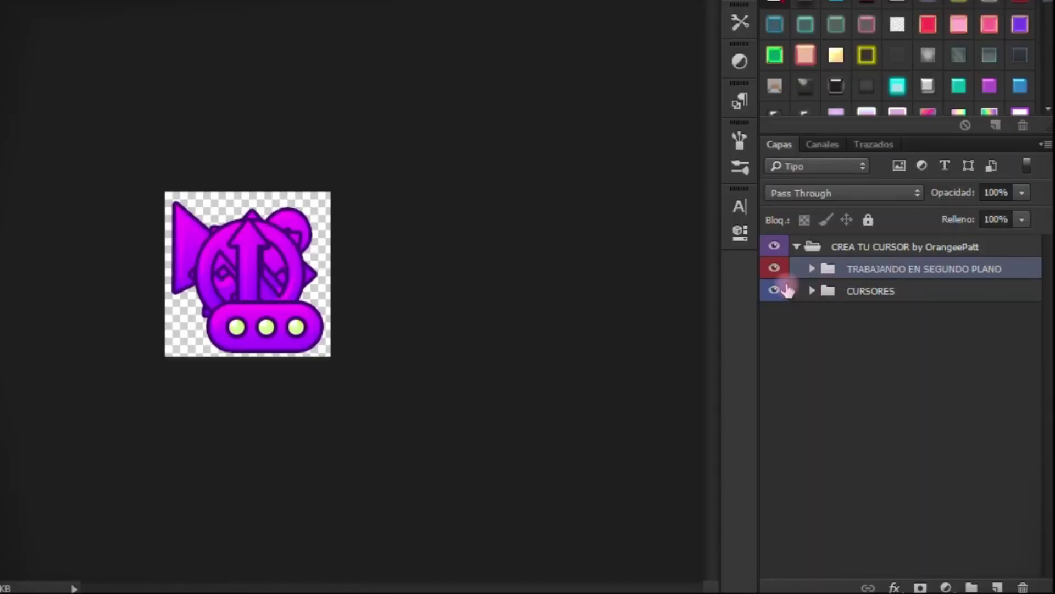
- Isolate the TRABAJANDO EN SEGUNDO PLANO group in Photoshop and preview its Rectángulo redondeado 1 layer and Bolitas group separately
{"action": "left_click", "coordinate": [774, 291]}
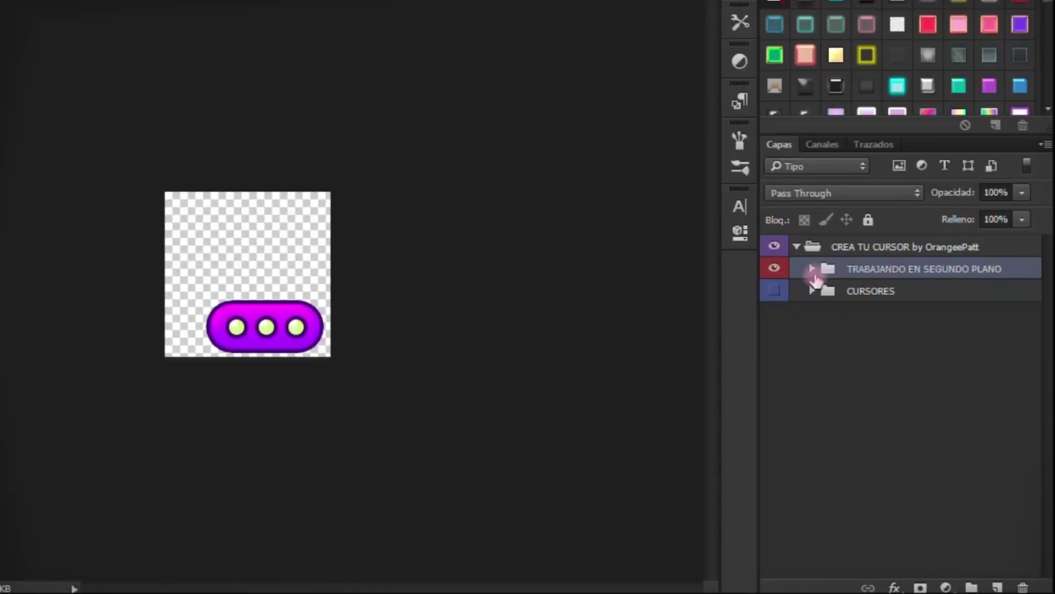
{"action": "left_click", "coordinate": [812, 269]}
{"action": "left_click", "coordinate": [774, 318]}
{"action": "left_click", "coordinate": [774, 317]}
{"action": "left_click", "coordinate": [775, 291]}
{"action": "left_click", "coordinate": [775, 292]}
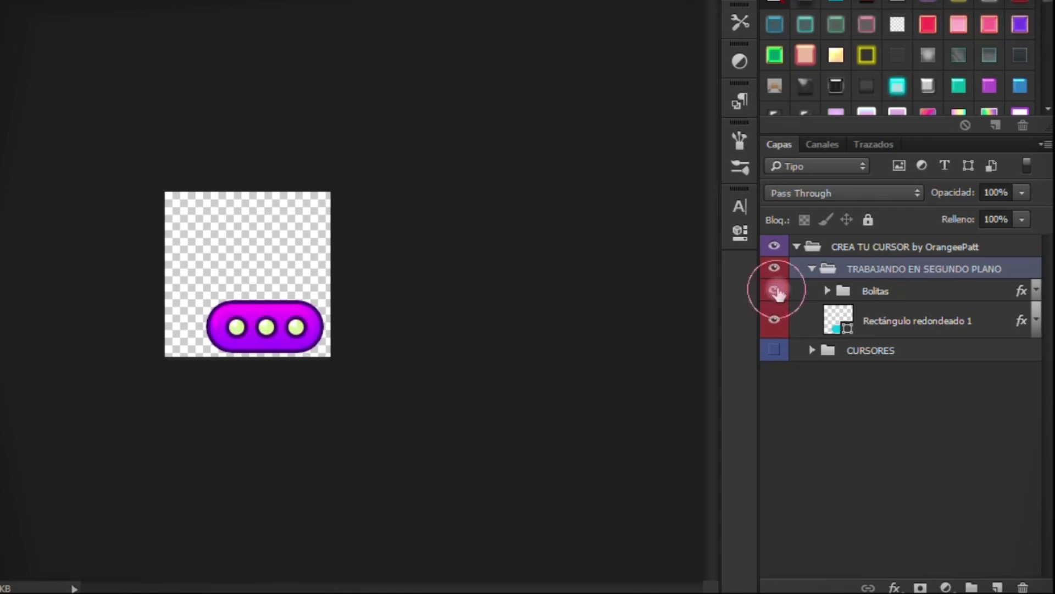
- Examine the ellipse layers inside the Bolitas group, then collapse both Bolitas and TRABAJANDO EN SEGUNDO PLANO
{"action": "left_click", "coordinate": [827, 291]}
{"action": "left_click", "coordinate": [775, 317]}
{"action": "left_click", "coordinate": [775, 317]}
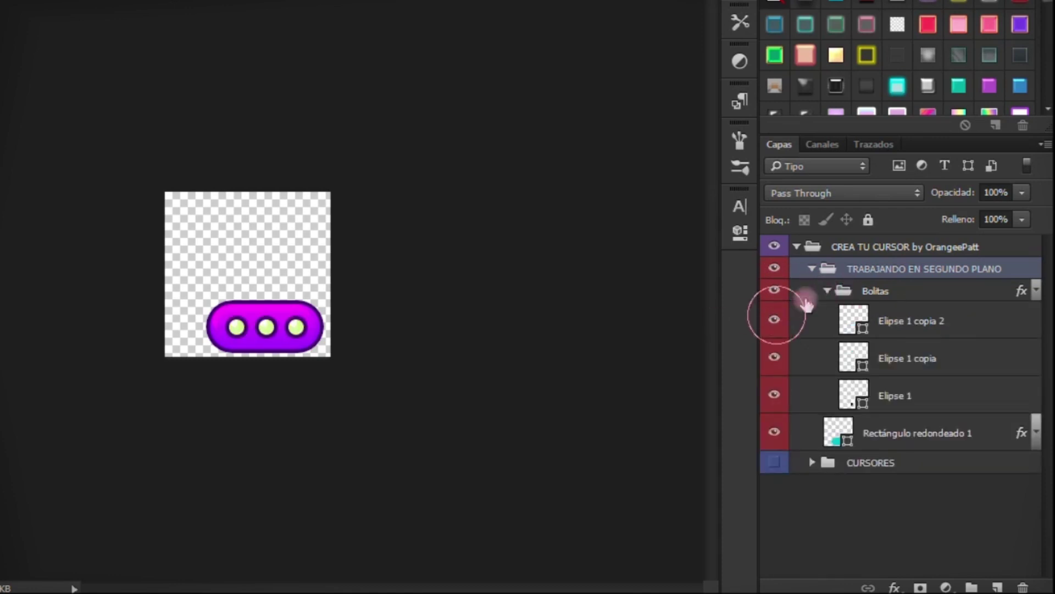
{"action": "left_click", "coordinate": [827, 291]}
{"action": "left_click", "coordinate": [812, 268]}
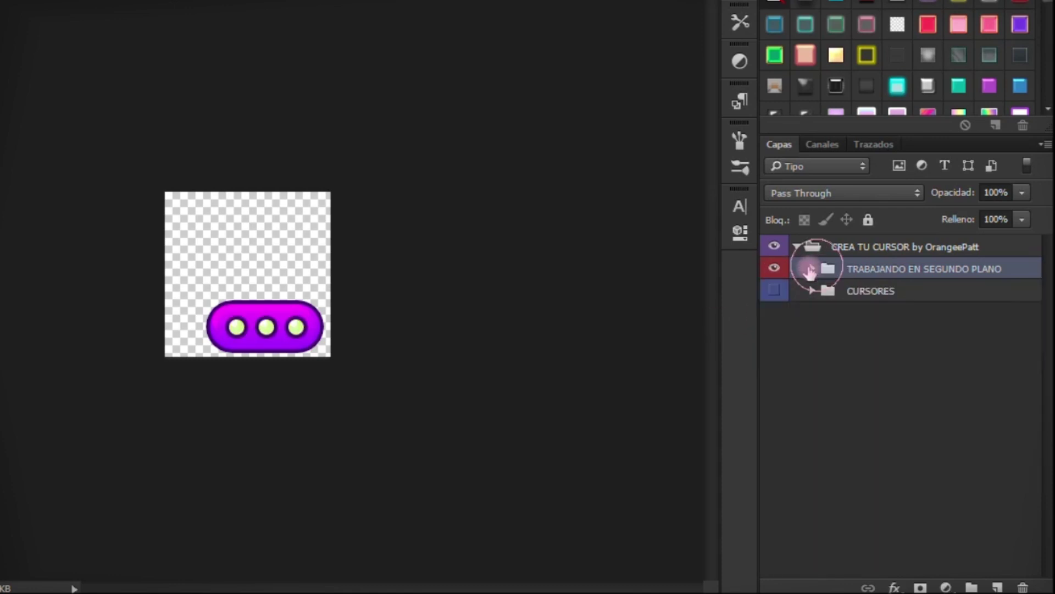
- Hide the TRABAJANDO EN SEGUNDO PLANO group and show the CURSORES group expanded in a taller layer list
{"action": "left_click", "coordinate": [775, 269]}
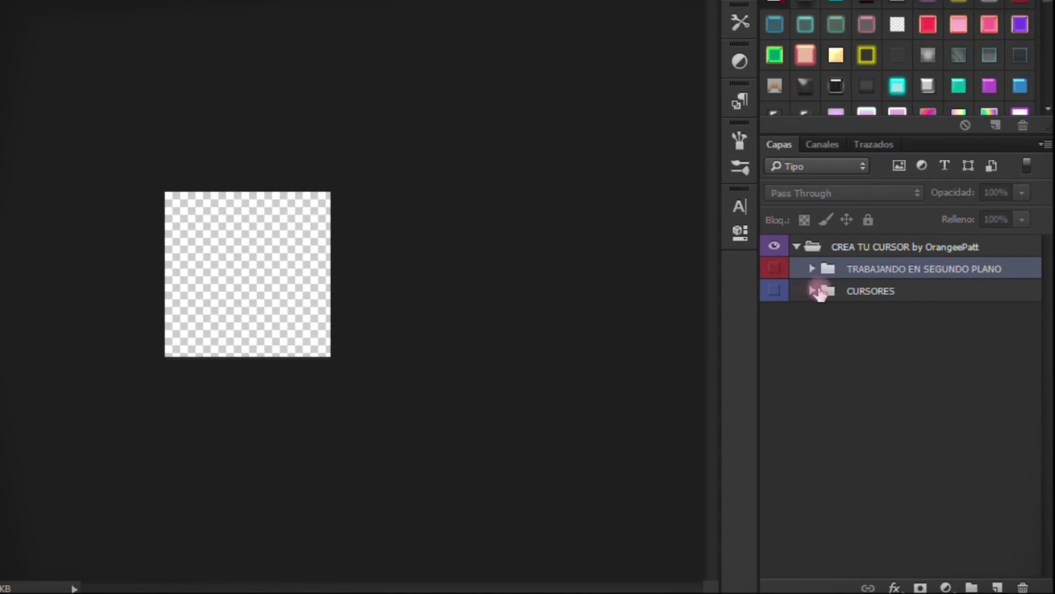
{"action": "left_click", "coordinate": [775, 290]}
{"action": "left_click", "coordinate": [812, 291]}
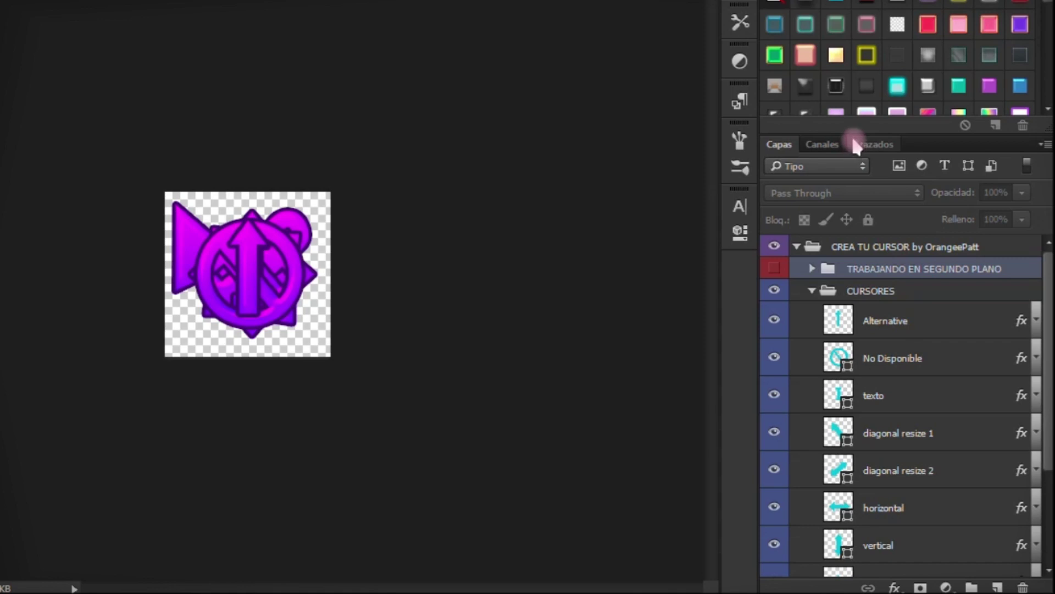
{"action": "left_click_drag", "start_coordinate": [858, 131], "coordinate": [860, 68]}
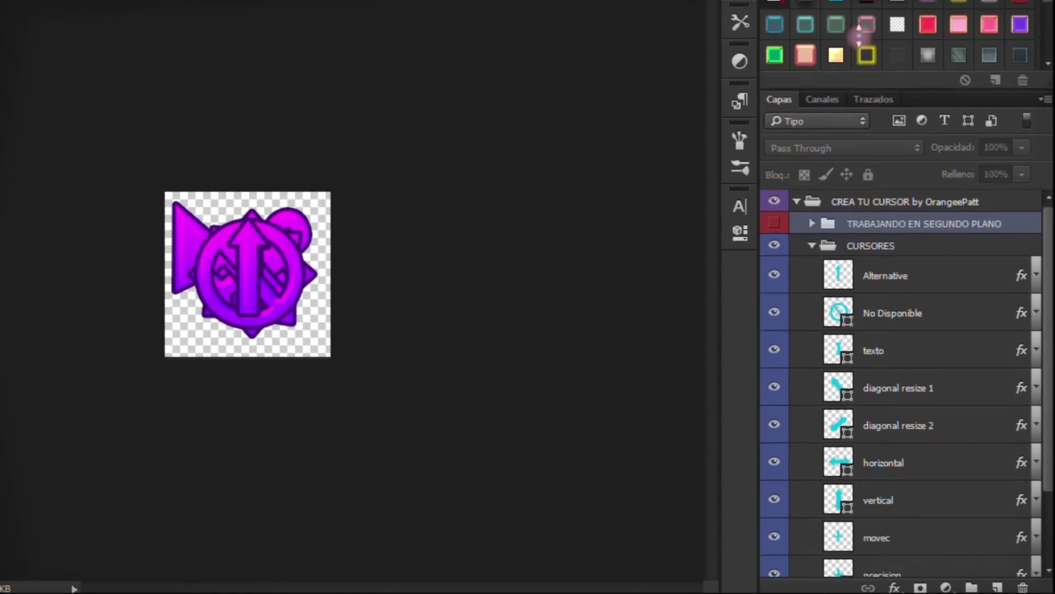
- Hide every layer in the CURSORES group except normal, and select the normal layer
{"action": "scroll", "coordinate": [819, 275], "scroll_direction": "down", "scroll_amount": 1}
{"action": "left_click_drag", "start_coordinate": [778, 255], "coordinate": [777, 556]}
{"action": "scroll", "coordinate": [776, 409], "scroll_direction": "down", "scroll_amount": 2}
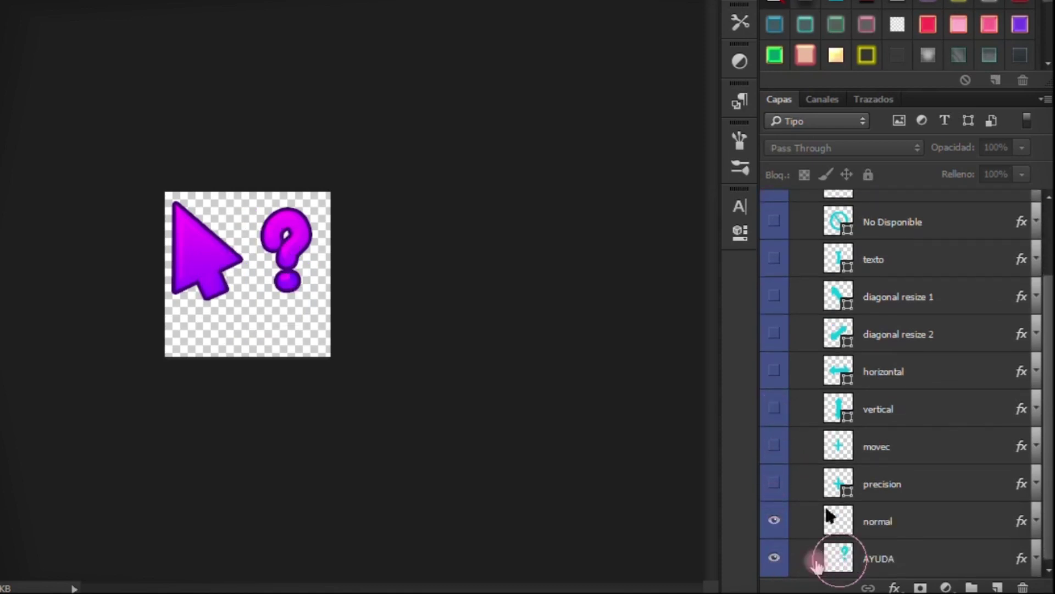
{"action": "left_click", "coordinate": [836, 556]}
{"action": "left_click", "coordinate": [774, 558]}
{"action": "left_click", "coordinate": [881, 528]}
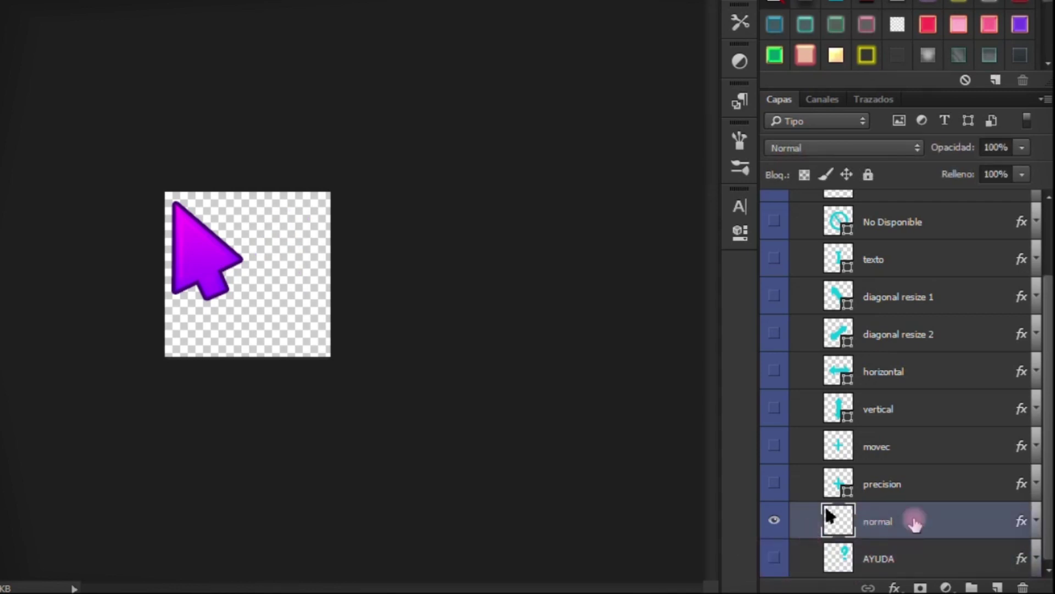
- Switch the normal layer off and on to preview the arrow cursor
{"action": "left_click", "coordinate": [775, 519]}
{"action": "left_click", "coordinate": [775, 519]}
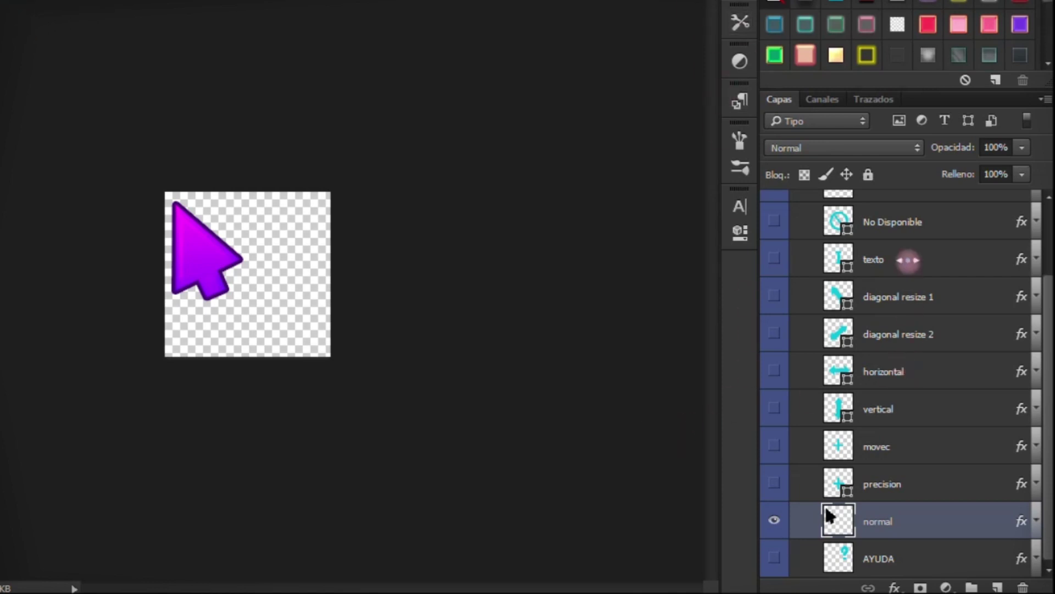
{"action": "key", "text": "space"}
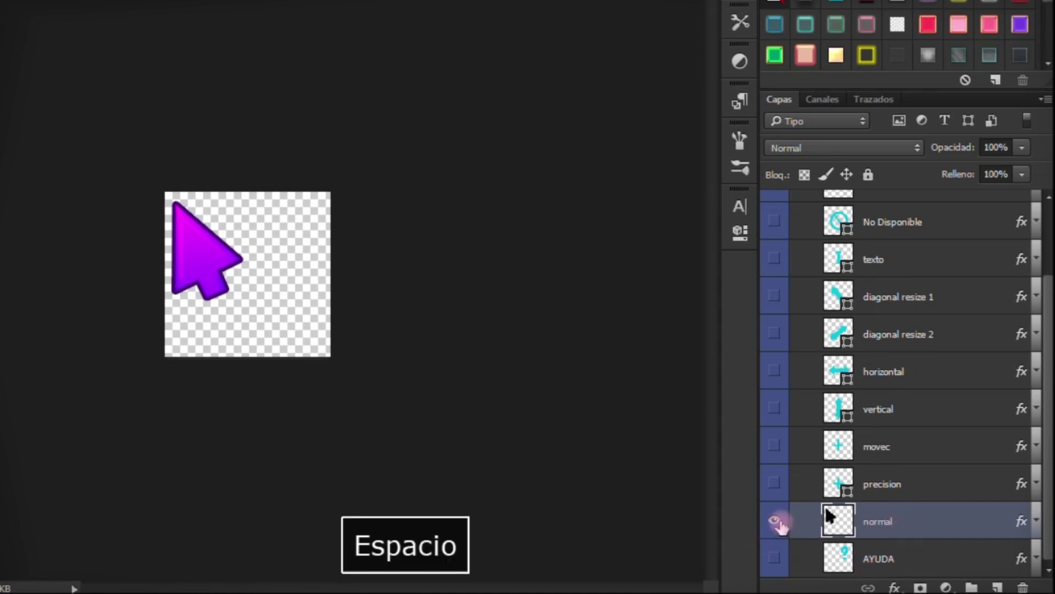
{"action": "left_click", "coordinate": [774, 519]}
{"action": "left_click", "coordinate": [774, 520]}
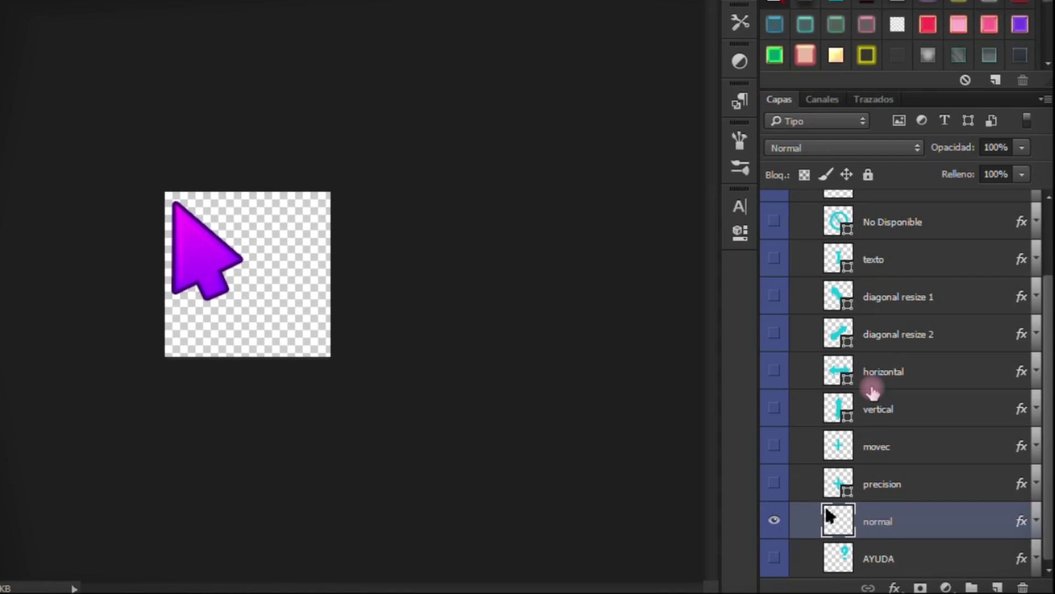
- Preview the precision, movec and vertical cursor layers one at a time, leaving only the normal layer shown
{"action": "scroll", "coordinate": [857, 464], "scroll_direction": "up", "scroll_amount": 1}
{"action": "left_click", "coordinate": [773, 543]}
{"action": "left_click", "coordinate": [775, 504]}
{"action": "left_click", "coordinate": [775, 505]}
{"action": "left_click", "coordinate": [775, 469]}
{"action": "left_click", "coordinate": [775, 468]}
{"action": "left_click", "coordinate": [775, 430]}
{"action": "left_click", "coordinate": [775, 430]}
{"action": "left_click", "coordinate": [773, 541]}
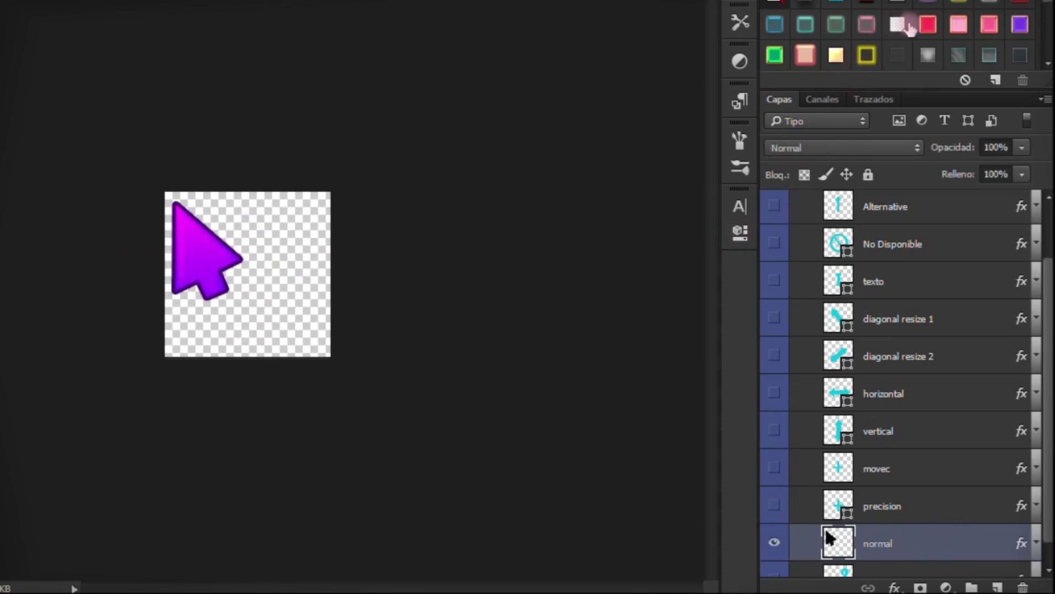
- Review the normal layer's Bevel and Emboss, Contour and Texture style settings, and open its Stroke colour for editing
{"action": "scroll", "coordinate": [904, 38], "scroll_direction": "down", "scroll_amount": 1}
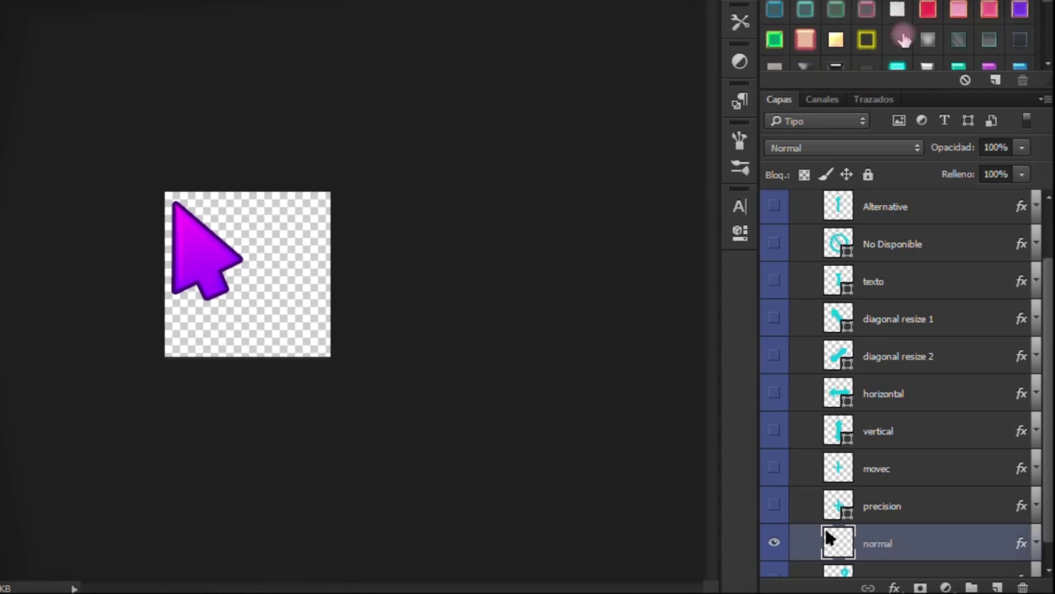
{"action": "double_click", "coordinate": [952, 543]}
{"action": "left_click_drag", "start_coordinate": [337, 55], "coordinate": [408, 18]}
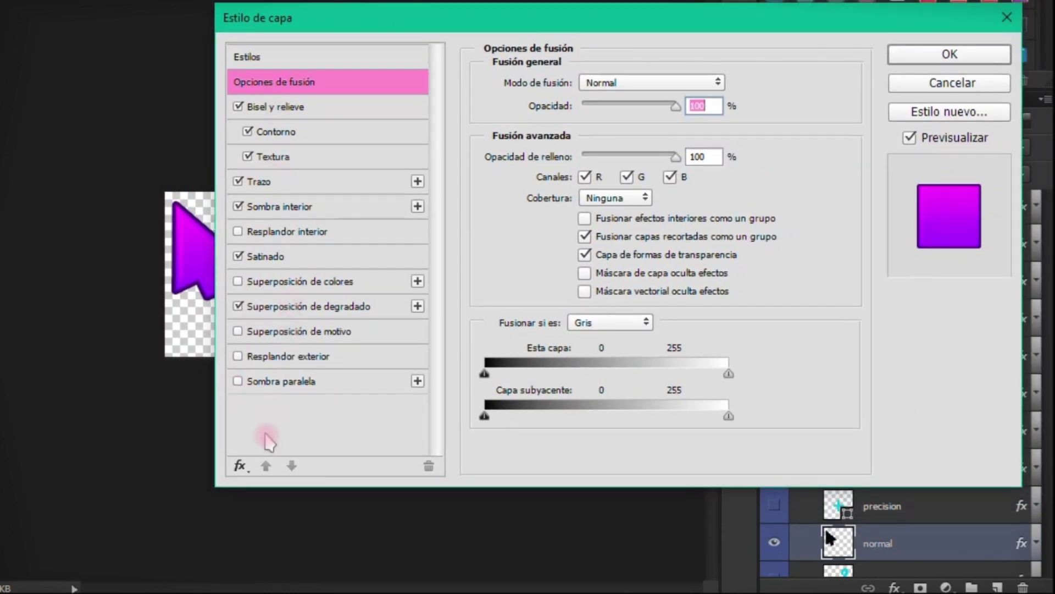
{"action": "left_click", "coordinate": [269, 111]}
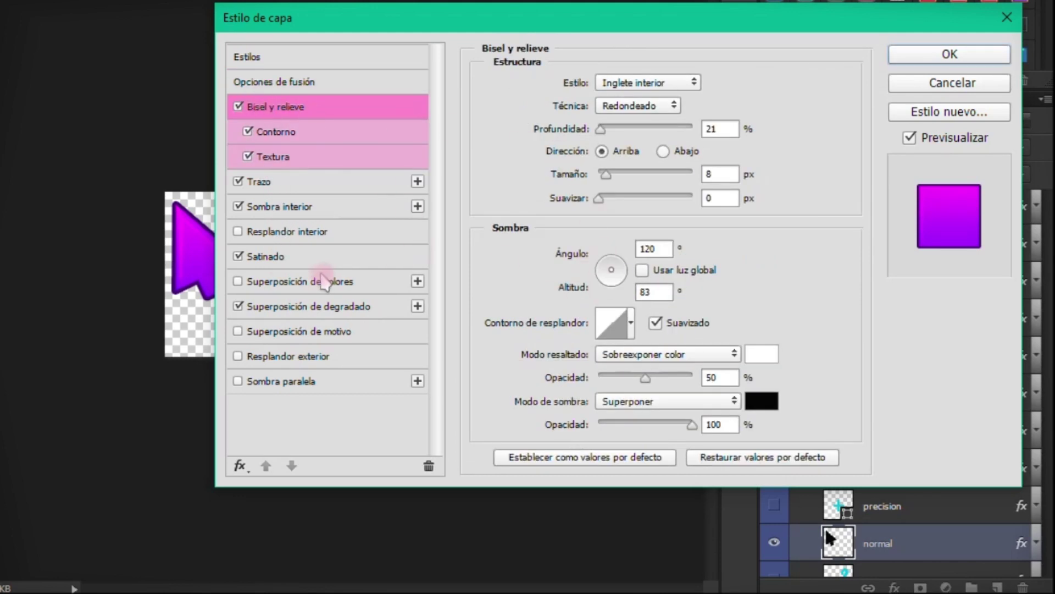
{"action": "left_click", "coordinate": [299, 142]}
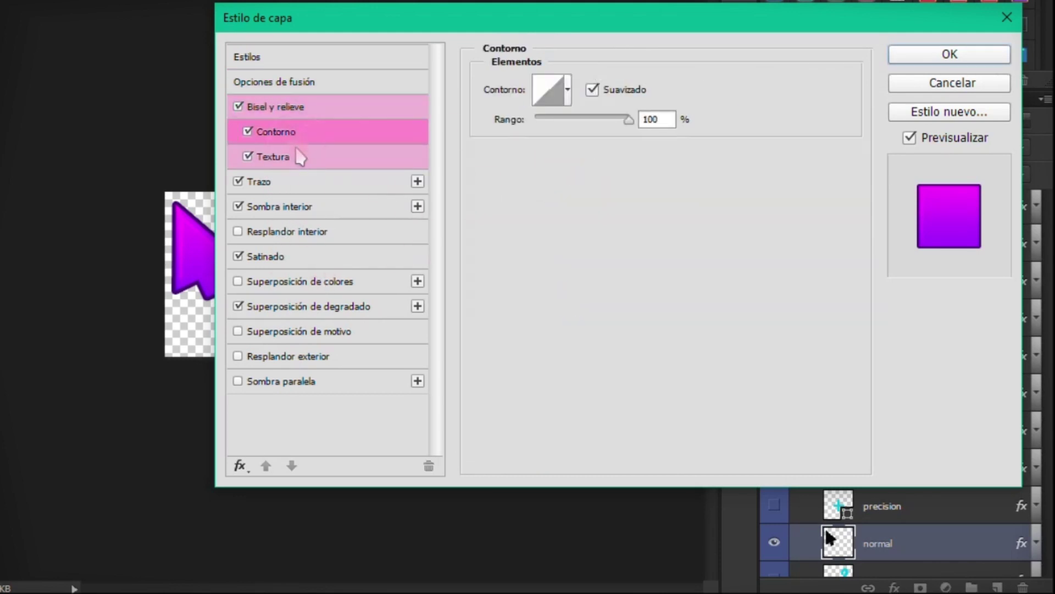
{"action": "left_click", "coordinate": [296, 161]}
{"action": "left_click", "coordinate": [295, 180]}
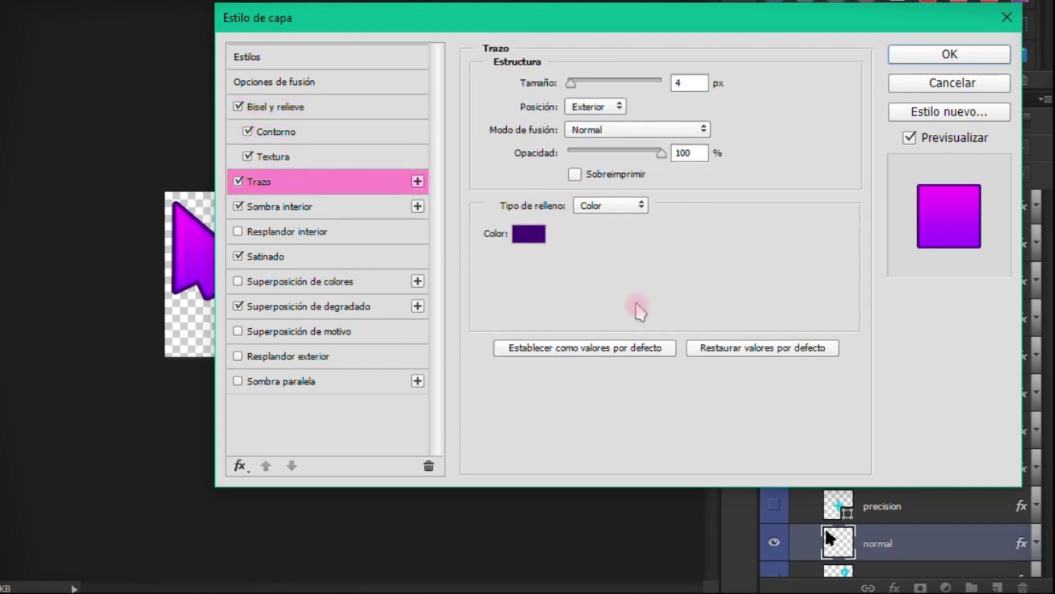
{"action": "left_click", "coordinate": [528, 234]}
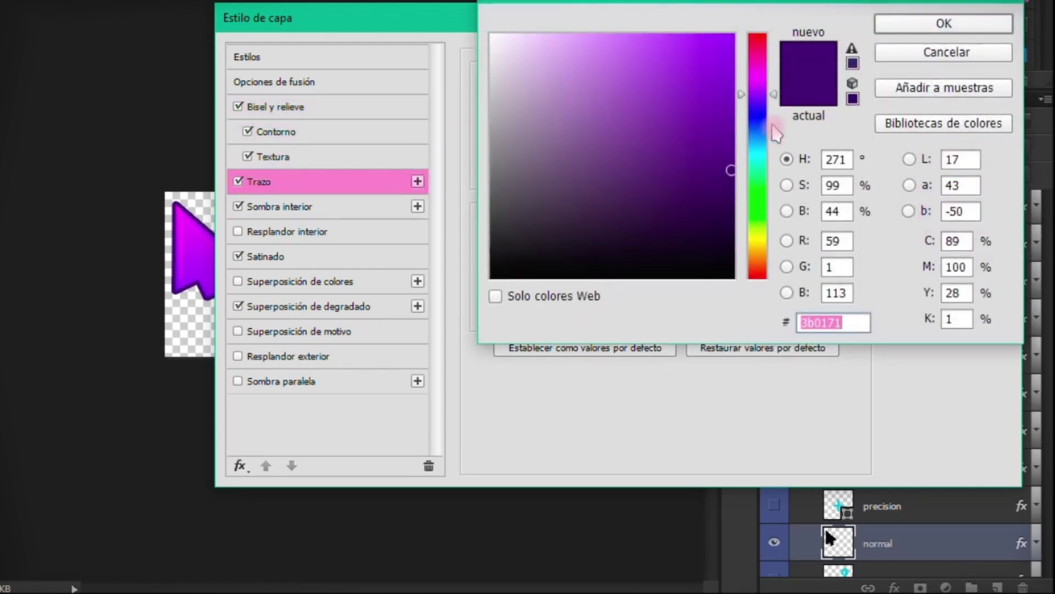
- Try several pink shades for the stroke colour, including ff3ccf, ff61b7 and fa79bf
{"action": "left_click", "coordinate": [759, 65]}
{"action": "left_click", "coordinate": [686, 37]}
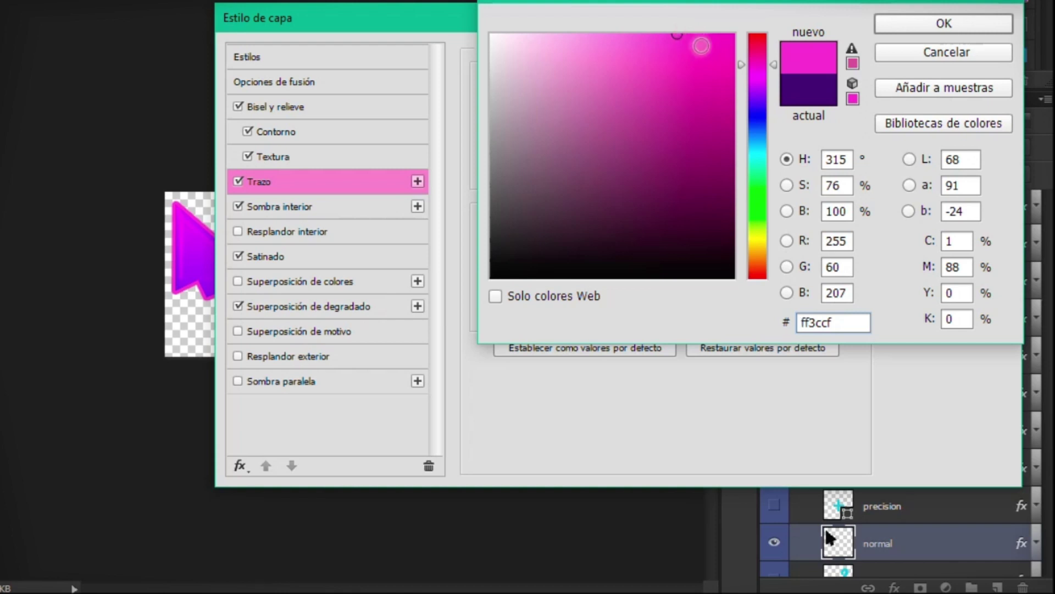
{"action": "left_click_drag", "start_coordinate": [753, 187], "coordinate": [757, 94]}
{"action": "left_click", "coordinate": [758, 56]}
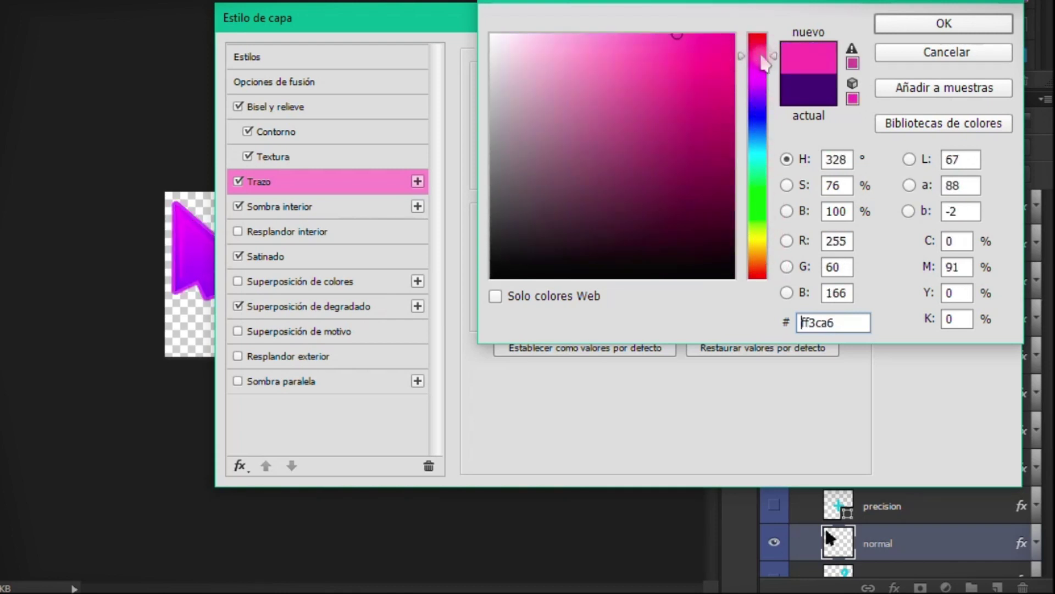
{"action": "left_click", "coordinate": [644, 39]}
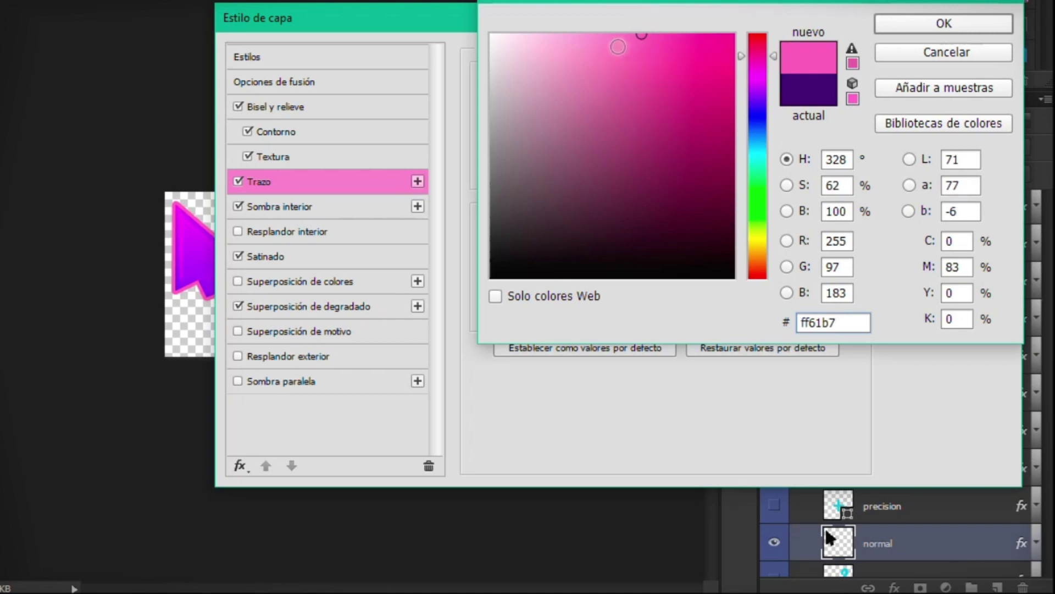
{"action": "left_click", "coordinate": [617, 39]}
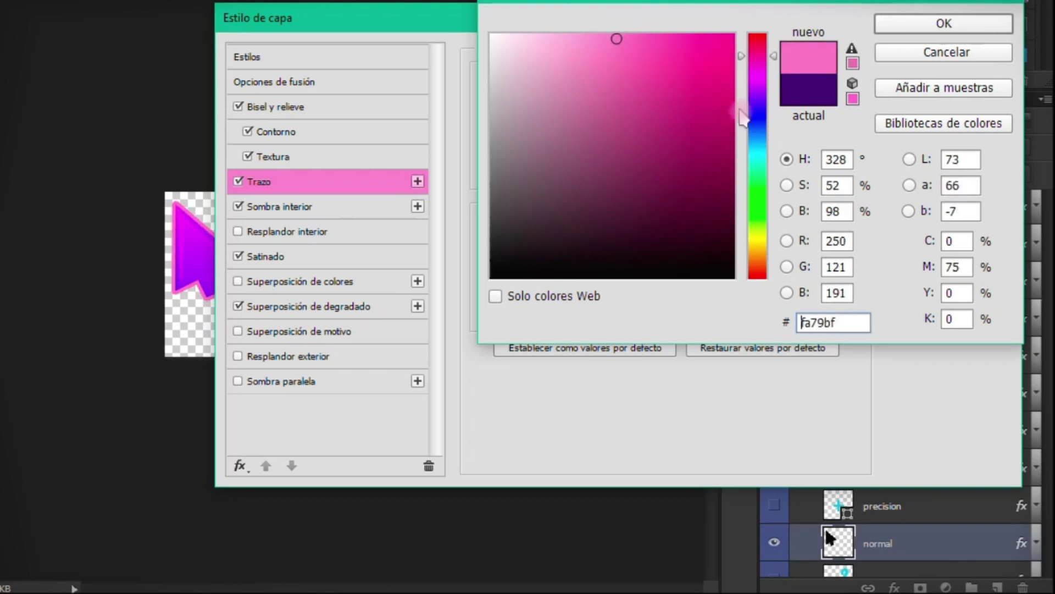
- Set the normal layer's stroke colour to light blue 60b3d9
{"action": "left_click", "coordinate": [757, 170]}
{"action": "left_click", "coordinate": [758, 140]}
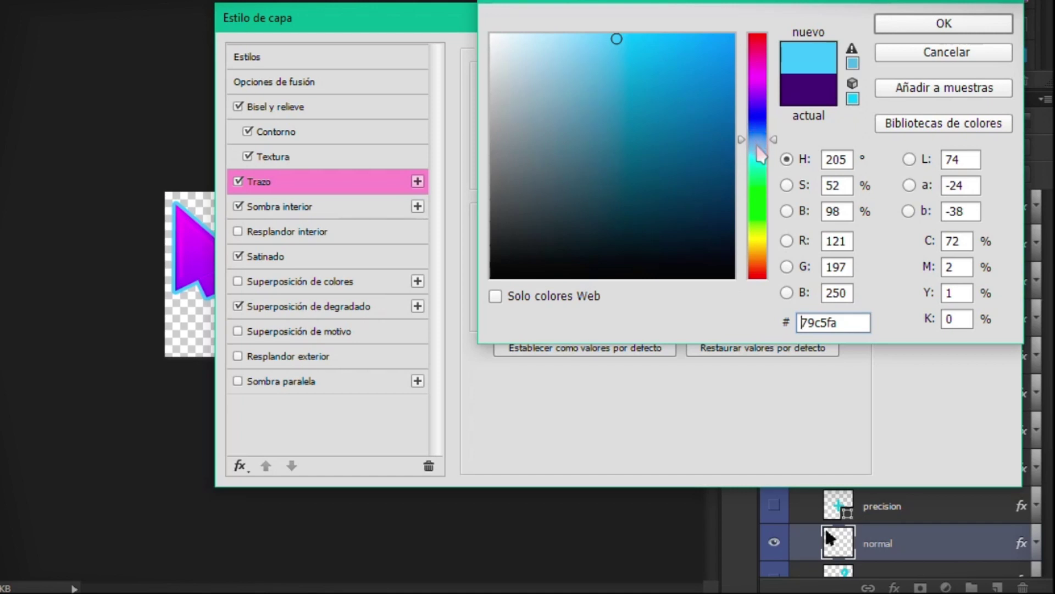
{"action": "left_click", "coordinate": [757, 147]}
{"action": "left_click", "coordinate": [758, 144]}
{"action": "mouse_move", "coordinate": [638, 73]}
{"action": "left_mouse_down"}
{"action": "mouse_move", "coordinate": [645, 87]}
{"action": "mouse_move", "coordinate": [638, 48]}
{"action": "left_mouse_up"}
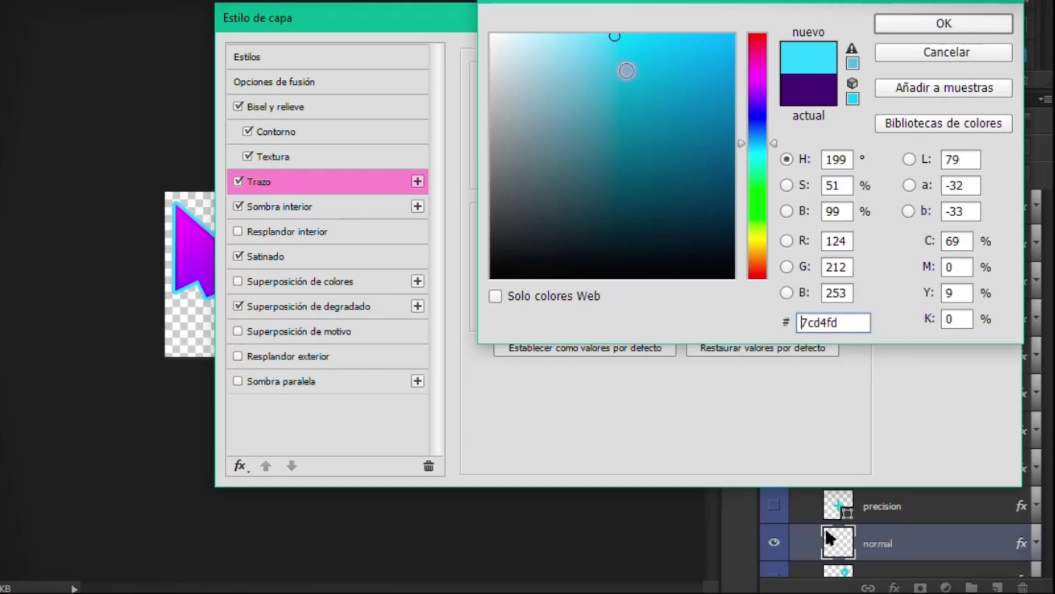
{"action": "left_click", "coordinate": [626, 70]}
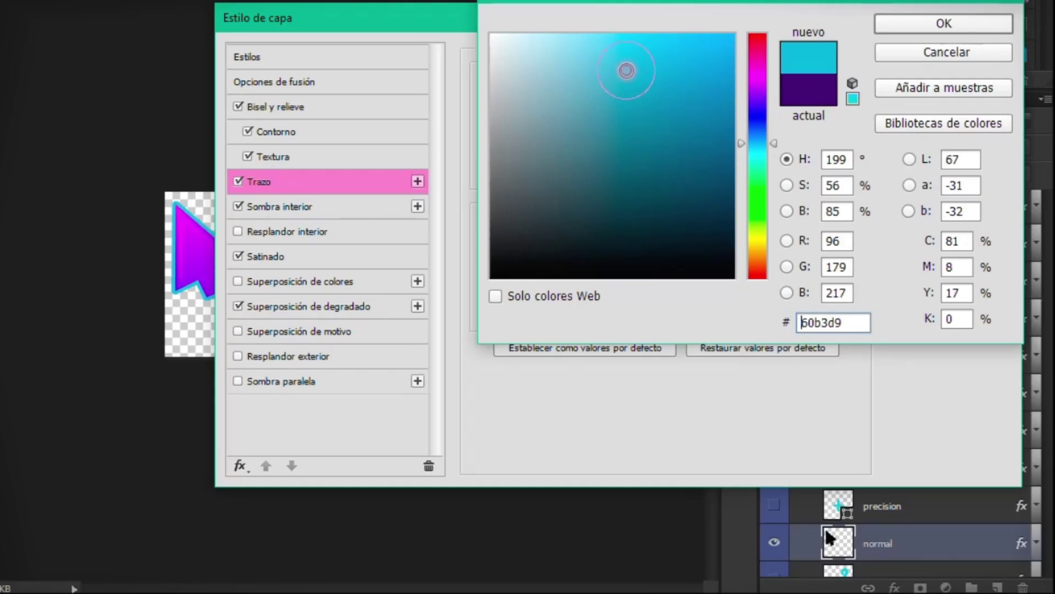
{"action": "left_click", "coordinate": [886, 23]}
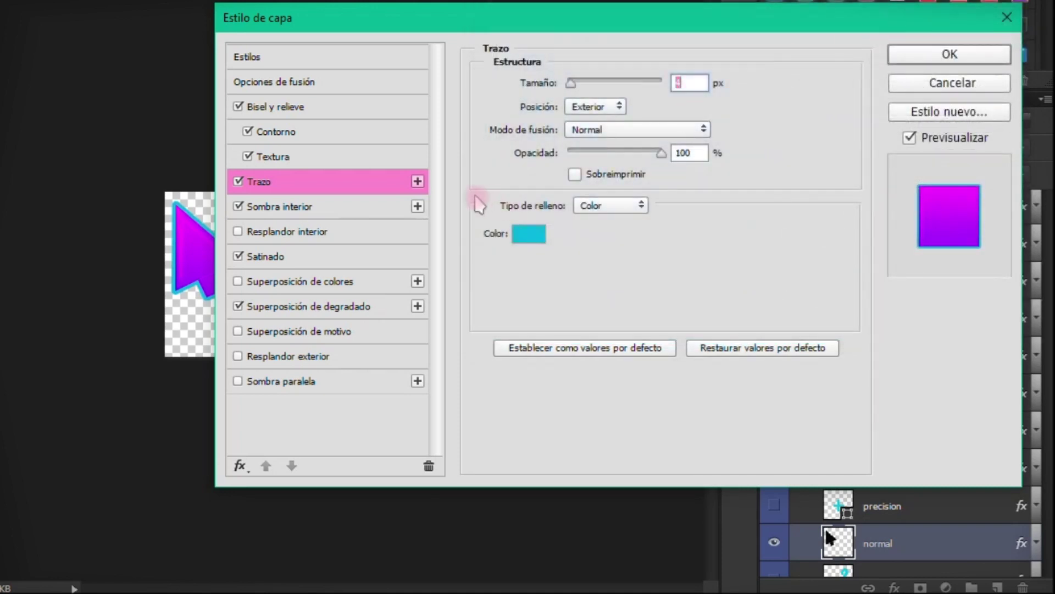
{"action": "left_click", "coordinate": [529, 233]}
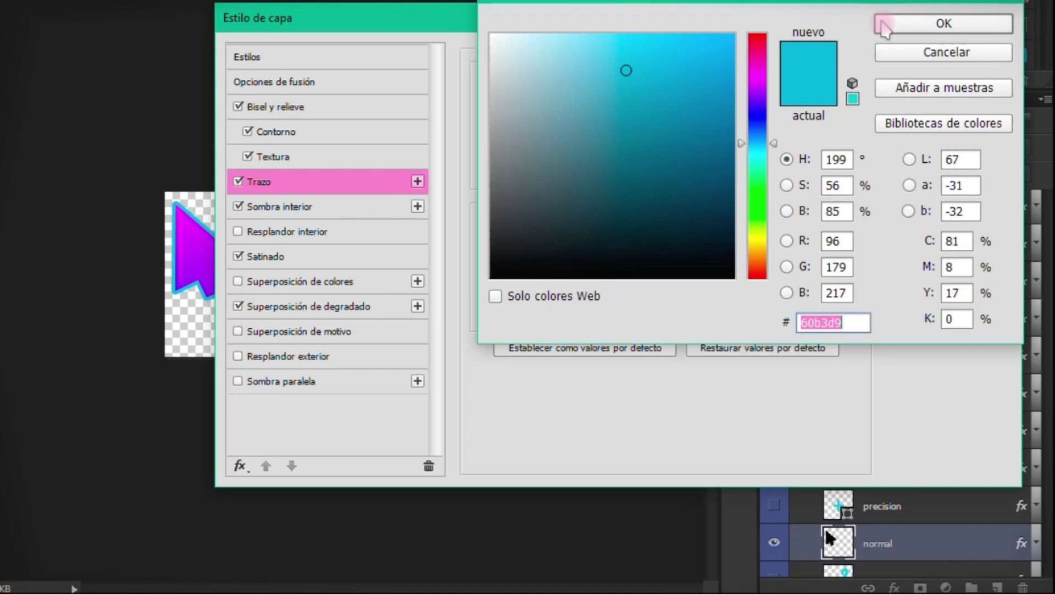
{"action": "left_click", "coordinate": [885, 26]}
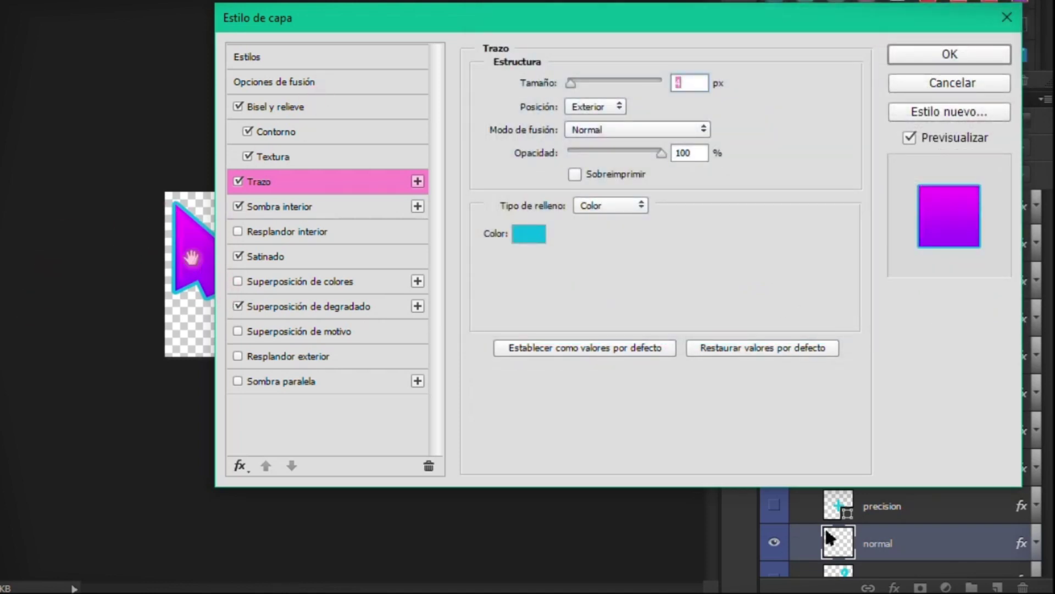
- Switch the normal layer's Inner Shadow effect off and on to preview its influence on the arrow
{"action": "left_click", "coordinate": [315, 211]}
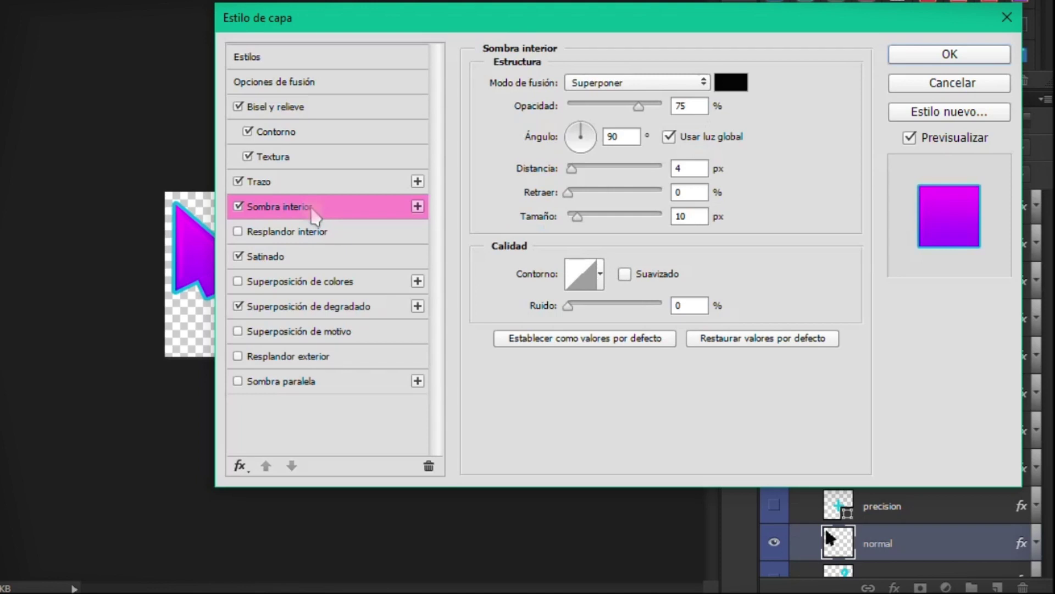
{"action": "left_click", "coordinate": [238, 208]}
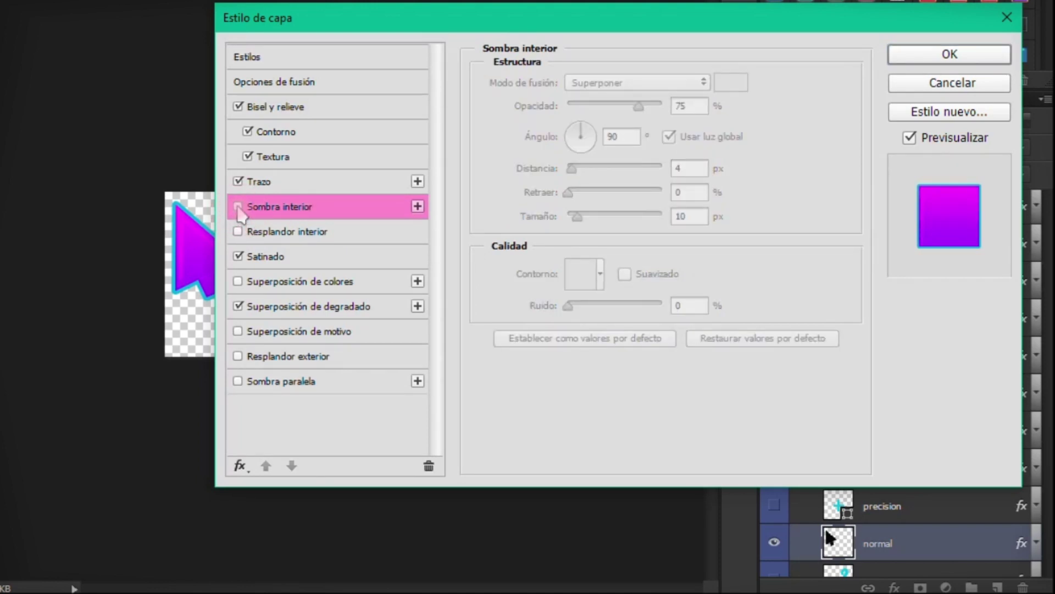
{"action": "left_click", "coordinate": [238, 207]}
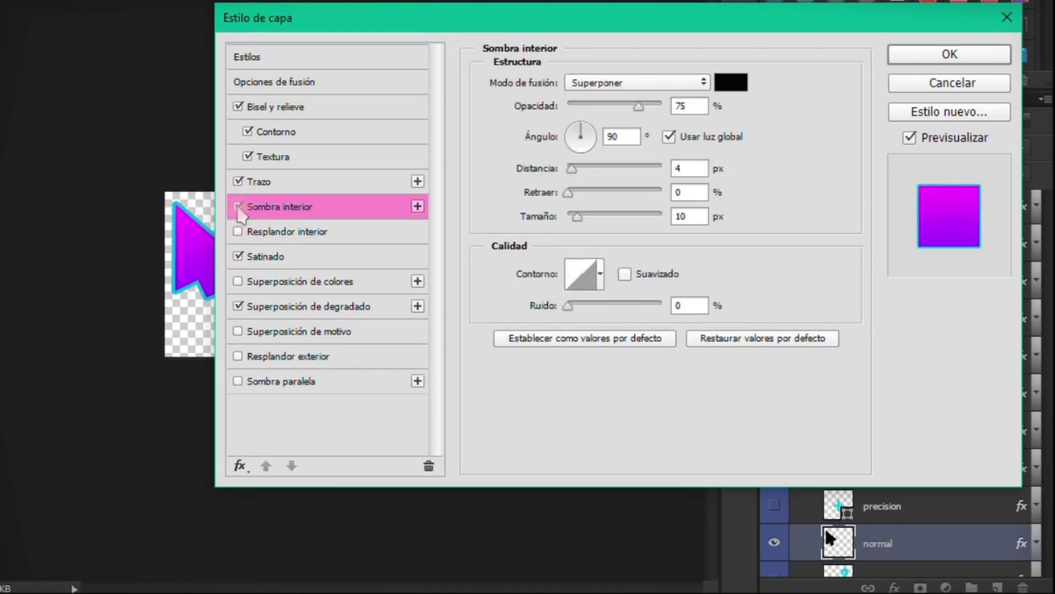
- Preview the arrow with the Satin effect off and on, and set the Satin opacity to 44%
{"action": "left_click", "coordinate": [261, 264]}
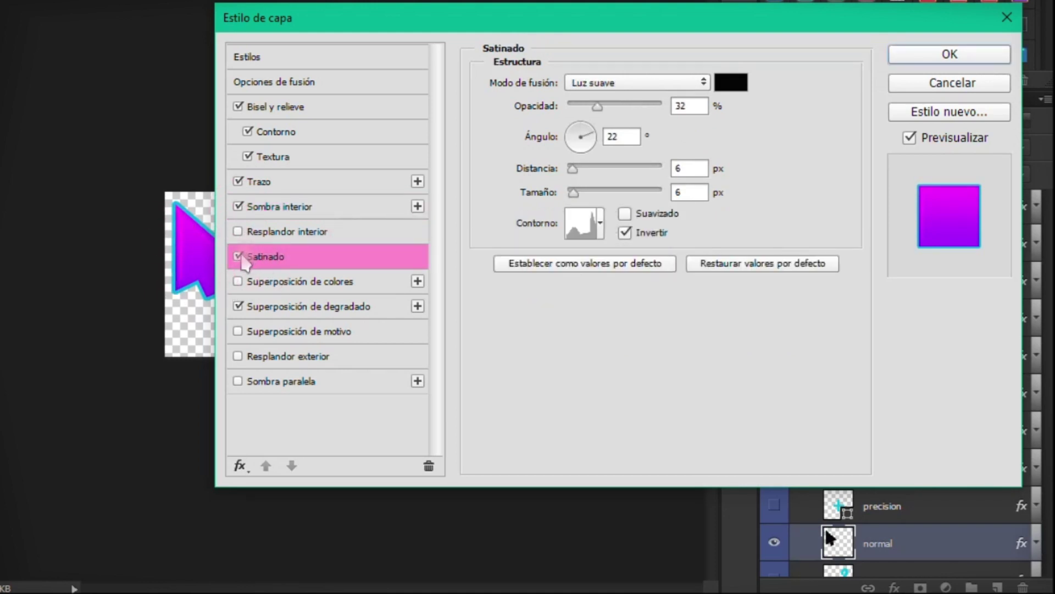
{"action": "left_click", "coordinate": [240, 257]}
{"action": "left_click", "coordinate": [240, 257]}
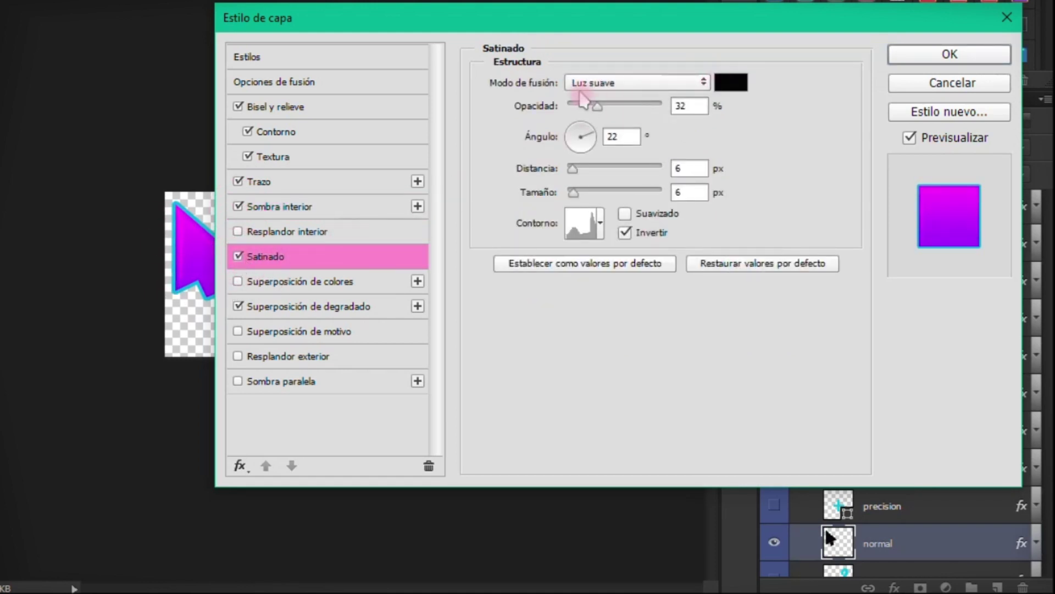
{"action": "left_click_drag", "start_coordinate": [360, 25], "coordinate": [388, 25]}
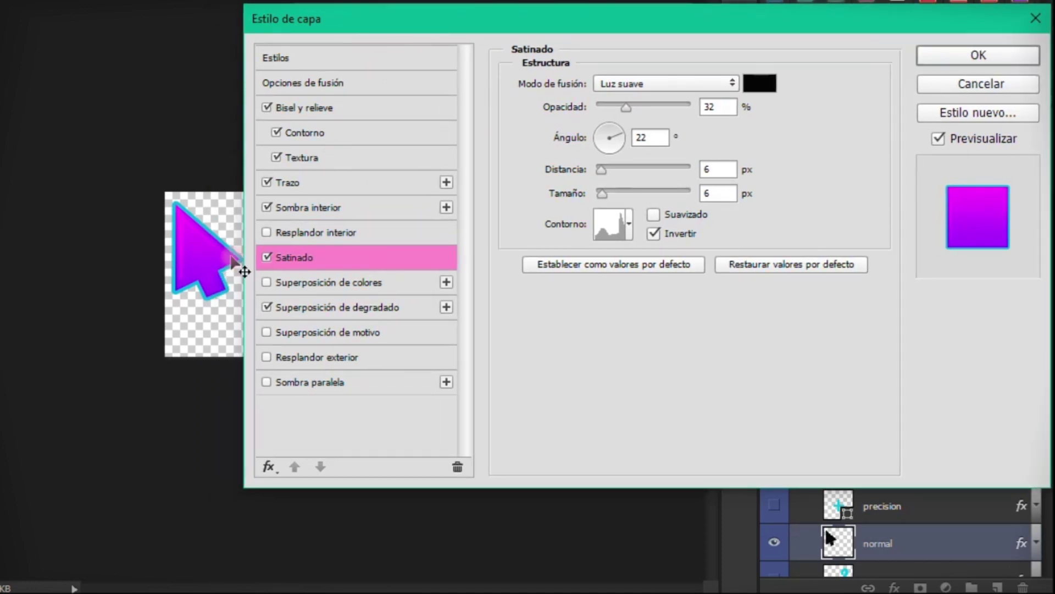
{"action": "left_click", "coordinate": [265, 261]}
{"action": "left_click", "coordinate": [266, 260]}
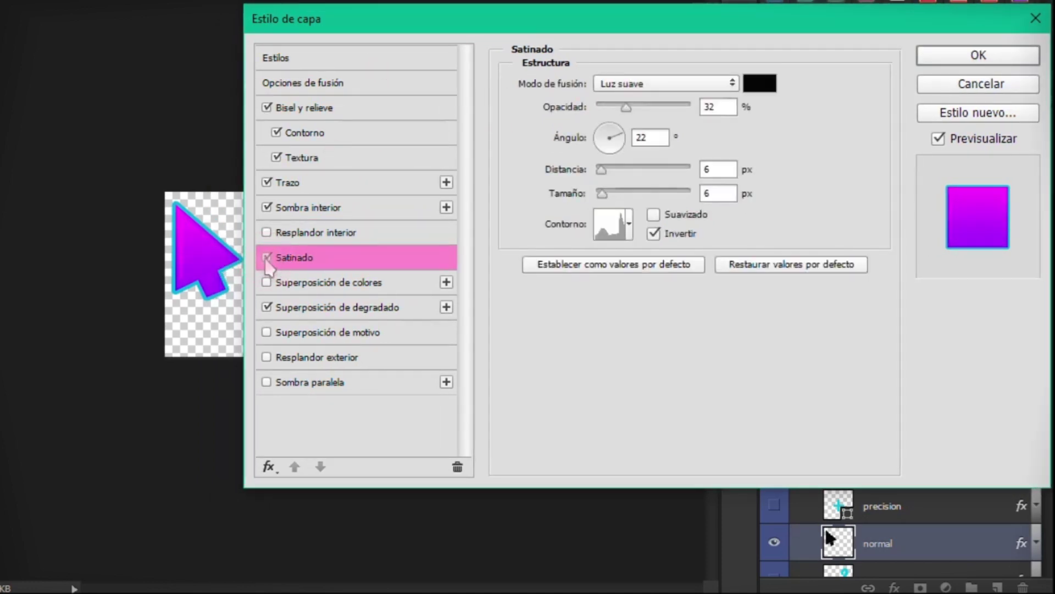
{"action": "mouse_move", "coordinate": [627, 108]}
{"action": "left_mouse_down"}
{"action": "mouse_move", "coordinate": [663, 114]}
{"action": "mouse_move", "coordinate": [639, 112]}
{"action": "left_mouse_up"}
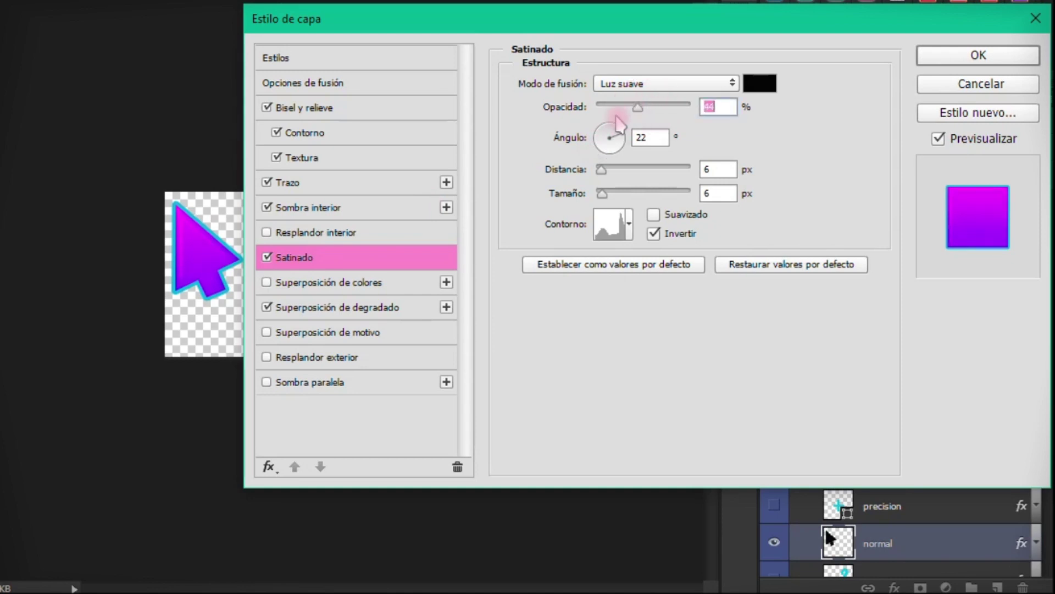
- Preview the Color Overlay and the Pattern Overlay on the arrow, leaving only the Gradient Overlay enabled among the overlays
{"action": "left_click", "coordinate": [280, 309]}
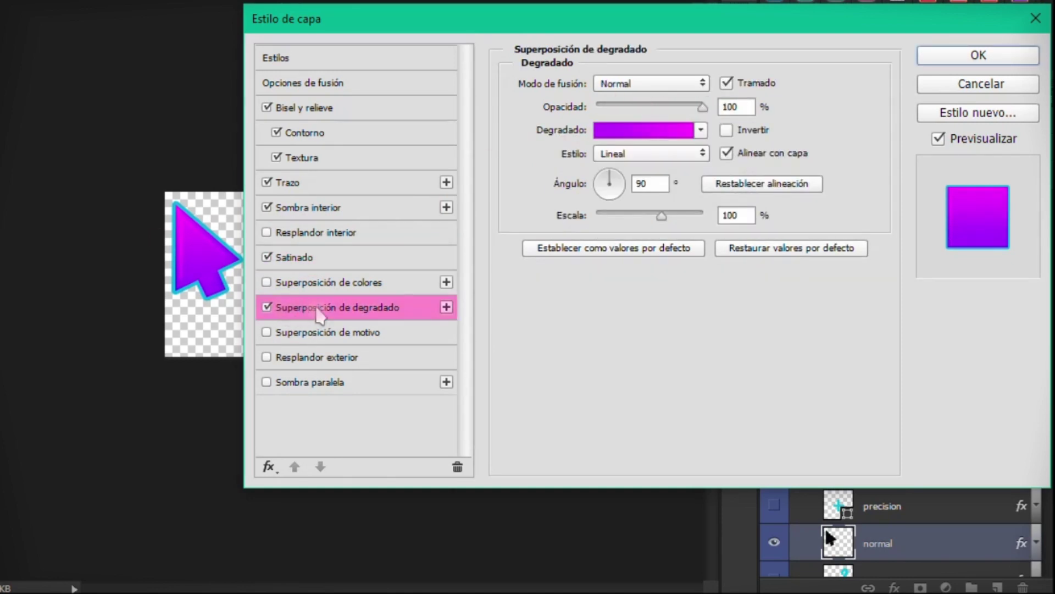
{"action": "left_click", "coordinate": [279, 283]}
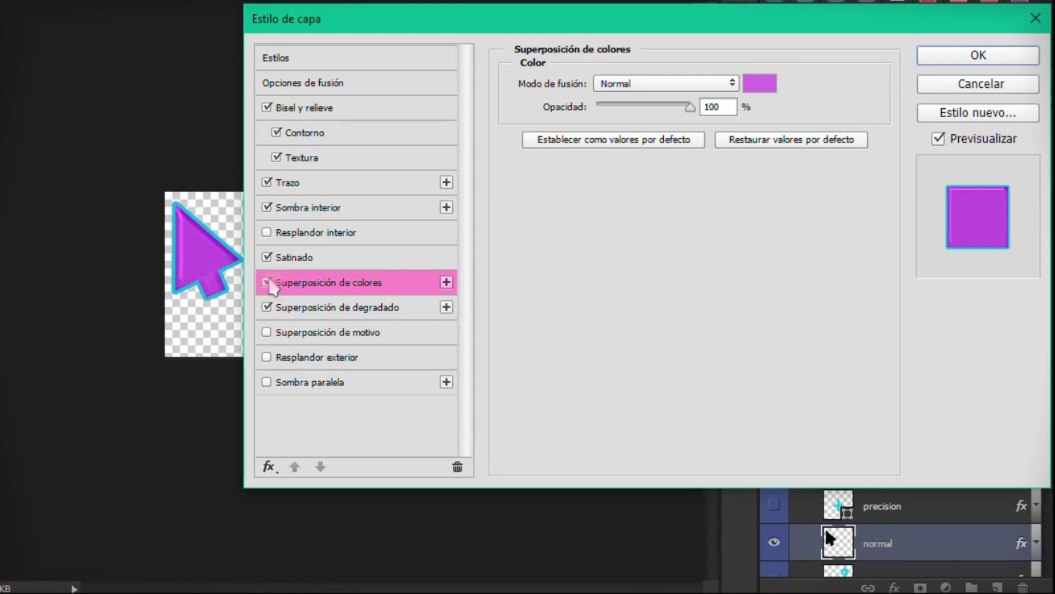
{"action": "left_click", "coordinate": [267, 283]}
{"action": "left_click", "coordinate": [290, 311]}
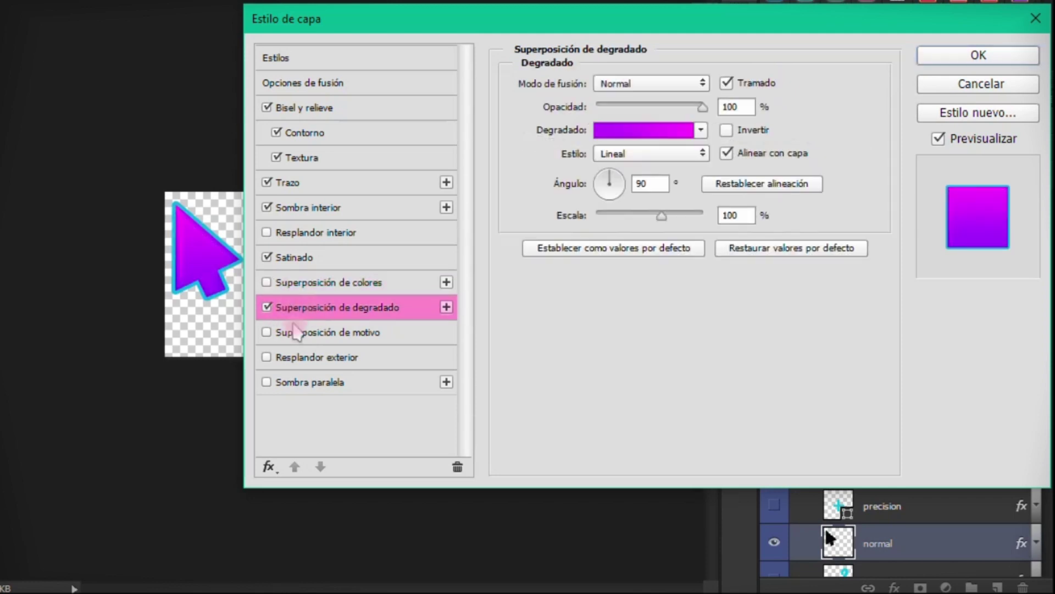
{"action": "left_click", "coordinate": [267, 307]}
{"action": "left_click", "coordinate": [267, 331]}
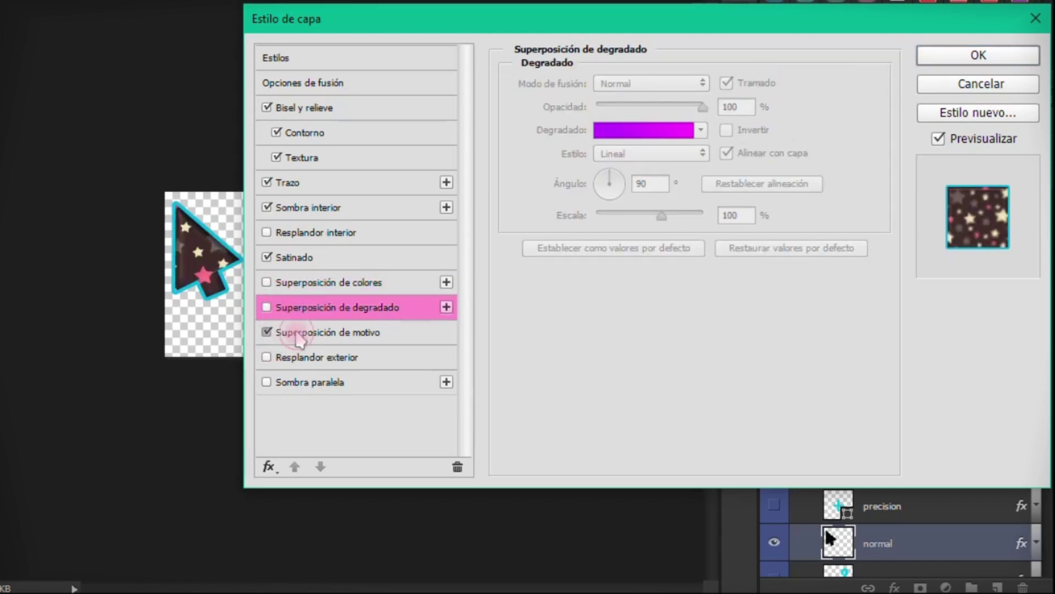
{"action": "left_click", "coordinate": [284, 334]}
{"action": "left_click", "coordinate": [269, 331]}
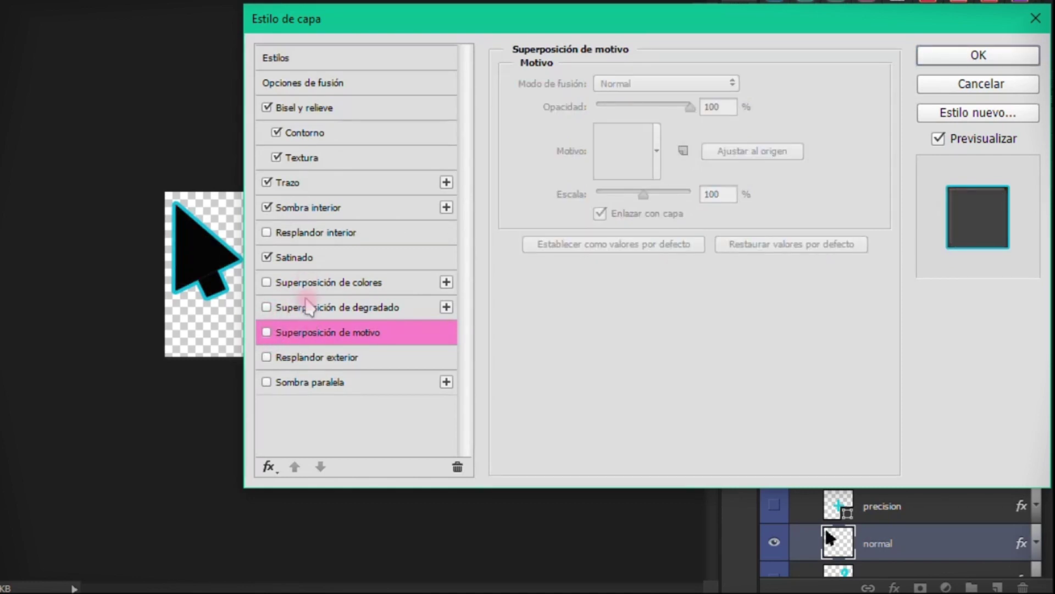
{"action": "left_click", "coordinate": [306, 308]}
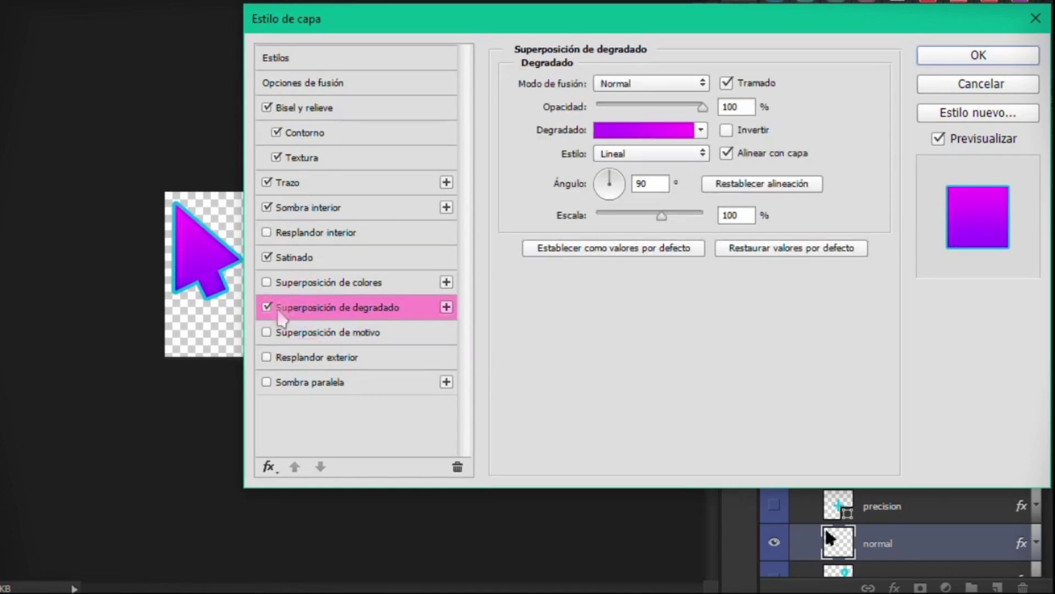
- Apply the turquoise-to-cream gradient preset to the Gradient Overlay and reposition the gradient slightly on the arrow
{"action": "left_click", "coordinate": [701, 129]}
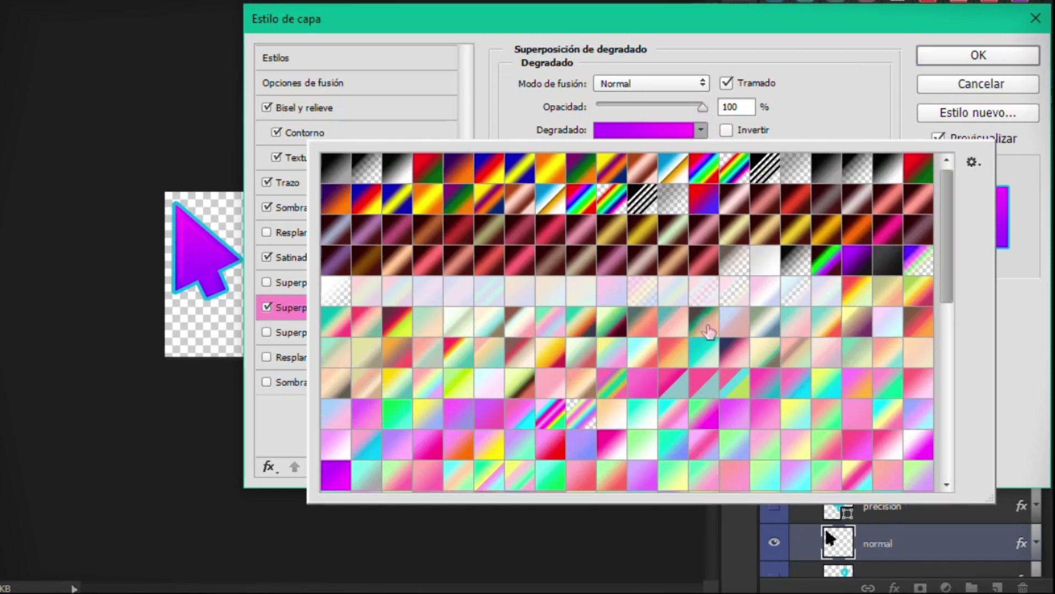
{"action": "left_click", "coordinate": [710, 357]}
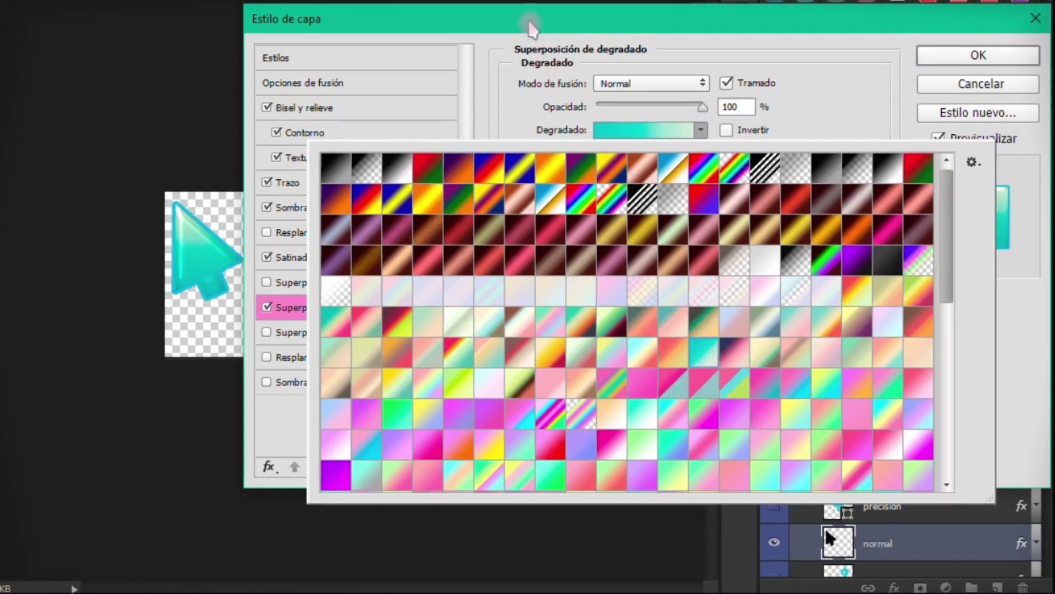
{"action": "left_click", "coordinate": [550, 30]}
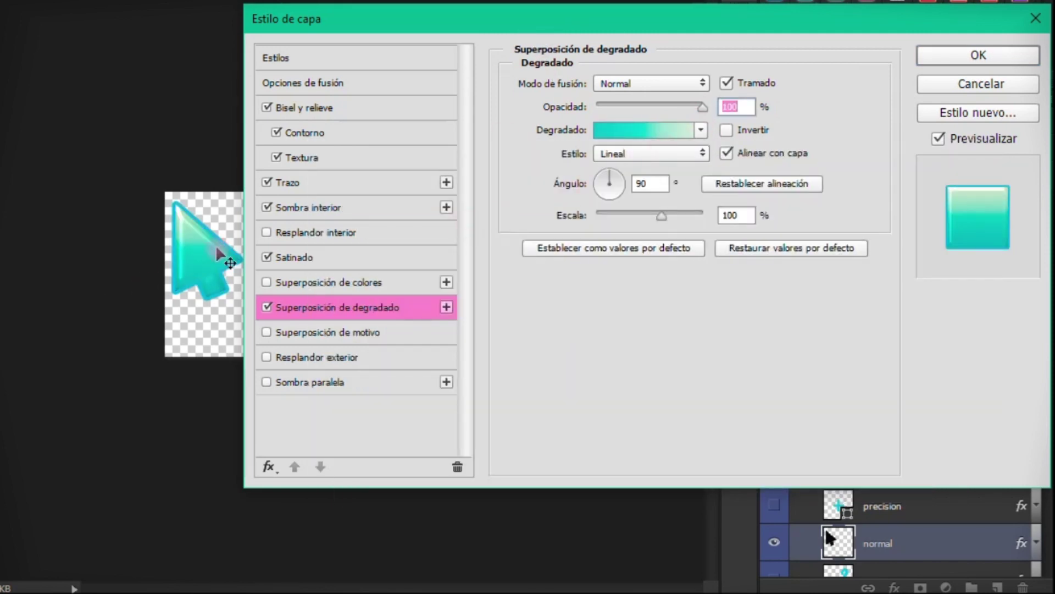
{"action": "left_click_drag", "start_coordinate": [214, 273], "coordinate": [227, 263]}
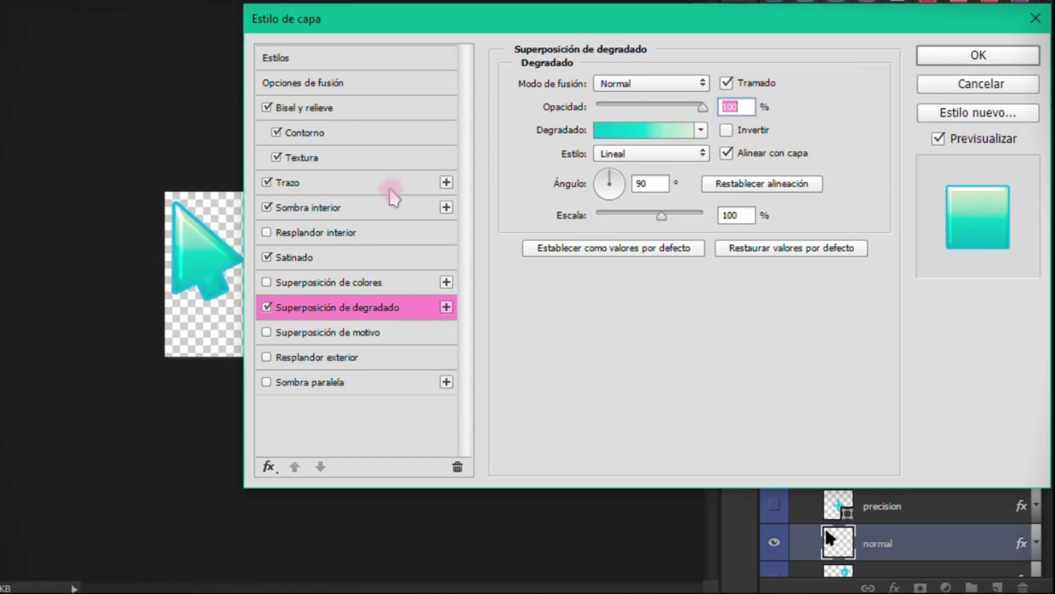
- Change the normal layer's stroke to a darker blue and accept the layer style
{"action": "left_click", "coordinate": [324, 190]}
{"action": "left_click", "coordinate": [497, 301]}
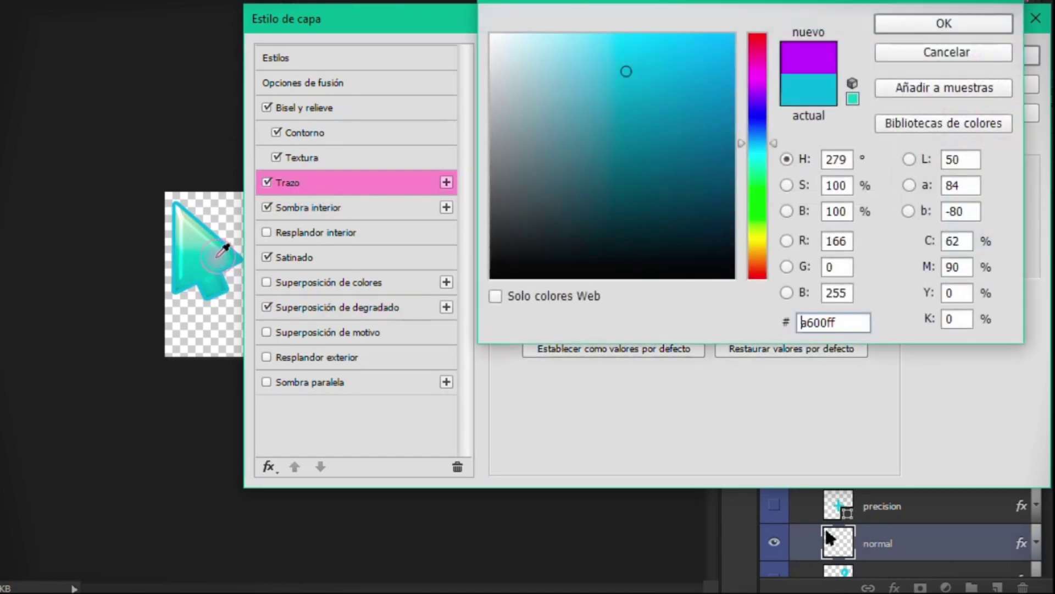
{"action": "type", "text": "a600ff"}
{"action": "key", "text": "Escape"}
{"action": "left_click", "coordinate": [362, 26]}
{"action": "left_click_drag", "start_coordinate": [393, 32], "coordinate": [369, 32]}
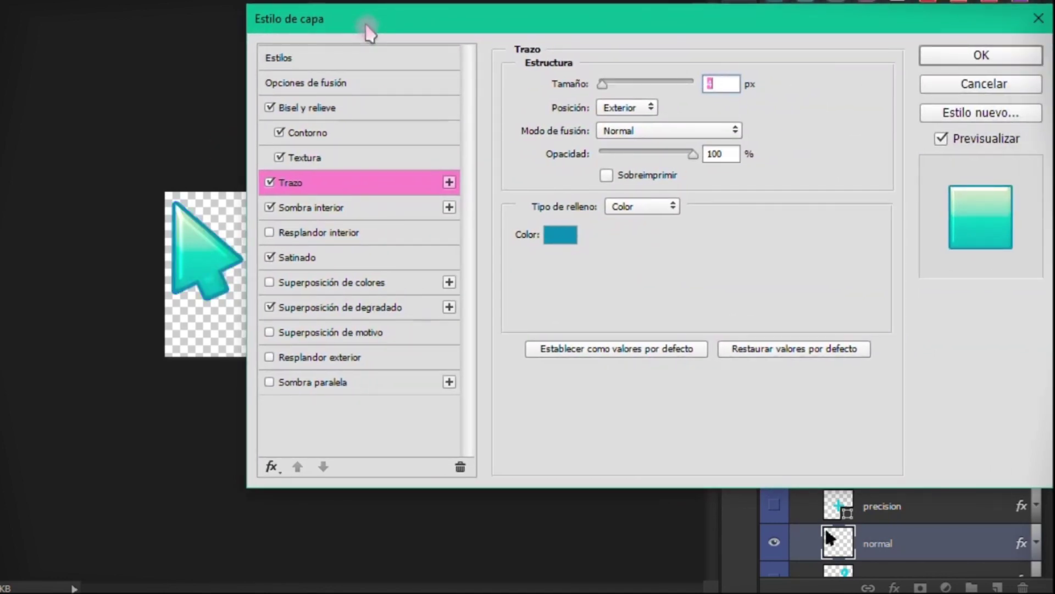
{"action": "left_click", "coordinate": [972, 59]}
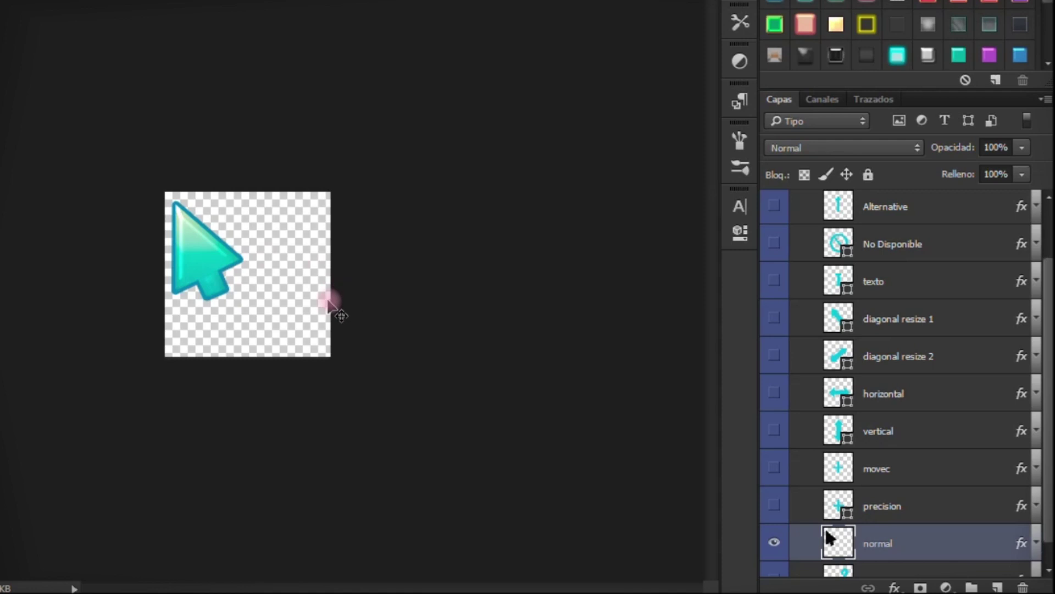
- Save the normal layer's effects as a new style preset named 3
{"action": "left_click", "coordinate": [934, 547]}
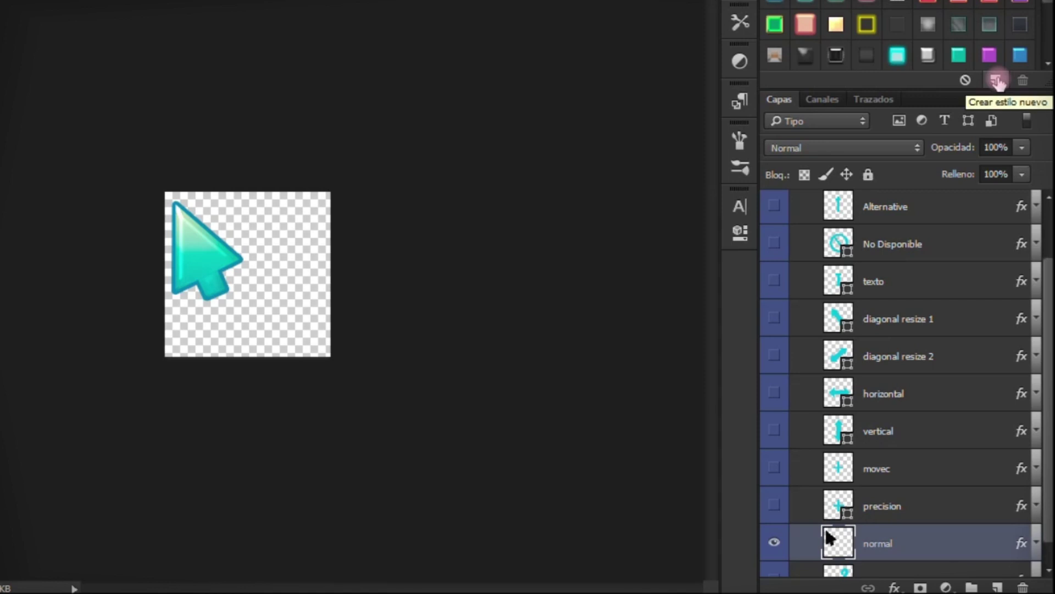
{"action": "left_click", "coordinate": [996, 81]}
{"action": "type", "text": "3"}
{"action": "key", "text": "Return"}
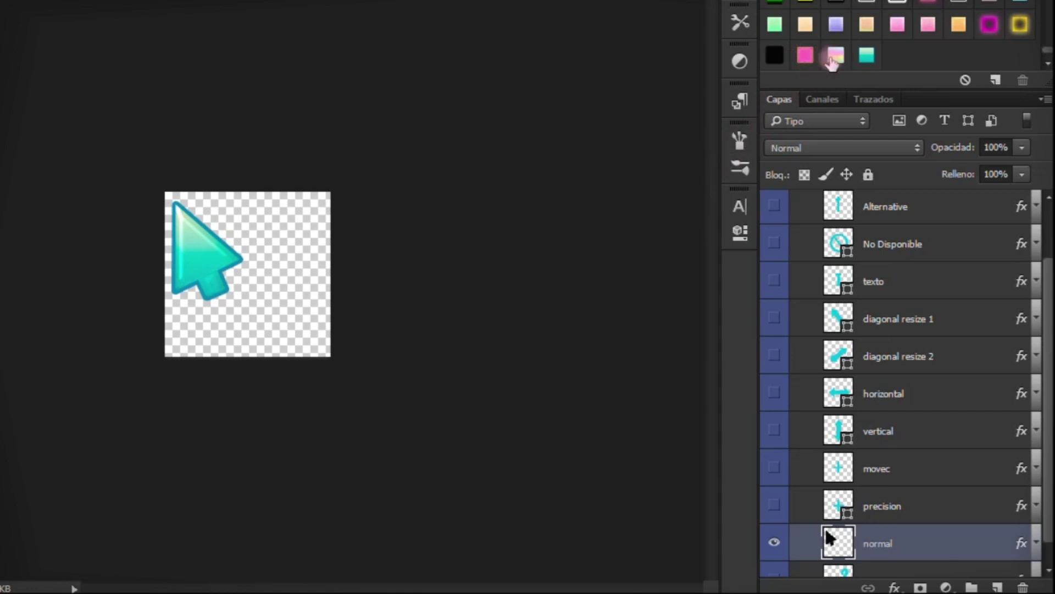
- Try several saved style presets on the arrow, including the pink, the black-and-purple and the metallic silver ones
{"action": "left_click", "coordinate": [835, 56]}
{"action": "left_click", "coordinate": [807, 55]}
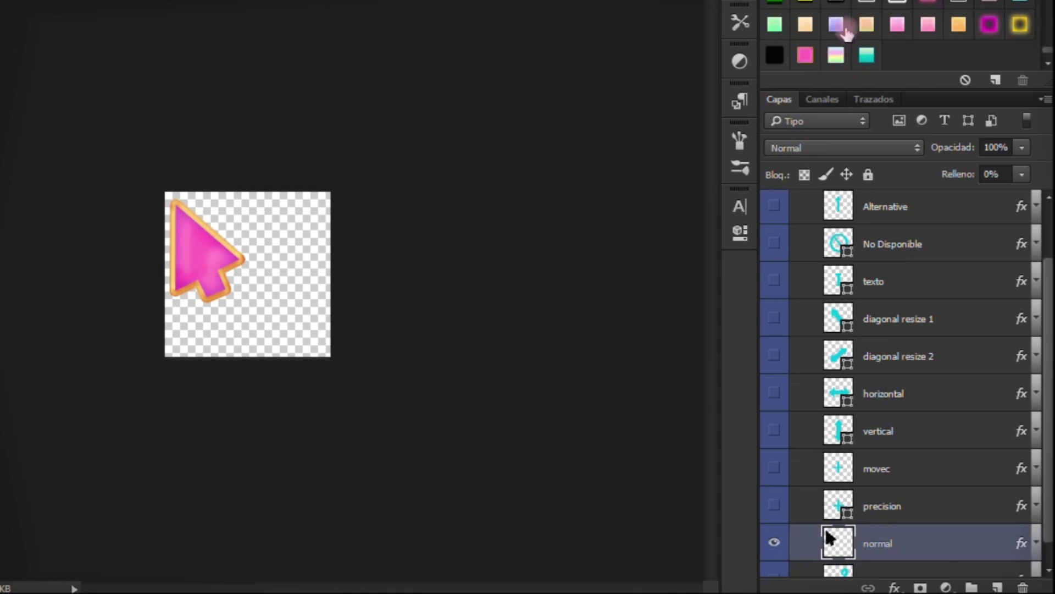
{"action": "scroll", "coordinate": [865, 32], "scroll_direction": "up", "scroll_amount": 1}
{"action": "scroll", "coordinate": [866, 33], "scroll_direction": "up", "scroll_amount": 2}
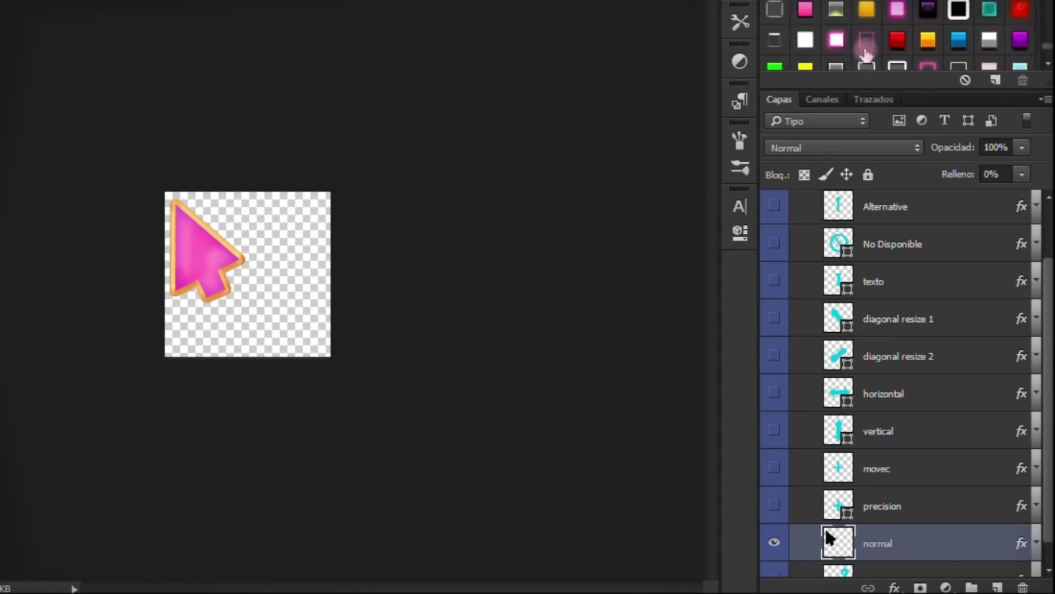
{"action": "left_click", "coordinate": [923, 39]}
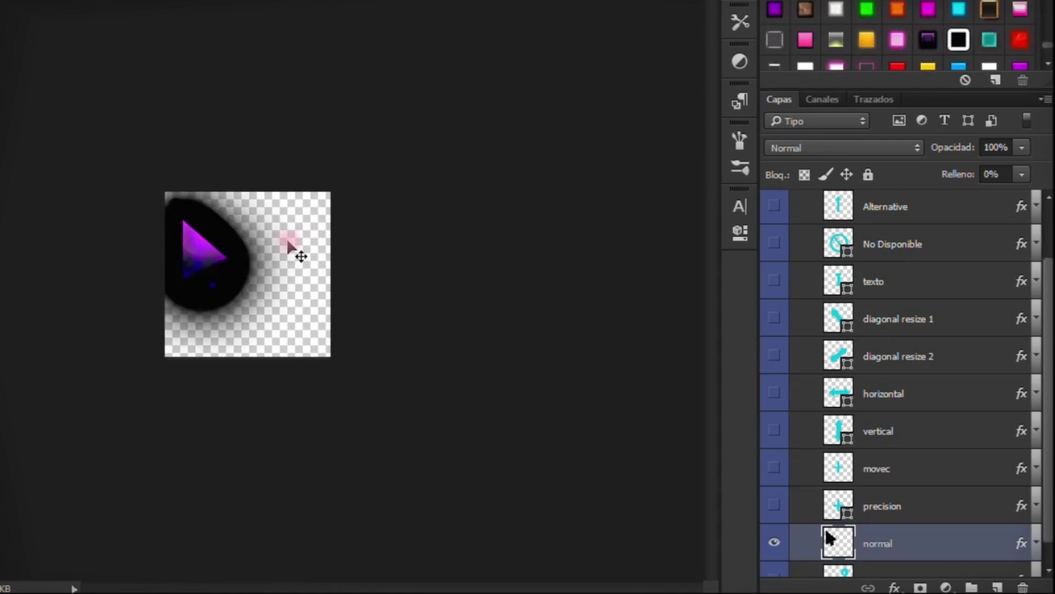
{"action": "scroll", "coordinate": [874, 33], "scroll_direction": "down", "scroll_amount": 3}
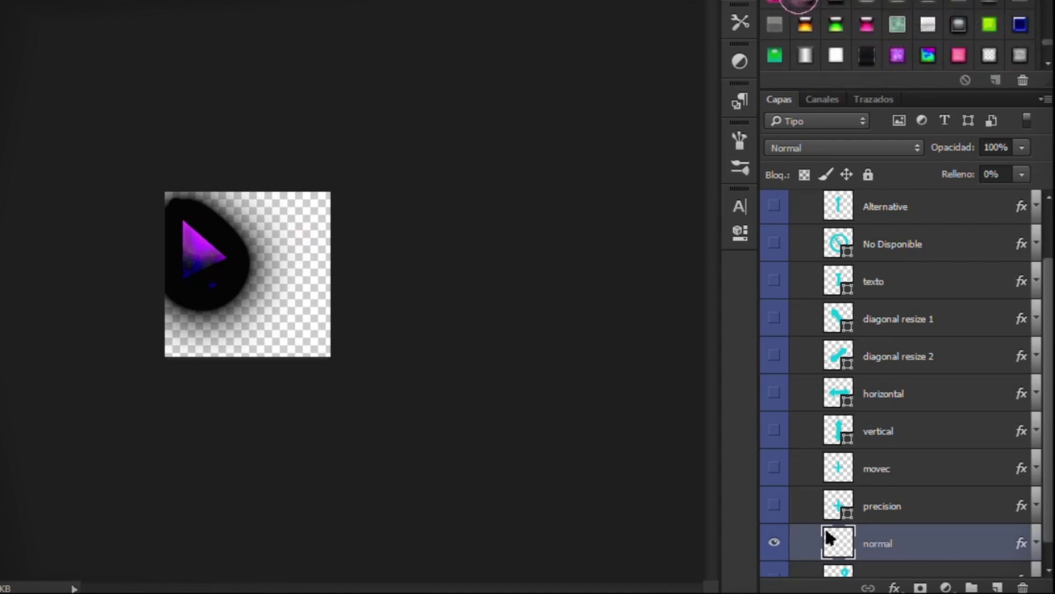
{"action": "left_click", "coordinate": [798, 3]}
{"action": "left_click", "coordinate": [806, 4]}
{"action": "left_click", "coordinate": [851, 5]}
{"action": "scroll", "coordinate": [858, 23], "scroll_direction": "down", "scroll_amount": 4}
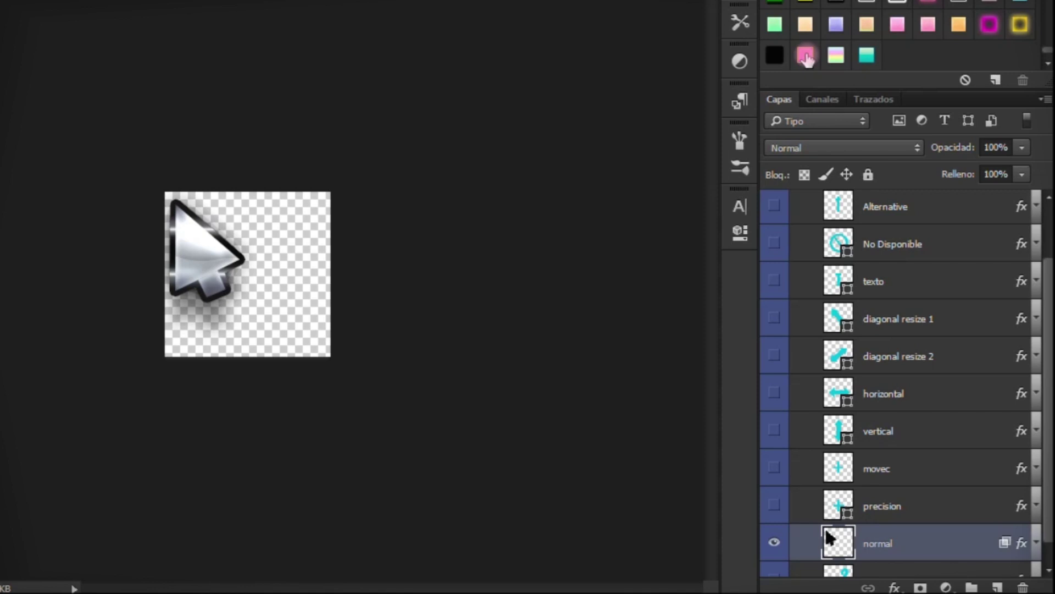
- Compare the pink, rainbow and turquoise style presets on the arrow, leaving the turquoise preset 3 applied
{"action": "left_click", "coordinate": [806, 55]}
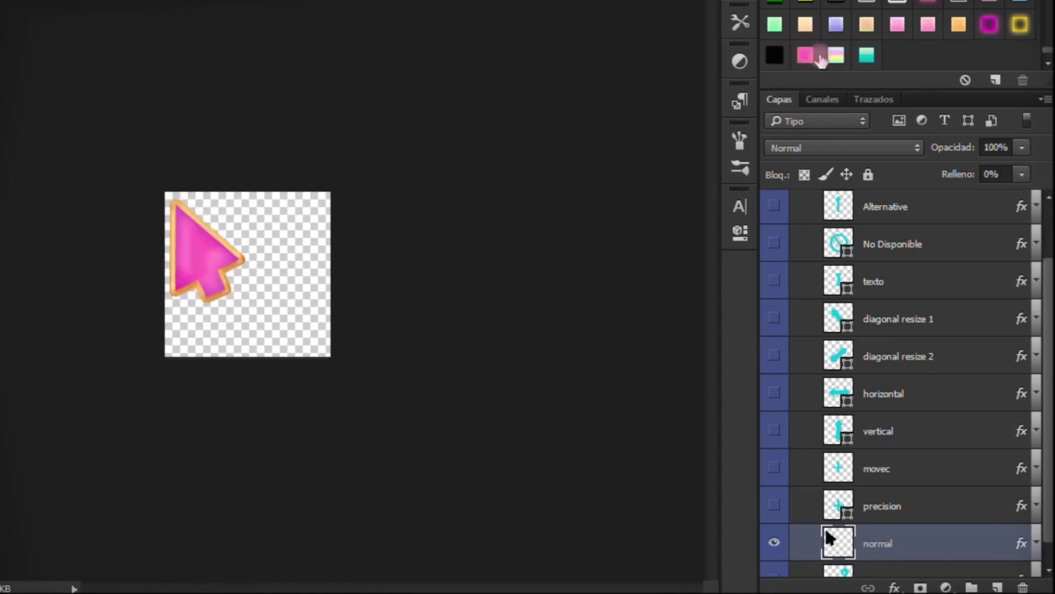
{"action": "left_click", "coordinate": [836, 55]}
{"action": "left_click", "coordinate": [868, 57]}
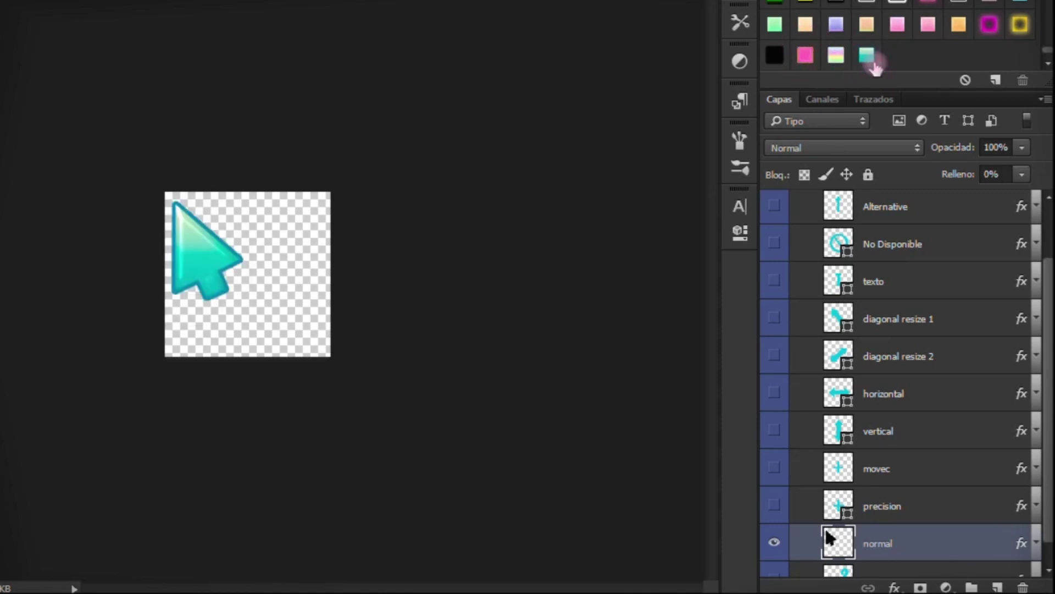
{"action": "left_click", "coordinate": [837, 58]}
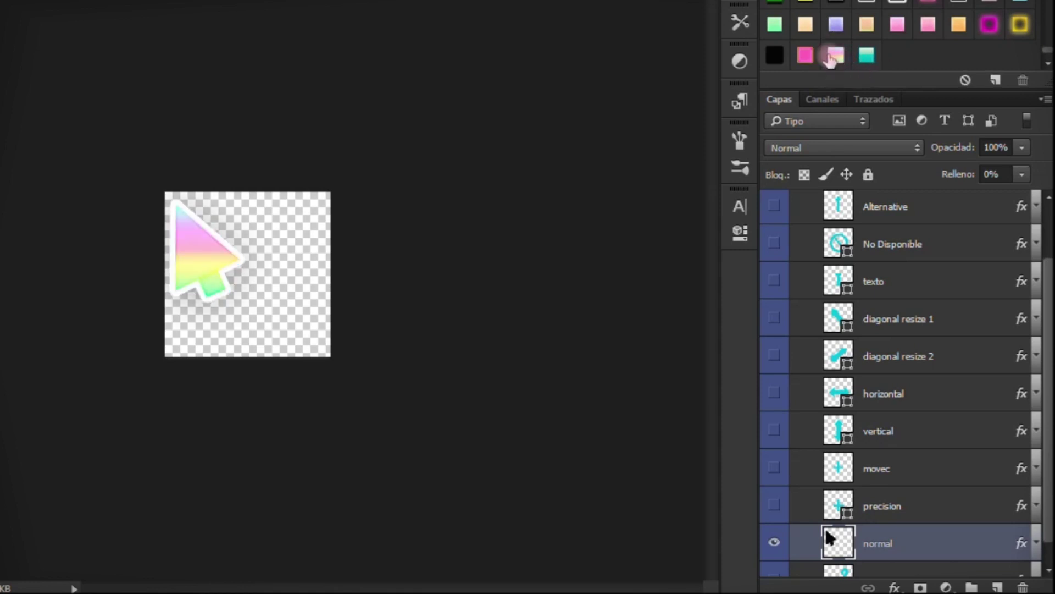
{"action": "left_click", "coordinate": [806, 55]}
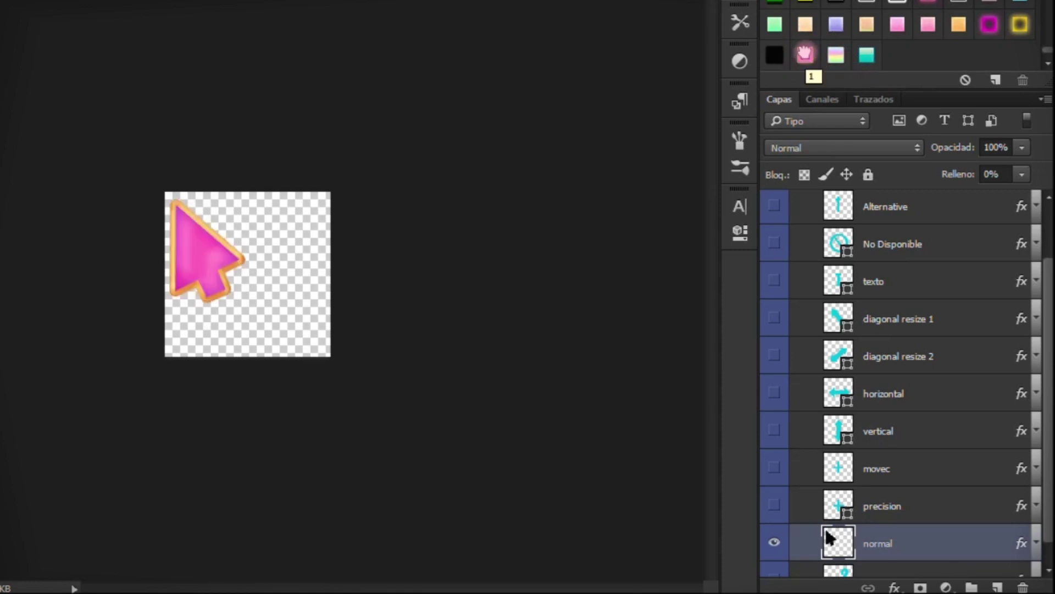
{"action": "left_click", "coordinate": [836, 55]}
{"action": "left_click", "coordinate": [868, 60]}
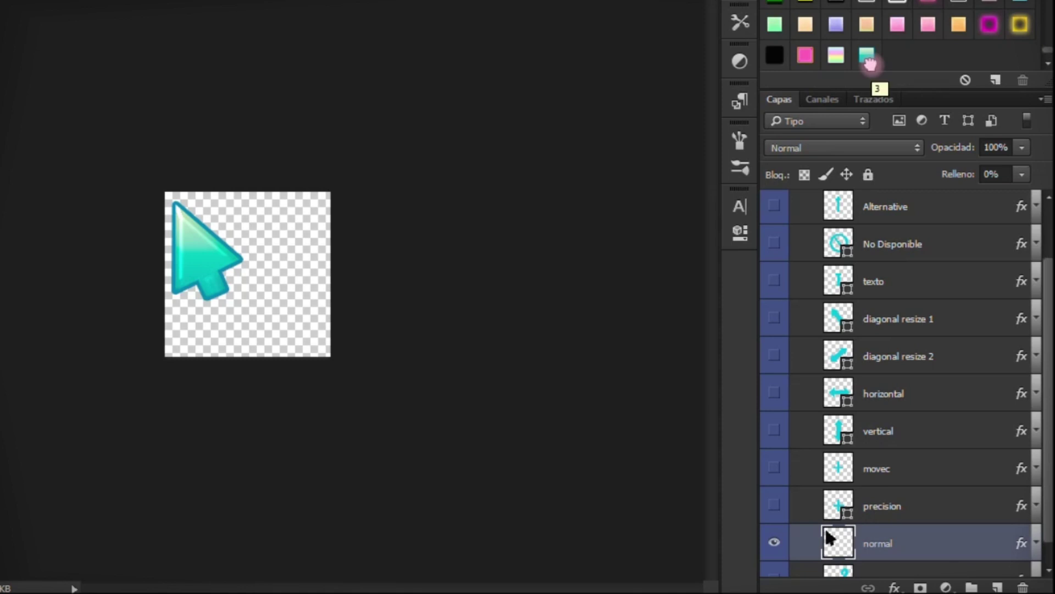
- Export the arrow with Save for Web in PNG-24 format with transparency, proceeding to the save location
{"action": "scroll", "coordinate": [893, 544], "scroll_direction": "down", "scroll_amount": 1}
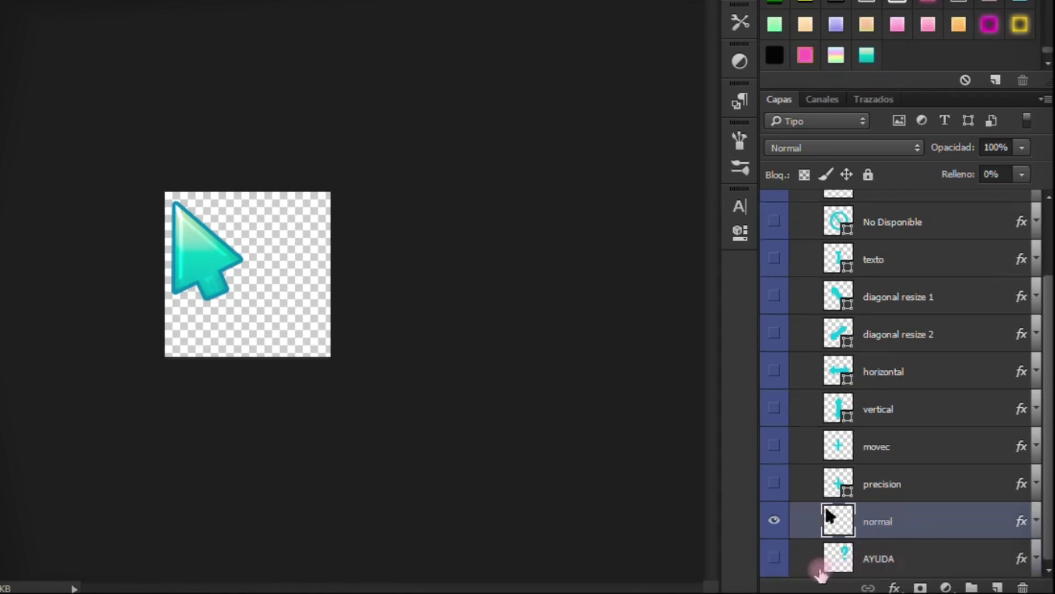
{"action": "left_click", "coordinate": [50, 31]}
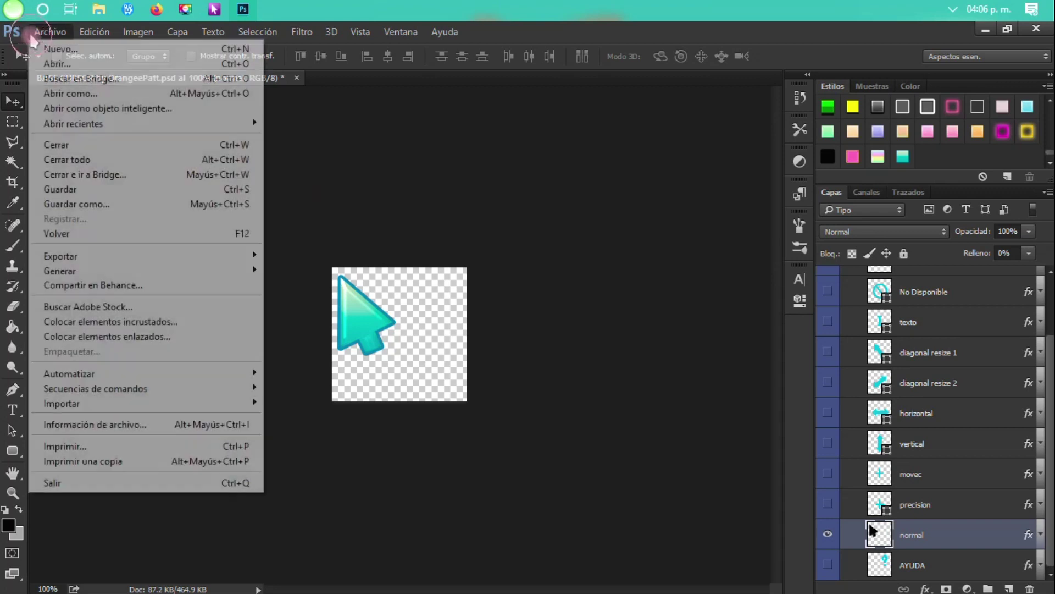
{"action": "mouse_move", "coordinate": [141, 255]}
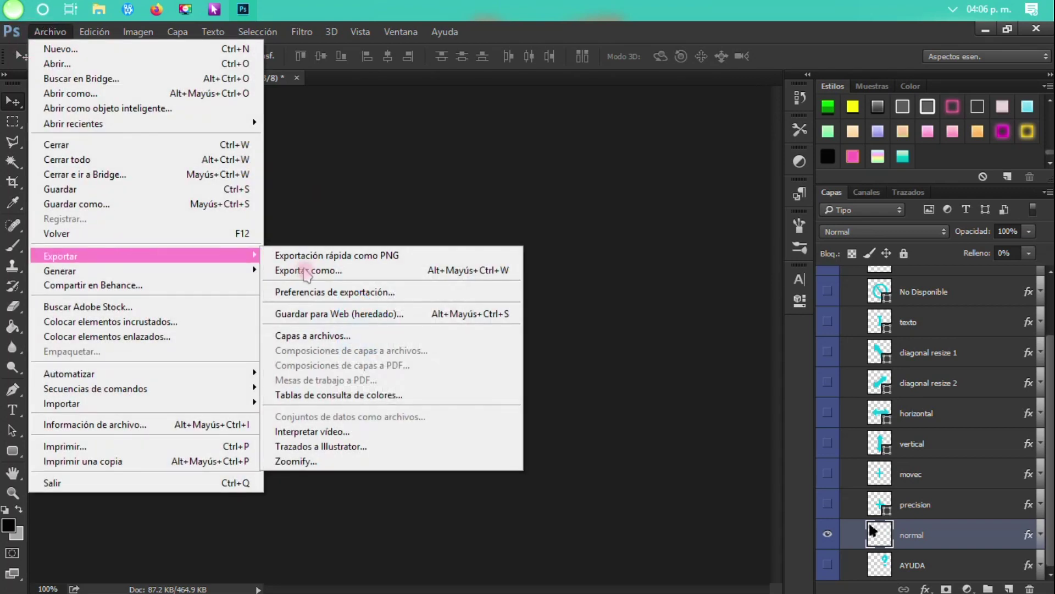
{"action": "left_click", "coordinate": [352, 313]}
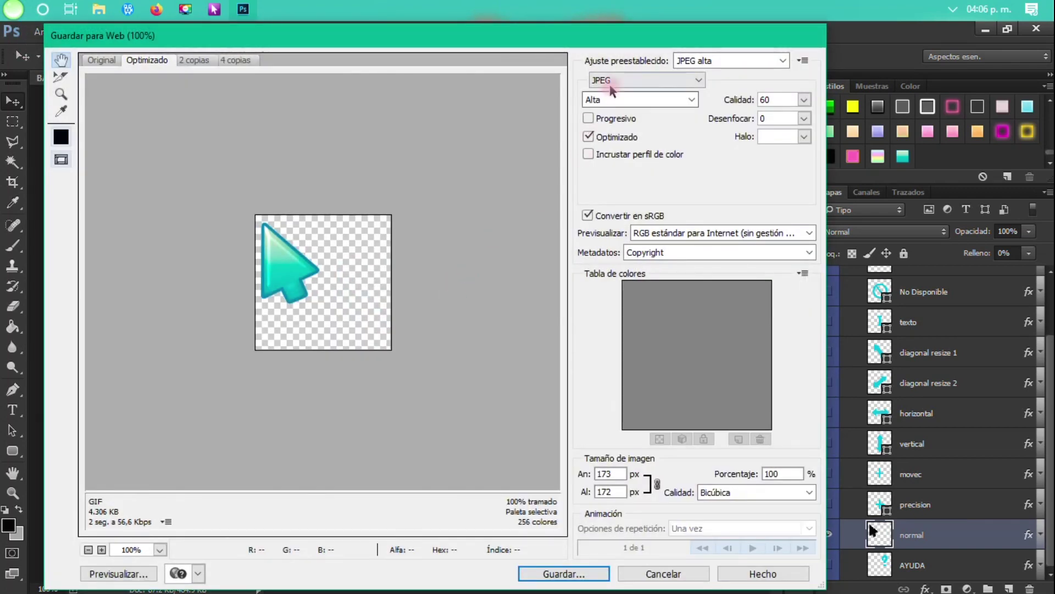
{"action": "left_click", "coordinate": [649, 81]}
{"action": "left_click", "coordinate": [614, 137]}
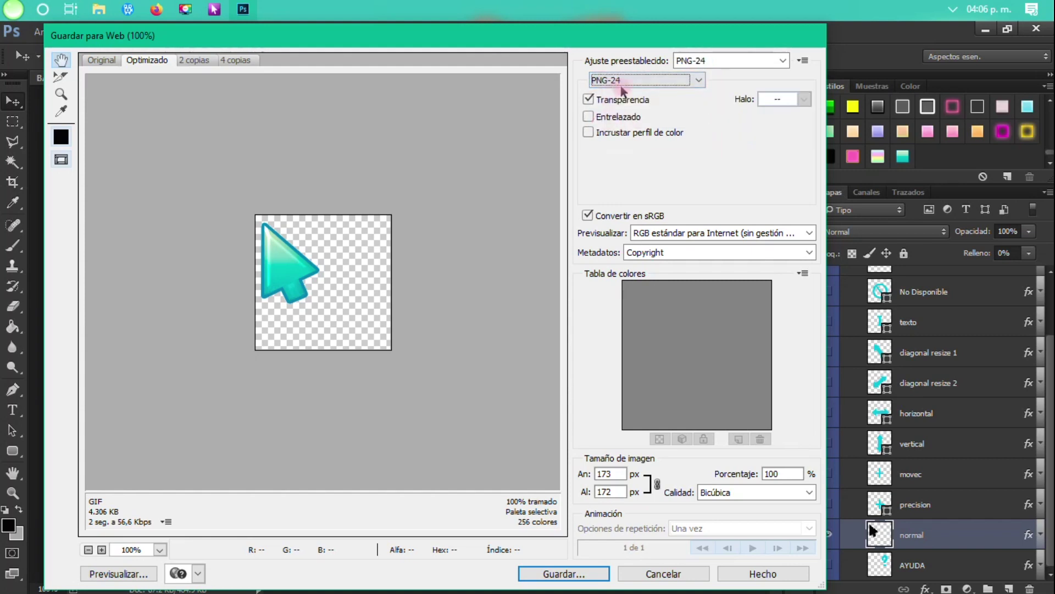
{"action": "left_click", "coordinate": [571, 580]}
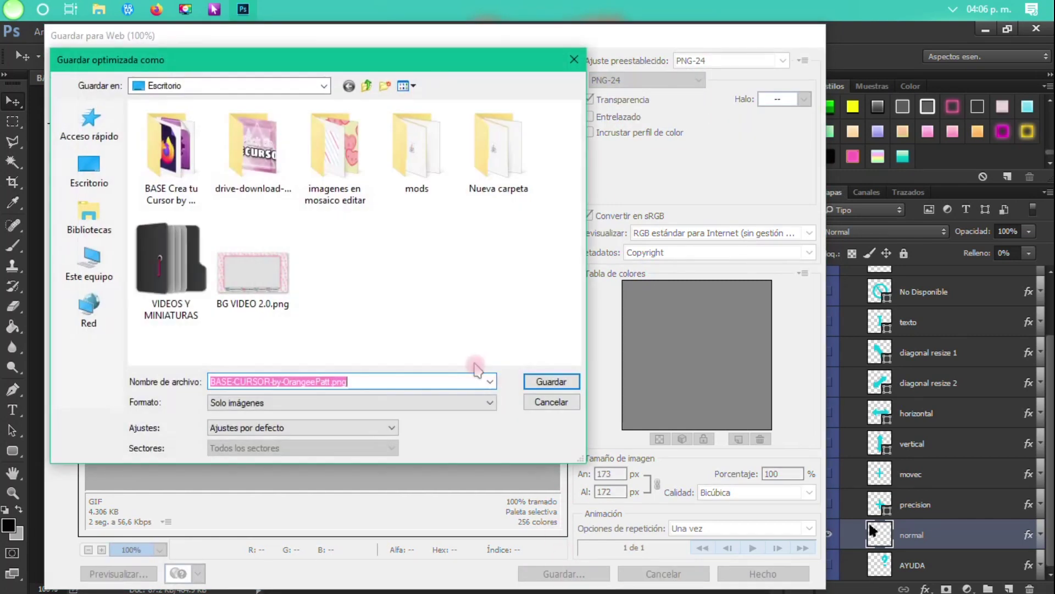
- Create a new folder inside the BASE Crea tu Cursor folder on the desktop and save the image there as normal
{"action": "double_click", "coordinate": [171, 156]}
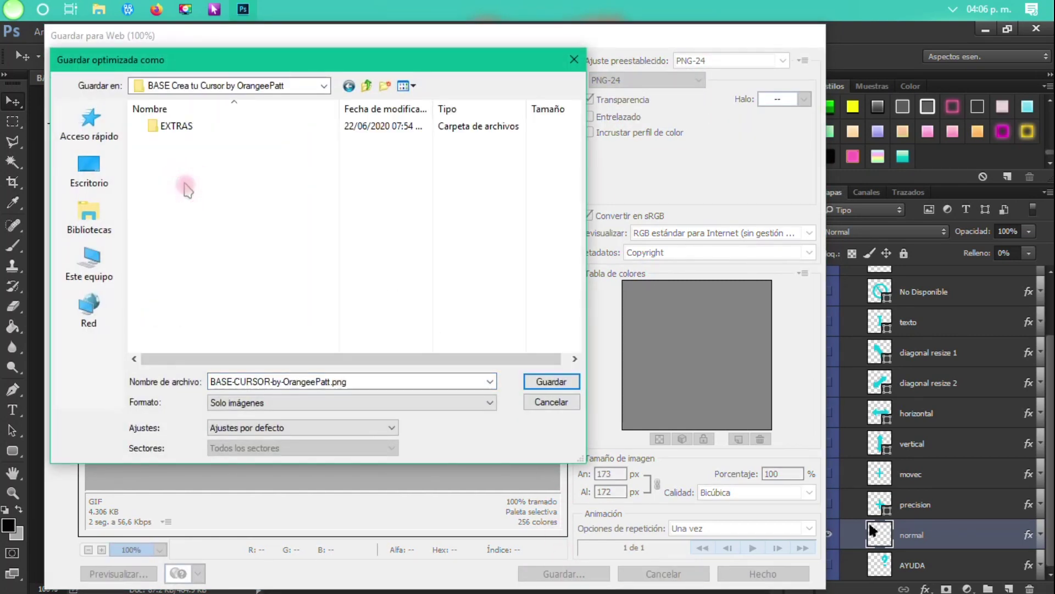
{"action": "left_click", "coordinate": [384, 87]}
{"action": "left_click", "coordinate": [160, 216]}
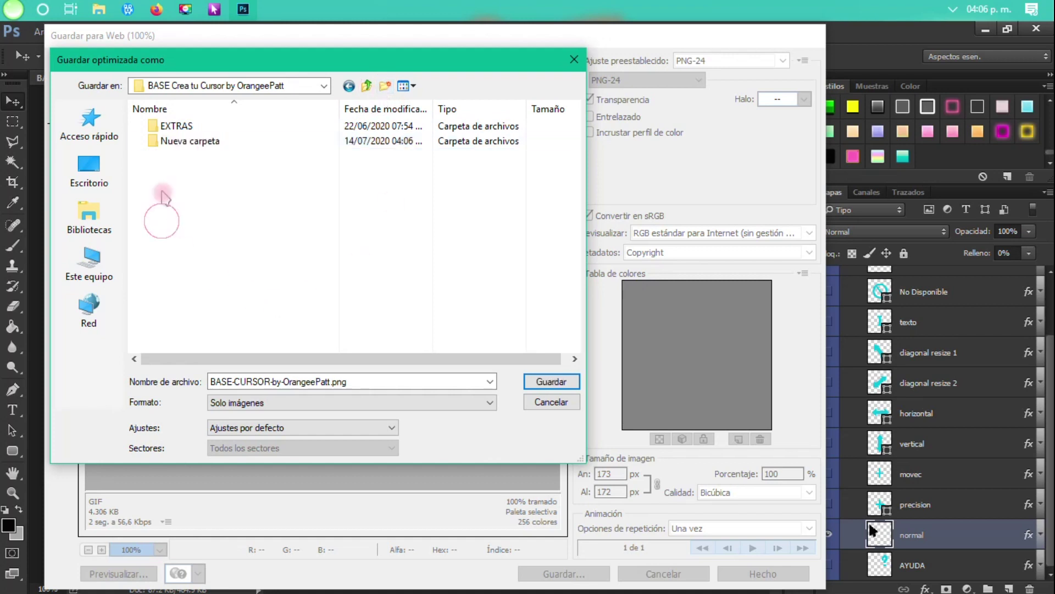
{"action": "double_click", "coordinate": [168, 142]}
{"action": "left_click", "coordinate": [366, 379]}
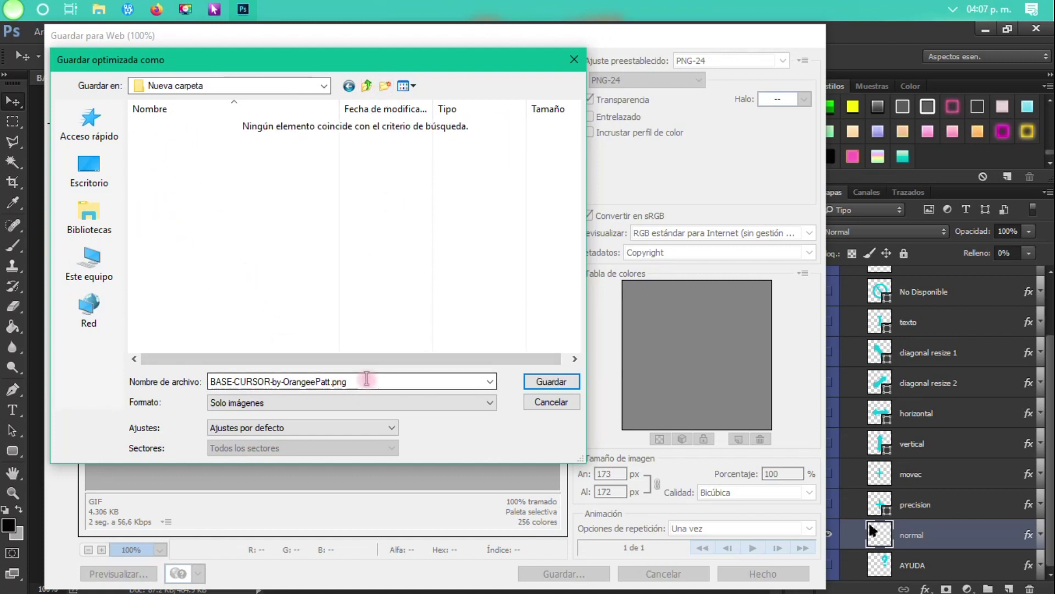
{"action": "key", "text": "ctrl+a"}
{"action": "type", "text": "n"}
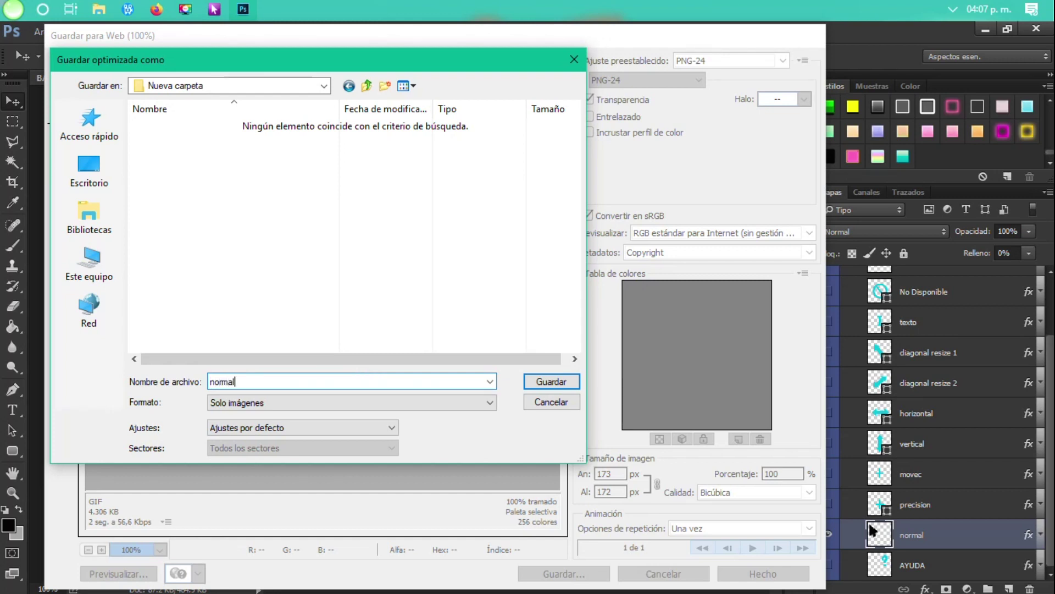
{"action": "left_click", "coordinate": [552, 382]}
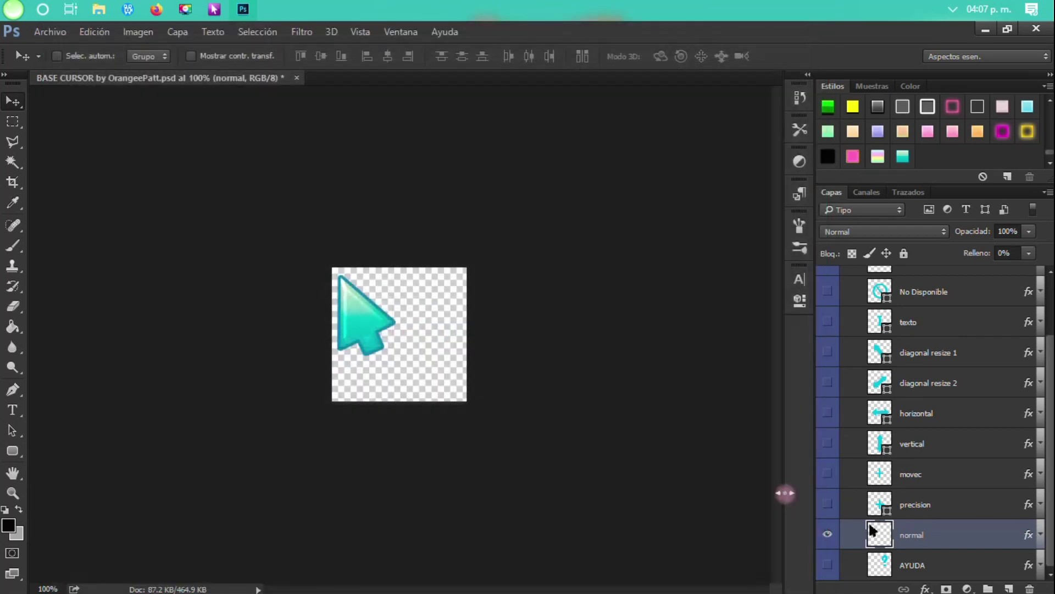
{"action": "double_click", "coordinate": [917, 504]}
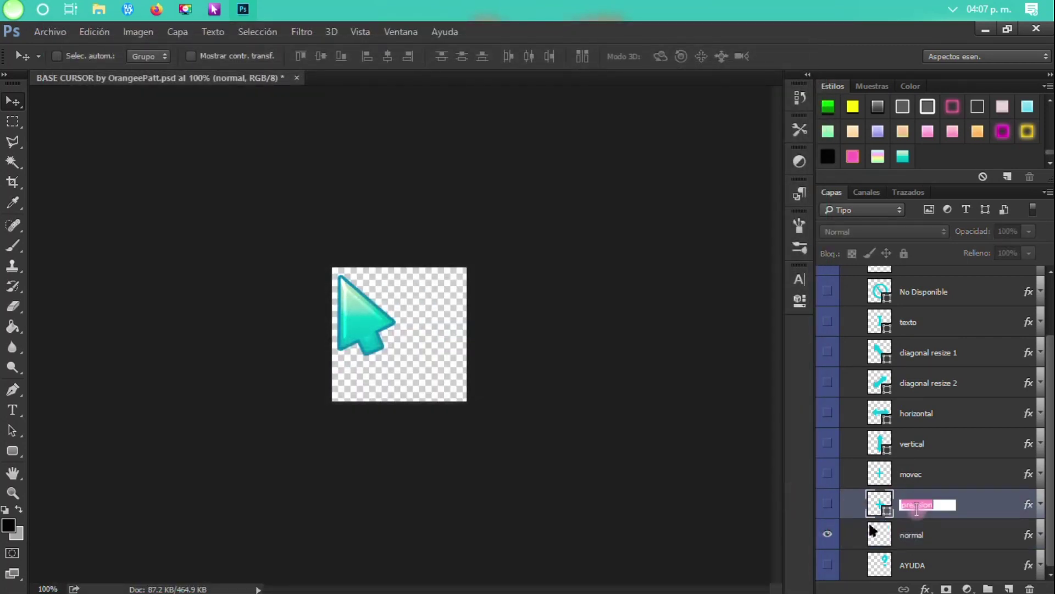
{"action": "left_click", "coordinate": [916, 474]}
{"action": "scroll", "coordinate": [919, 448], "scroll_direction": "up", "scroll_amount": 3}
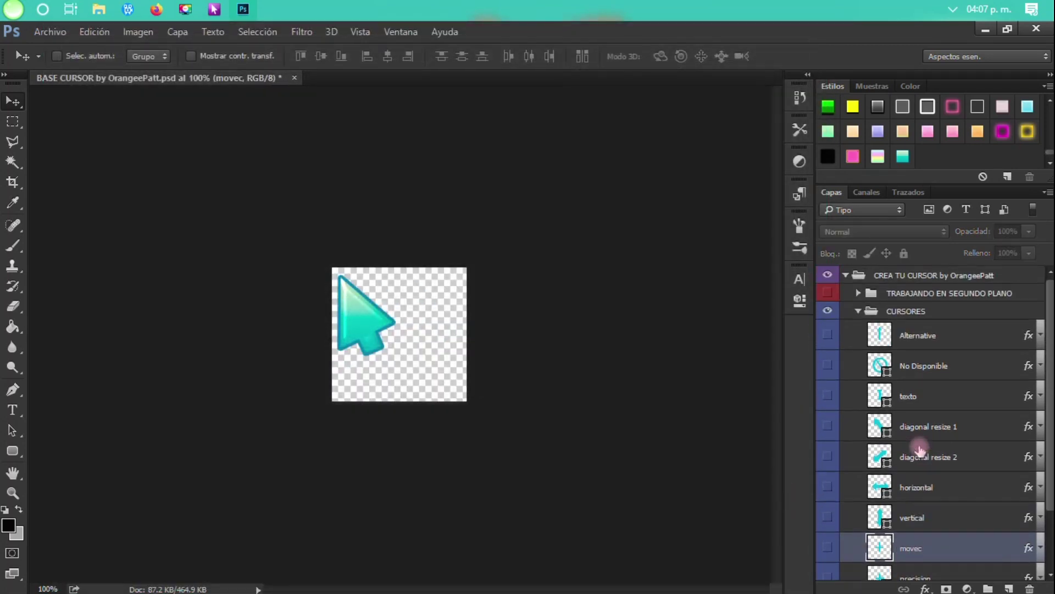
{"action": "scroll", "coordinate": [920, 450], "scroll_direction": "down", "scroll_amount": 3}
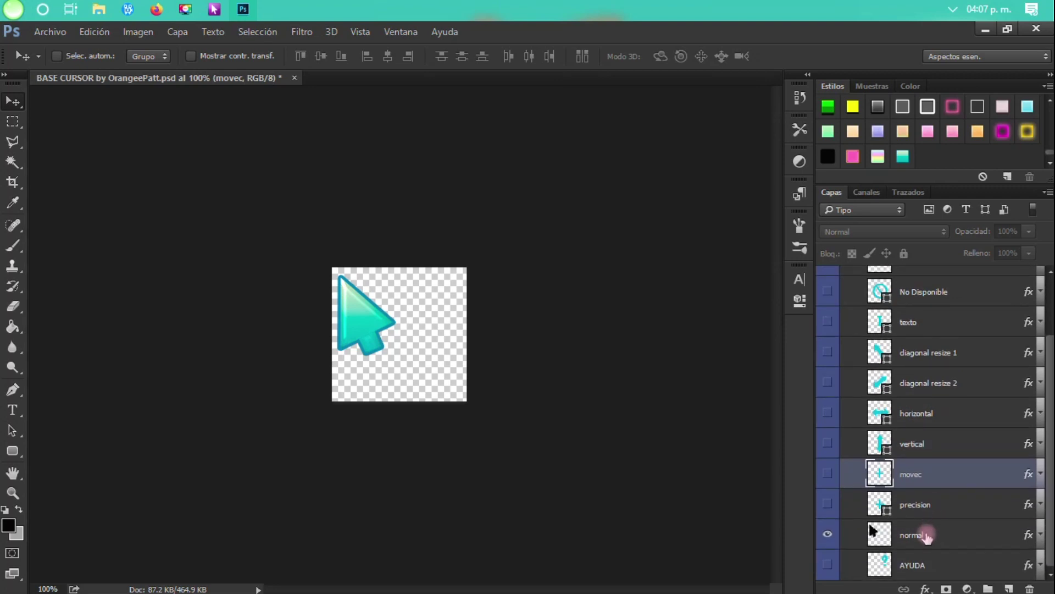
{"action": "left_click", "coordinate": [923, 533]}
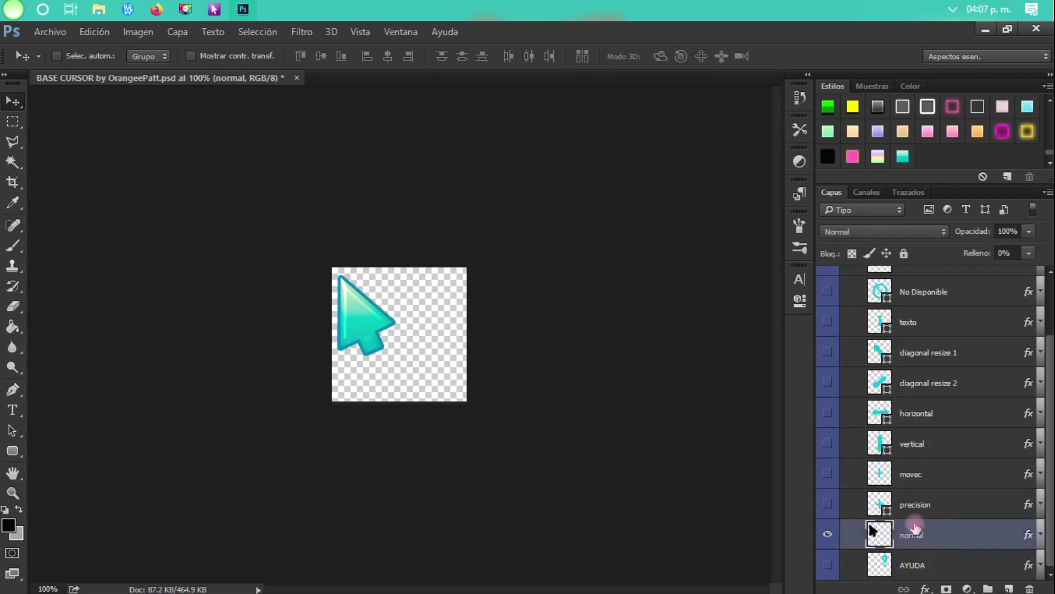
- Show the AYUDA layer beside the arrow and apply the turquoise style preset 3 to its question mark
{"action": "left_click", "coordinate": [827, 565]}
{"action": "left_click", "coordinate": [947, 565]}
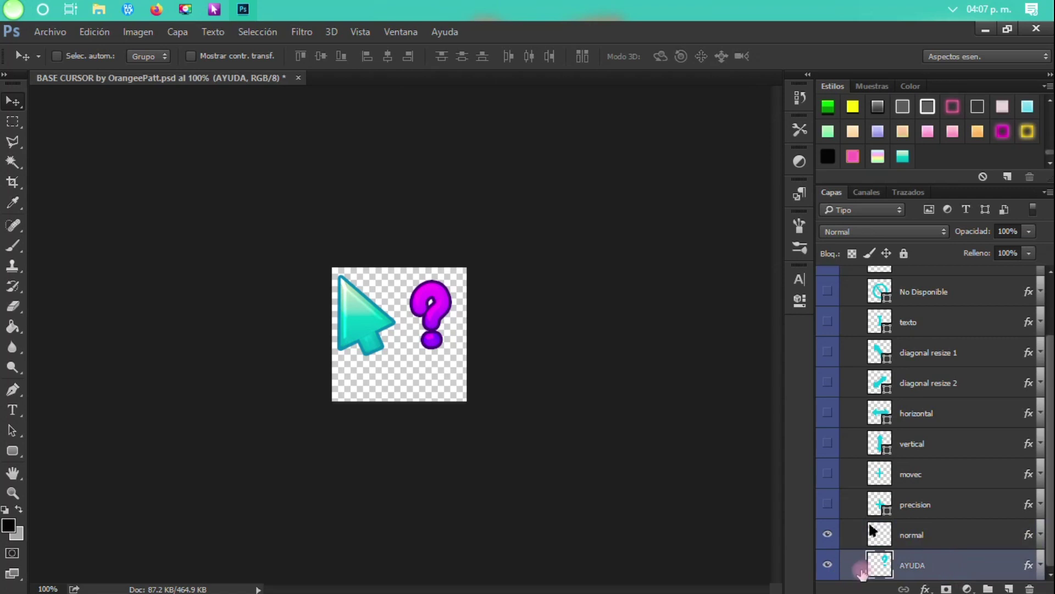
{"action": "left_click", "coordinate": [903, 157]}
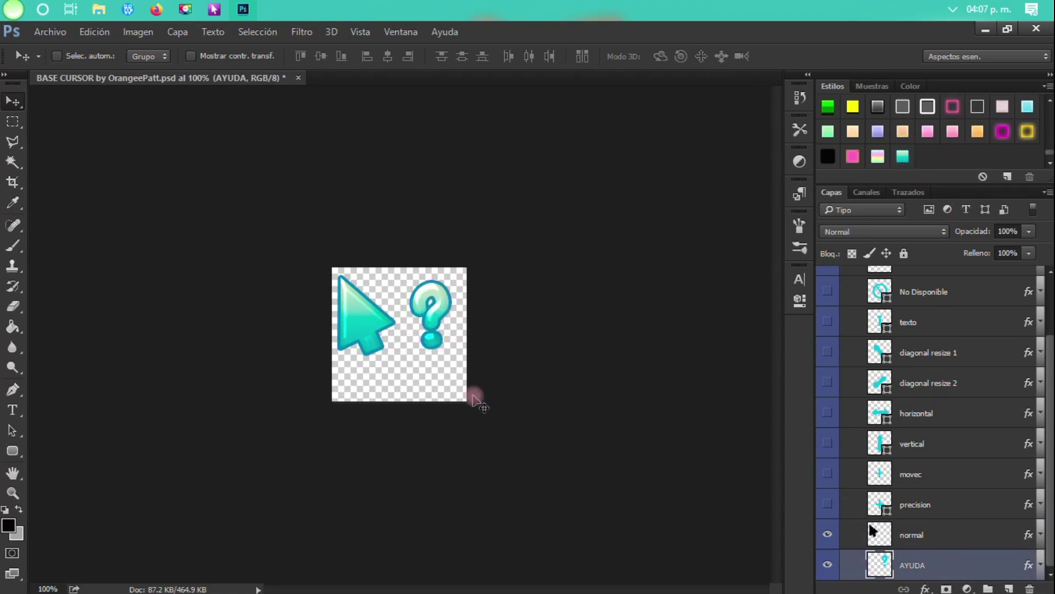
- Open a transparent PNG-24 Save for Web export of the arrow with question mark and enter Ayuda as the file name
{"action": "left_click", "coordinate": [50, 32]}
{"action": "mouse_move", "coordinate": [181, 255]}
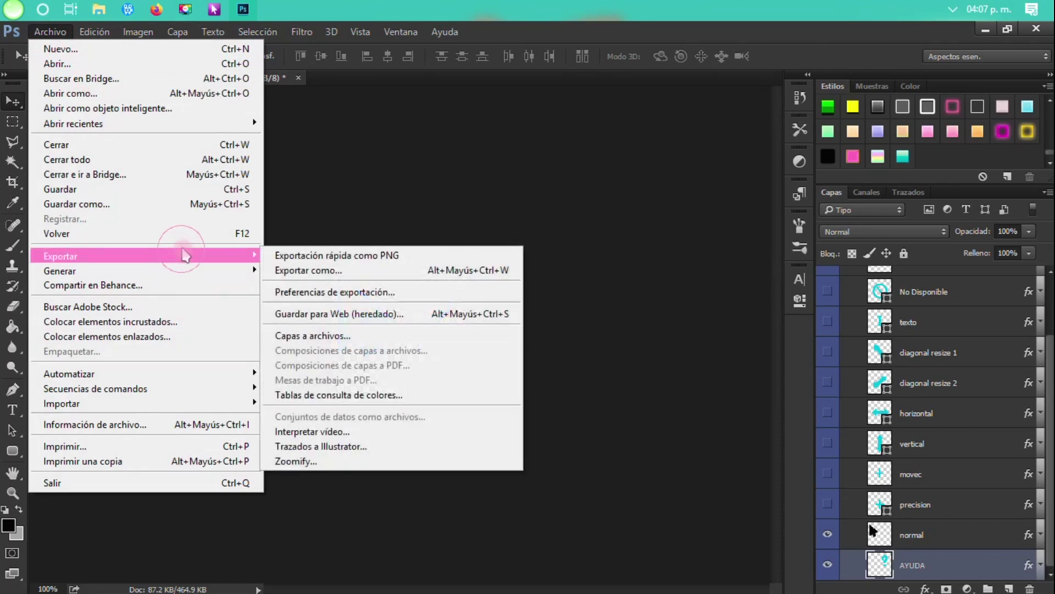
{"action": "left_click", "coordinate": [354, 315]}
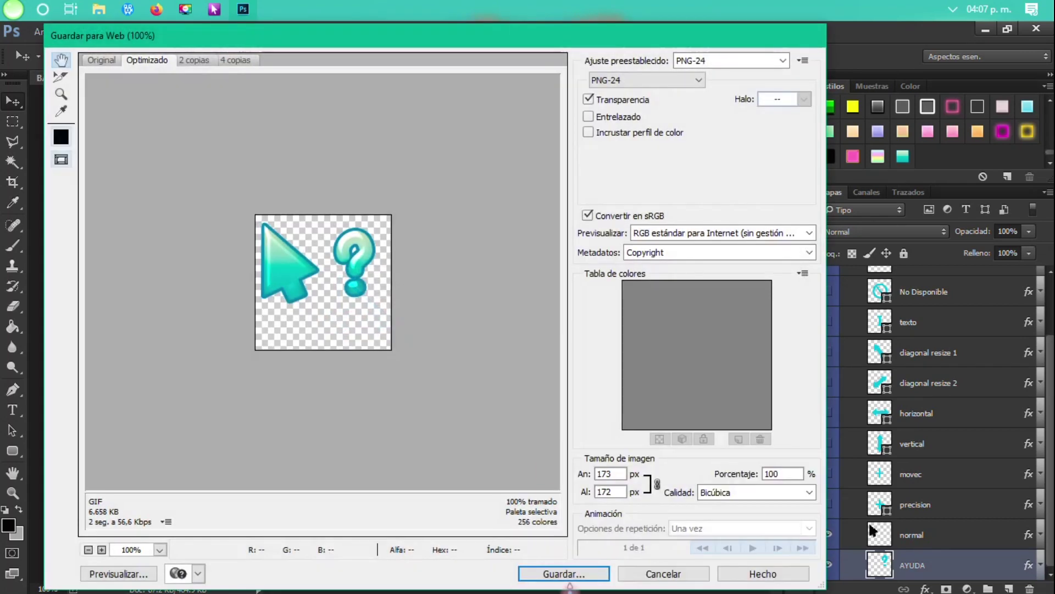
{"action": "left_click", "coordinate": [570, 574]}
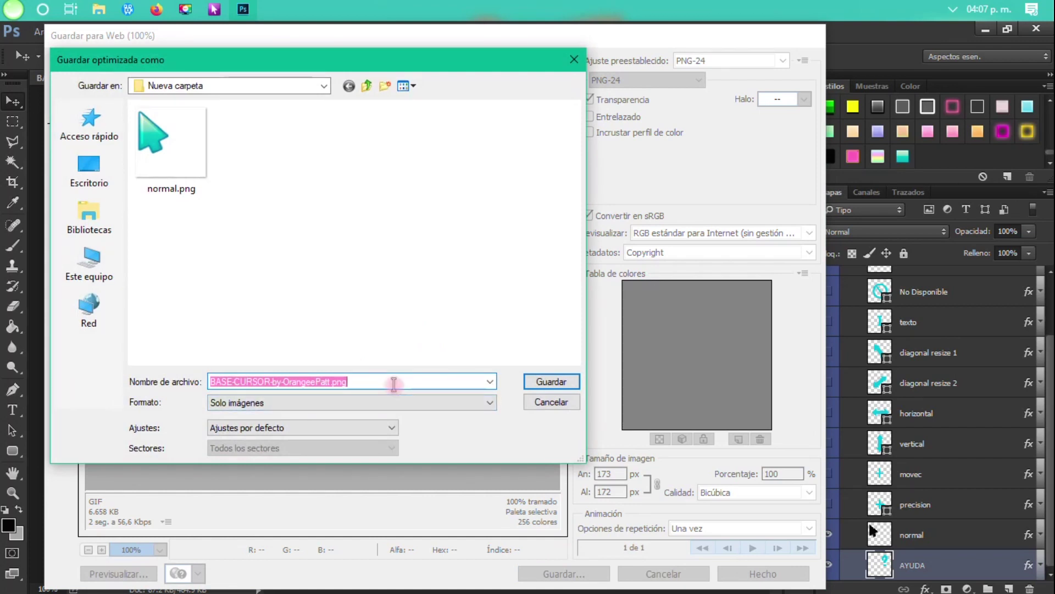
{"action": "type", "text": "Ayuda"}
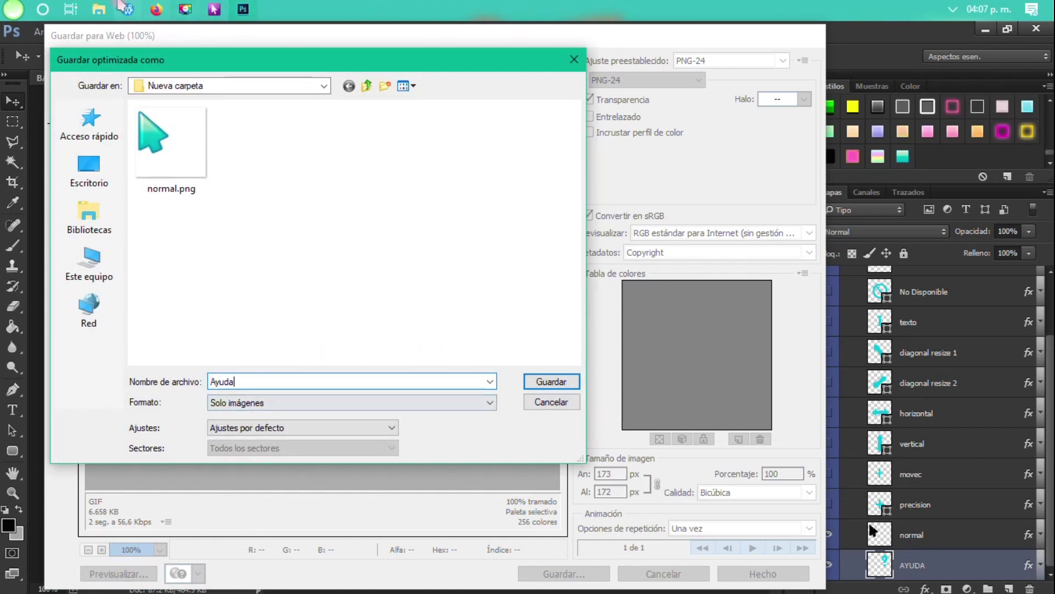
- Check the help cursor's file name in the Cursor Rojo By OrangeePatt folder and save the export as ayuda
{"action": "left_click", "coordinate": [98, 9]}
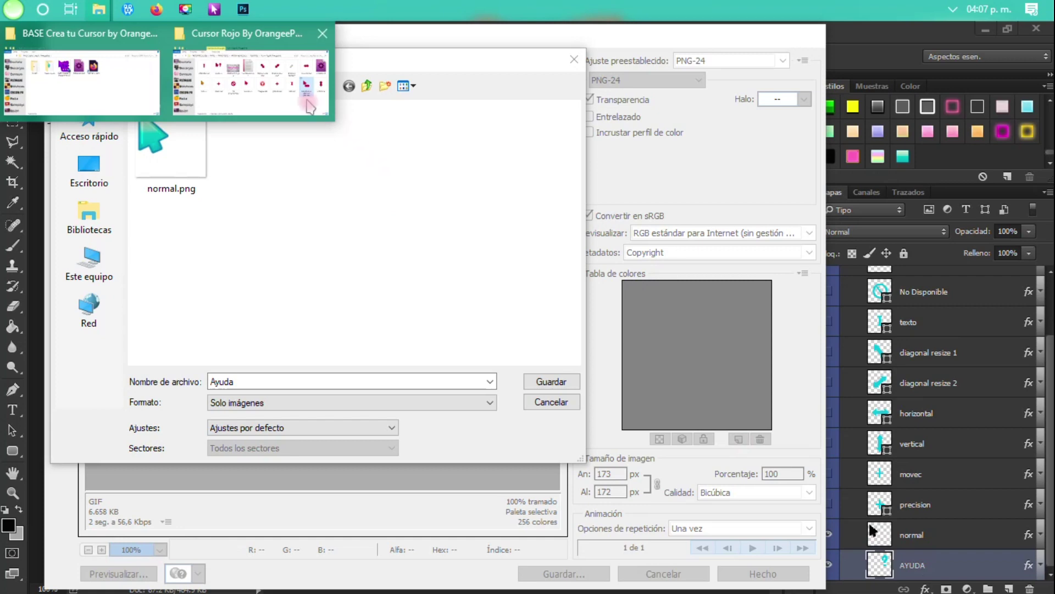
{"action": "left_click", "coordinate": [321, 114]}
{"action": "left_click", "coordinate": [358, 230]}
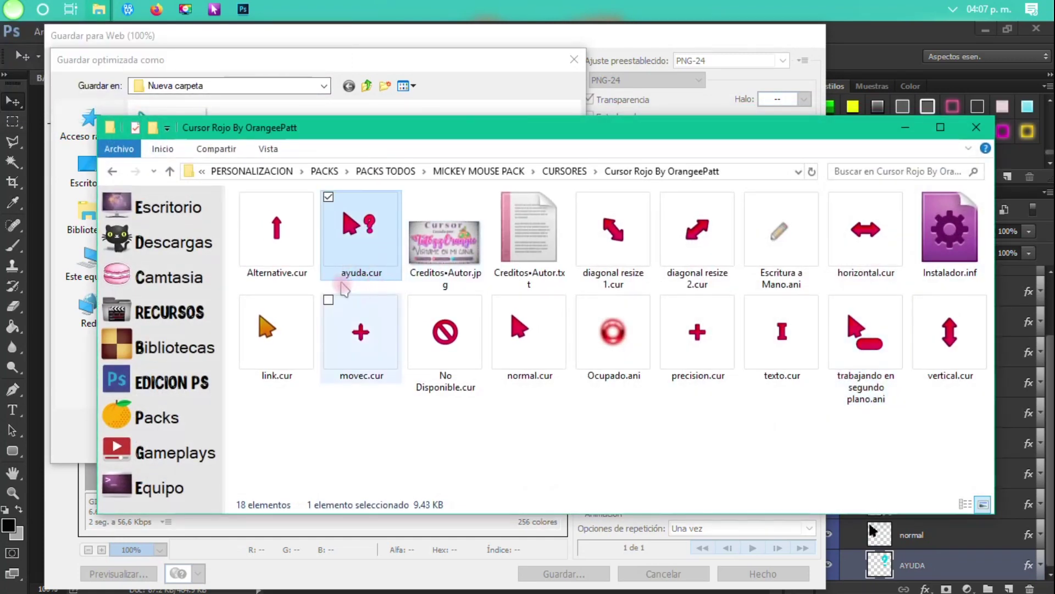
{"action": "left_click", "coordinate": [905, 127]}
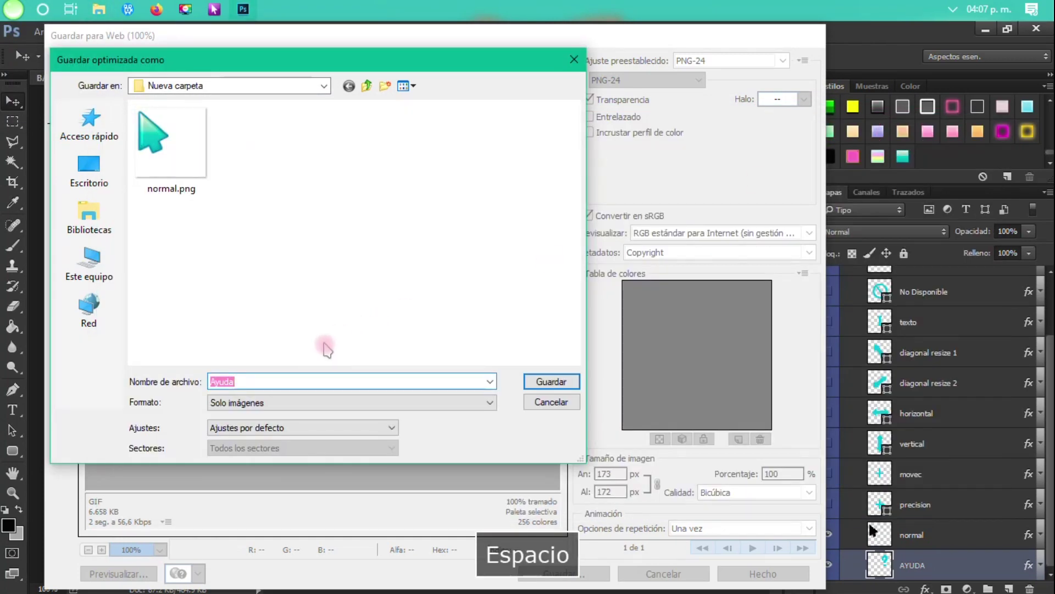
{"action": "type", "text": "ay"}
{"action": "left_click", "coordinate": [542, 381]}
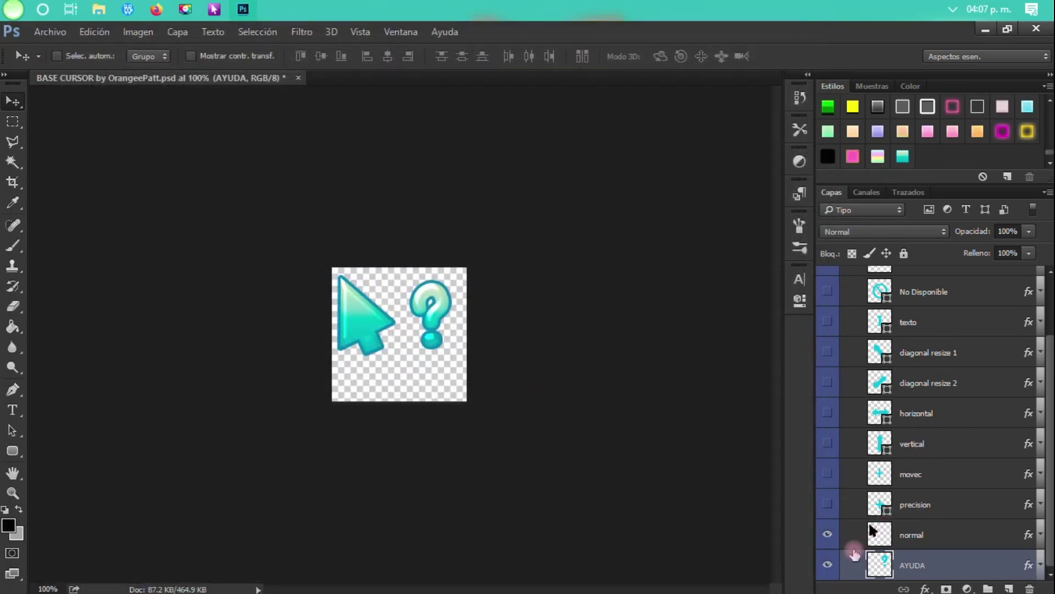
- Hide the AYUDA and normal layers, show the precision layer and apply the turquoise style preset 3 to it
{"action": "left_click", "coordinate": [827, 565]}
{"action": "left_click", "coordinate": [828, 535]}
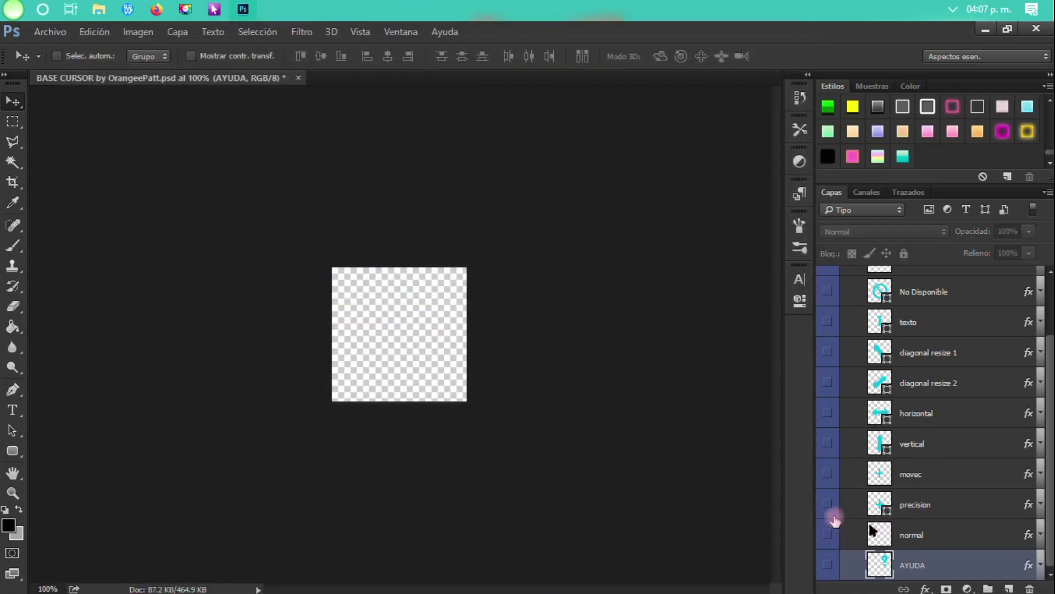
{"action": "left_click", "coordinate": [828, 504]}
{"action": "left_click", "coordinate": [889, 506]}
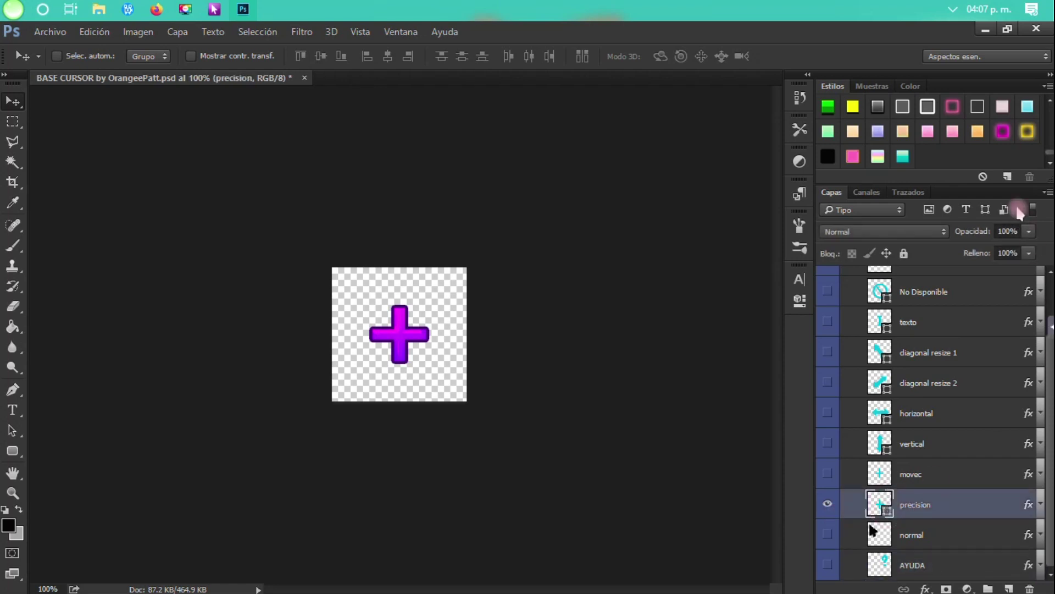
{"action": "left_click", "coordinate": [904, 153]}
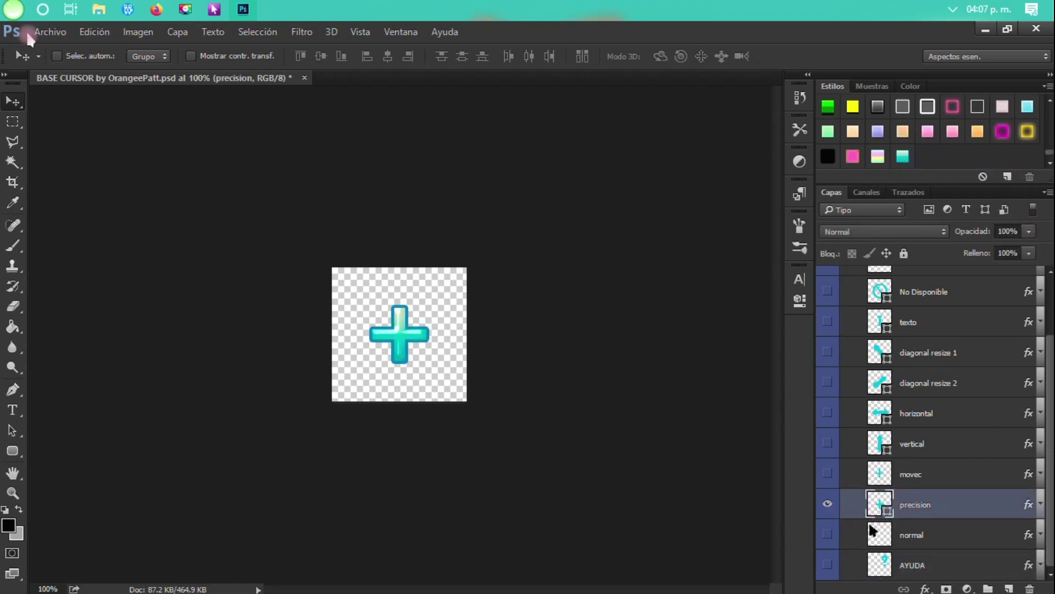
- Export the precision cross with Save for Web as a transparent PNG-24 named precision in Nueva carpeta
{"action": "left_click", "coordinate": [34, 32]}
{"action": "mouse_move", "coordinate": [154, 257]}
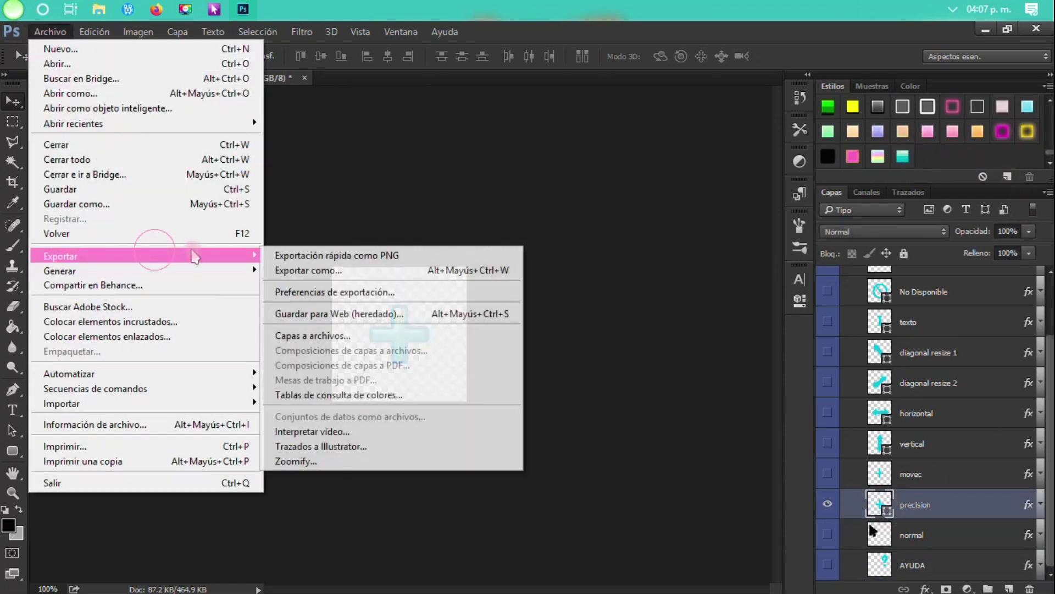
{"action": "left_click", "coordinate": [354, 315]}
{"action": "left_click", "coordinate": [569, 573]}
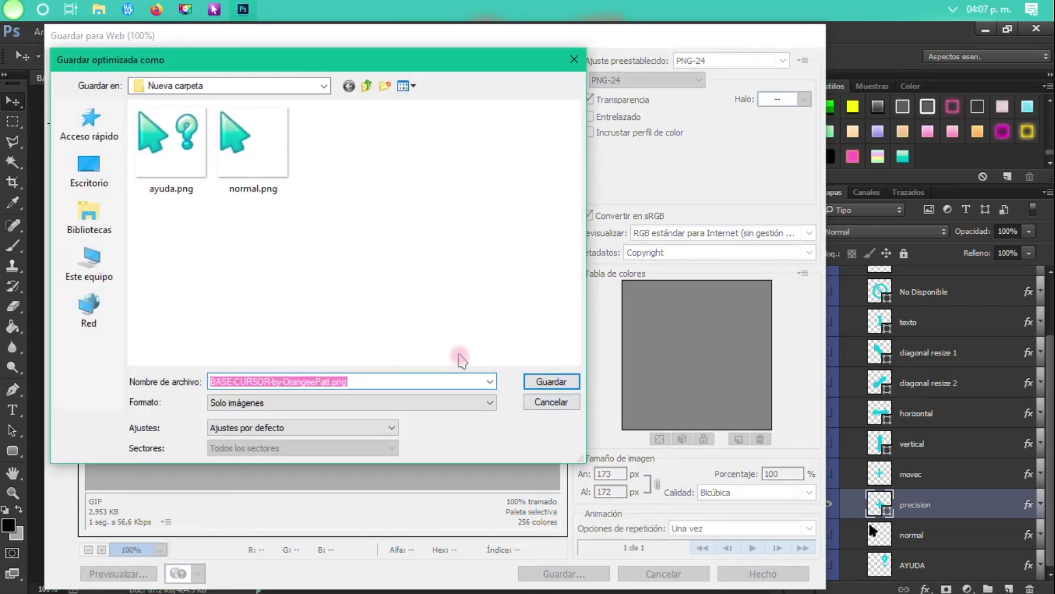
{"action": "type", "text": "p"}
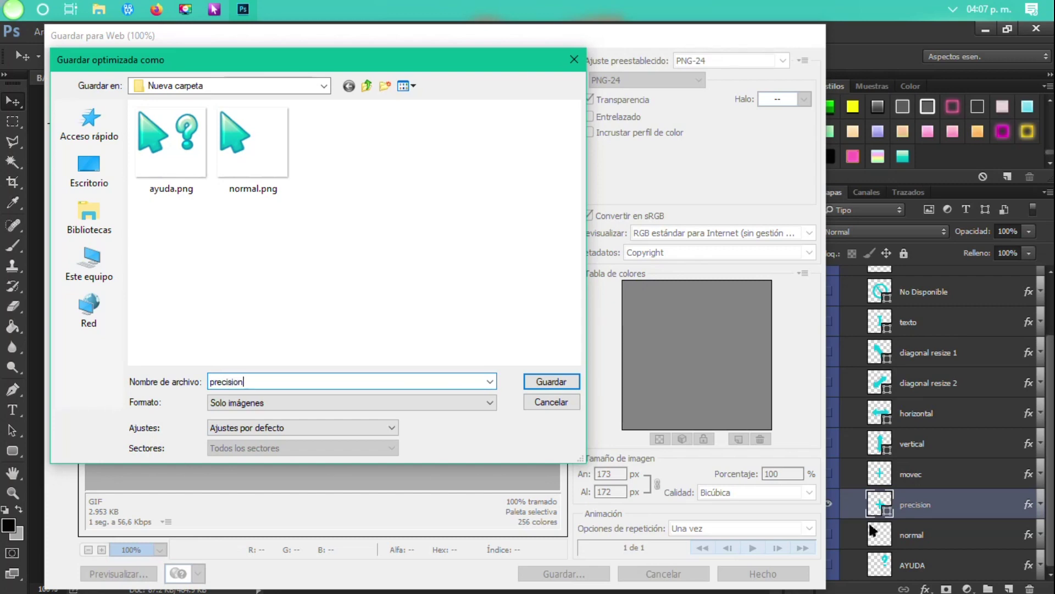
{"action": "type", "text": "recision"}
{"action": "left_click", "coordinate": [548, 379]}
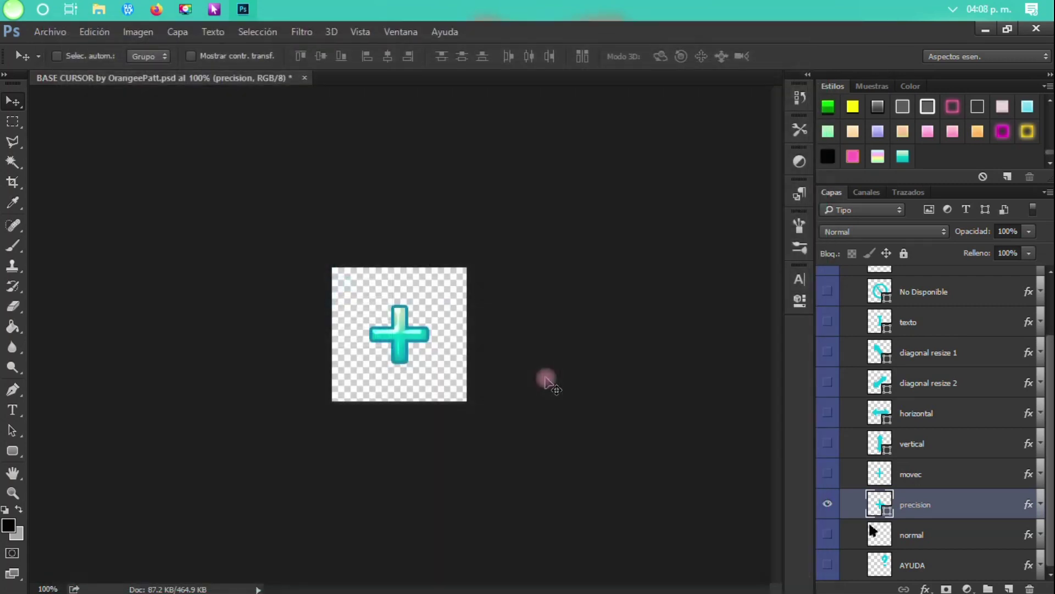
- Copy the precision layer's name and paste it as the file name of the exported cross image in Nueva carpeta
{"action": "left_click", "coordinate": [829, 501]}
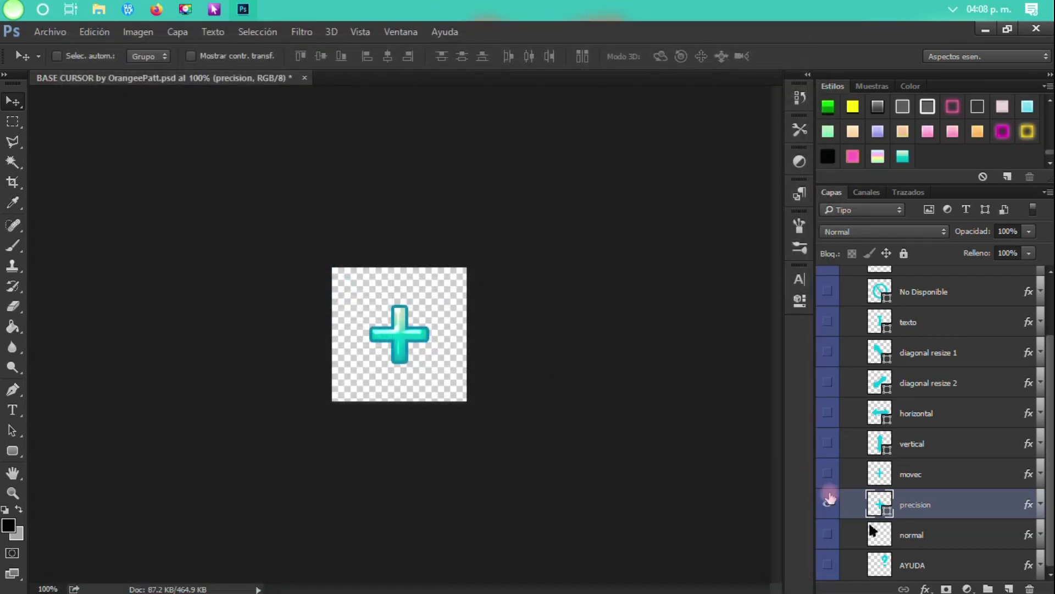
{"action": "double_click", "coordinate": [915, 504]}
{"action": "key", "text": "ctrl+c"}
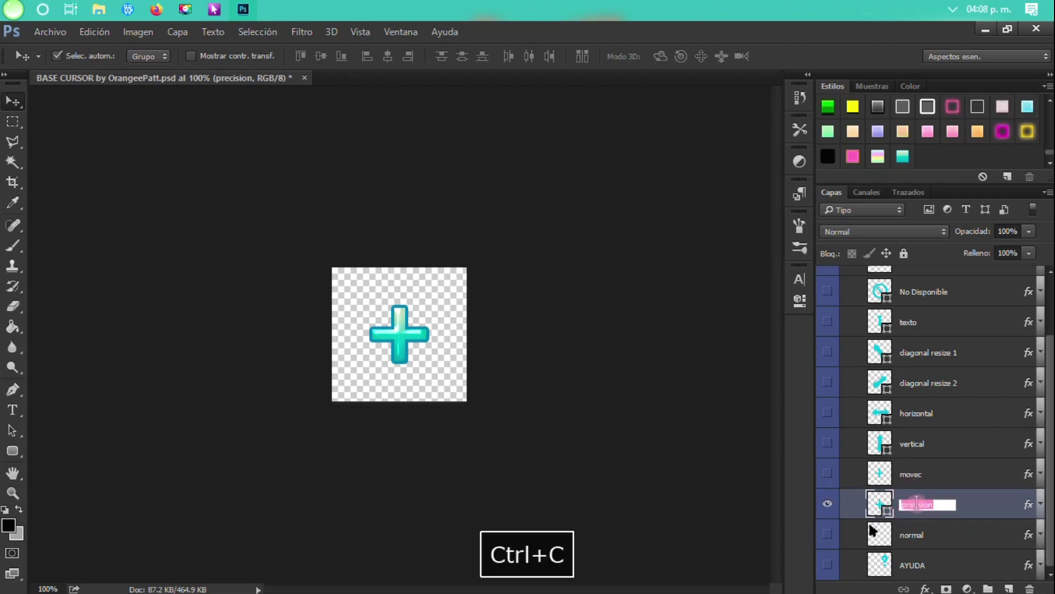
{"action": "left_click", "coordinate": [102, 8]}
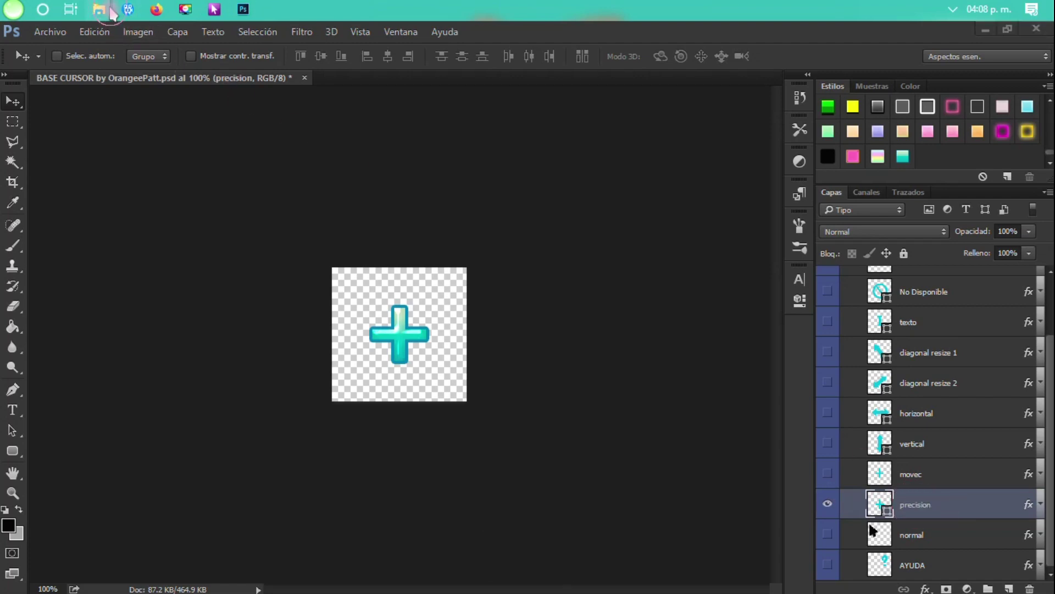
{"action": "mouse_move", "coordinate": [103, 9]}
{"action": "left_click", "coordinate": [150, 85]}
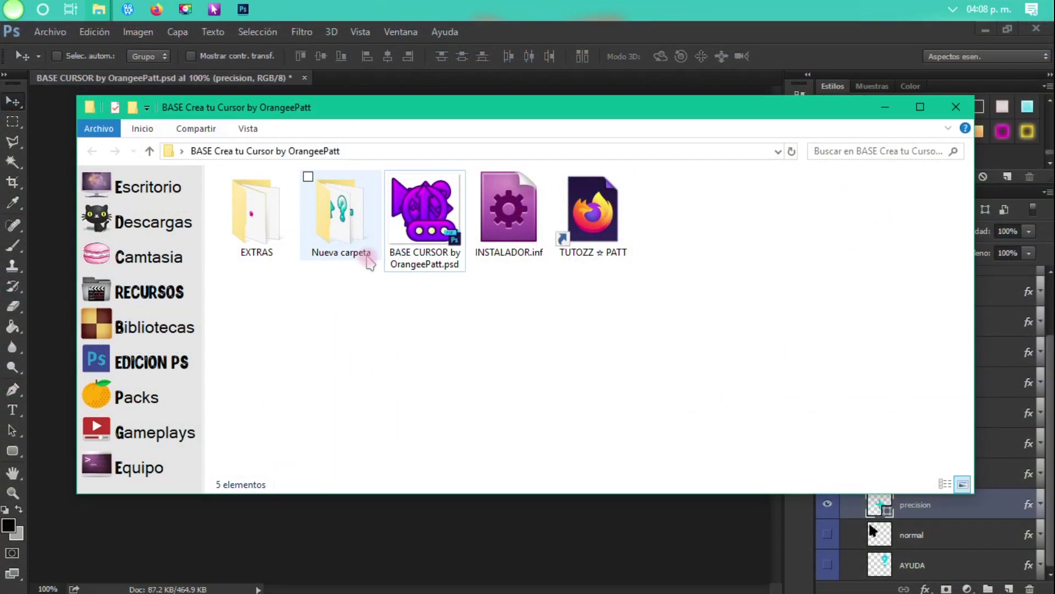
{"action": "double_click", "coordinate": [358, 255]}
{"action": "left_click", "coordinate": [440, 258]}
{"action": "key", "text": "F2"}
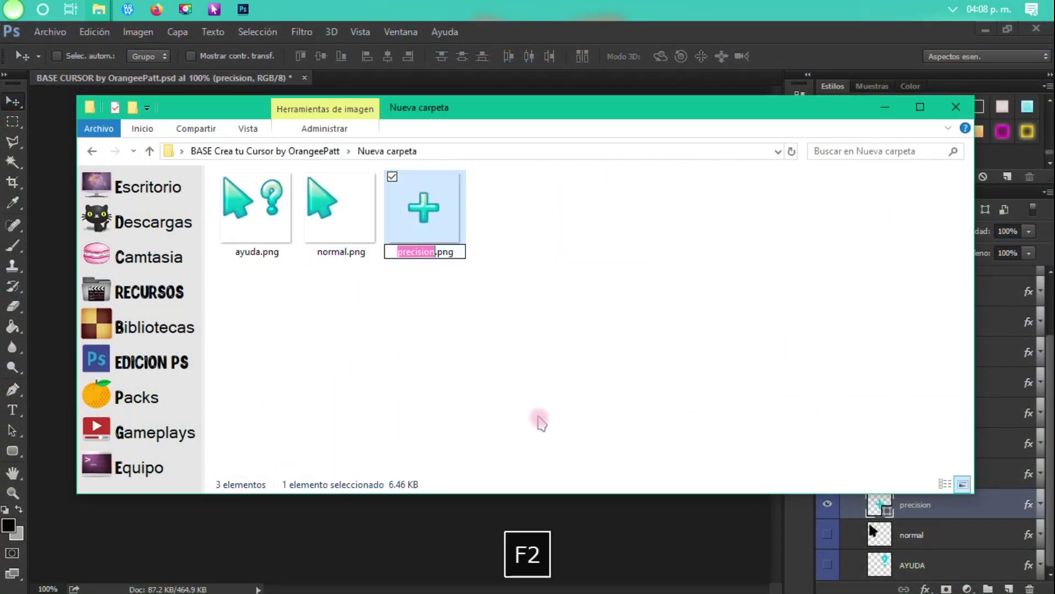
{"action": "key", "text": "ctrl+v"}
{"action": "key", "text": "Return"}
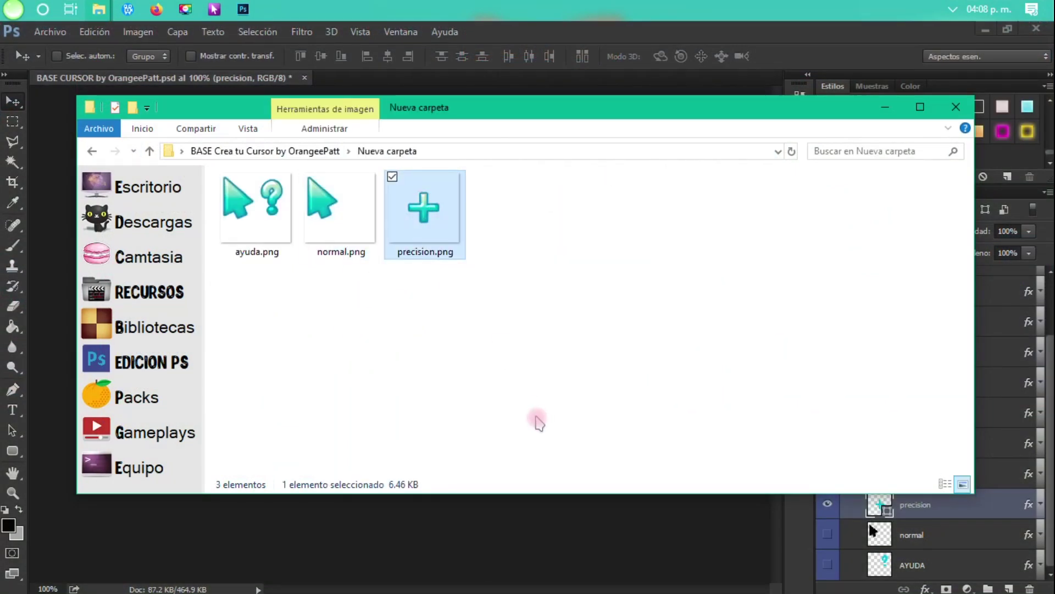
{"action": "left_click", "coordinate": [539, 406]}
{"action": "key", "text": "BackSpace"}
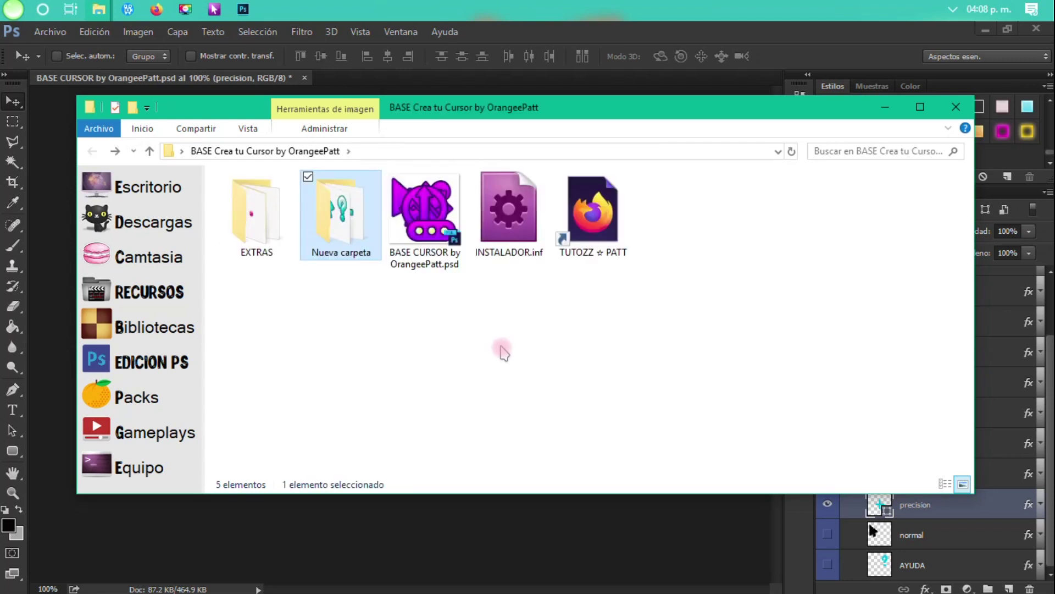
{"action": "double_click", "coordinate": [345, 219]}
{"action": "key", "text": "BackSpace"}
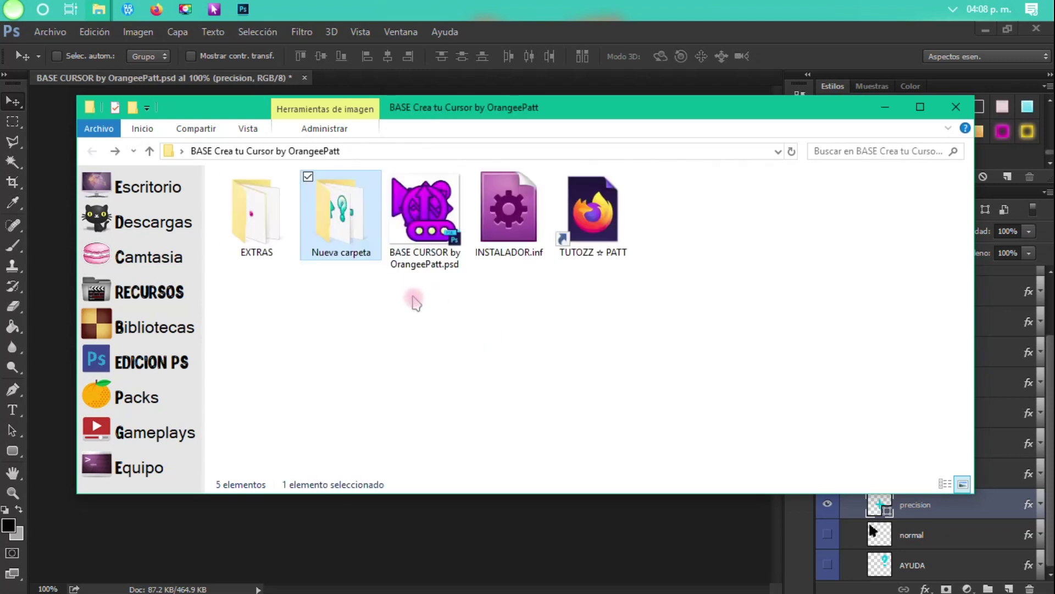
- Switch back to Photoshop, show the movec layer instead of precision and apply the turquoise style preset 3 to it
{"action": "left_click", "coordinate": [512, 34]}
{"action": "key", "text": "space"}
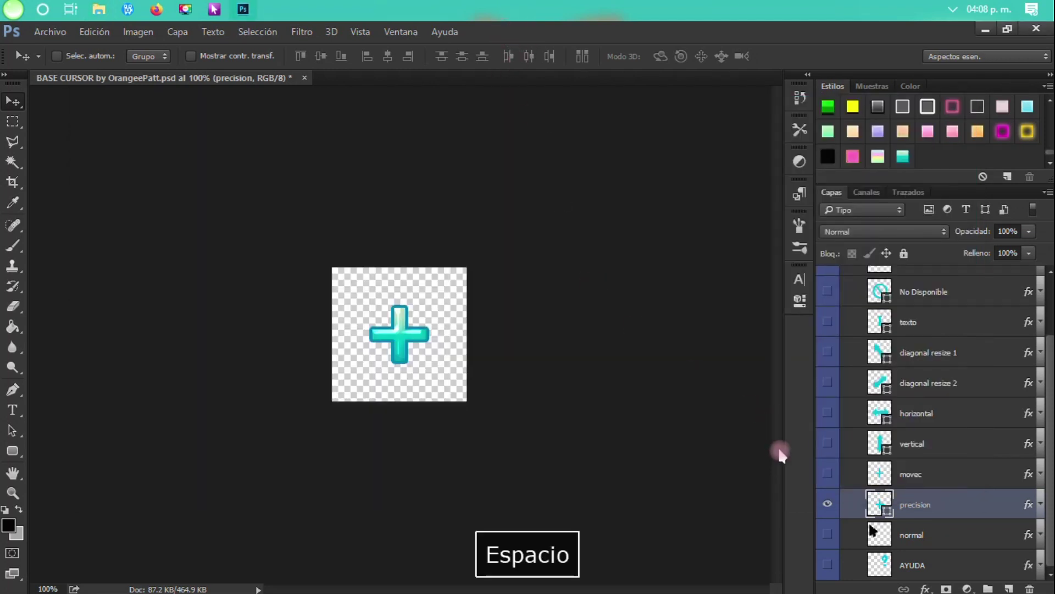
{"action": "left_click", "coordinate": [827, 504]}
{"action": "left_click", "coordinate": [827, 473]}
{"action": "left_click", "coordinate": [906, 476]}
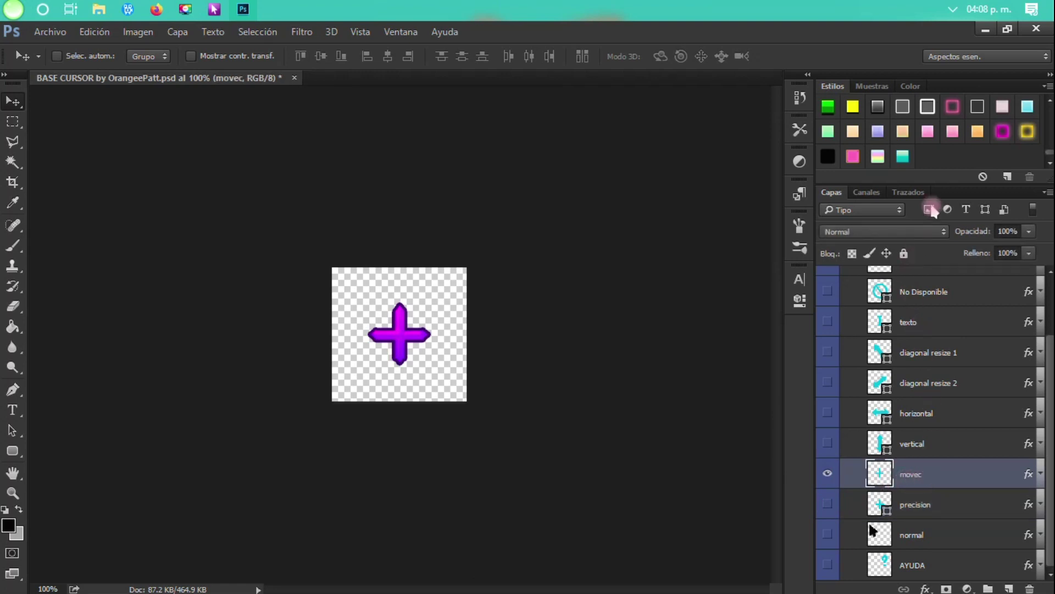
{"action": "left_click", "coordinate": [902, 156]}
- Export the move cursor with Save for Web as a transparent PNG-24 named movec
{"action": "key", "text": "ctrl+alt+shift+s"}
{"action": "left_click", "coordinate": [559, 566]}
{"action": "type", "text": "movec"}
{"action": "left_click", "coordinate": [551, 377]}
- Show the vertical layer instead of movec and apply the turquoise style preset 3 to it
{"action": "left_click", "coordinate": [828, 473]}
{"action": "left_click", "coordinate": [827, 443]}
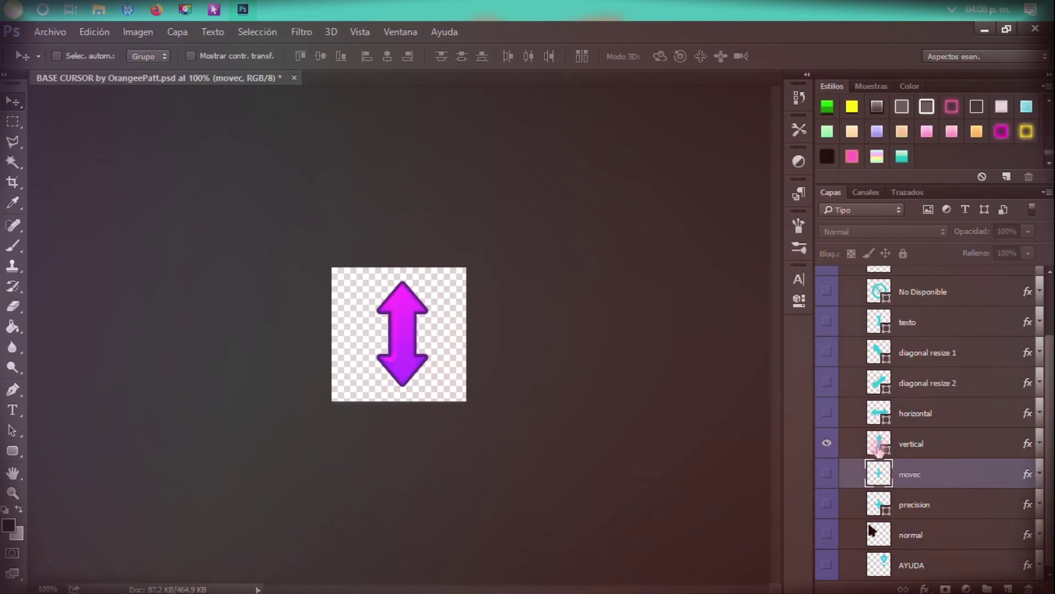
{"action": "left_click", "coordinate": [879, 447]}
{"action": "left_click", "coordinate": [901, 156]}
- Export the vertical double arrow with Save for Web as a transparent PNG-24 named vertical
{"action": "left_click", "coordinate": [50, 31]}
{"action": "key", "text": "ctrl+alt+shift+s"}
{"action": "left_click", "coordinate": [563, 573]}
{"action": "type", "text": "verti"}
{"action": "key", "text": "Return"}
- Show the horizontal layer instead of vertical and apply the turquoise style preset 3 to it
{"action": "left_click", "coordinate": [828, 443]}
{"action": "left_click", "coordinate": [828, 413]}
{"action": "left_click", "coordinate": [880, 413]}
{"action": "left_click", "coordinate": [902, 156]}
{"action": "scroll", "coordinate": [973, 388], "scroll_direction": "up", "scroll_amount": 2}
- Export the horizontal double arrow with Save for Web as a transparent PNG-24 named horizontal
{"action": "left_click", "coordinate": [50, 32]}
{"action": "key", "text": "ctrl+alt+shift+s"}
{"action": "key", "text": "Return"}
{"action": "type", "text": "horizontal"}
{"action": "key", "text": "Return"}
- Show the diagonal resize 2 layer instead of horizontal and apply the turquoise style preset 3 to it
{"action": "left_click", "coordinate": [827, 451]}
{"action": "left_click", "coordinate": [827, 420]}
{"action": "left_click", "coordinate": [879, 420]}
{"action": "left_click", "coordinate": [902, 156]}
- Copy the diagonal resize 2 layer's name and export the arrow under it with Save for Web as a transparent PNG-24
{"action": "left_click", "coordinate": [50, 31]}
{"action": "double_click", "coordinate": [928, 420]}
{"action": "key", "text": "ctrl+c"}
{"action": "left_click", "coordinate": [40, 34]}
{"action": "key", "text": "ctrl+alt+shift+s"}
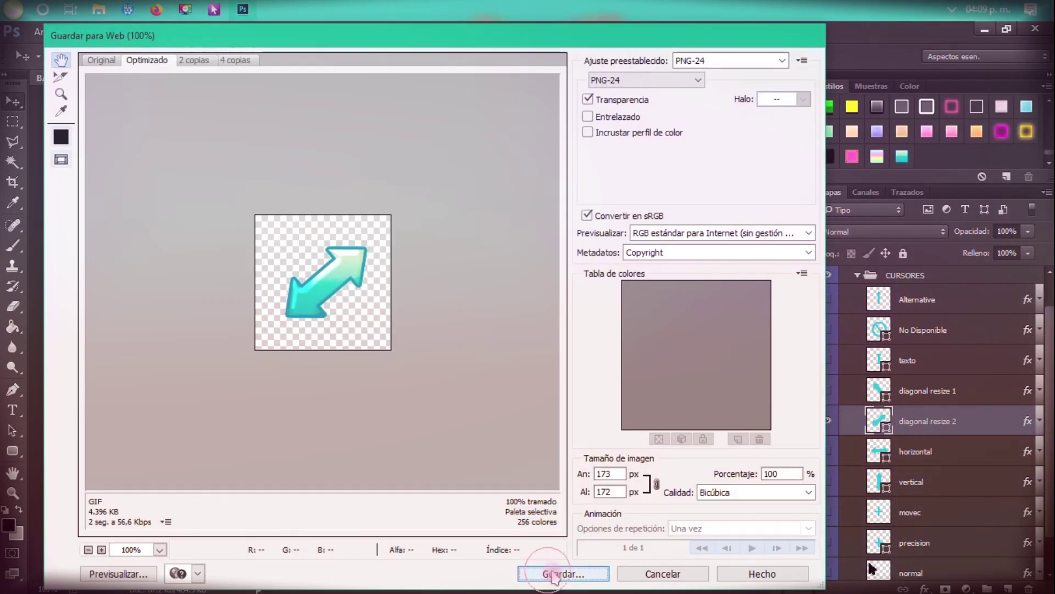
{"action": "key", "text": "Return"}
- Show the diagonal resize 1 layer instead of diagonal resize 2 and apply the turquoise style preset 3 to it
{"action": "left_click", "coordinate": [827, 420]}
{"action": "left_click", "coordinate": [827, 390]}
{"action": "left_click", "coordinate": [904, 393]}
{"action": "left_click", "coordinate": [902, 156]}
- Copy the diagonal resize 1 layer's name and export the arrow under it with Save for Web as a transparent PNG-24
{"action": "double_click", "coordinate": [928, 390]}
{"action": "key", "text": "ctrl+c"}
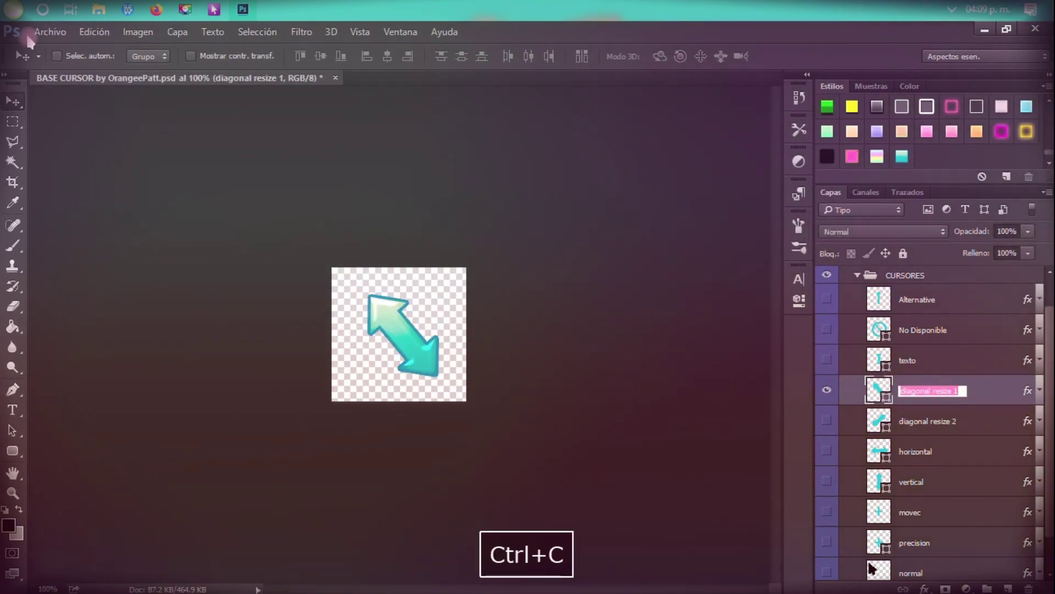
{"action": "left_click", "coordinate": [50, 31]}
{"action": "mouse_move", "coordinate": [55, 254]}
{"action": "left_click", "coordinate": [352, 314]}
{"action": "left_click", "coordinate": [543, 572]}
{"action": "key", "text": "Return"}
- Show the texto layer instead of diagonal resize 1 and apply the turquoise style preset 3 to it
{"action": "left_click", "coordinate": [828, 391]}
{"action": "left_click", "coordinate": [827, 360]}
{"action": "left_click", "coordinate": [904, 360]}
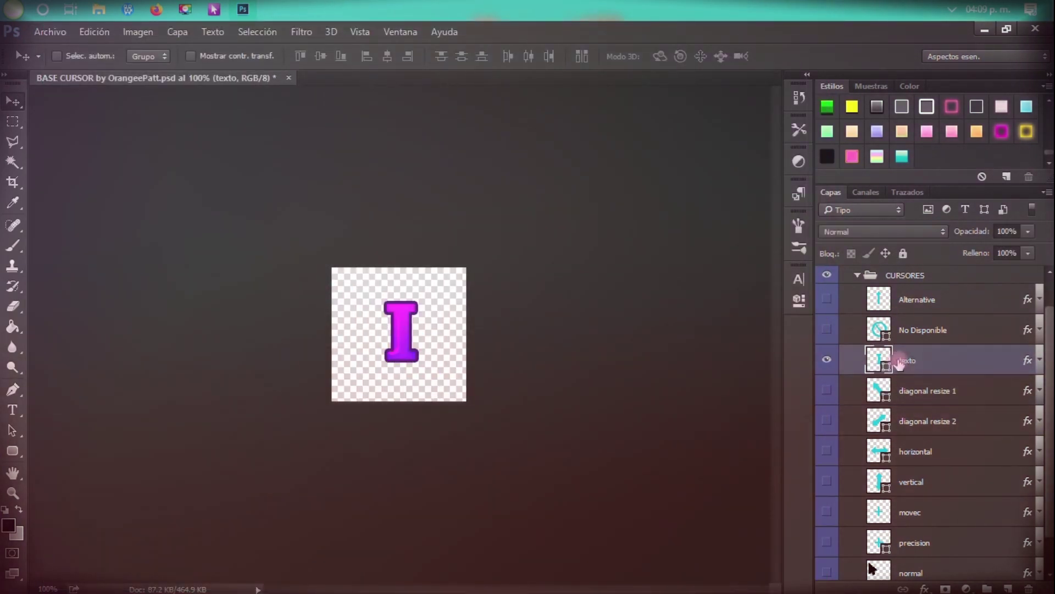
{"action": "left_click", "coordinate": [902, 156]}
- Export the text cursor with Save for Web as a transparent PNG-24 named texto
{"action": "left_click", "coordinate": [50, 32]}
{"action": "mouse_move", "coordinate": [61, 256]}
{"action": "left_click", "coordinate": [560, 574]}
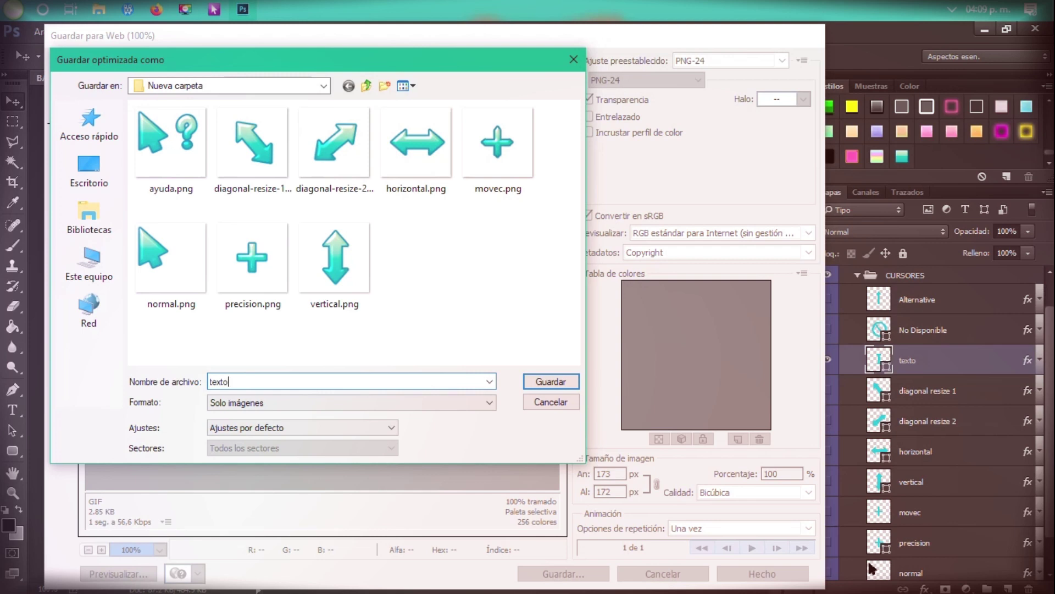
{"action": "key", "text": "Return"}
- Hide the texto layer, then show and select the No Disponible layer
{"action": "left_click", "coordinate": [827, 359]}
{"action": "left_click", "coordinate": [827, 329]}
{"action": "left_click", "coordinate": [923, 330]}
- Export the No Disponible cursor with Save for Web as a transparent PNG-24 in Nueva carpeta
{"action": "left_click", "coordinate": [49, 32]}
{"action": "left_click", "coordinate": [145, 255]}
{"action": "left_click", "coordinate": [338, 313]}
{"action": "left_click", "coordinate": [556, 573]}
{"action": "key", "text": "Return"}
- Show the Alternative layer instead of No Disponible and give its up arrow the turquoise style preset 3
{"action": "left_click", "coordinate": [826, 329]}
{"action": "left_click", "coordinate": [826, 298]}
{"action": "left_click", "coordinate": [923, 299]}
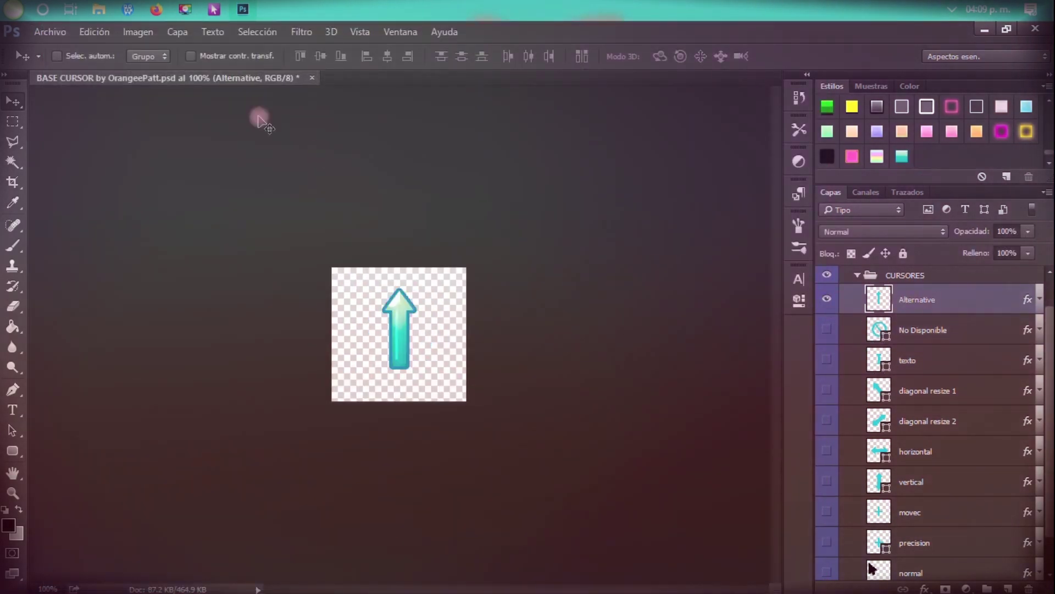
- Export the up arrow with Save for Web as a transparent PNG-24 named Alternative
{"action": "left_click", "coordinate": [50, 31]}
{"action": "left_click", "coordinate": [146, 254]}
{"action": "left_click", "coordinate": [365, 308]}
{"action": "left_click", "coordinate": [563, 573]}
{"action": "type", "text": "Alternative"}
{"action": "key", "text": "Return"}
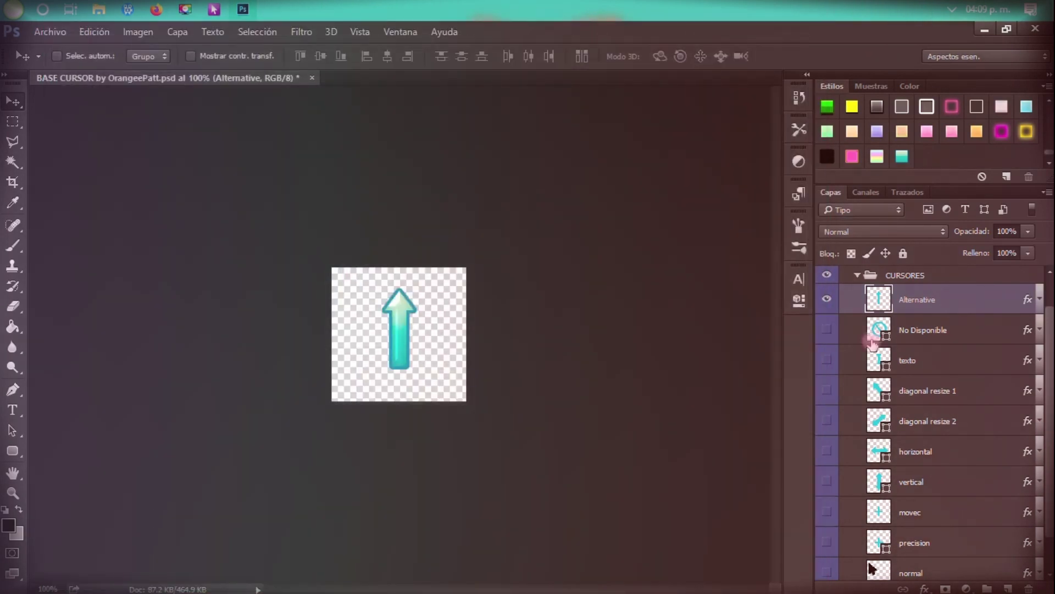
- Show the TRABAJANDO EN SEGUNDO PLANO group above the CURSORES group
{"action": "scroll", "coordinate": [853, 310], "scroll_direction": "up", "scroll_amount": 1}
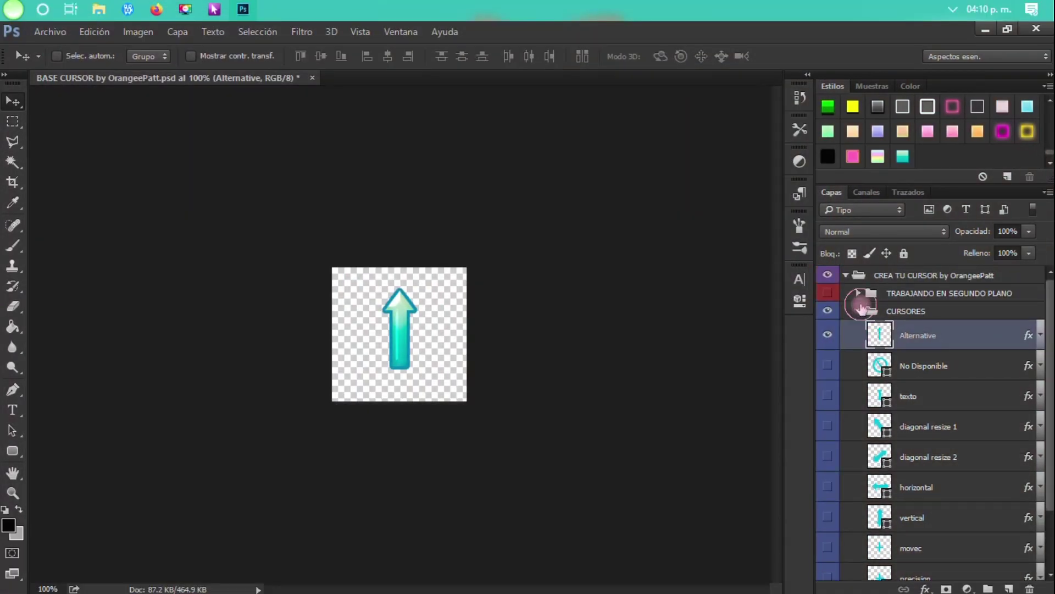
{"action": "left_click", "coordinate": [858, 310]}
{"action": "left_click", "coordinate": [858, 311]}
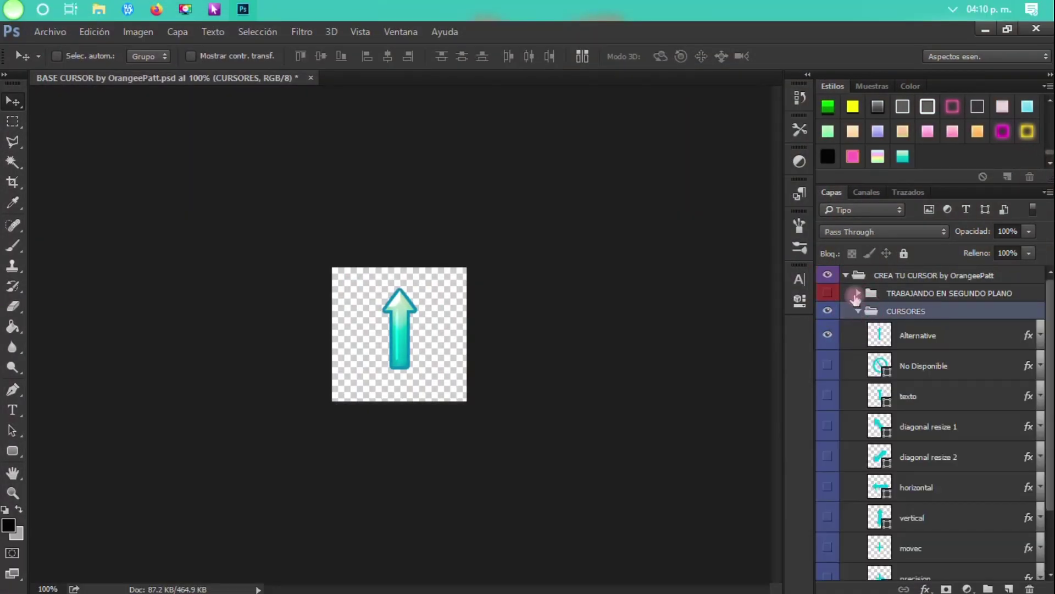
{"action": "left_click", "coordinate": [829, 294]}
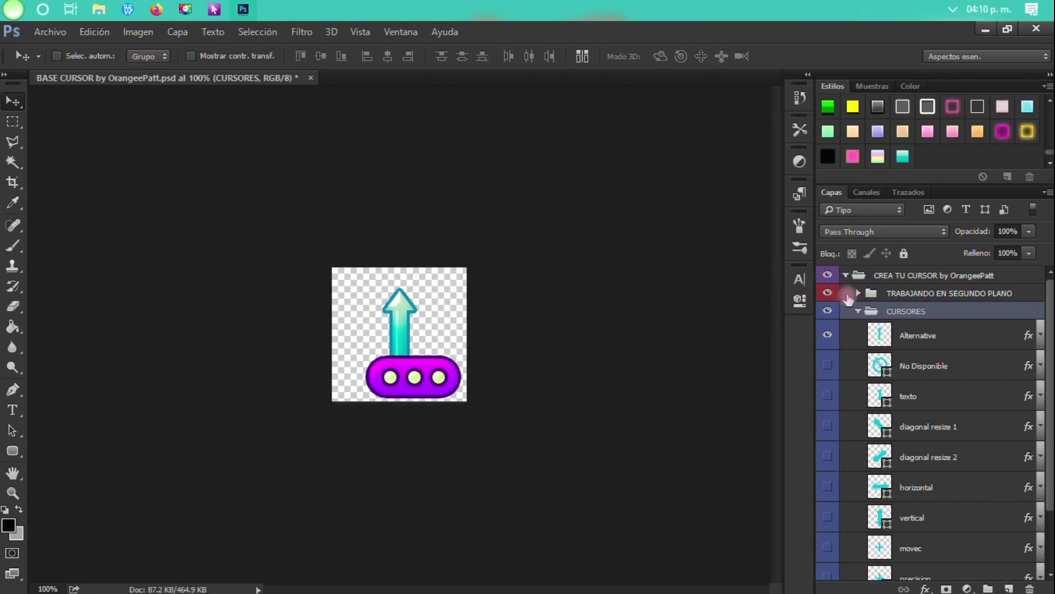
- Give the Rectángulo redondeado 1 layer in the TRABAJANDO EN SEGUNDO PLANO group the turquoise style preset 3
{"action": "left_click", "coordinate": [896, 294]}
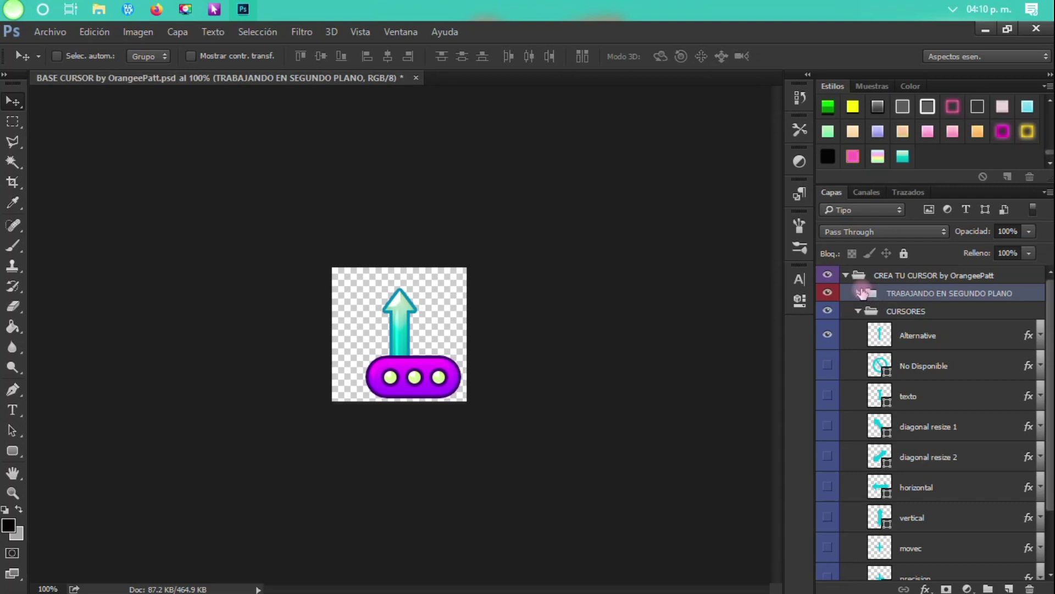
{"action": "left_click", "coordinate": [860, 293]}
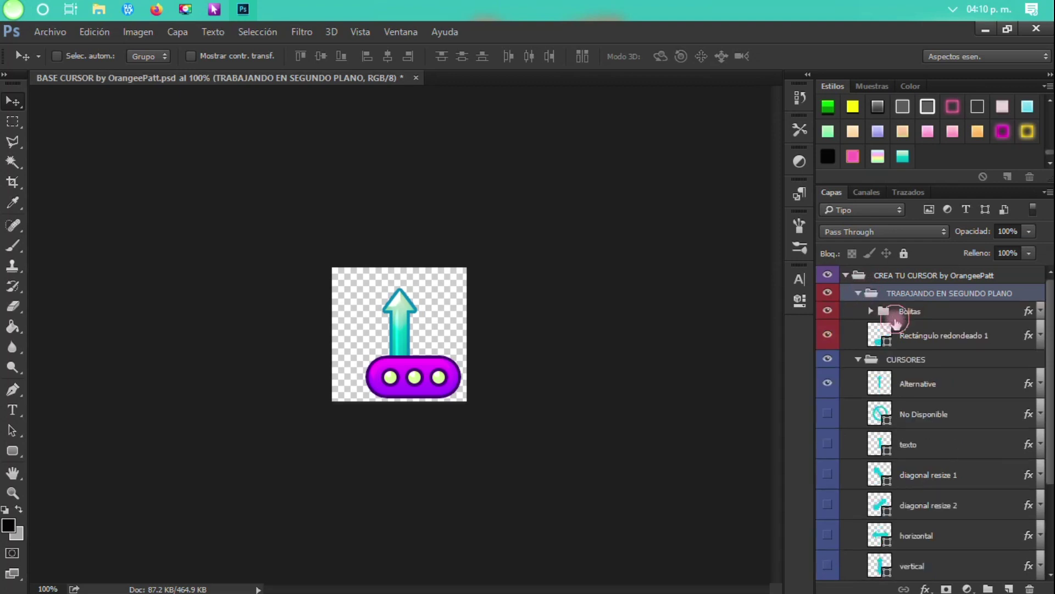
{"action": "left_click", "coordinate": [895, 317]}
{"action": "left_click", "coordinate": [904, 336]}
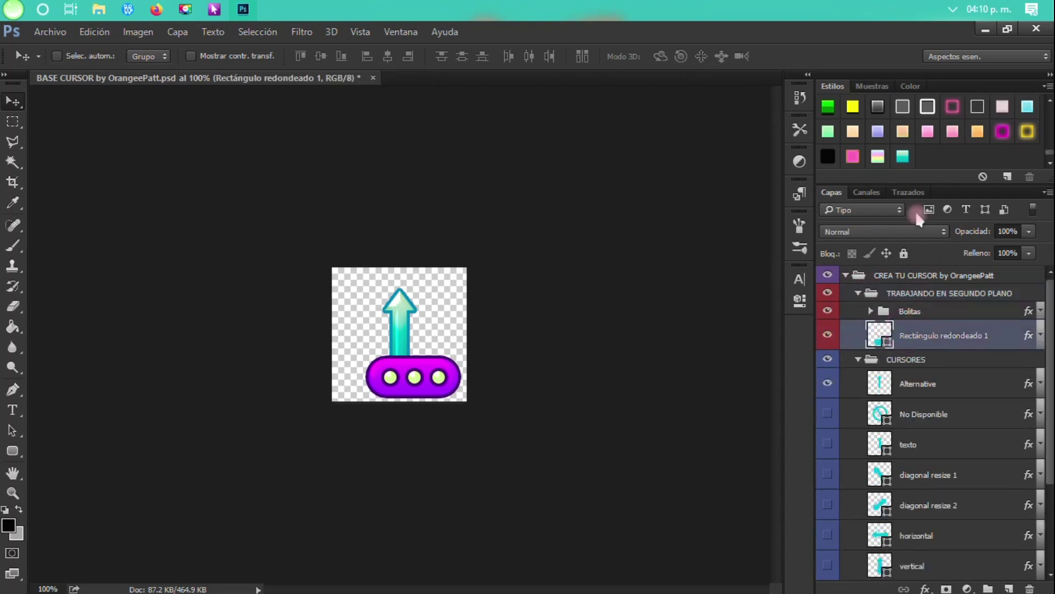
{"action": "left_click", "coordinate": [902, 157]}
{"action": "left_click", "coordinate": [885, 312]}
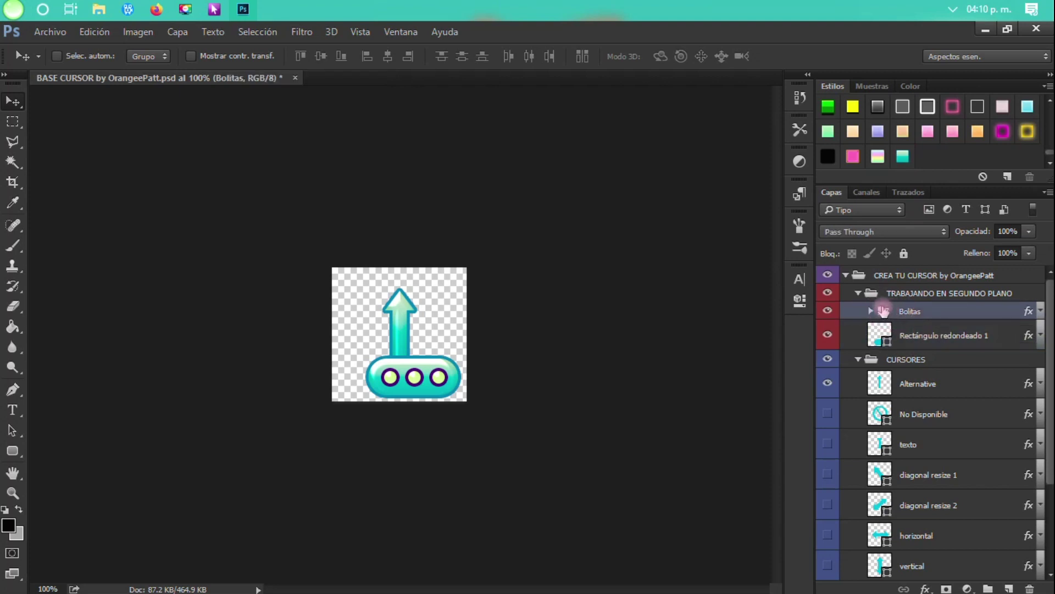
{"action": "double_click", "coordinate": [965, 314]}
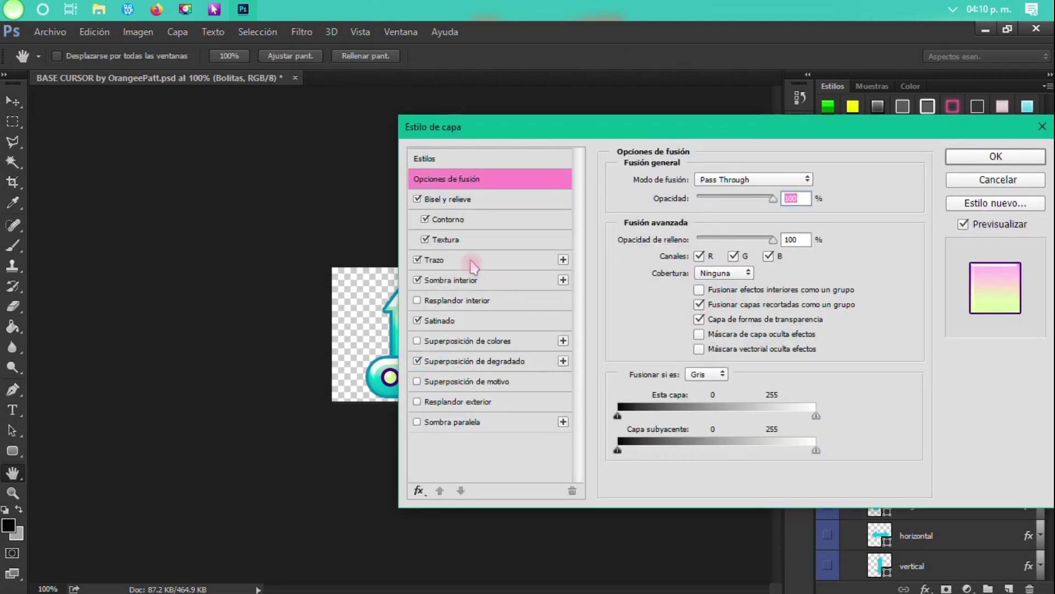
{"action": "left_click", "coordinate": [472, 263]}
{"action": "left_click_drag", "start_coordinate": [635, 128], "coordinate": [727, 123]}
{"action": "left_click", "coordinate": [748, 298]}
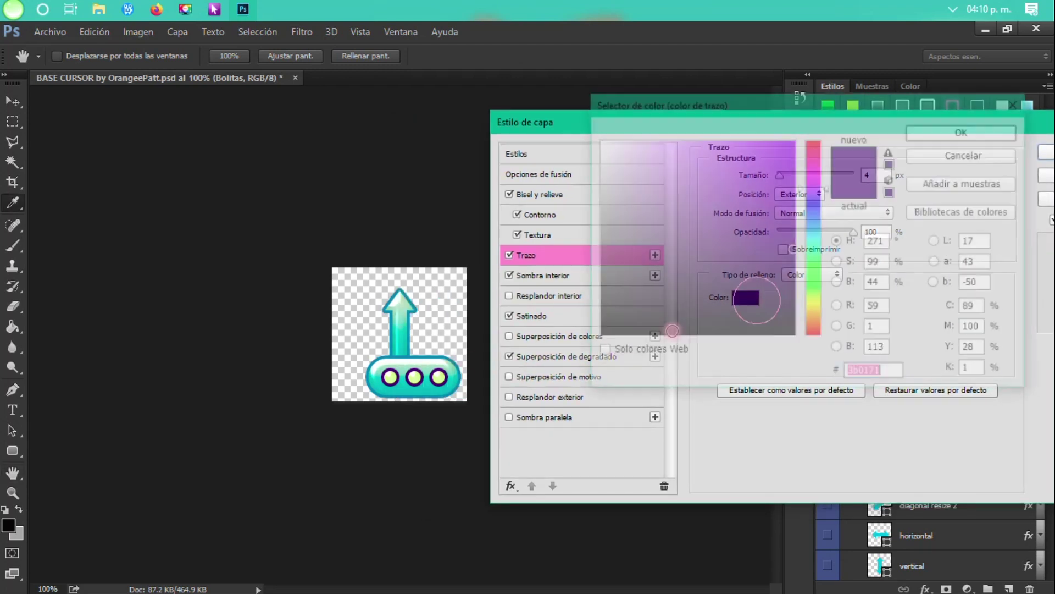
{"action": "left_click", "coordinate": [459, 371]}
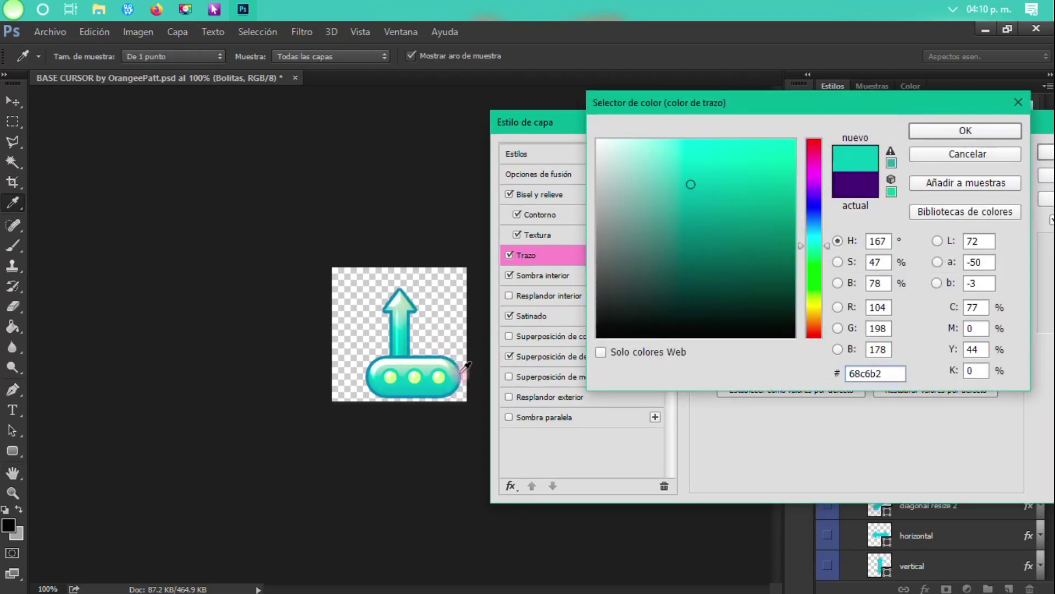
{"action": "left_click", "coordinate": [725, 241]}
{"action": "left_click", "coordinate": [738, 263]}
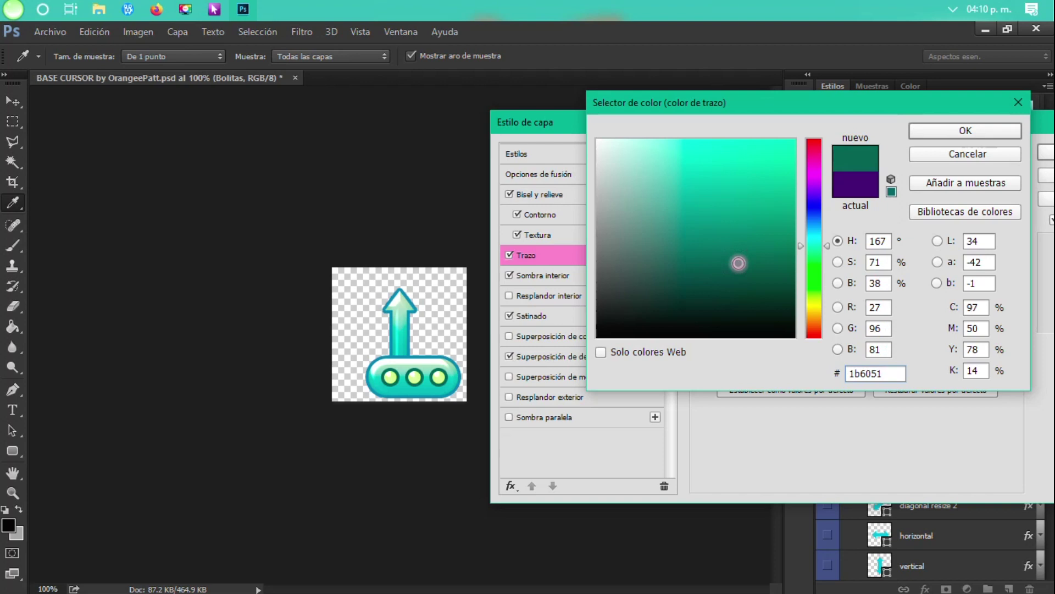
{"action": "left_click", "coordinate": [676, 265]}
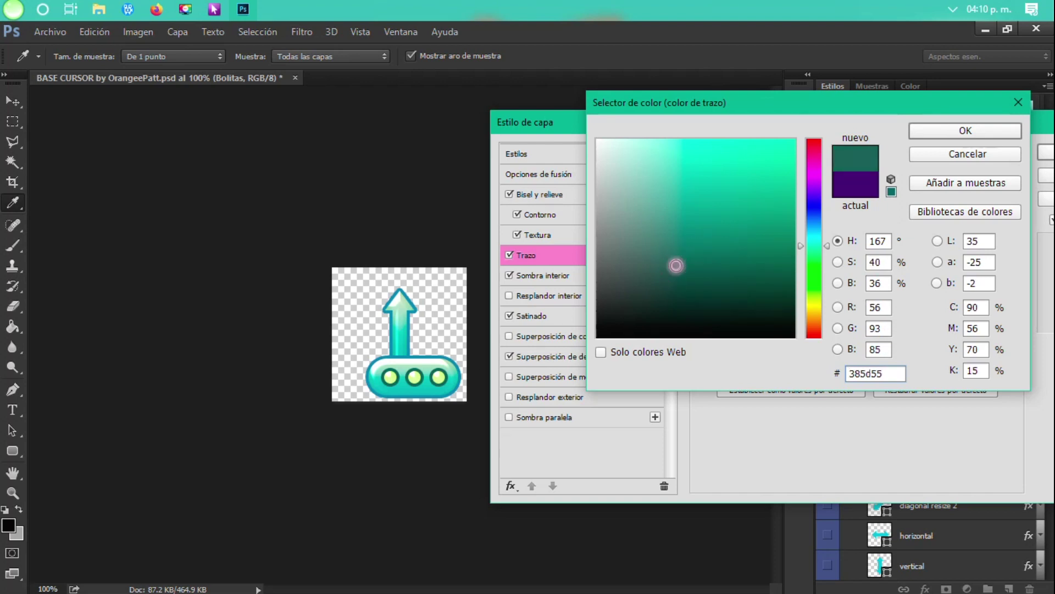
{"action": "left_click", "coordinate": [954, 155]}
{"action": "key", "text": "Return"}
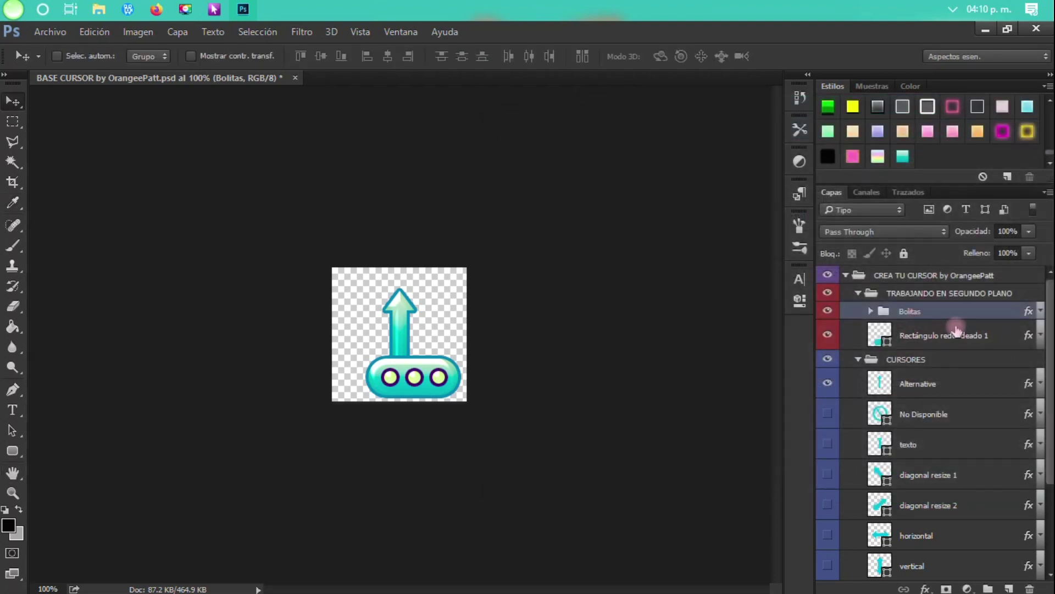
- Copy the stroke colour's hex code from Rectángulo redondeado 1's layer style, leaving that style as it is
{"action": "left_click", "coordinate": [1008, 328]}
{"action": "double_click", "coordinate": [1008, 328]}
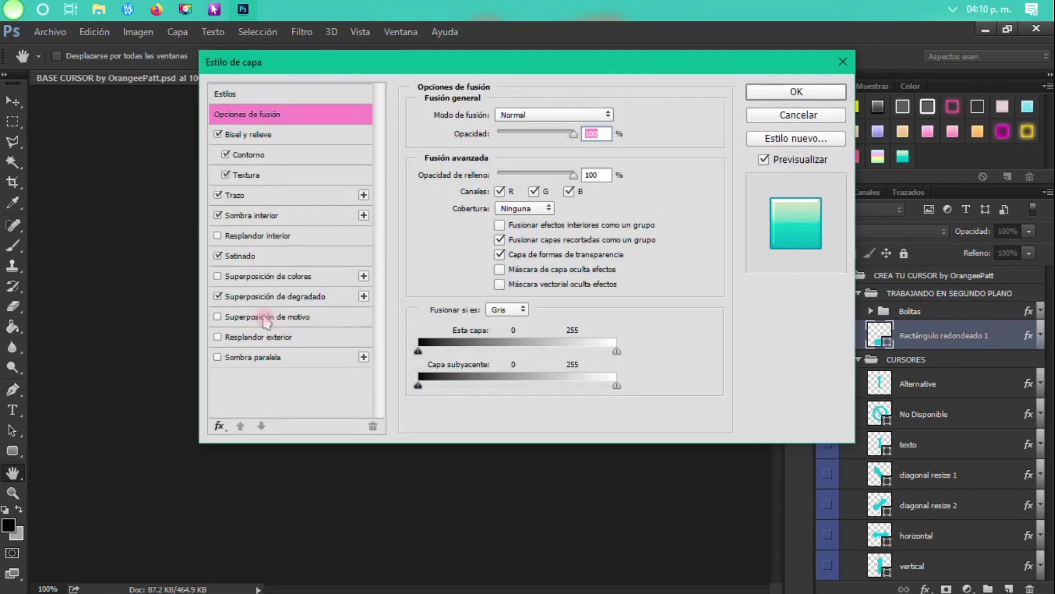
{"action": "left_click", "coordinate": [266, 198]}
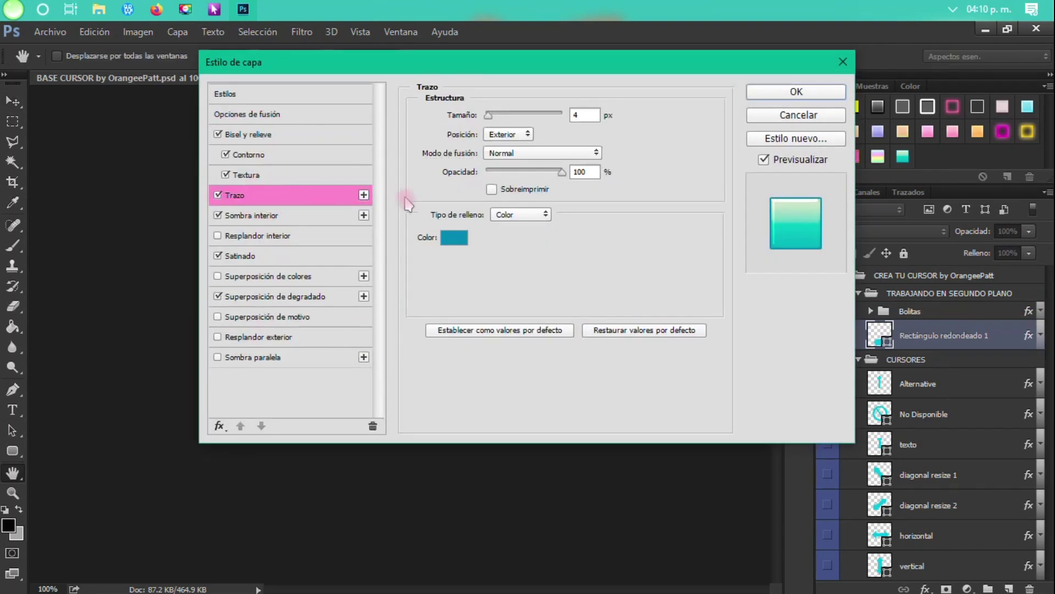
{"action": "left_click", "coordinate": [460, 236]}
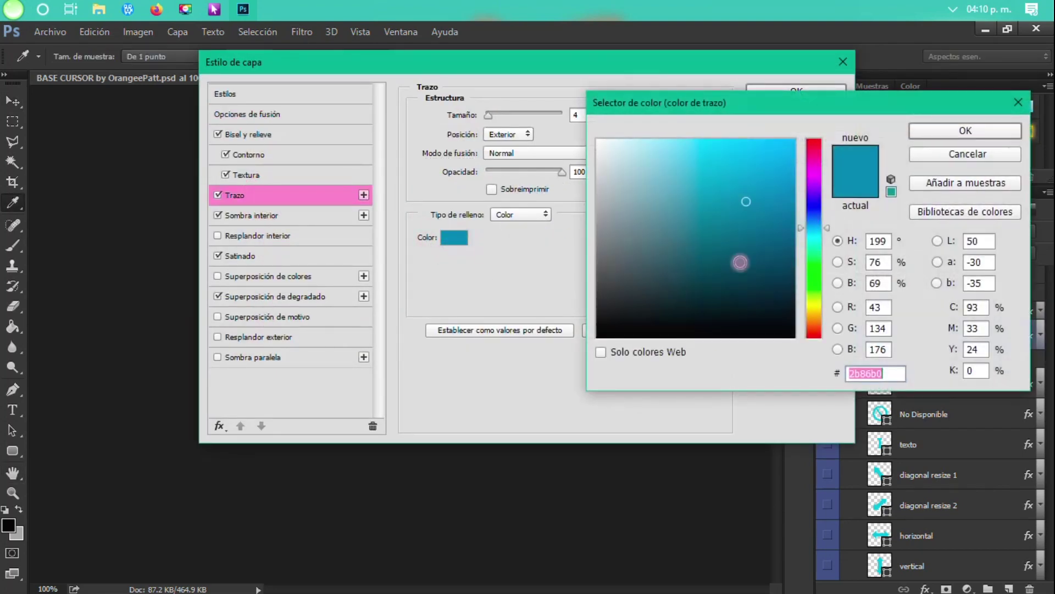
{"action": "right_click", "coordinate": [867, 373]}
{"action": "left_click", "coordinate": [879, 427]}
{"action": "left_click", "coordinate": [937, 131]}
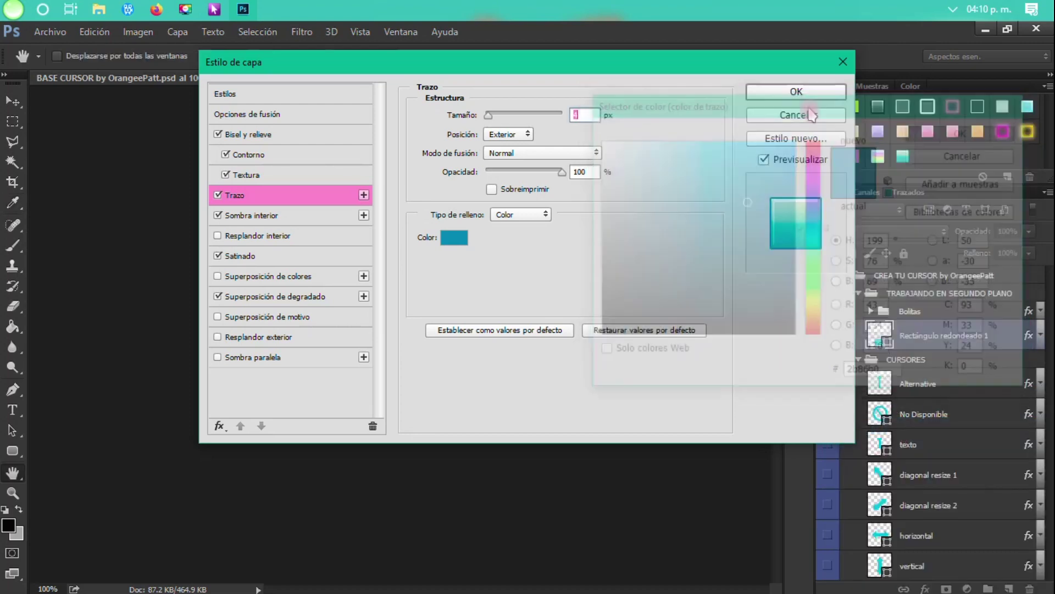
{"action": "left_click", "coordinate": [806, 115]}
- Set the stroke colour of the Bolitas group's layer style to 2b86b0
{"action": "double_click", "coordinate": [947, 310]}
{"action": "left_click", "coordinate": [242, 194]}
{"action": "left_click", "coordinate": [454, 237]}
{"action": "type", "text": "2b86b0"}
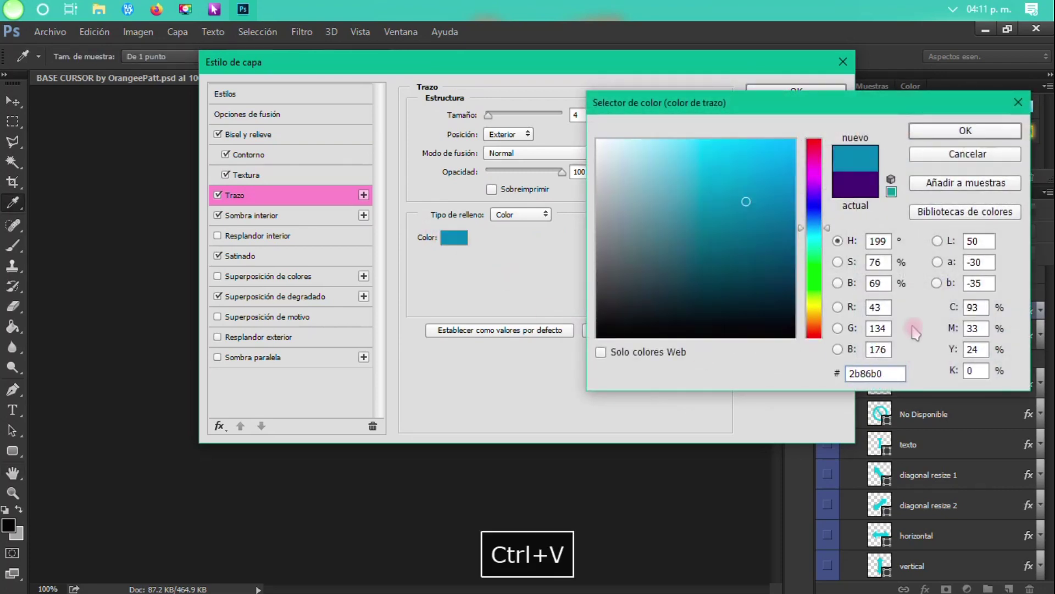
{"action": "left_click", "coordinate": [943, 129]}
{"action": "left_click_drag", "start_coordinate": [514, 71], "coordinate": [769, 84]}
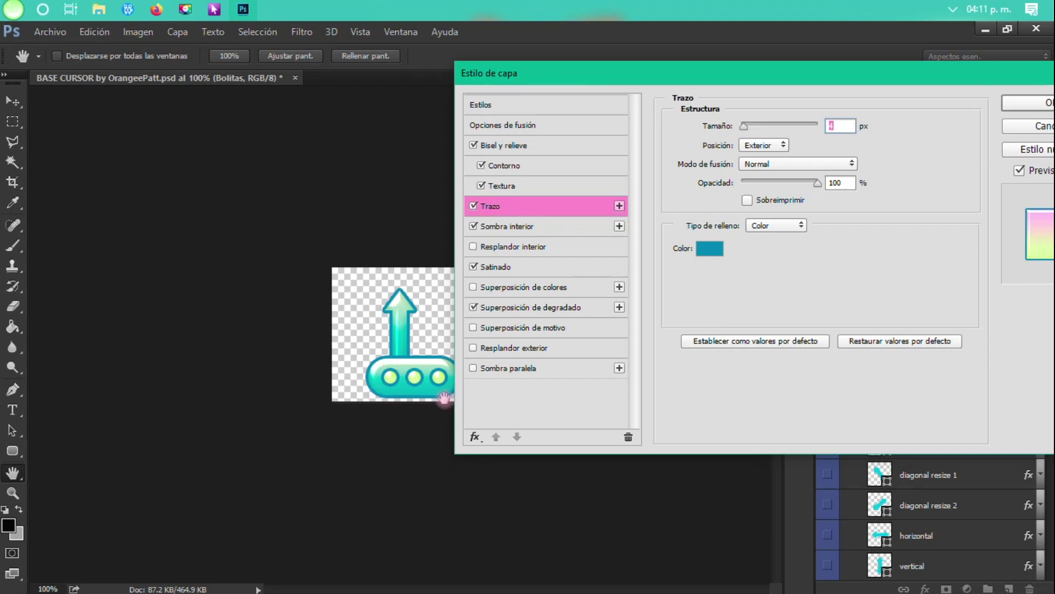
{"action": "left_click", "coordinate": [1023, 108]}
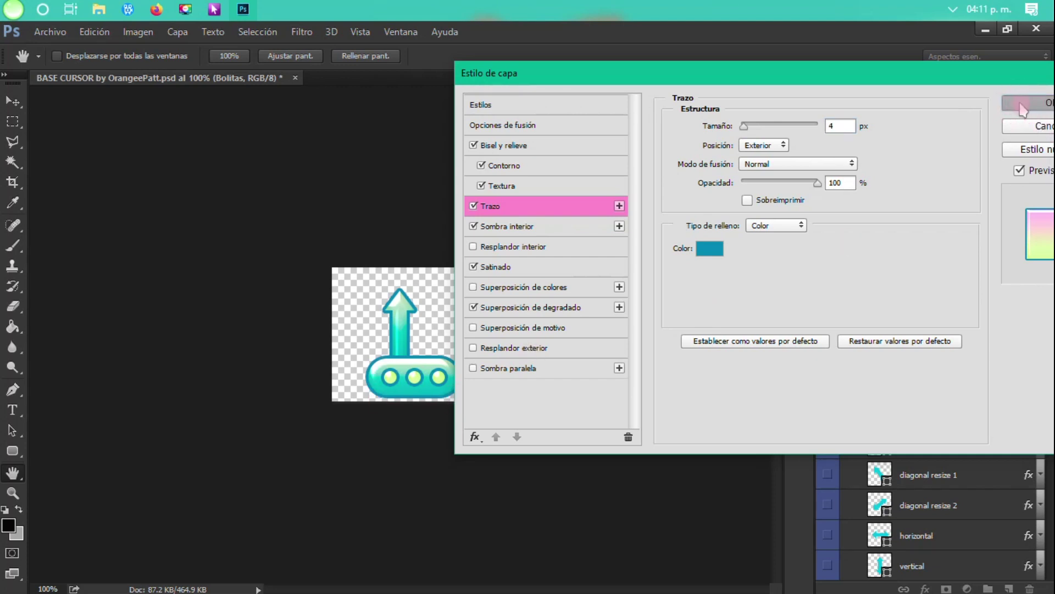
{"action": "left_click_drag", "start_coordinate": [962, 69], "coordinate": [940, 67]}
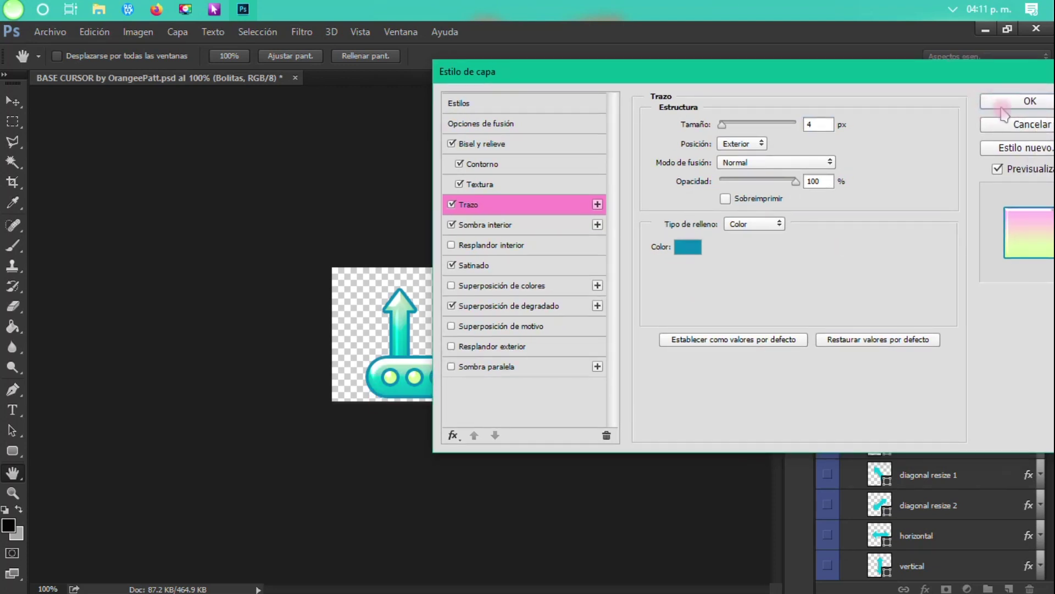
- Try a white (ffffff) colour overlay on the three dots of the Bolitas group
{"action": "left_click", "coordinate": [497, 311]}
{"action": "left_click", "coordinate": [452, 307]}
{"action": "left_click", "coordinate": [452, 307]}
{"action": "left_click_drag", "start_coordinate": [612, 82], "coordinate": [663, 86]}
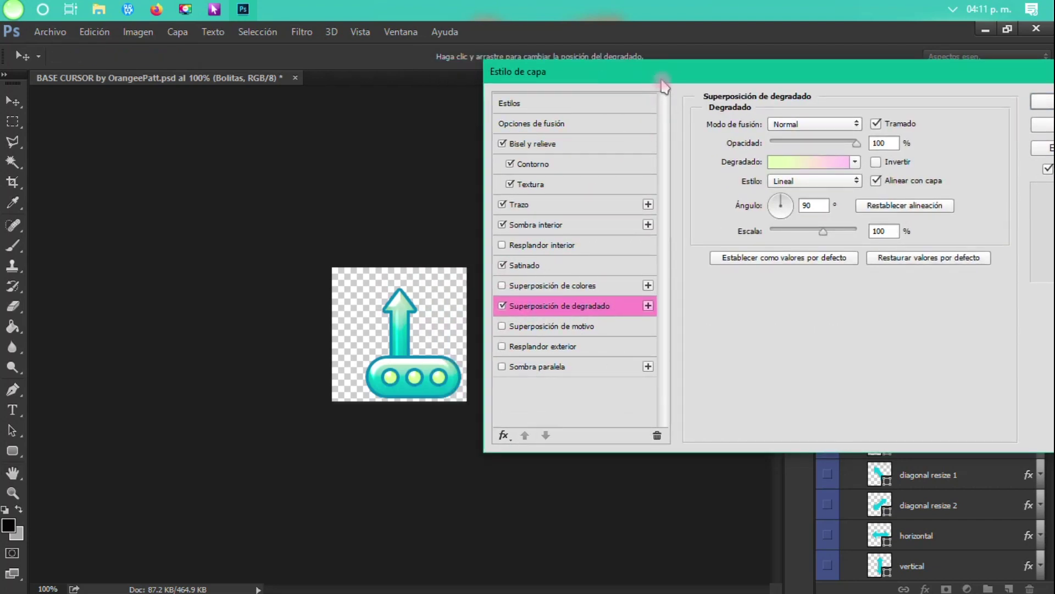
{"action": "left_click", "coordinate": [502, 285]}
{"action": "left_click", "coordinate": [550, 286]}
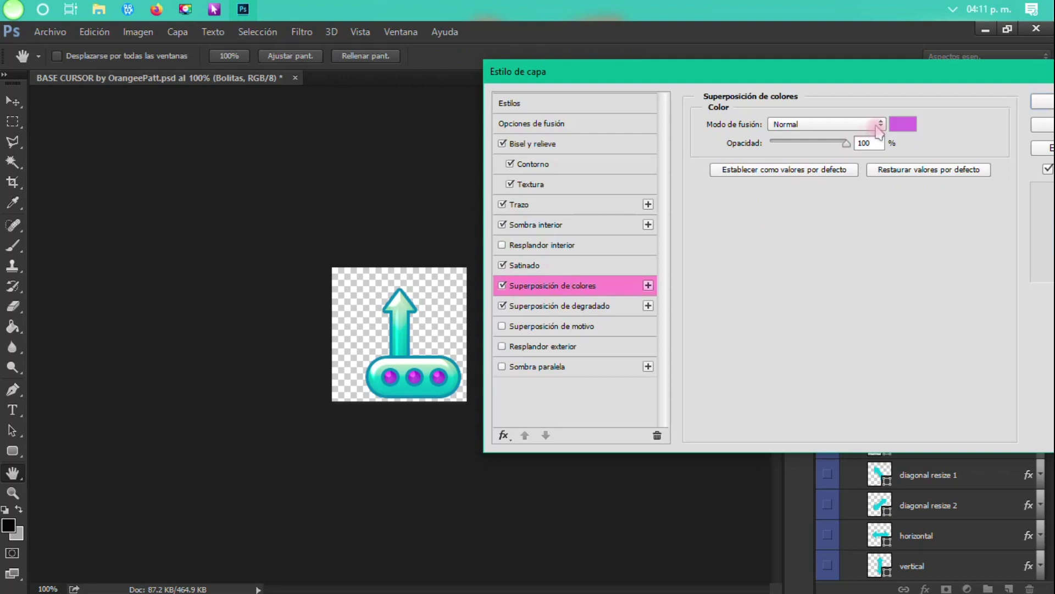
{"action": "left_click", "coordinate": [901, 124]}
{"action": "left_click_drag", "start_coordinate": [603, 160], "coordinate": [598, 141]}
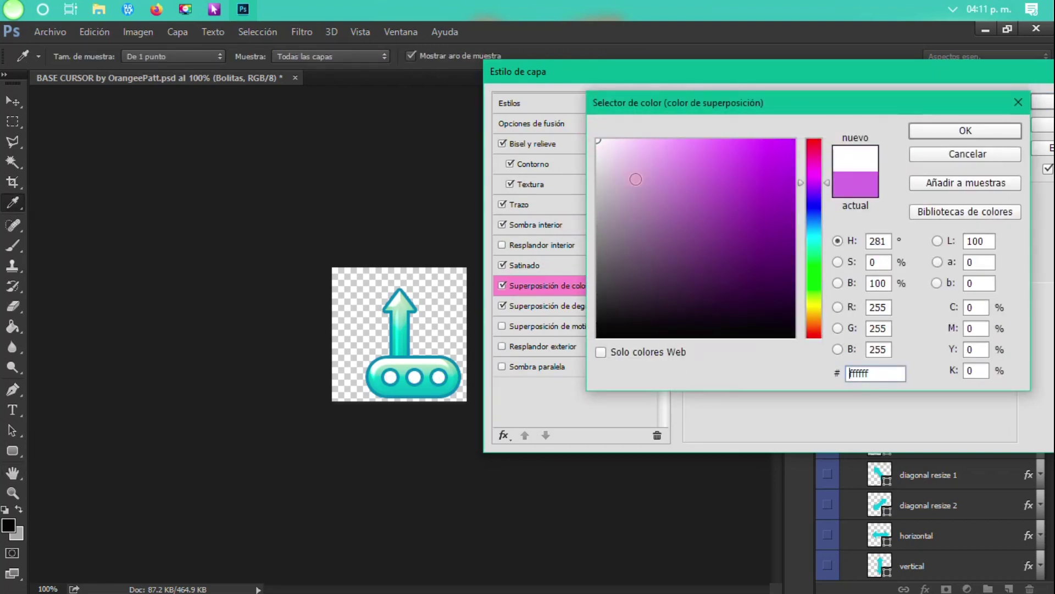
{"action": "left_click", "coordinate": [937, 136]}
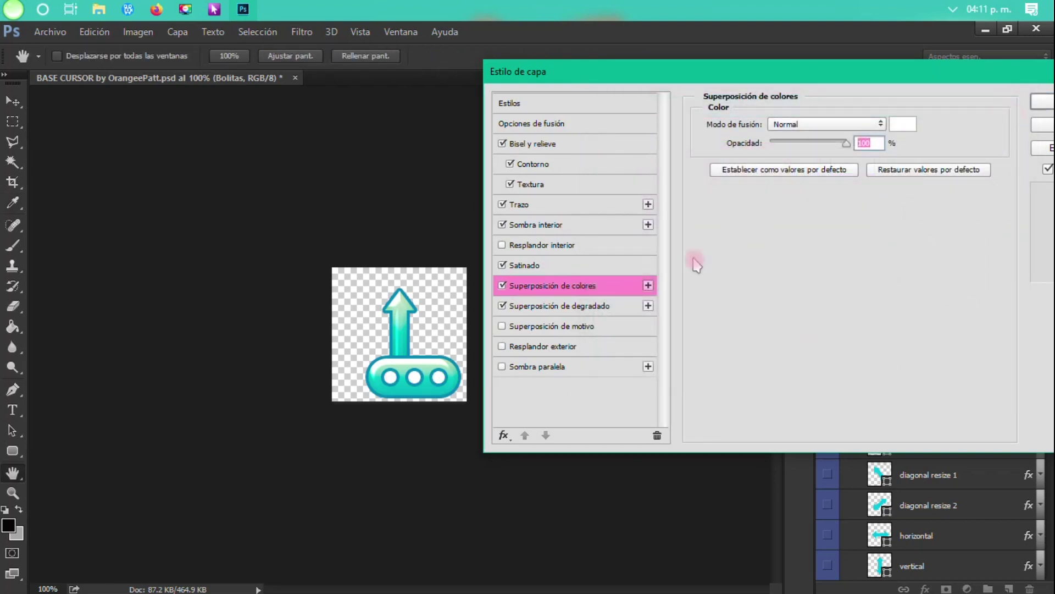
{"action": "left_click", "coordinate": [502, 285]}
{"action": "left_click", "coordinate": [513, 306]}
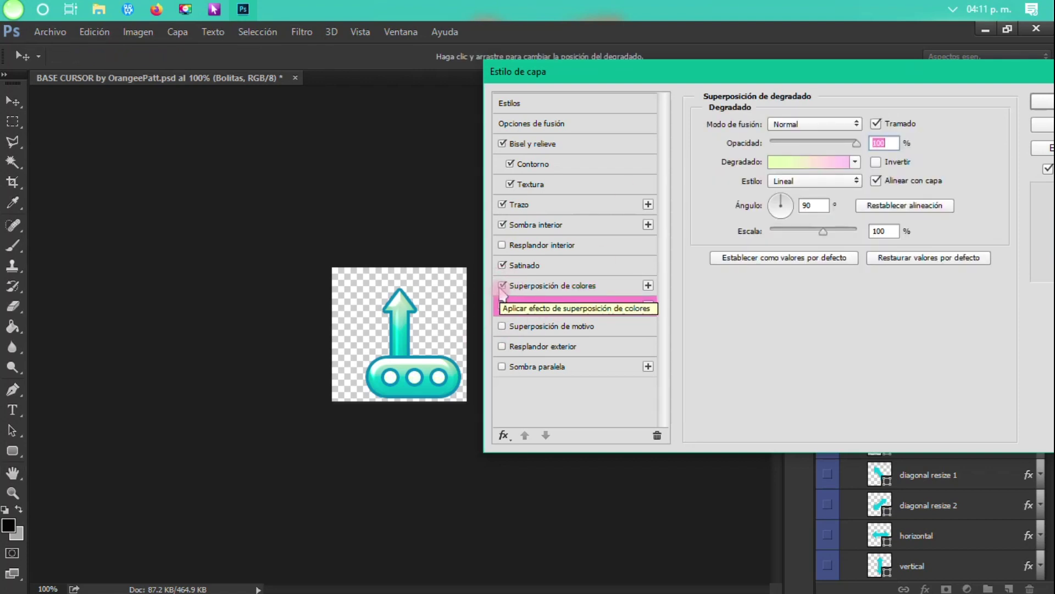
{"action": "left_click", "coordinate": [501, 286]}
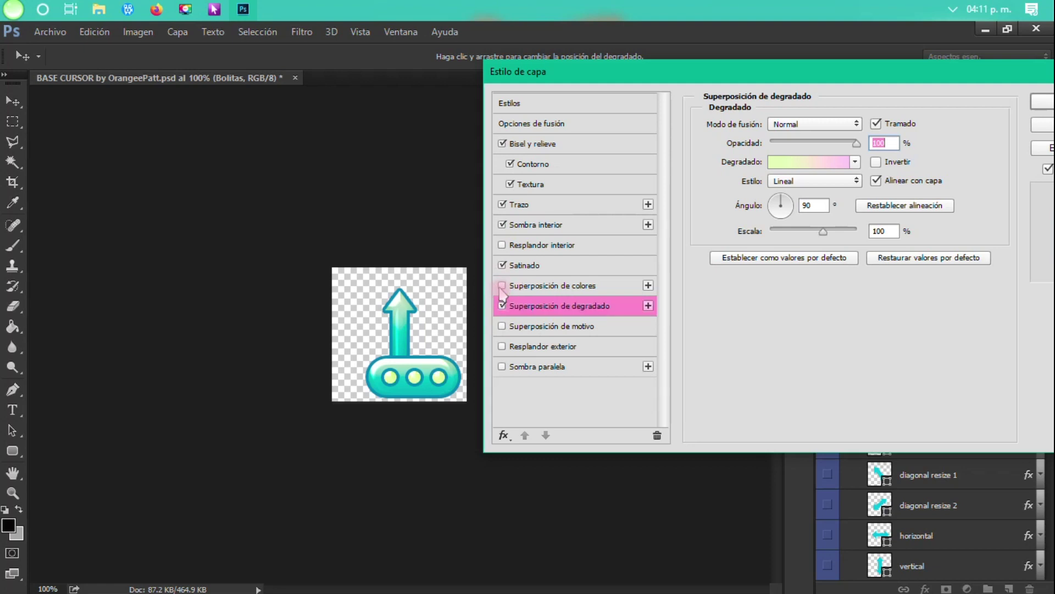
- Apply the edited layer style to the Bolitas group with its gradient overlay enabled
{"action": "left_click_drag", "start_coordinate": [832, 153], "coordinate": [874, 146]}
{"action": "left_click_drag", "start_coordinate": [814, 81], "coordinate": [718, 88]}
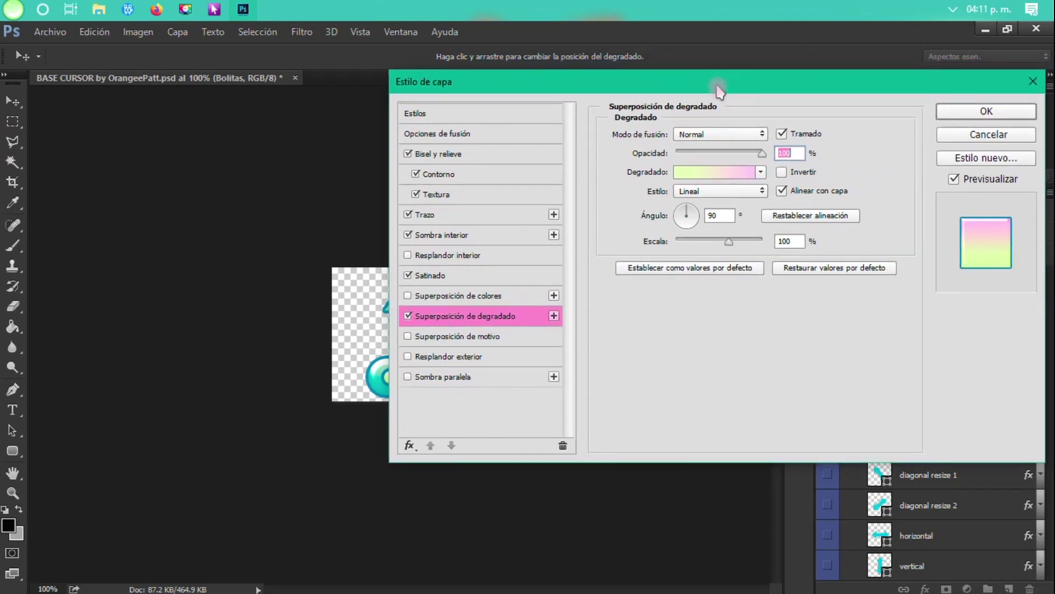
{"action": "left_click", "coordinate": [1007, 112]}
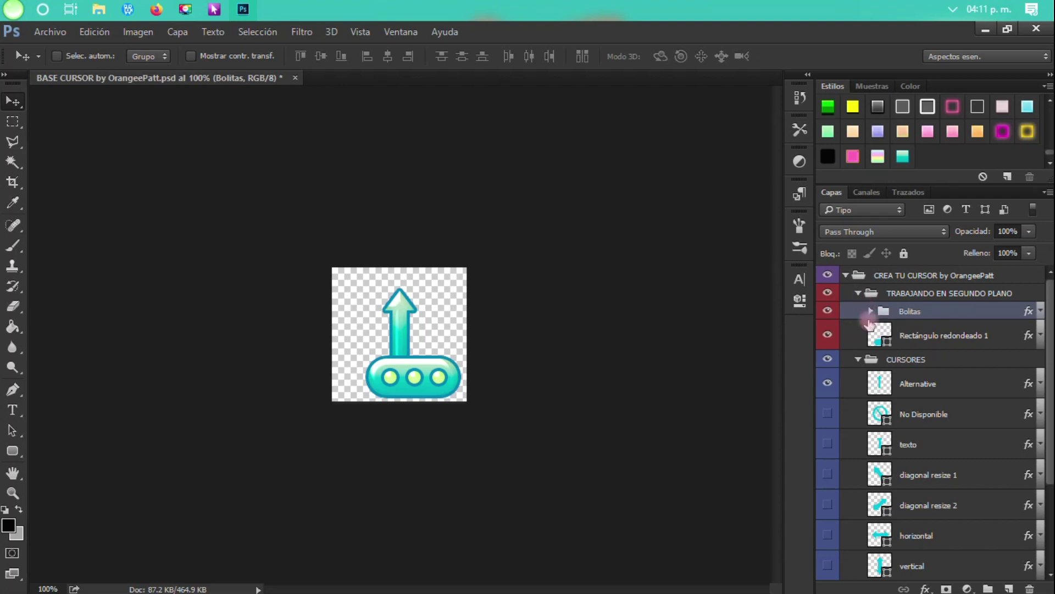
- Hide the Alternative layer and show the normal cursor layer in the CURSORES group instead
{"action": "left_click", "coordinate": [827, 383]}
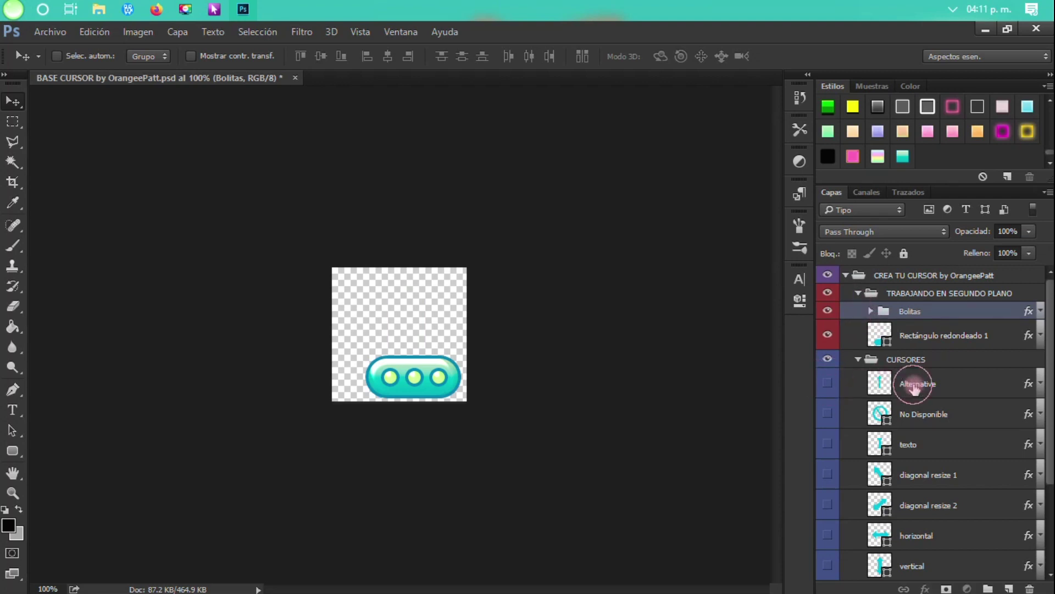
{"action": "left_click", "coordinate": [908, 382]}
{"action": "left_click", "coordinate": [858, 293]}
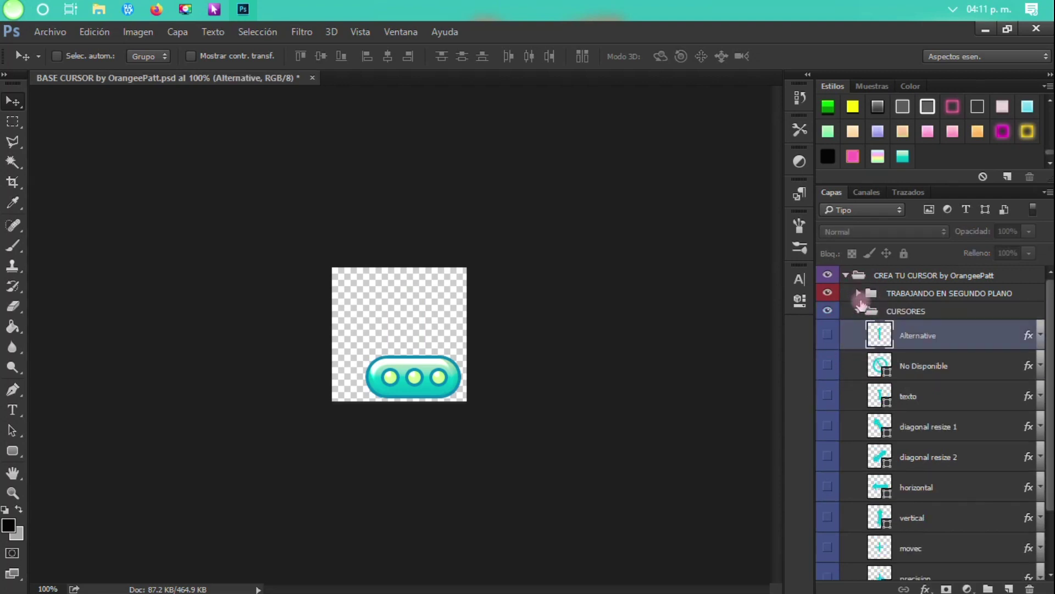
{"action": "scroll", "coordinate": [874, 407], "scroll_direction": "down", "scroll_amount": 3}
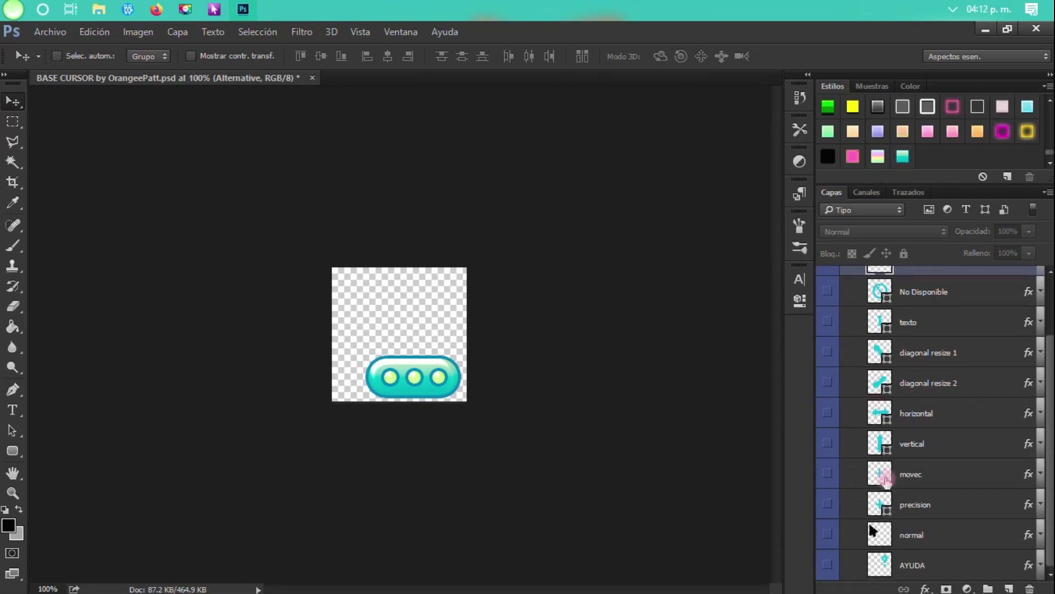
{"action": "left_click", "coordinate": [841, 536]}
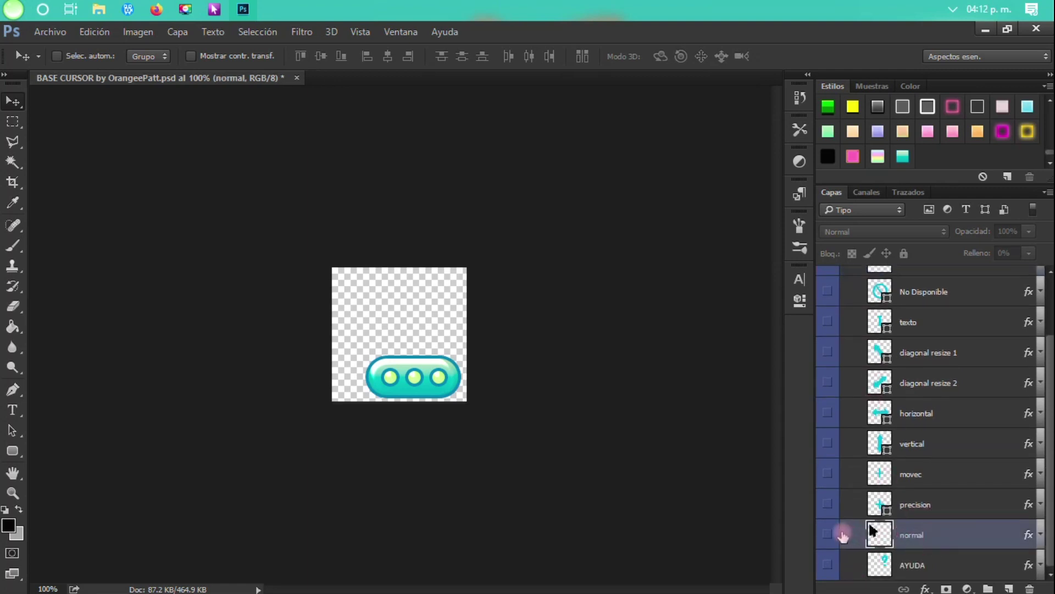
{"action": "left_click", "coordinate": [827, 532]}
{"action": "scroll", "coordinate": [929, 440], "scroll_direction": "up", "scroll_amount": 3}
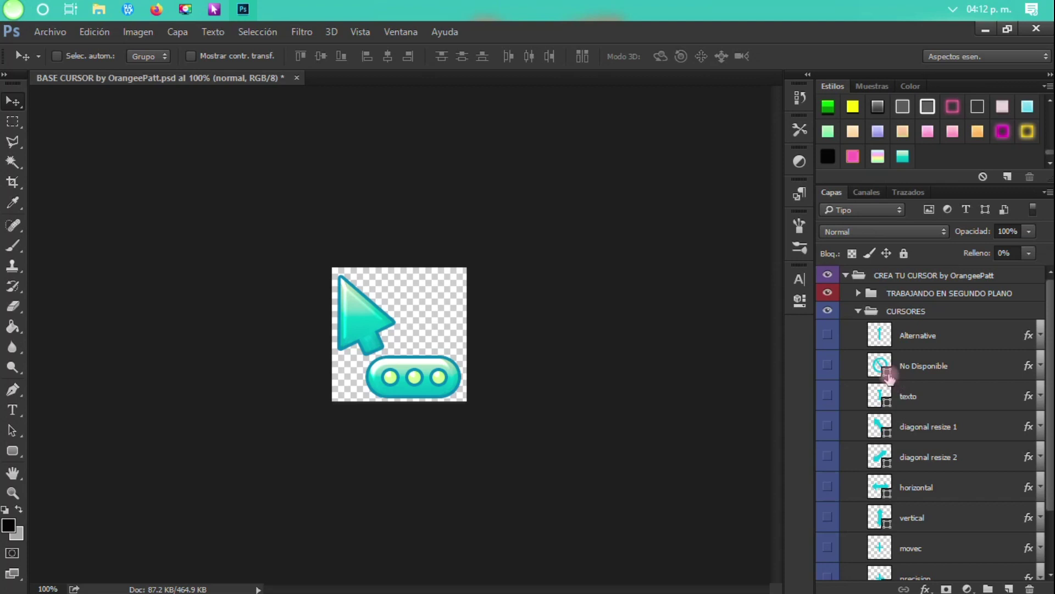
- Hide Elipse 1, Elipse 1 copia and Elipse 1 copia 2 inside the Bolitas group
{"action": "left_click", "coordinate": [857, 294]}
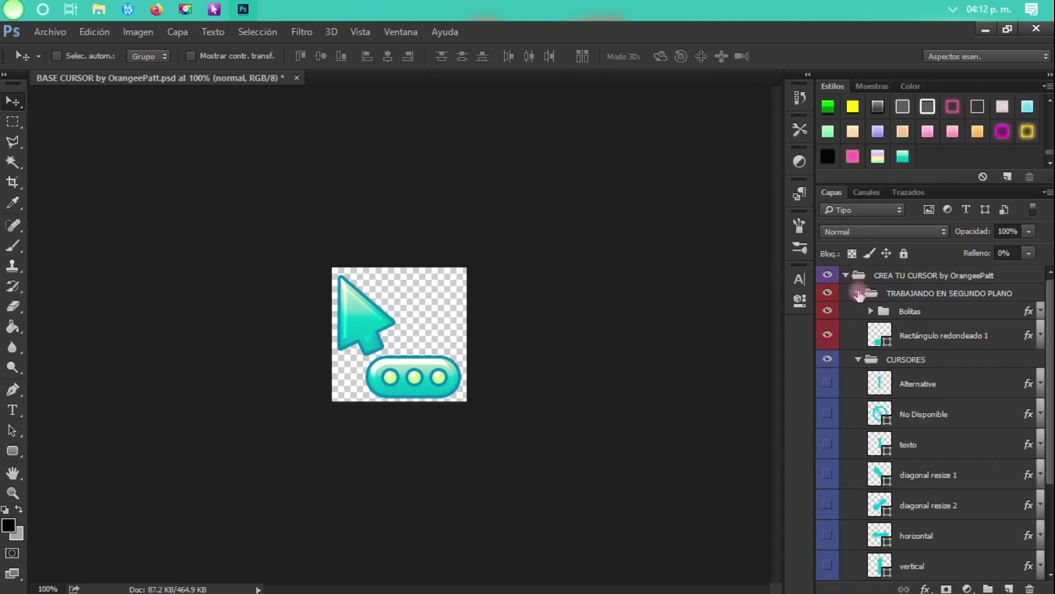
{"action": "left_click", "coordinate": [871, 311]}
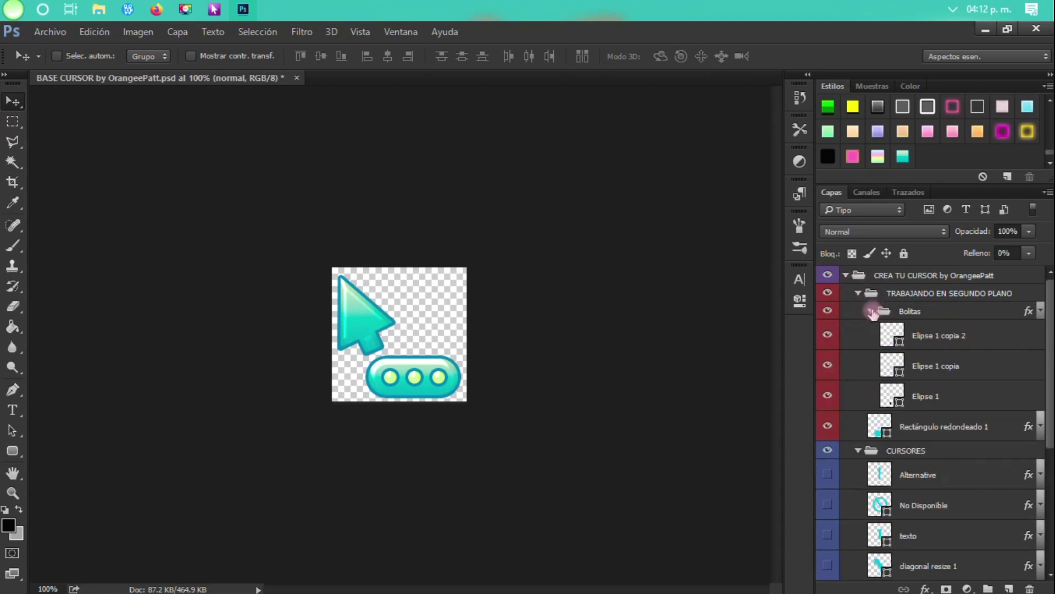
{"action": "left_click_drag", "start_coordinate": [828, 335], "coordinate": [830, 380]}
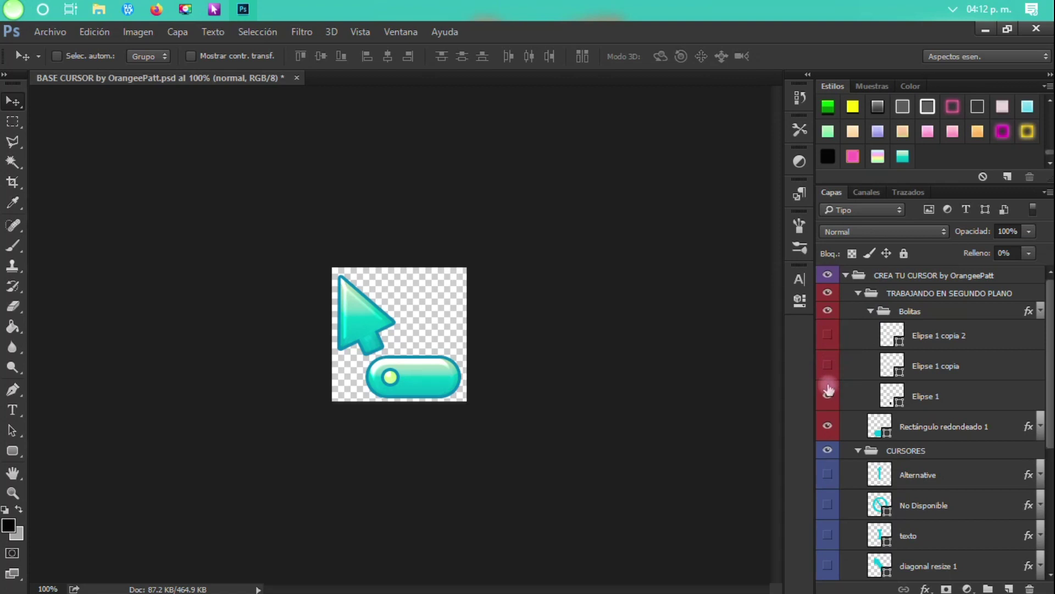
{"action": "left_click_drag", "start_coordinate": [825, 404], "coordinate": [840, 366]}
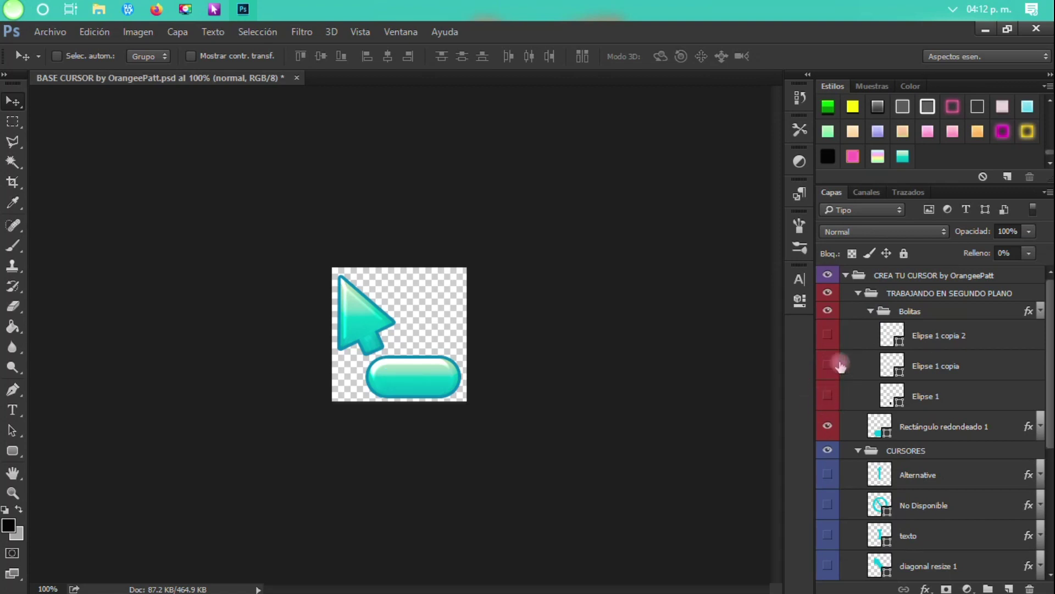
- Preview the working-in-background frames by showing and hiding the three ellipse layers of the Bolitas group
{"action": "left_click", "coordinate": [829, 394]}
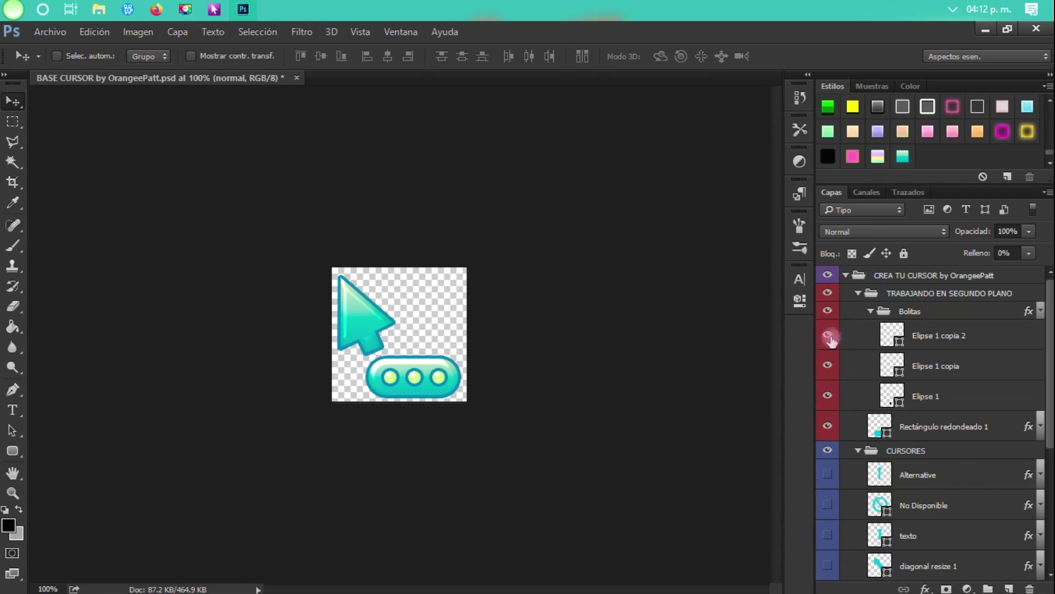
{"action": "left_click_drag", "start_coordinate": [830, 339], "coordinate": [830, 385]}
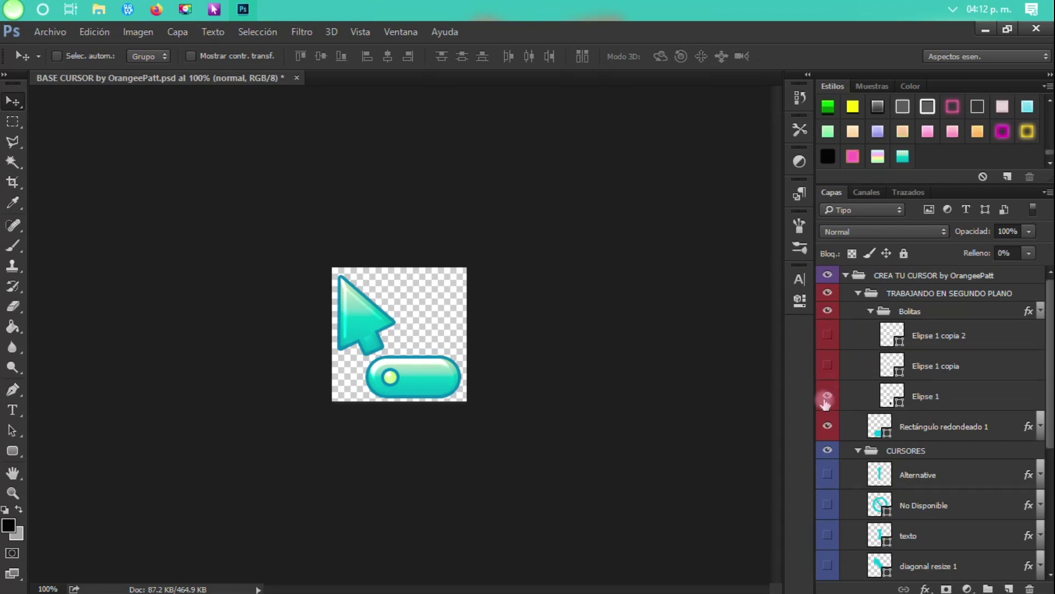
{"action": "left_click", "coordinate": [826, 398]}
- Export the frame without dots through Save for Web as a PNG-24 file named 1
{"action": "left_click", "coordinate": [51, 32]}
{"action": "mouse_move", "coordinate": [128, 259]}
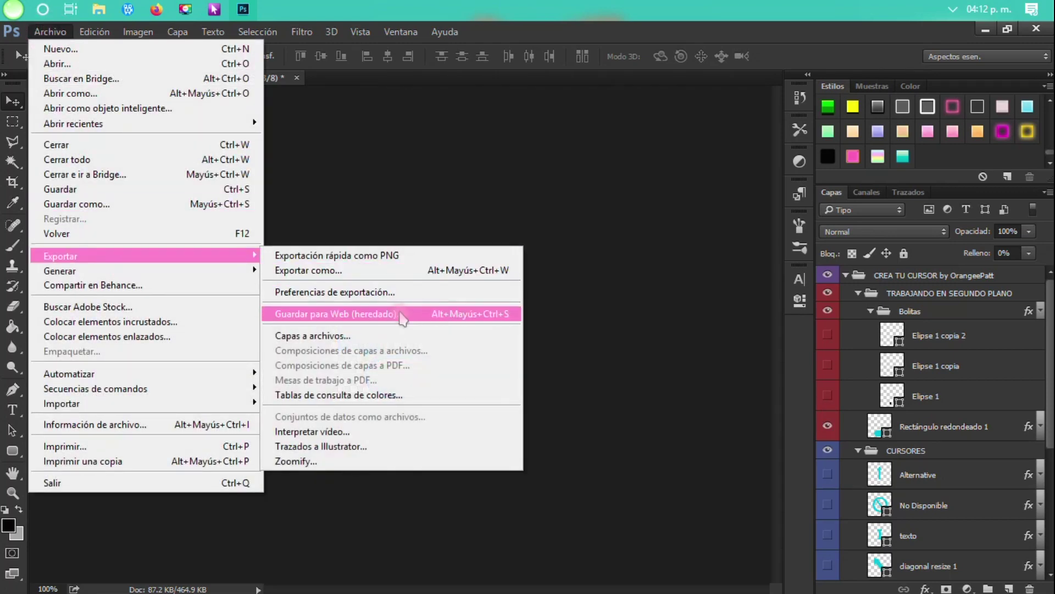
{"action": "left_click", "coordinate": [404, 313]}
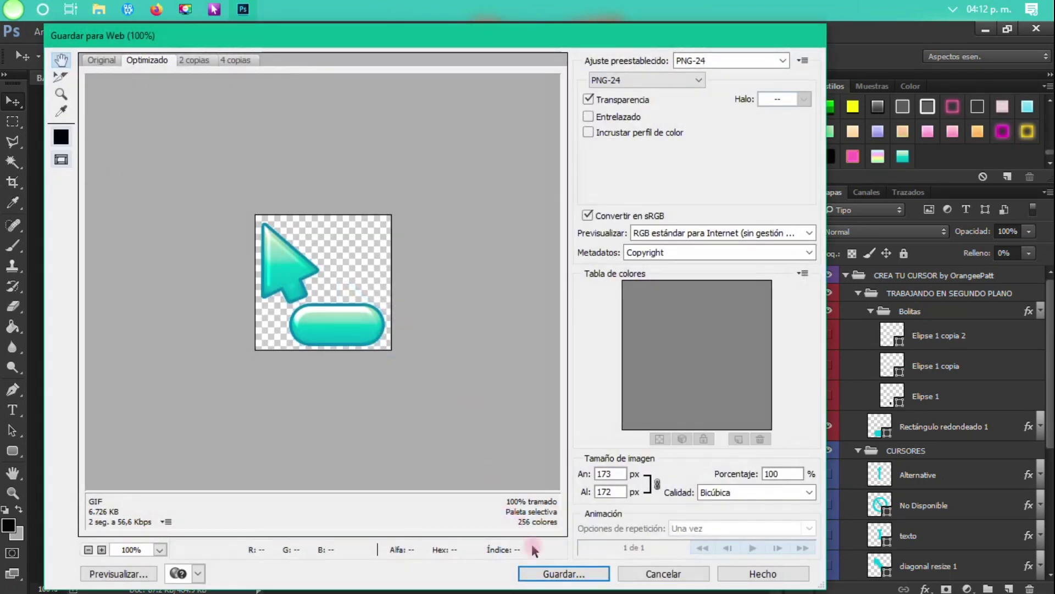
{"action": "left_click", "coordinate": [558, 573]}
{"action": "type", "text": "5"}
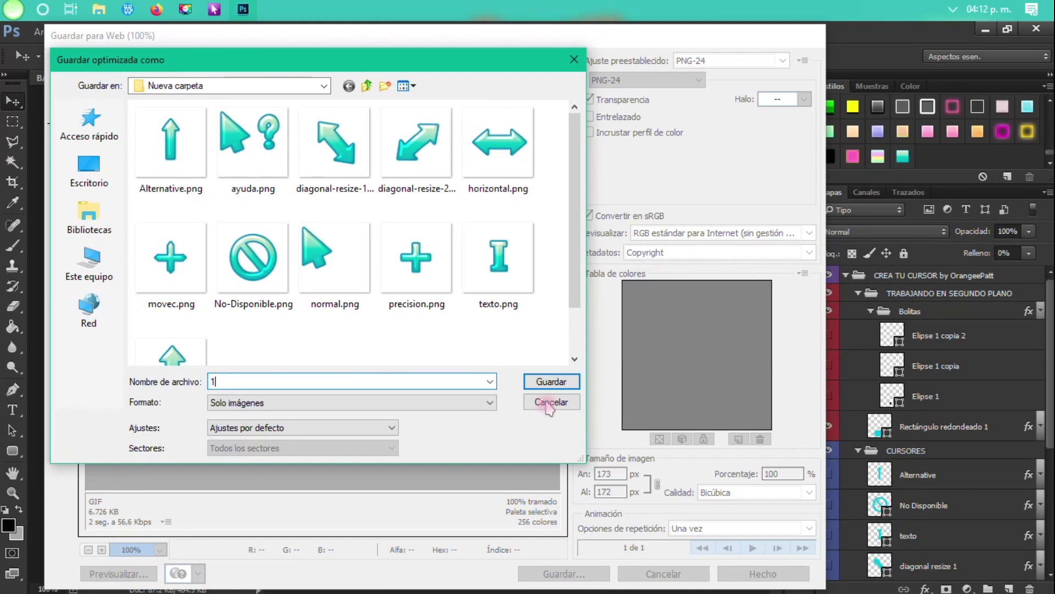
{"action": "left_click", "coordinate": [547, 379]}
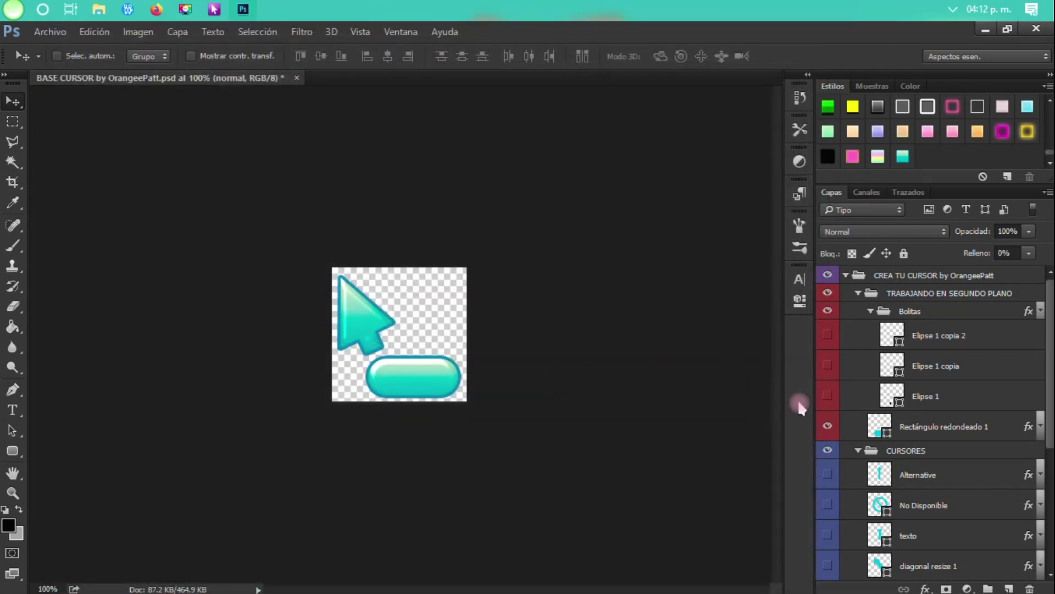
- Show only the Elipse 1 dot and export that frame through Save for Web as a PNG-24 named 2
{"action": "left_click", "coordinate": [827, 394]}
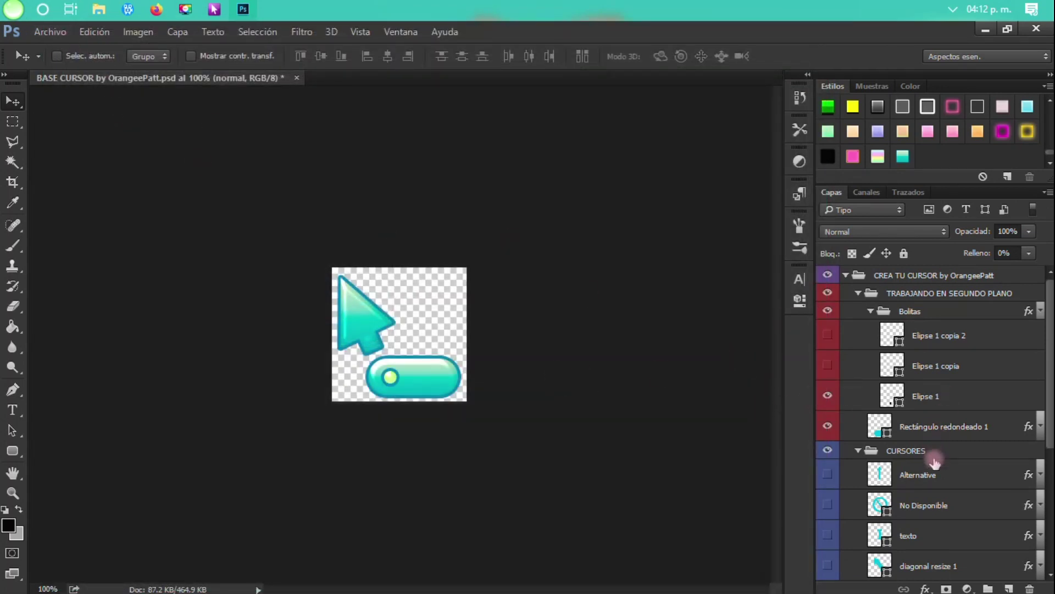
{"action": "left_click", "coordinate": [49, 33]}
{"action": "mouse_move", "coordinate": [215, 257]}
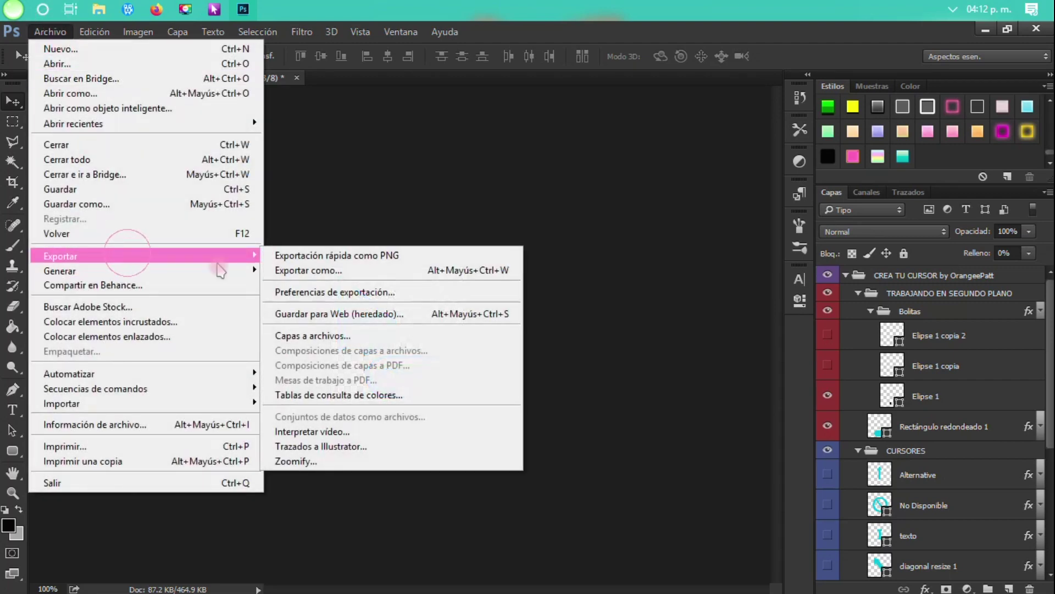
{"action": "left_click", "coordinate": [385, 339]}
{"action": "left_click", "coordinate": [542, 562]}
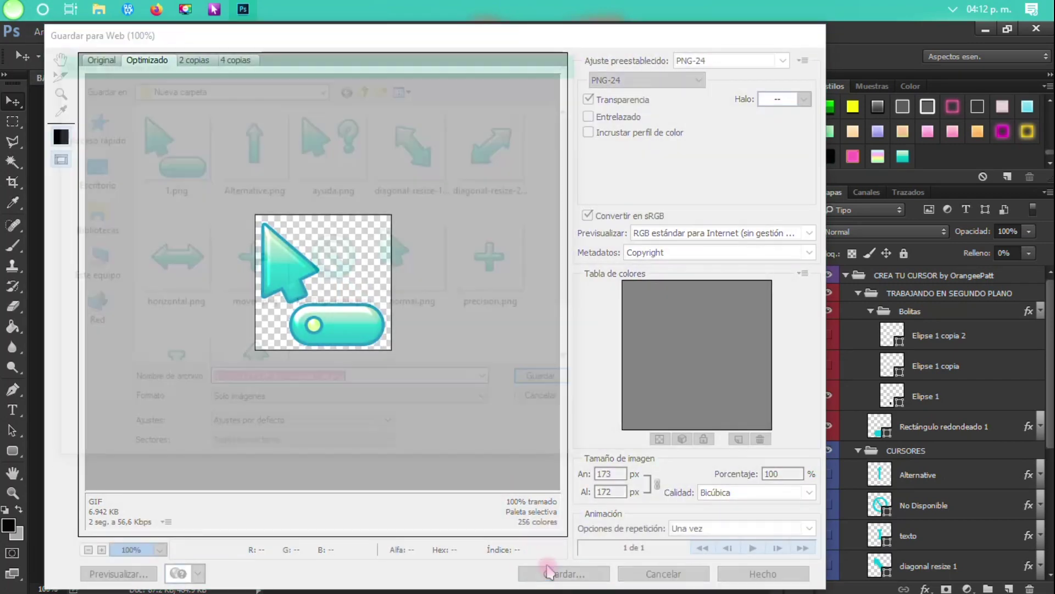
{"action": "type", "text": "2"}
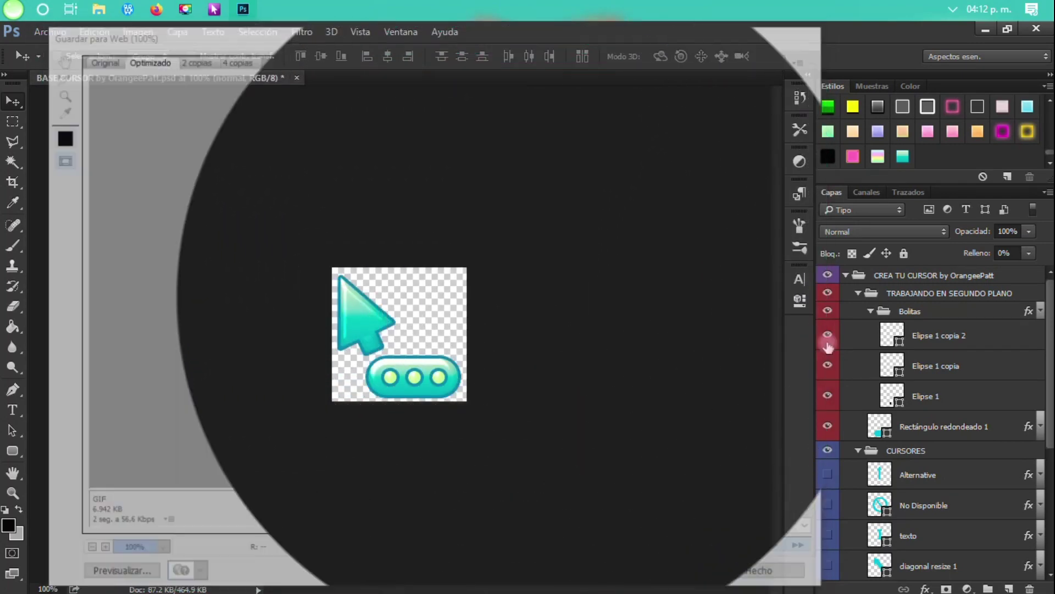
- Export the frame with all three dots visible through Save for Web as 4.png
{"action": "left_click", "coordinate": [50, 32]}
{"action": "mouse_move", "coordinate": [143, 256]}
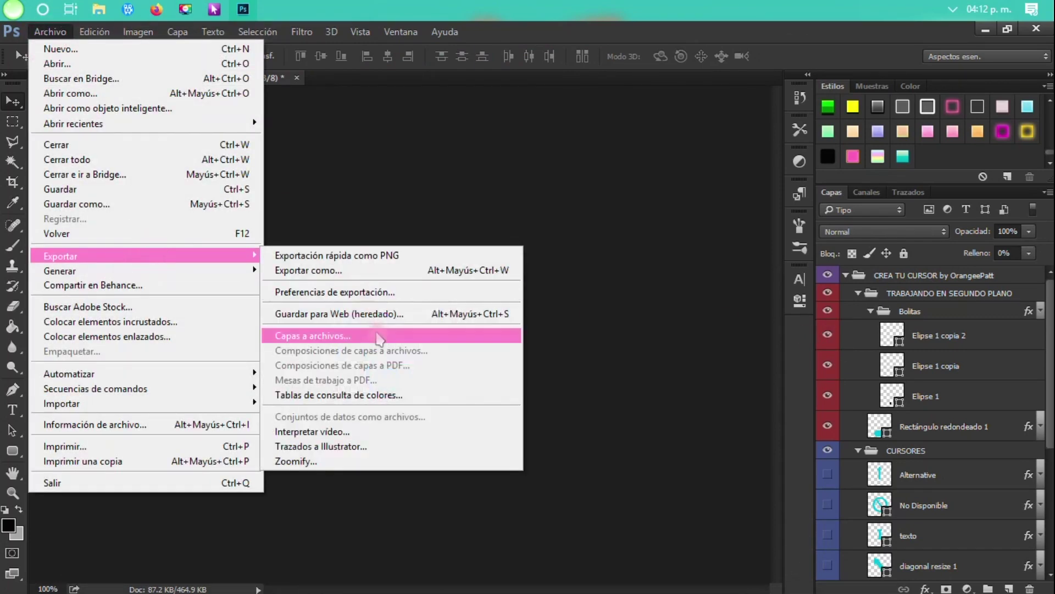
{"action": "left_click", "coordinate": [377, 243]}
{"action": "left_click", "coordinate": [555, 573]}
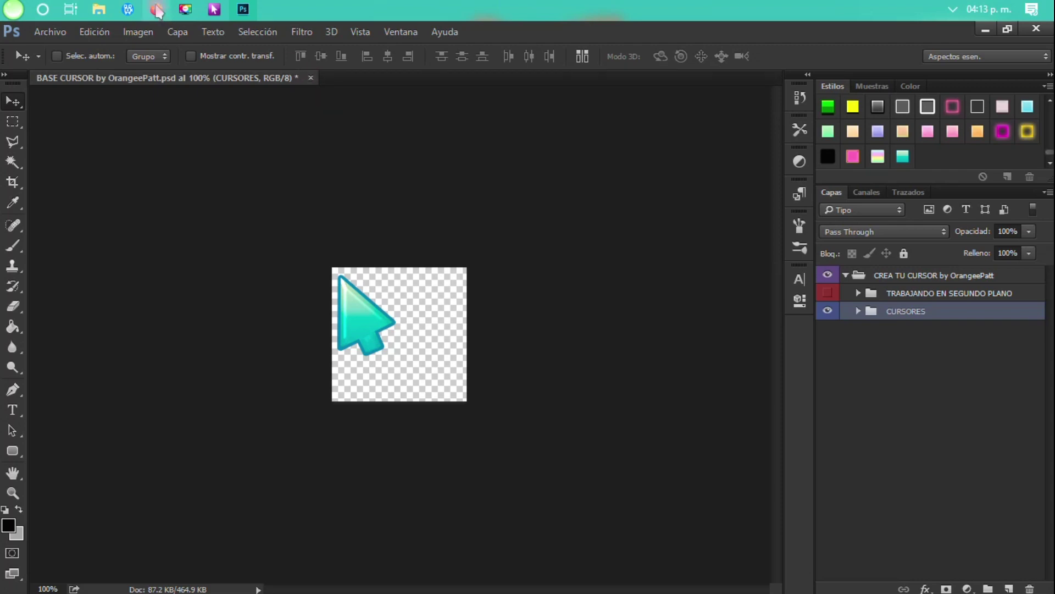
- Switch to File Explorer, open Nueva carpeta and review the exported PNGs, selecting frames 1 to 4 and the static cursors in turn
{"action": "left_click", "coordinate": [986, 30]}
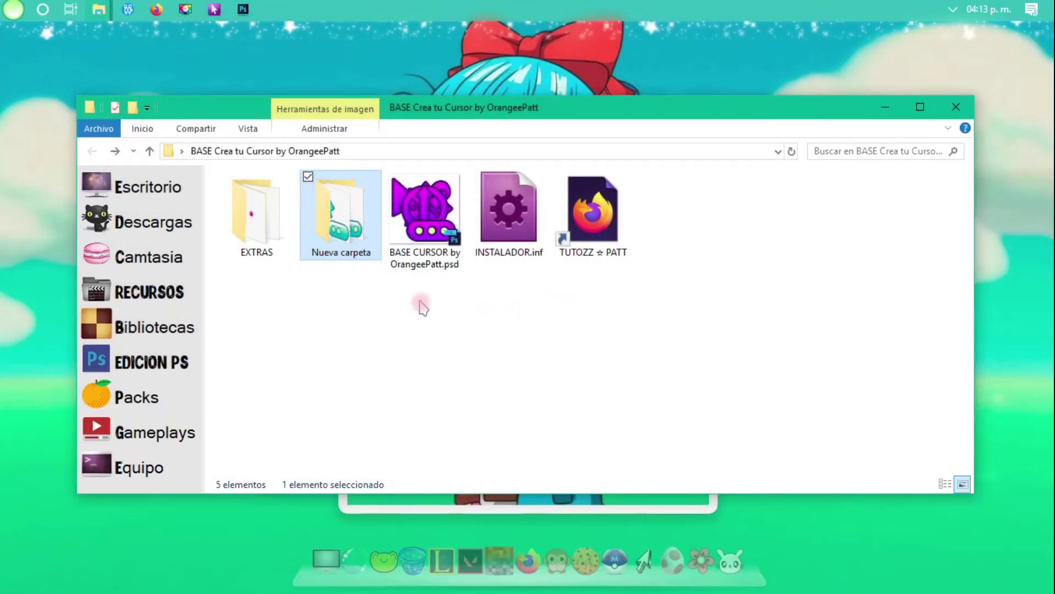
{"action": "double_click", "coordinate": [340, 217]}
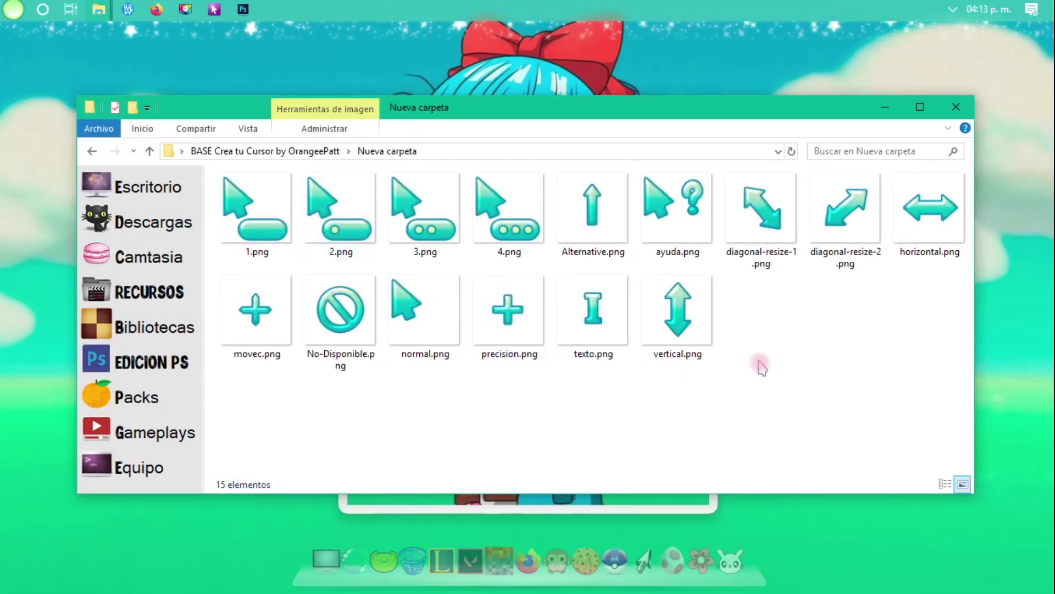
{"action": "left_click", "coordinate": [497, 217]}
{"action": "left_click", "coordinate": [256, 214], "text": "shift"}
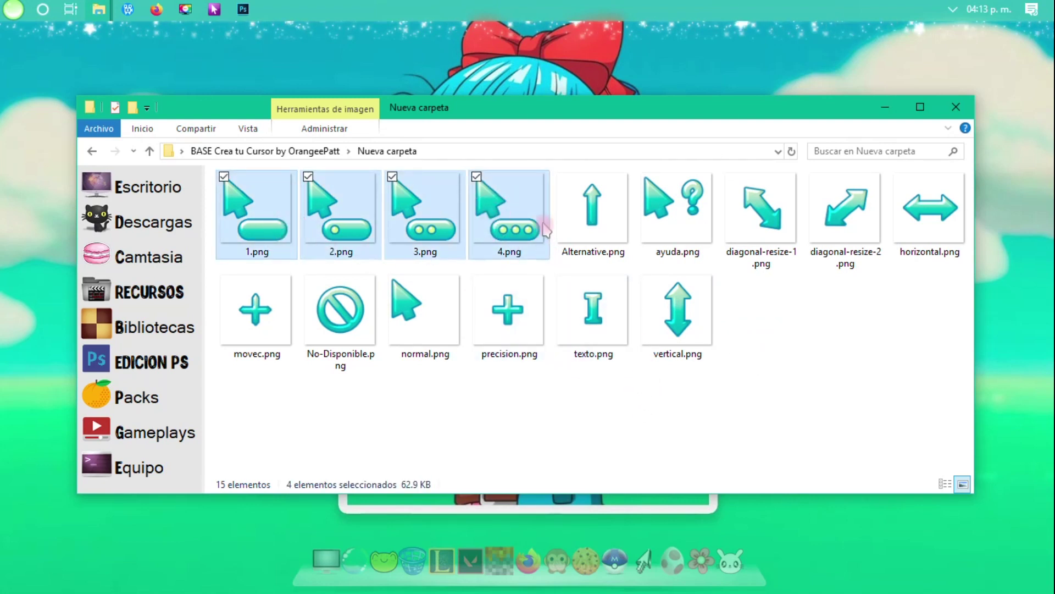
{"action": "left_click", "coordinate": [602, 211]}
{"action": "left_click", "coordinate": [659, 301], "text": "shift"}
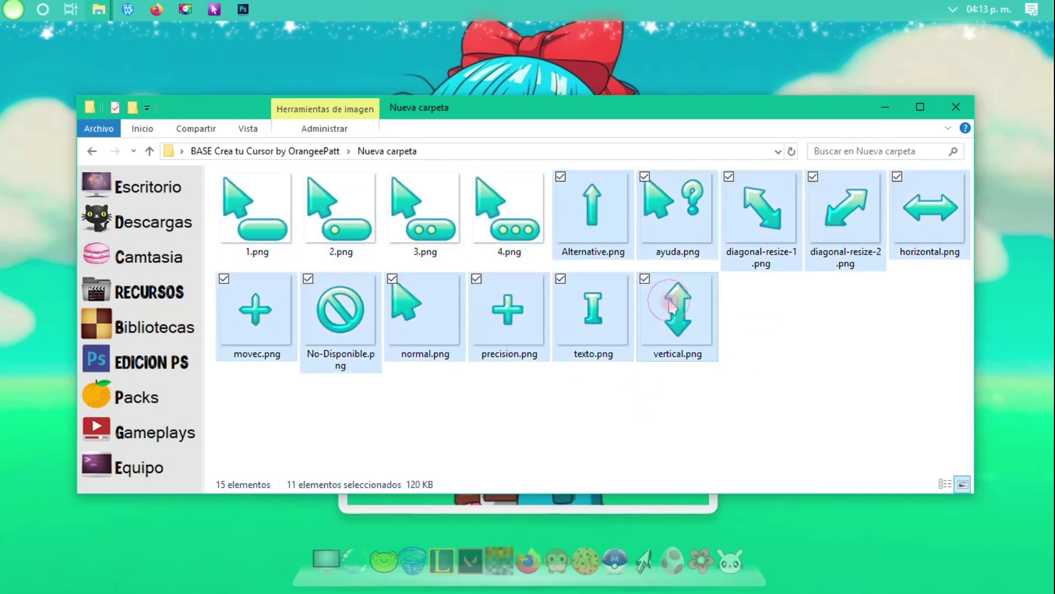
{"action": "left_click", "coordinate": [754, 302]}
- Switch to the Cursor Rojo By OrangeePatt folder and select its cursor files, leaving out Instalador.inf and the Creditos files
{"action": "key", "text": "alt+Tab"}
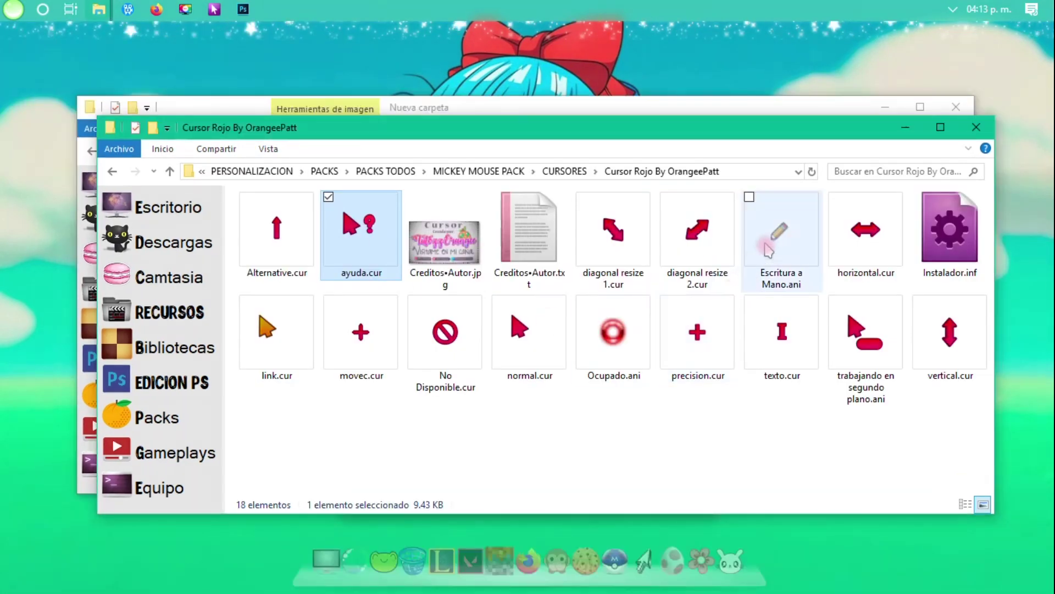
{"action": "left_click", "coordinate": [780, 233]}
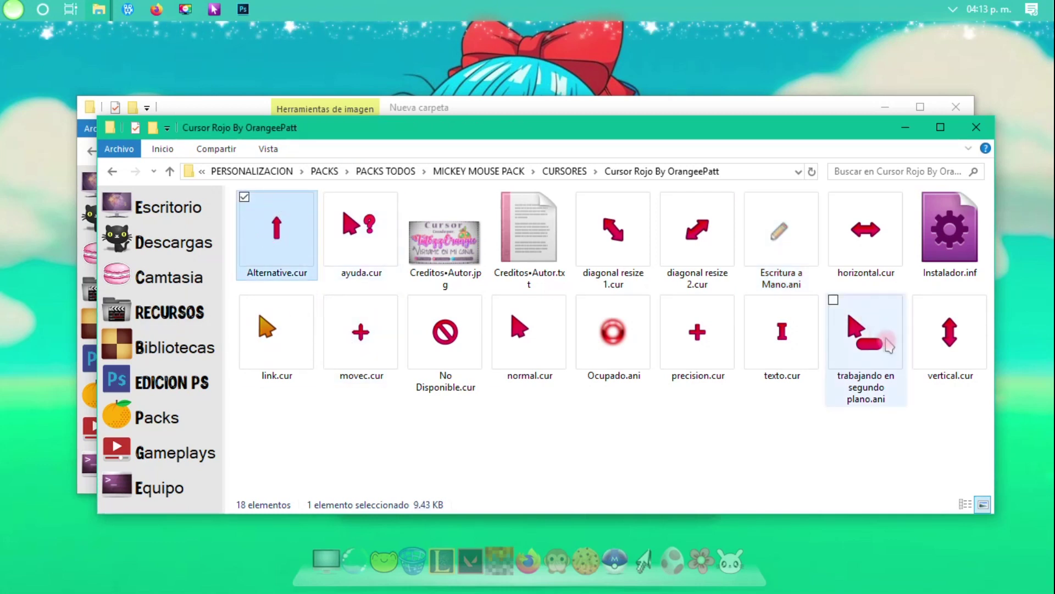
{"action": "key", "text": "ctrl+a"}
{"action": "left_click", "coordinate": [950, 252], "text": "ctrl"}
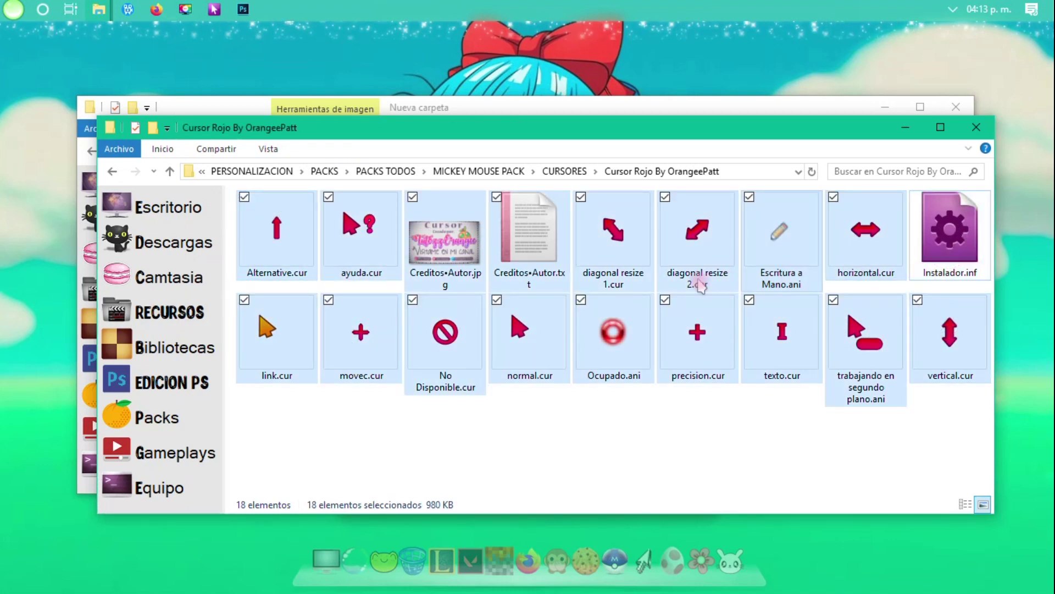
{"action": "left_click", "coordinate": [527, 237], "text": "ctrl"}
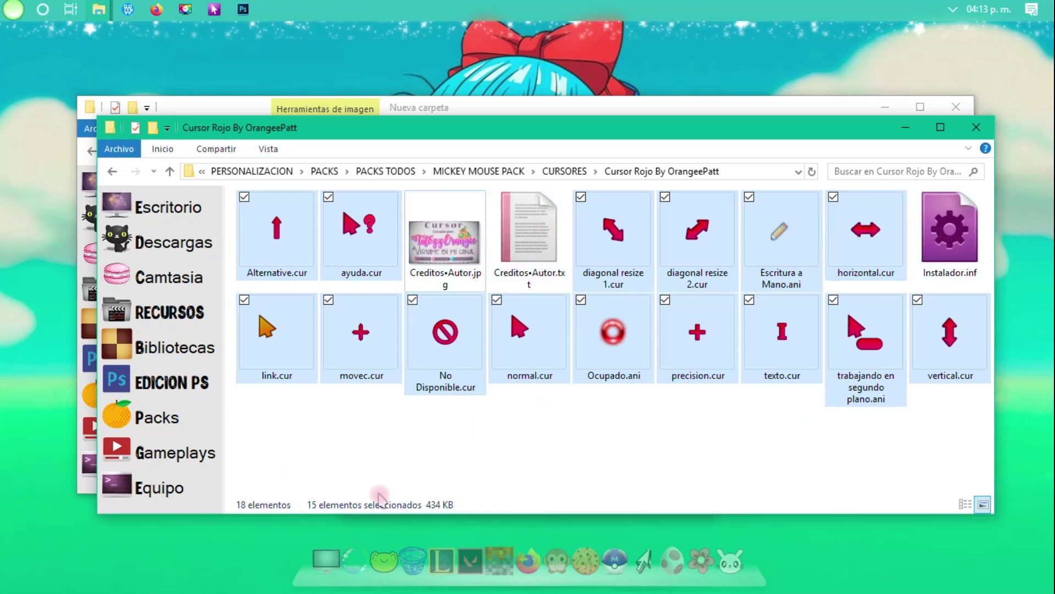
- Return to Nueva carpeta and highlight the four numbered frames, and separately the images from Alternative.png to vertical.png
{"action": "left_click", "coordinate": [885, 108]}
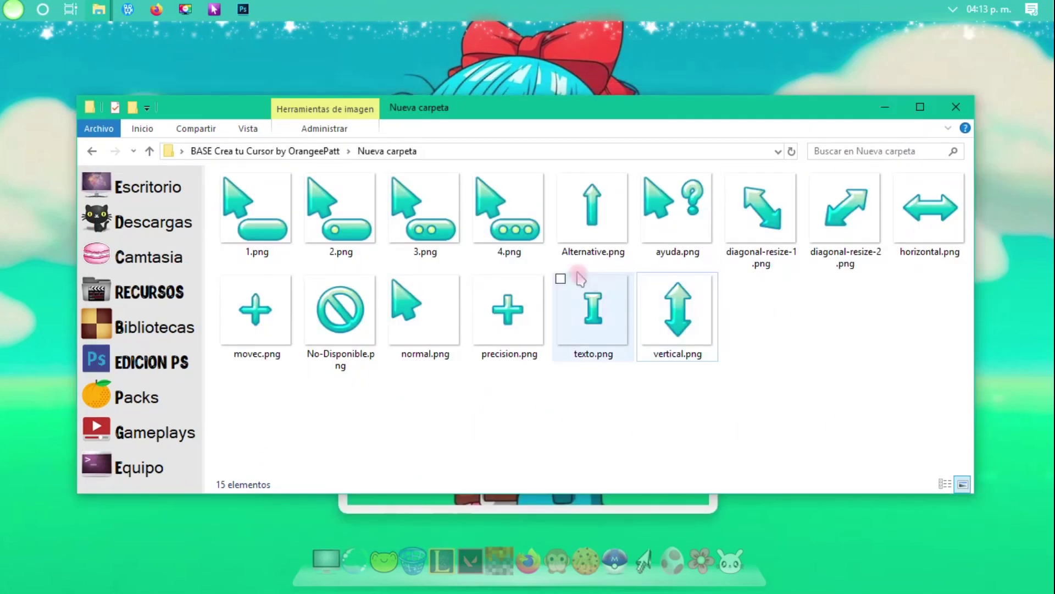
{"action": "left_click", "coordinate": [479, 181]}
{"action": "left_click", "coordinate": [297, 223], "text": "shift"}
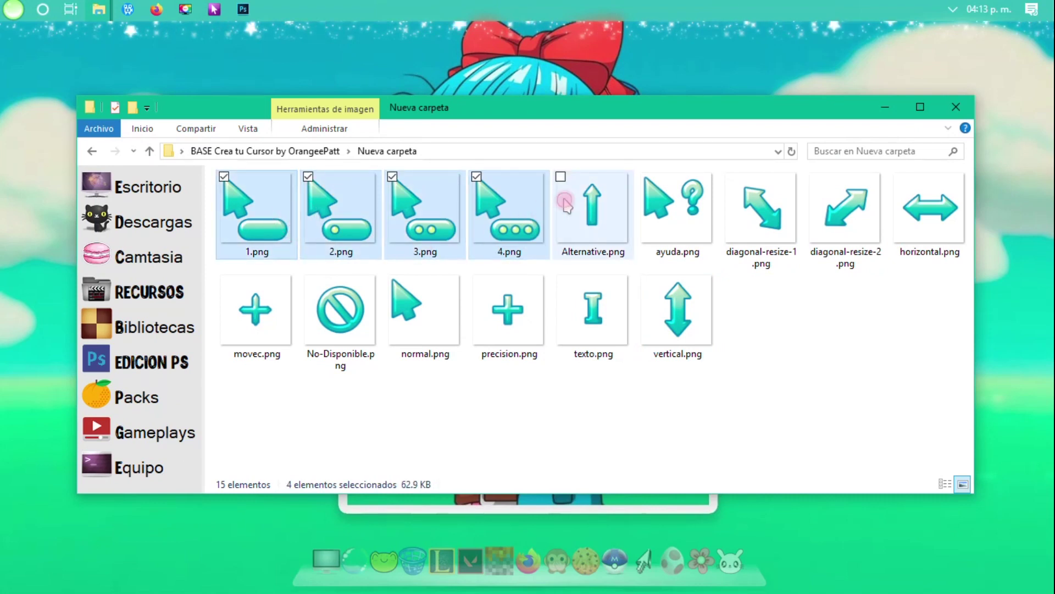
{"action": "left_click", "coordinate": [582, 215]}
{"action": "left_click", "coordinate": [681, 305], "text": "shift"}
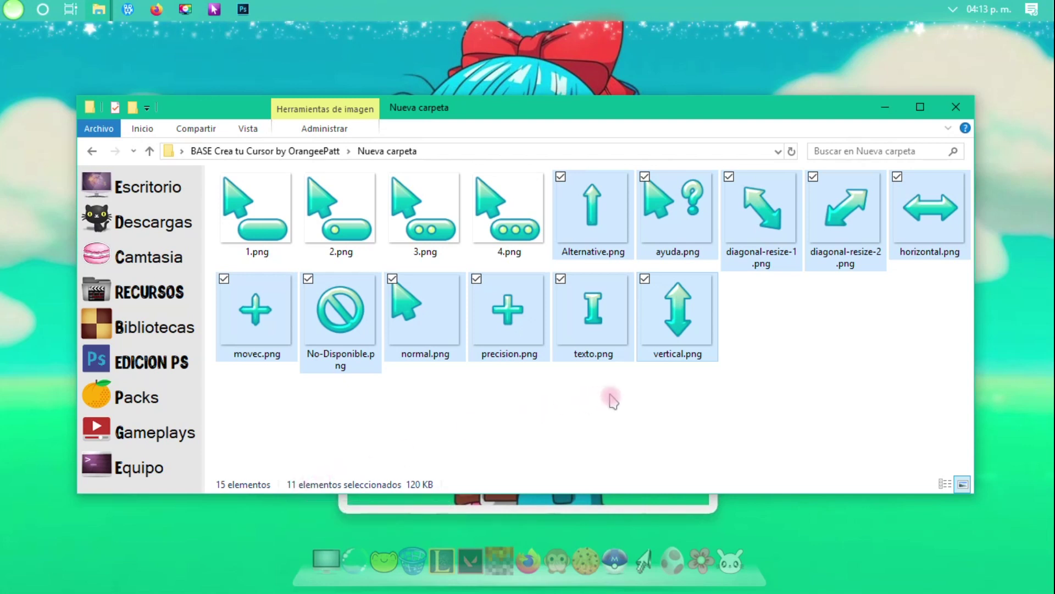
{"action": "left_click", "coordinate": [806, 369]}
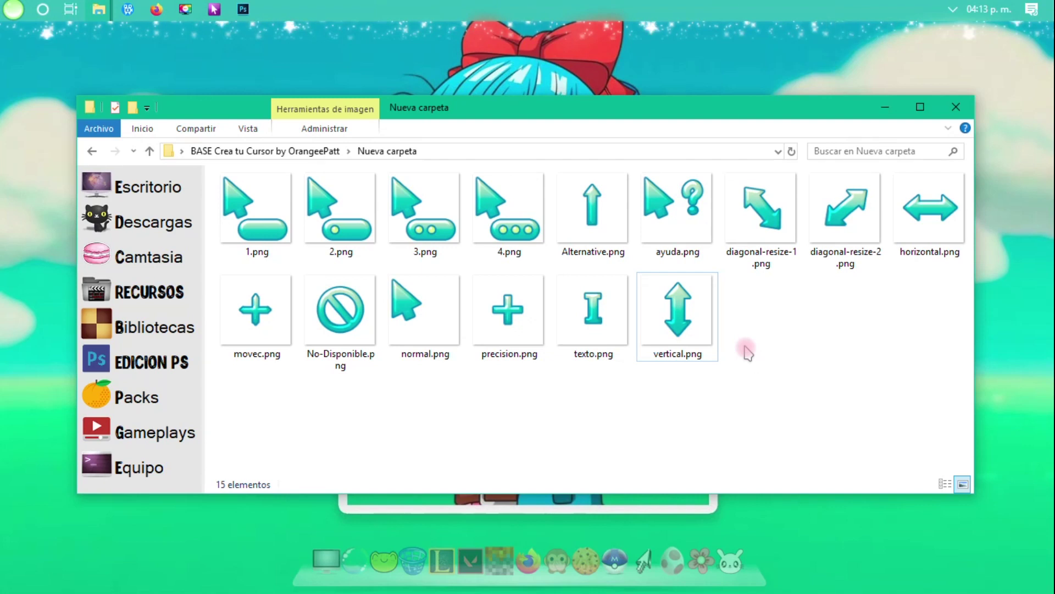
- Select Ocupado.ani, Escritura a Mano.ani and link.cur in the Cursor Rojo folder and compare that folder with the exported PNGs
{"action": "key", "text": "alt+Left"}
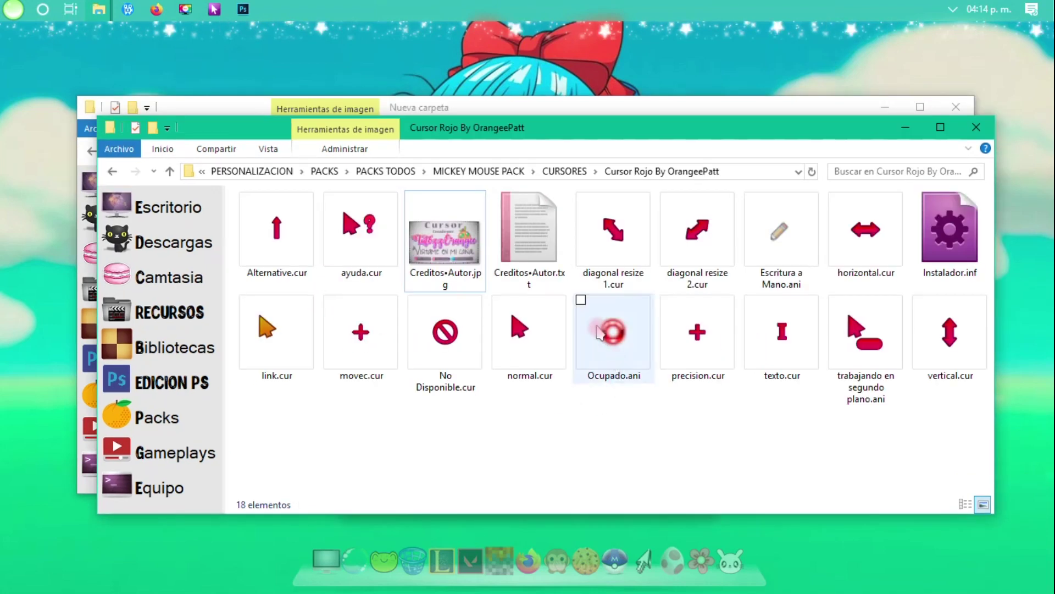
{"action": "left_click", "coordinate": [605, 332]}
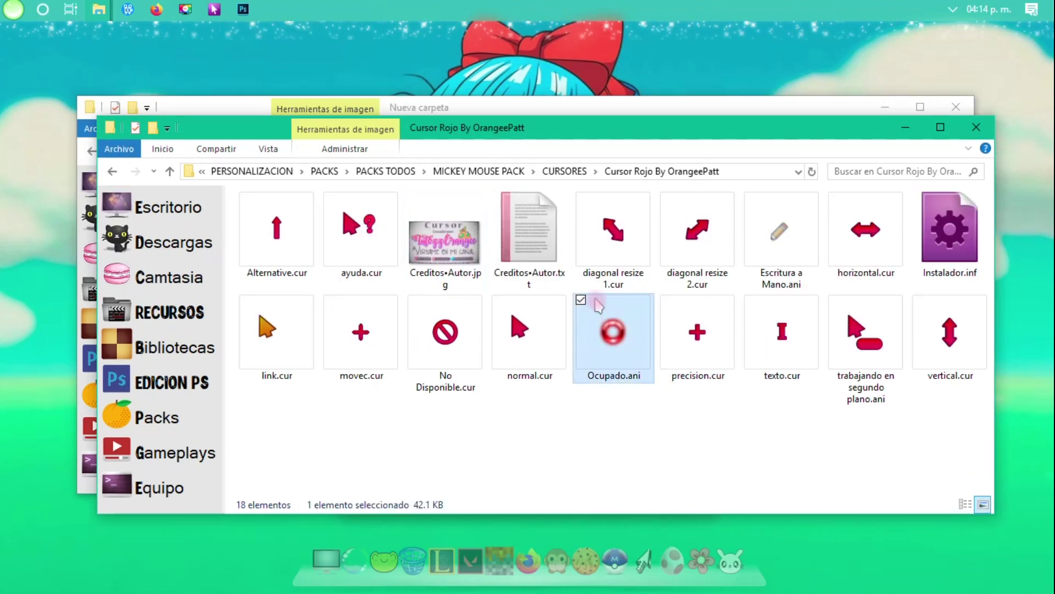
{"action": "left_click", "coordinate": [749, 198]}
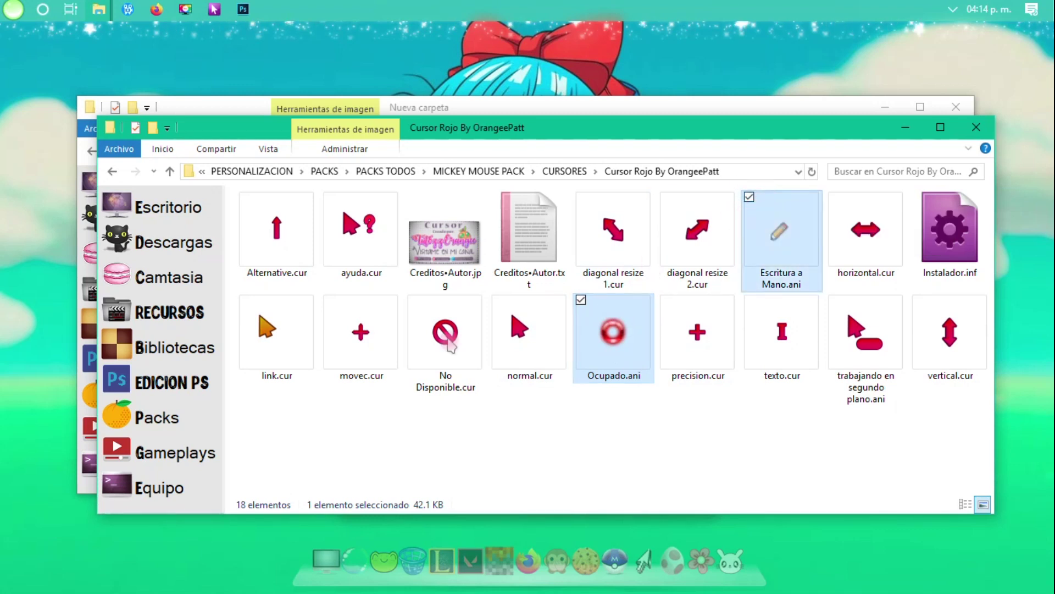
{"action": "left_click", "coordinate": [245, 303]}
{"action": "left_click_drag", "start_coordinate": [608, 135], "coordinate": [665, 242]}
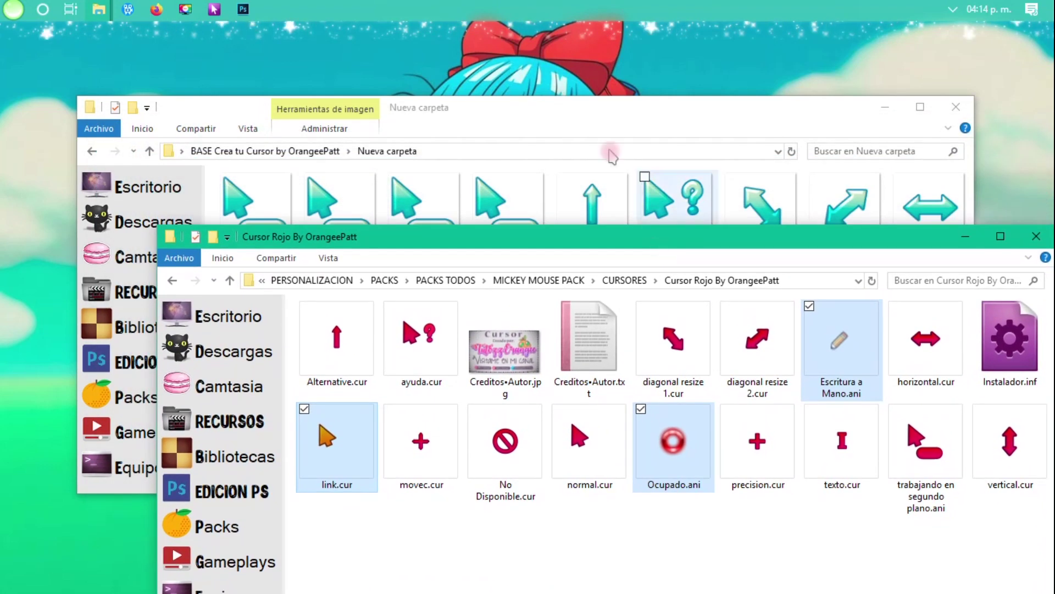
{"action": "left_click", "coordinate": [585, 112]}
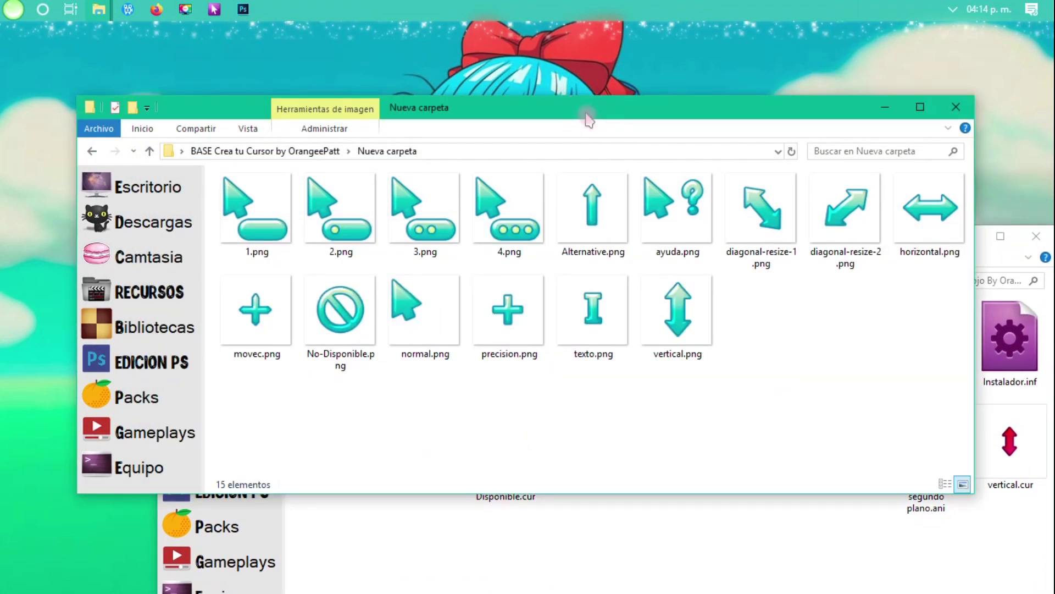
{"action": "left_click", "coordinate": [994, 258]}
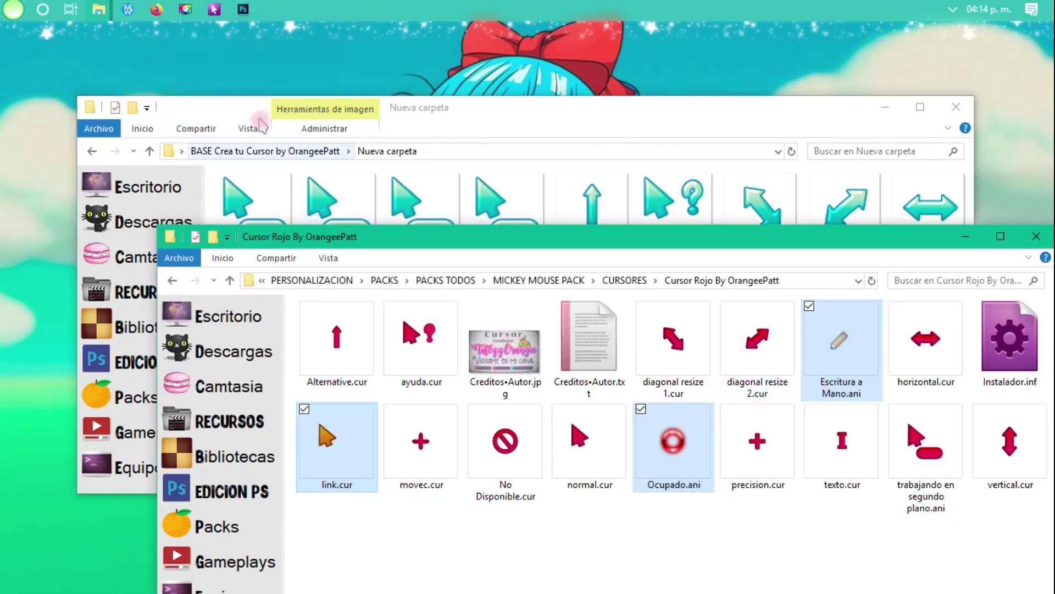
- Open the EXTRAS folder of the base pack, display its animated cursors as large thumbnails and select them all
{"action": "left_click", "coordinate": [340, 218]}
{"action": "key", "text": "BackSpace"}
{"action": "double_click", "coordinate": [276, 245]}
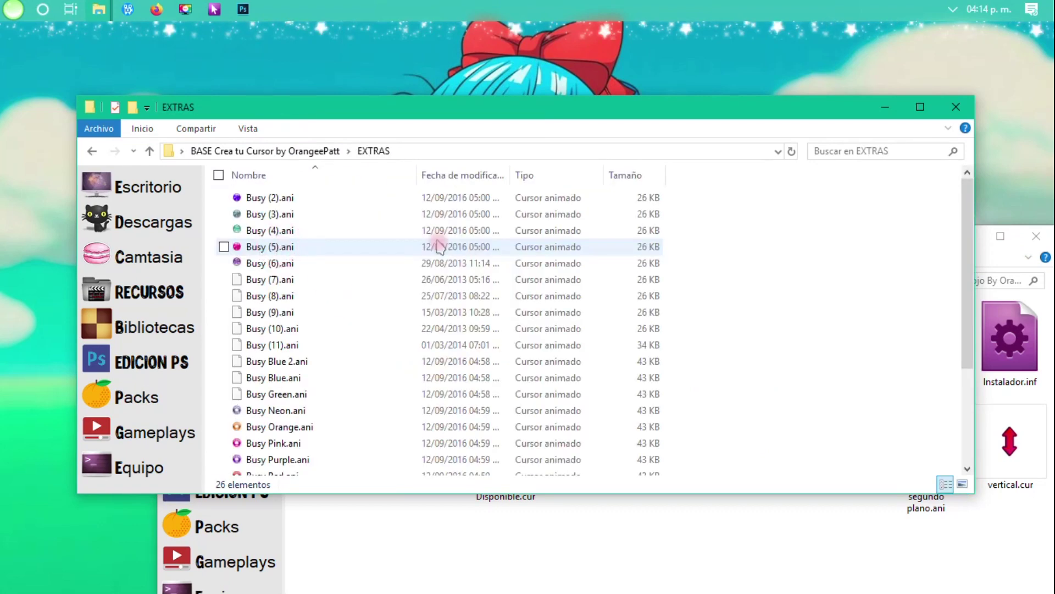
{"action": "left_click", "coordinate": [963, 485]}
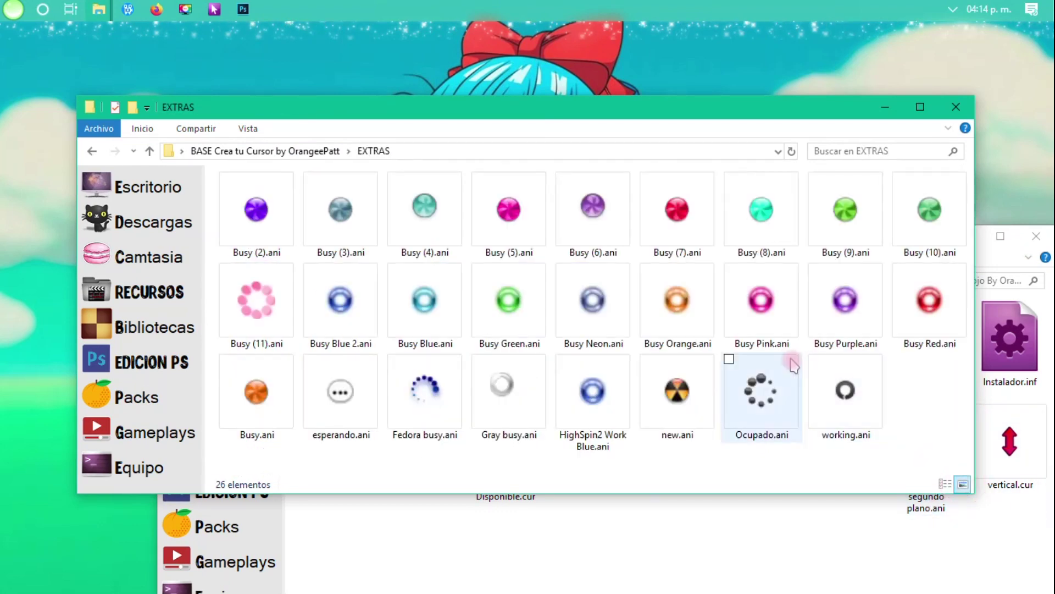
{"action": "left_click_drag", "start_coordinate": [910, 380], "coordinate": [275, 175]}
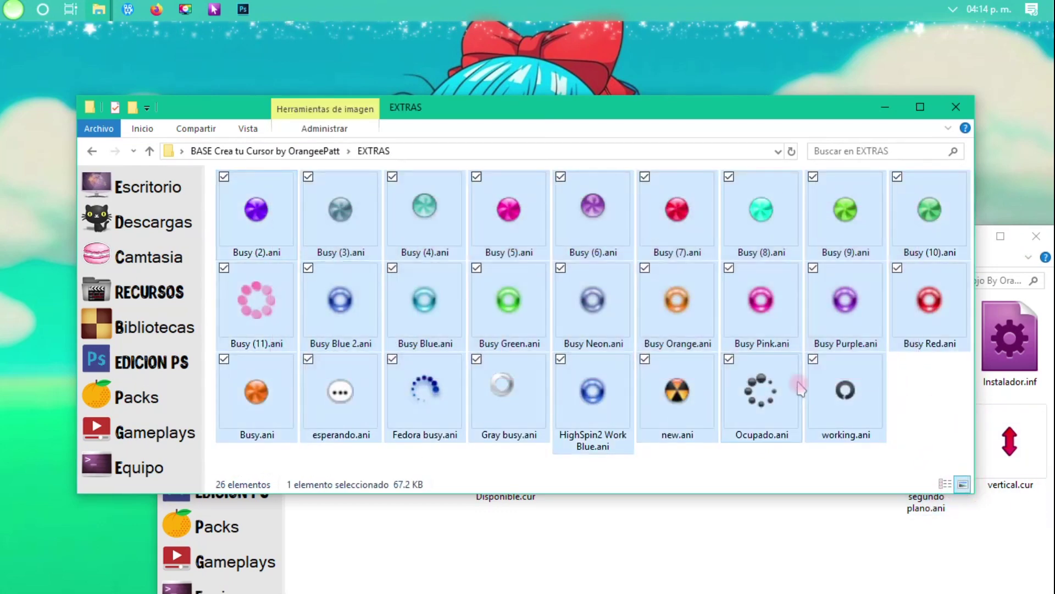
{"action": "left_click", "coordinate": [984, 254]}
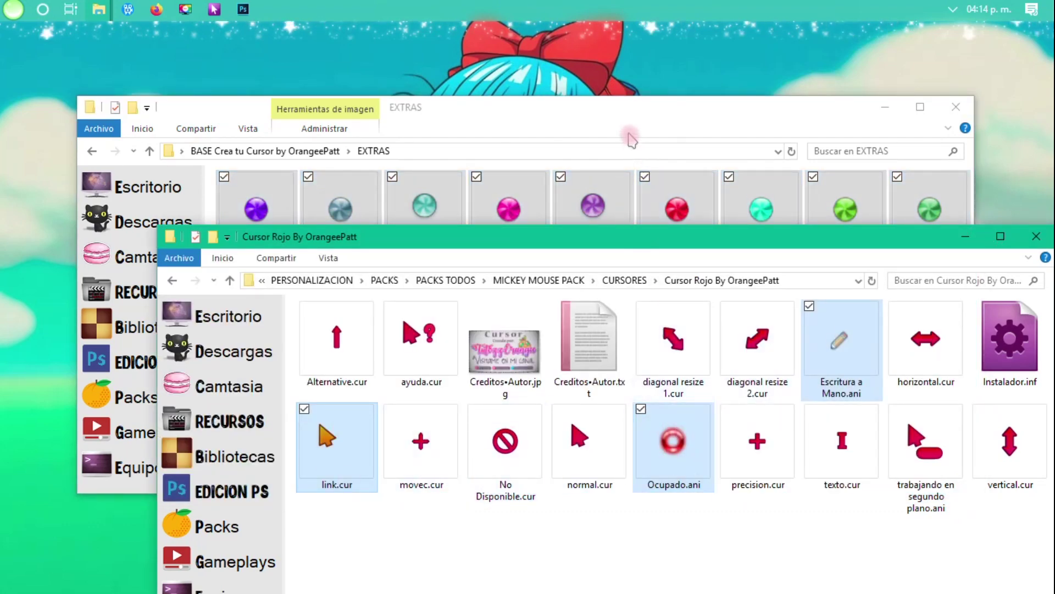
{"action": "left_click", "coordinate": [623, 109]}
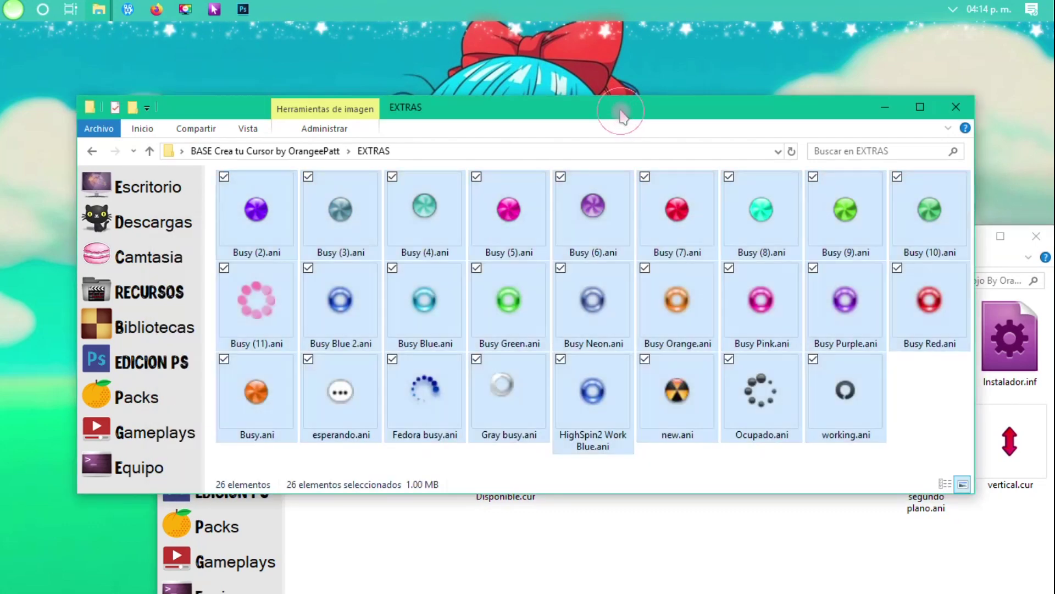
- Examine the animated busy cursors in the EXTRAS folder, including Busy Blue.ani, Gray busy.ani and Ocupado.ani
{"action": "left_click", "coordinate": [420, 325]}
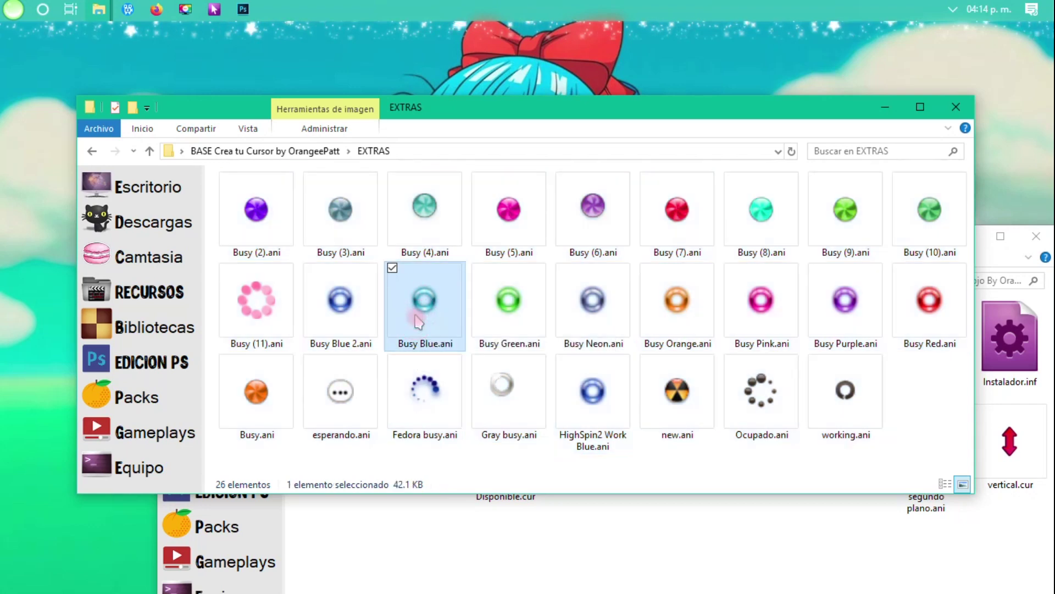
{"action": "left_click", "coordinate": [427, 242]}
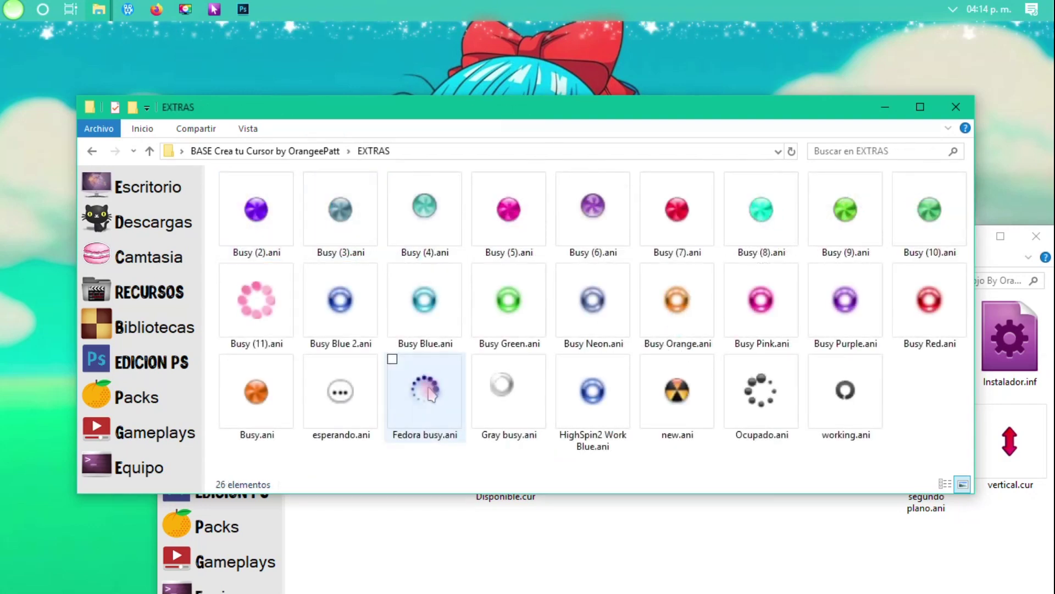
{"action": "left_click", "coordinate": [520, 419]}
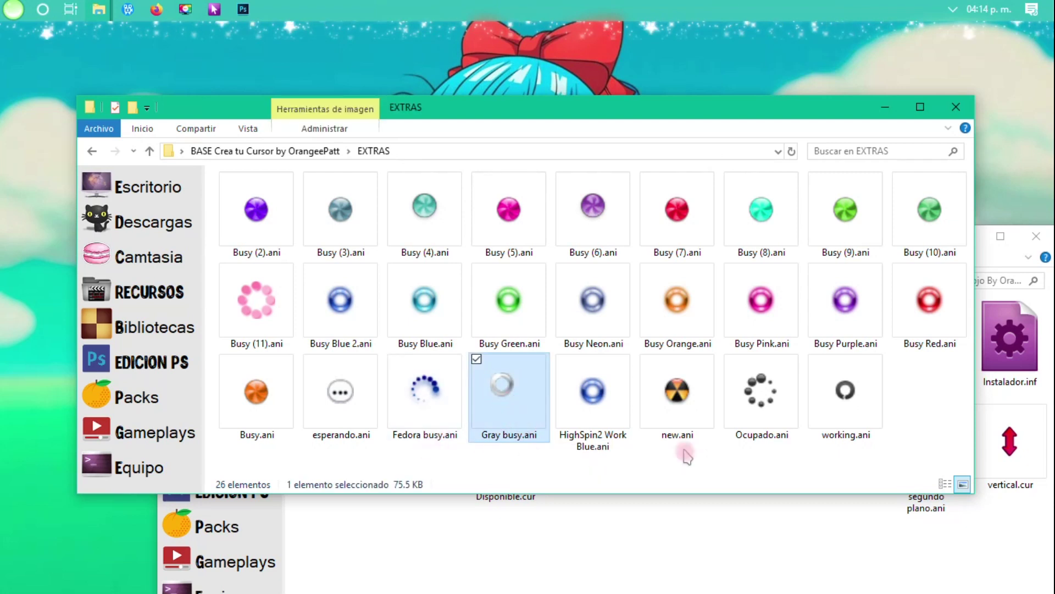
{"action": "left_click", "coordinate": [786, 423]}
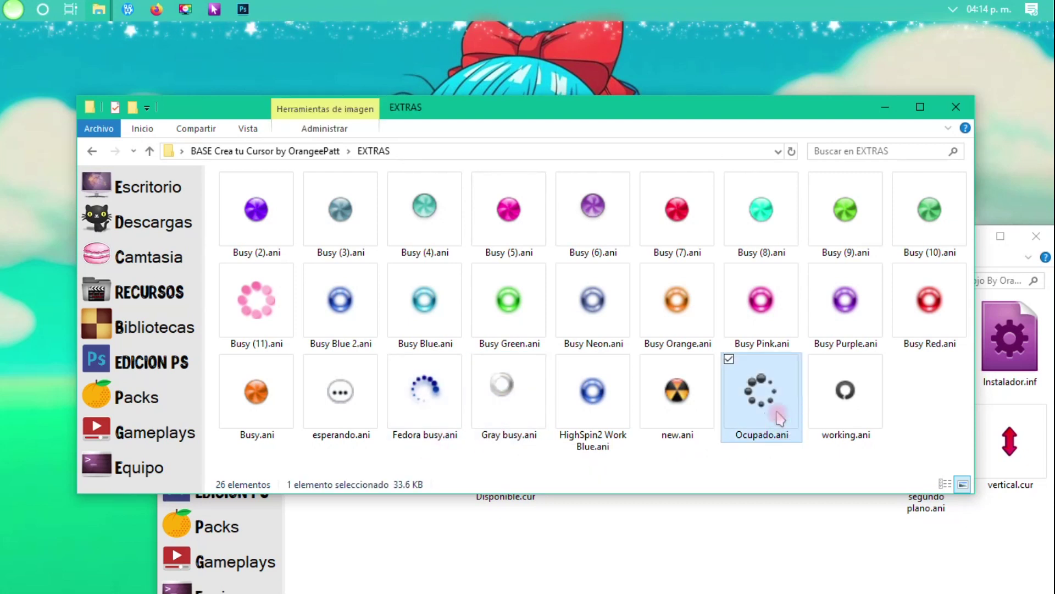
{"action": "left_click", "coordinate": [461, 320]}
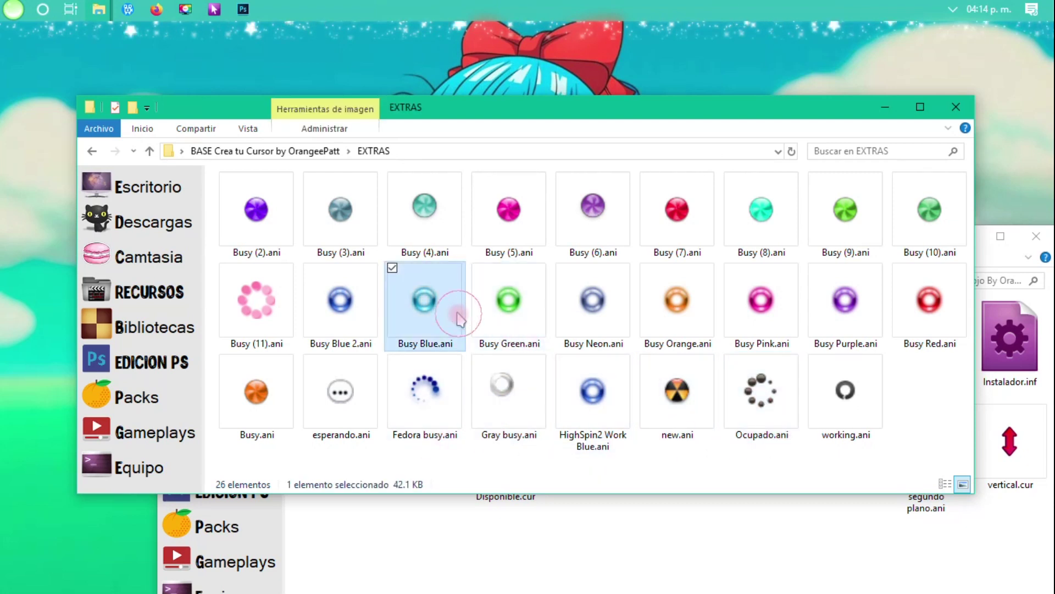
- Open Busy Neon.ani in Axialis CursorWorkshop and watch its animation in the detached 1:1 preview, closing the preview when finished
{"action": "left_click", "coordinate": [577, 308]}
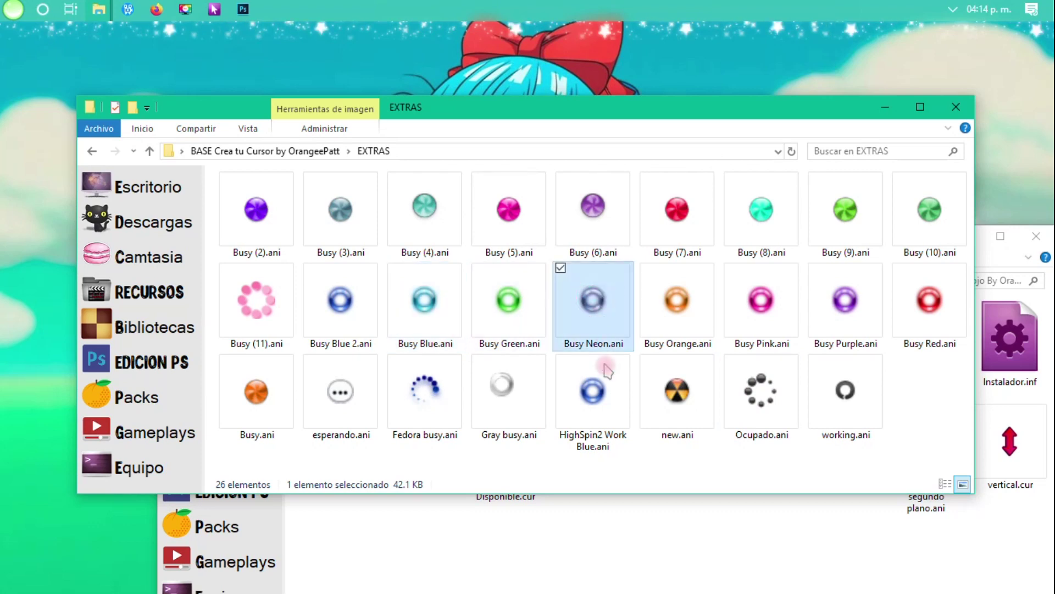
{"action": "left_click_drag", "start_coordinate": [595, 352], "coordinate": [808, 478]}
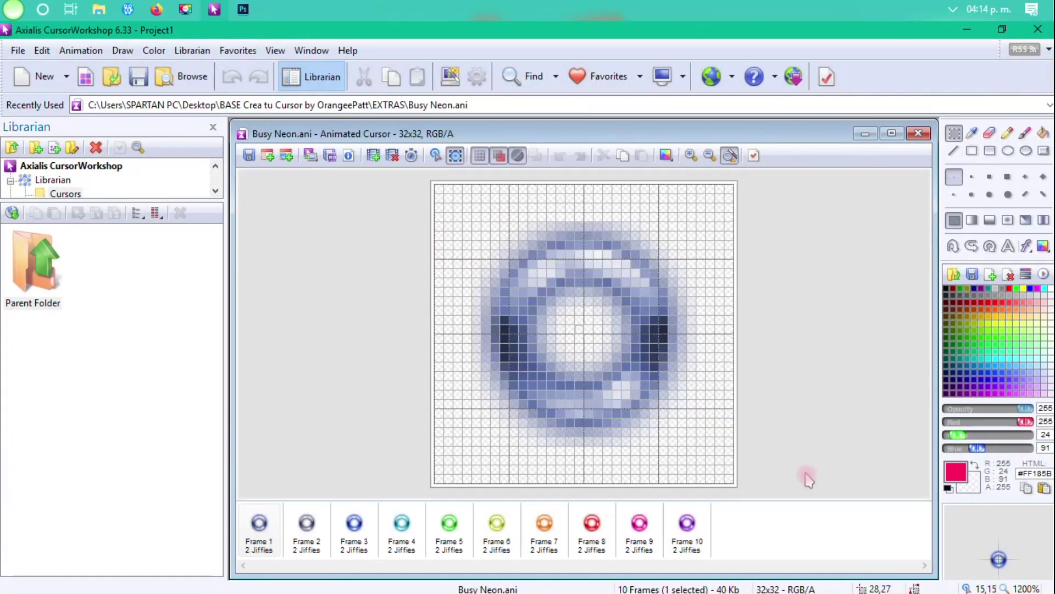
{"action": "left_click_drag", "start_coordinate": [1011, 564], "coordinate": [809, 319]}
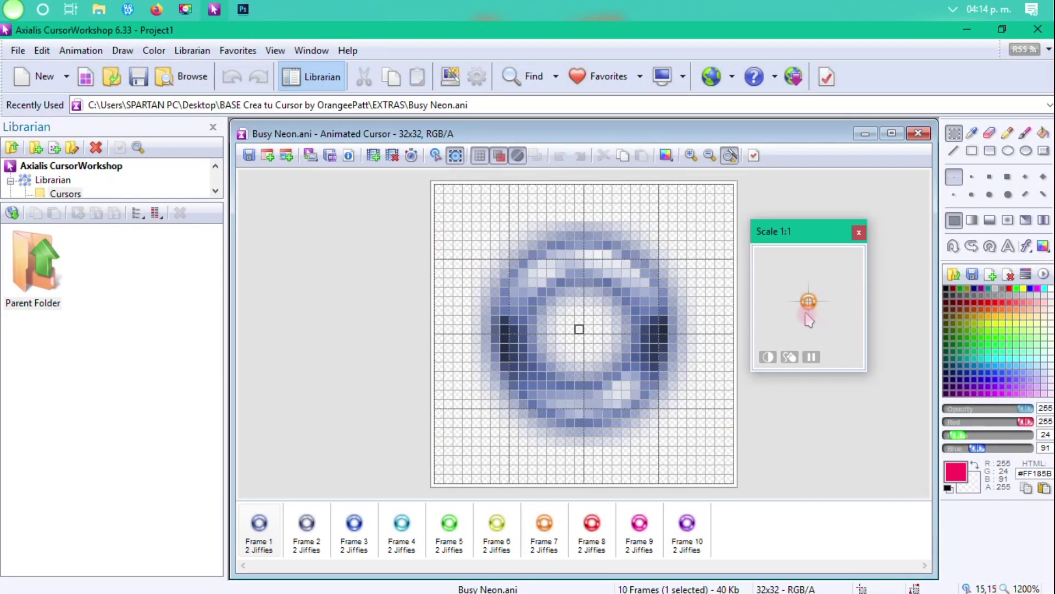
{"action": "left_click", "coordinate": [859, 233]}
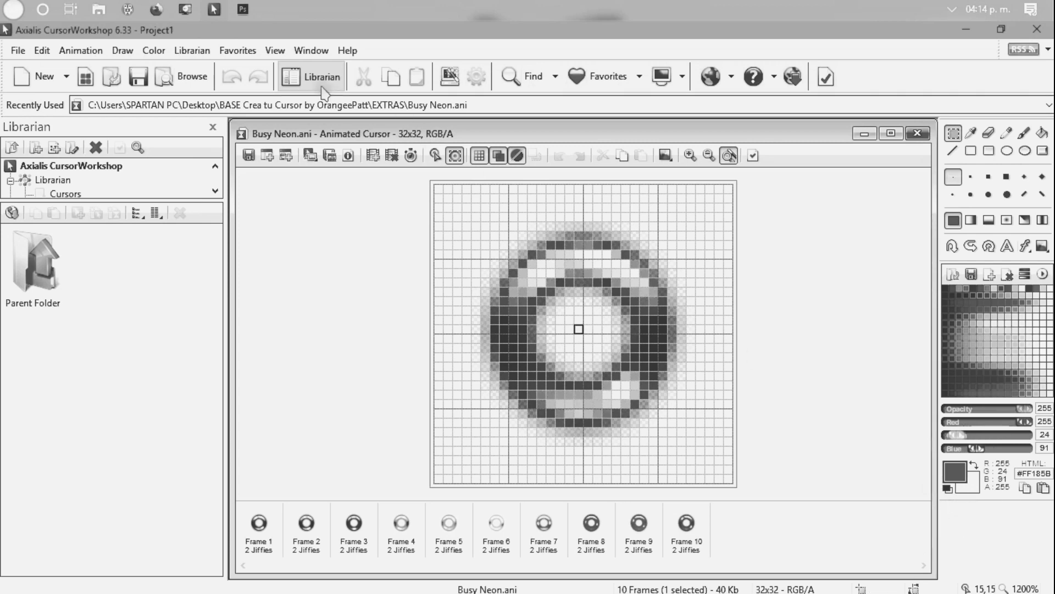
- Restore the 1:1 preview to its docked place, then close Busy Neon.ani and return to the EXTRAS folder
{"action": "left_click", "coordinate": [288, 51]}
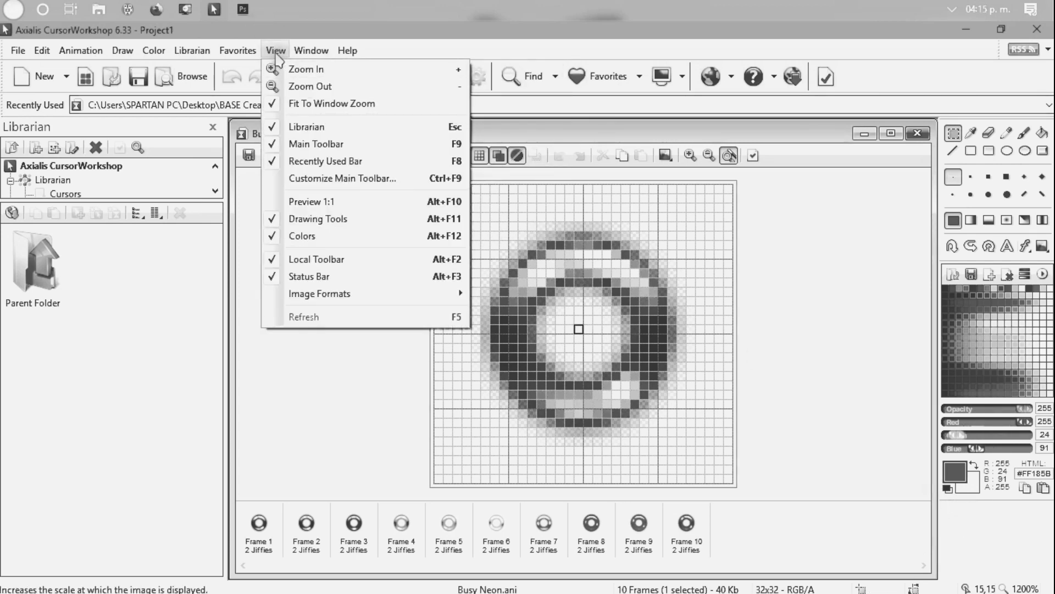
{"action": "left_click", "coordinate": [302, 202]}
{"action": "left_click_drag", "start_coordinate": [798, 235], "coordinate": [989, 510]}
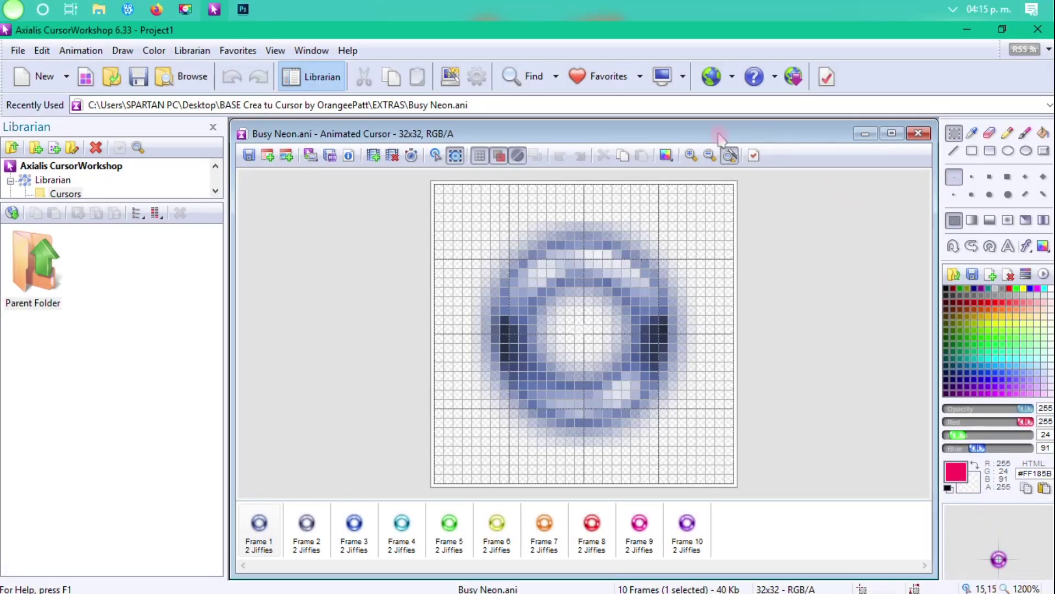
{"action": "left_click", "coordinate": [918, 133]}
{"action": "left_click", "coordinate": [967, 29]}
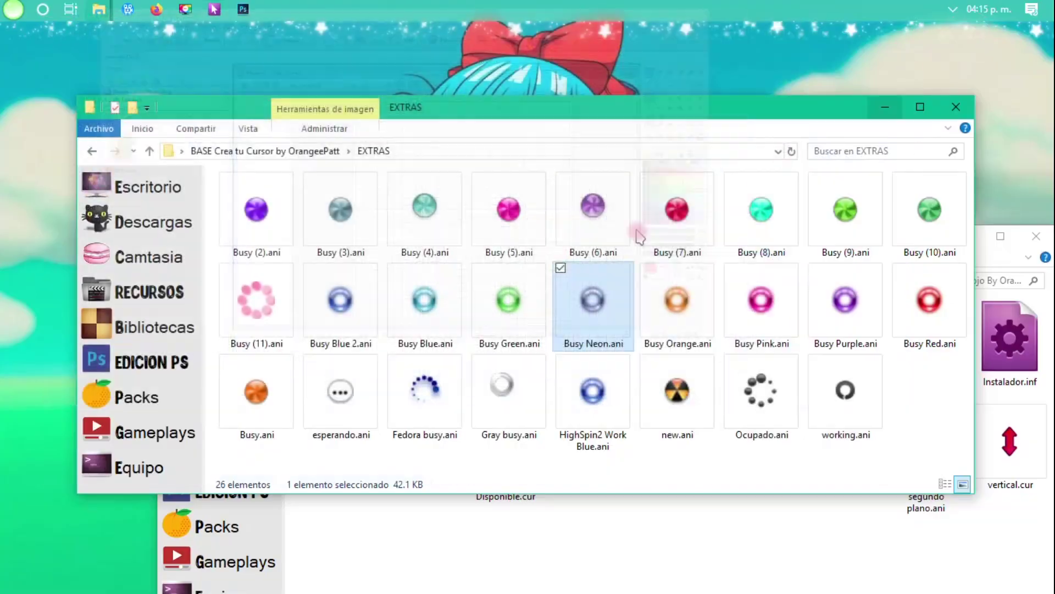
- Open Busy (4).ani in CursorWorkshop, check its animation in the 1:1 preview, and return to the EXTRAS folder
{"action": "left_click", "coordinate": [425, 237]}
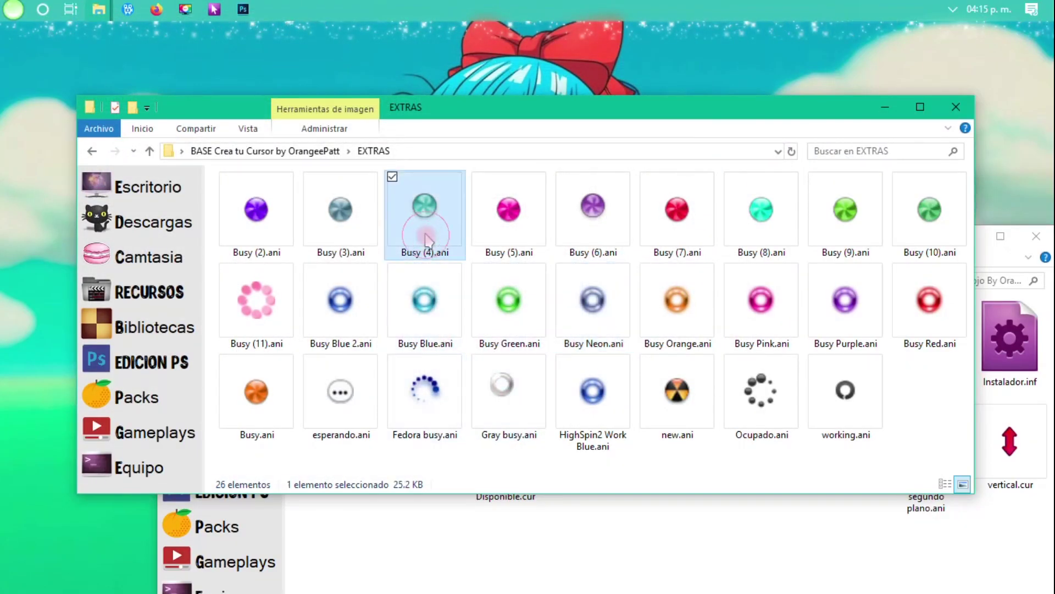
{"action": "left_click", "coordinate": [369, 230]}
{"action": "left_click_drag", "start_coordinate": [425, 220], "coordinate": [391, 299]}
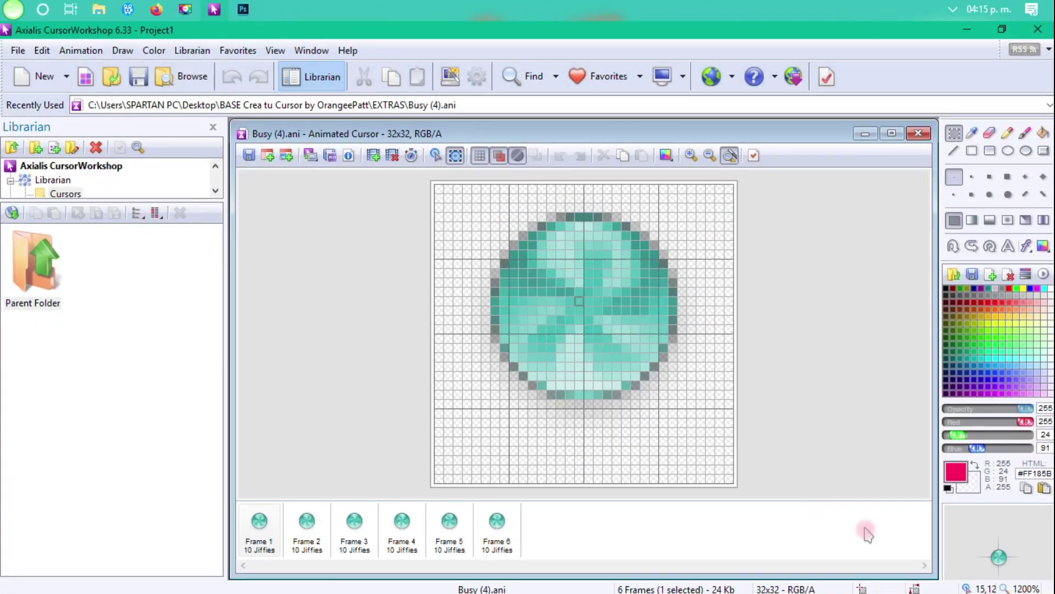
{"action": "left_click_drag", "start_coordinate": [893, 347], "coordinate": [861, 297]}
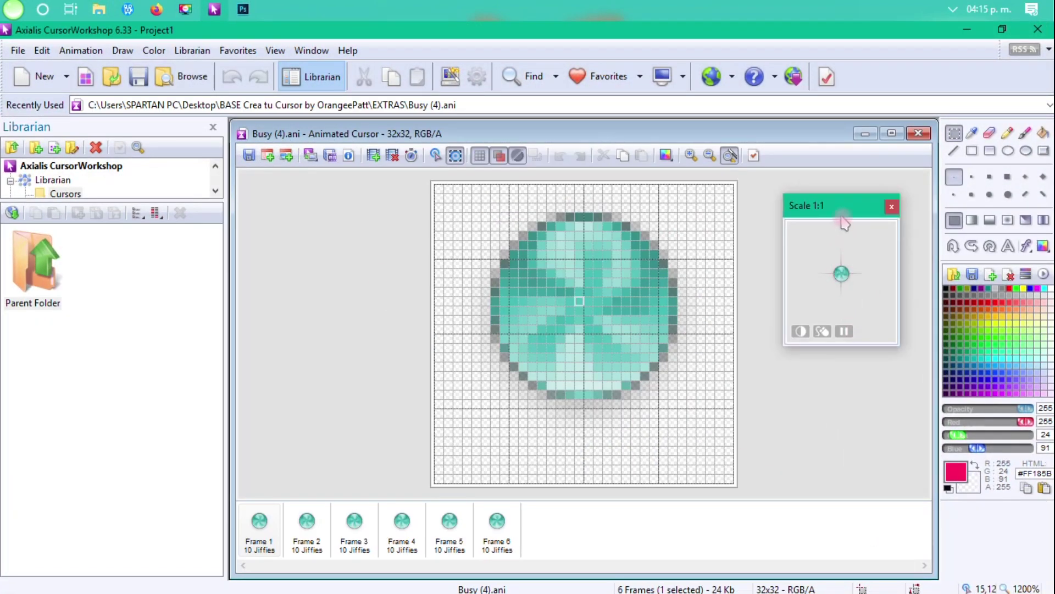
{"action": "left_click_drag", "start_coordinate": [982, 464], "coordinate": [990, 491]}
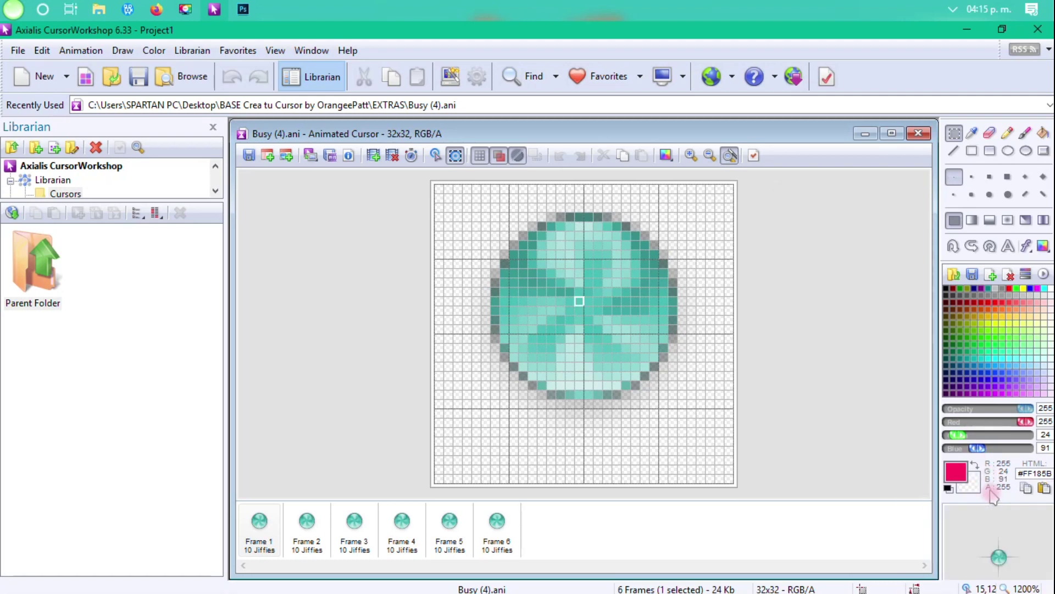
{"action": "left_click", "coordinate": [967, 30]}
- Copy Busy (4).ani from EXTRAS into the Nueva carpeta folder that holds the exported PNGs
{"action": "key", "text": "ctrl+c"}
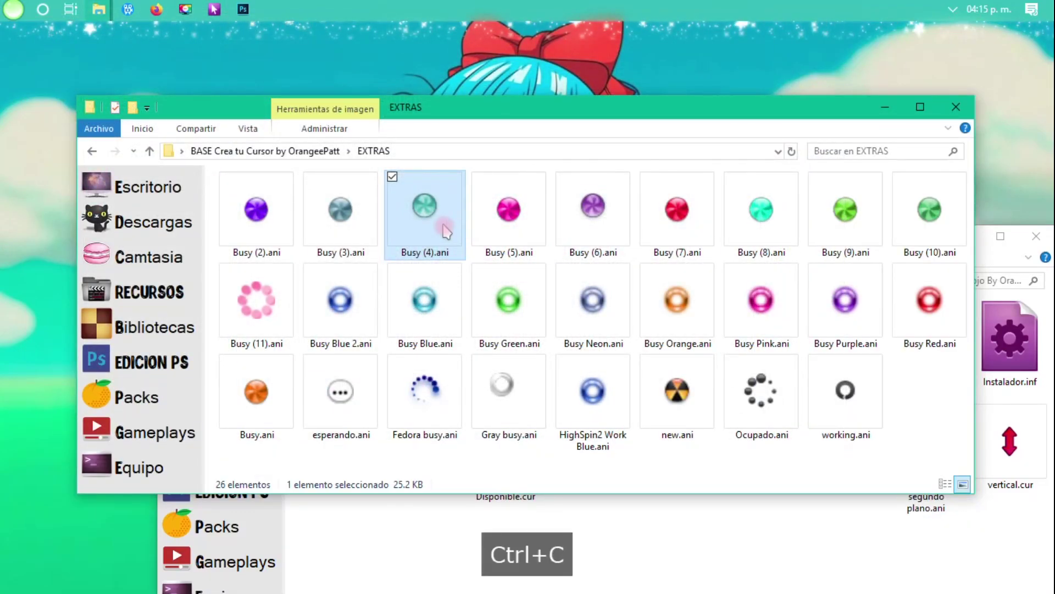
{"action": "key", "text": "BackSpace"}
{"action": "double_click", "coordinate": [356, 240]}
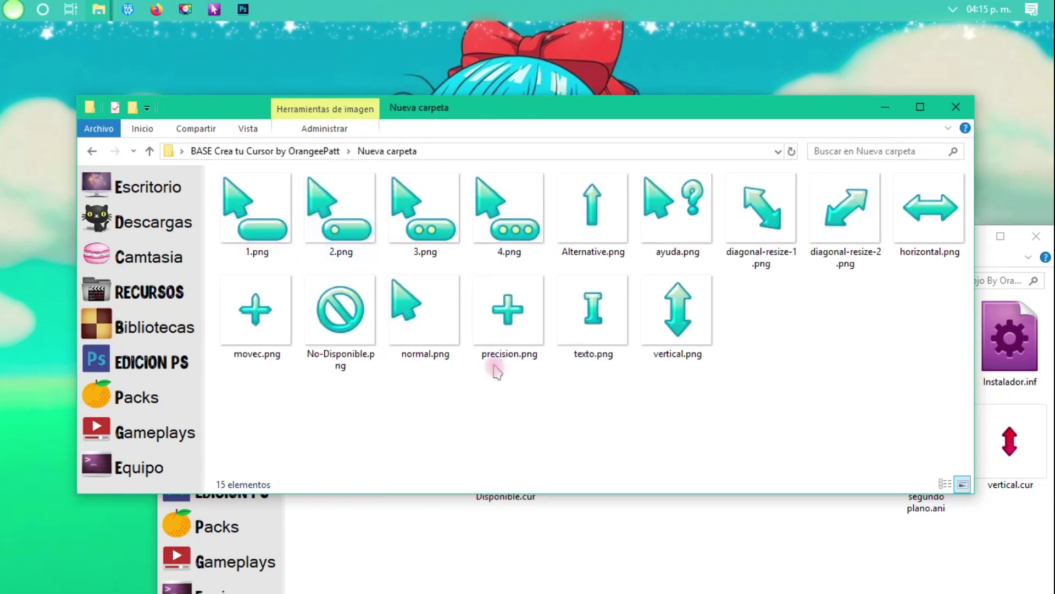
{"action": "key", "text": "ctrl+v"}
- Rename the copied busy cursor as Ocupado.ani
{"action": "key", "text": "F2"}
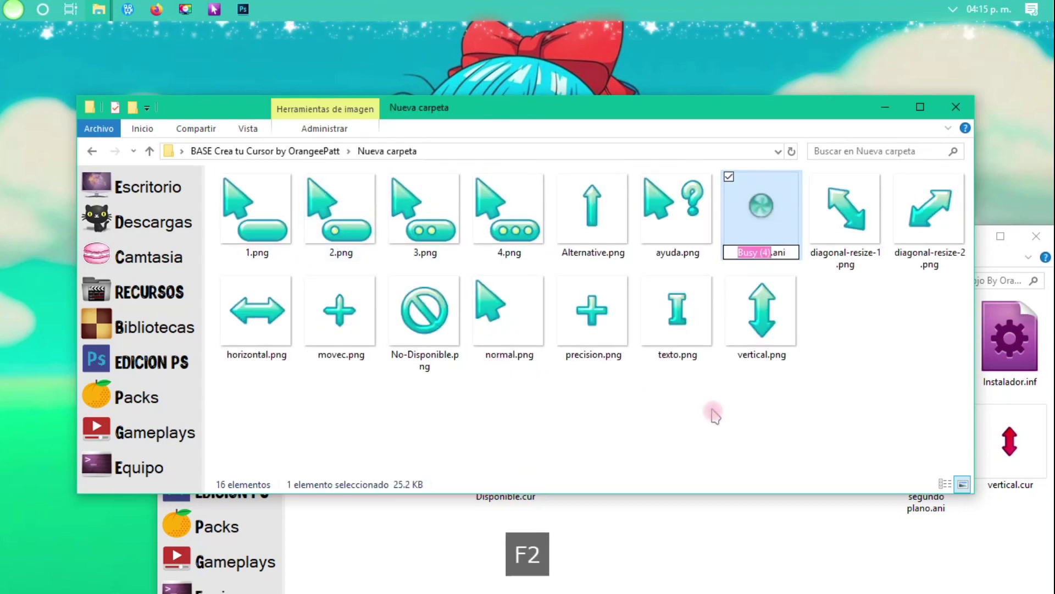
{"action": "type", "text": "O"}
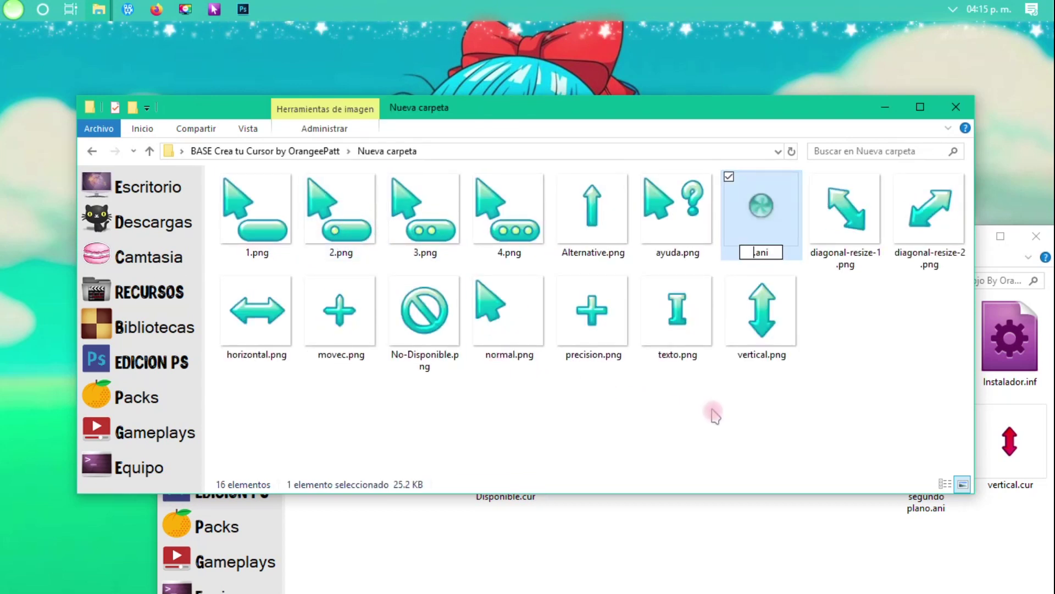
{"action": "type", "text": "cupado"}
{"action": "key", "text": "Return"}
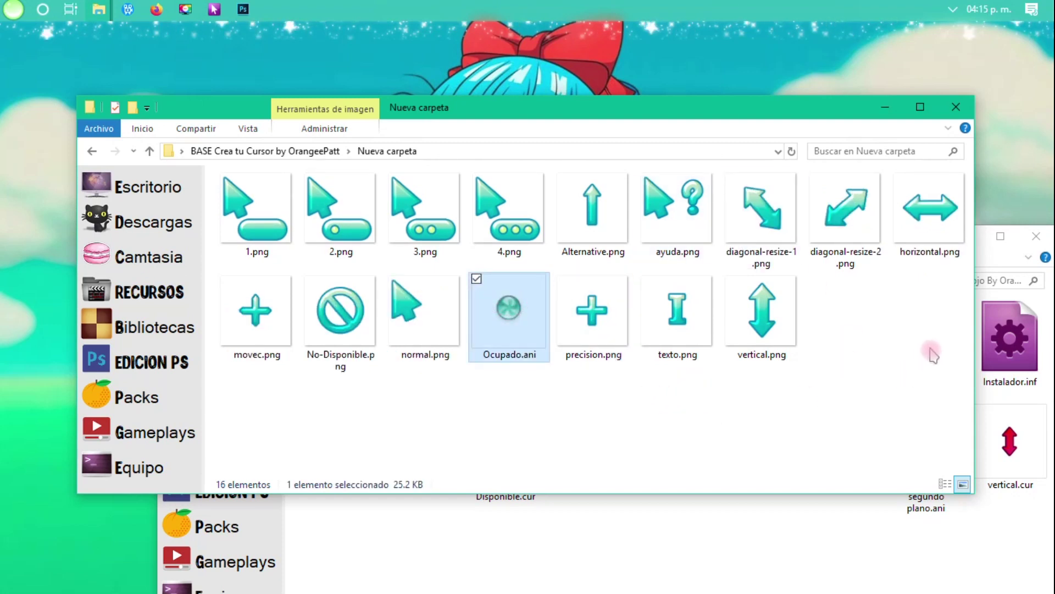
- Create a subfolder inside Nueva carpeta and move all the exported PNG images into it, leaving Ocupado.ani outside
{"action": "left_click", "coordinate": [134, 107]}
{"action": "left_click", "coordinate": [332, 212]}
{"action": "left_click", "coordinate": [846, 311], "text": "shift"}
{"action": "left_click_drag", "start_coordinate": [577, 318], "coordinate": [270, 223]}
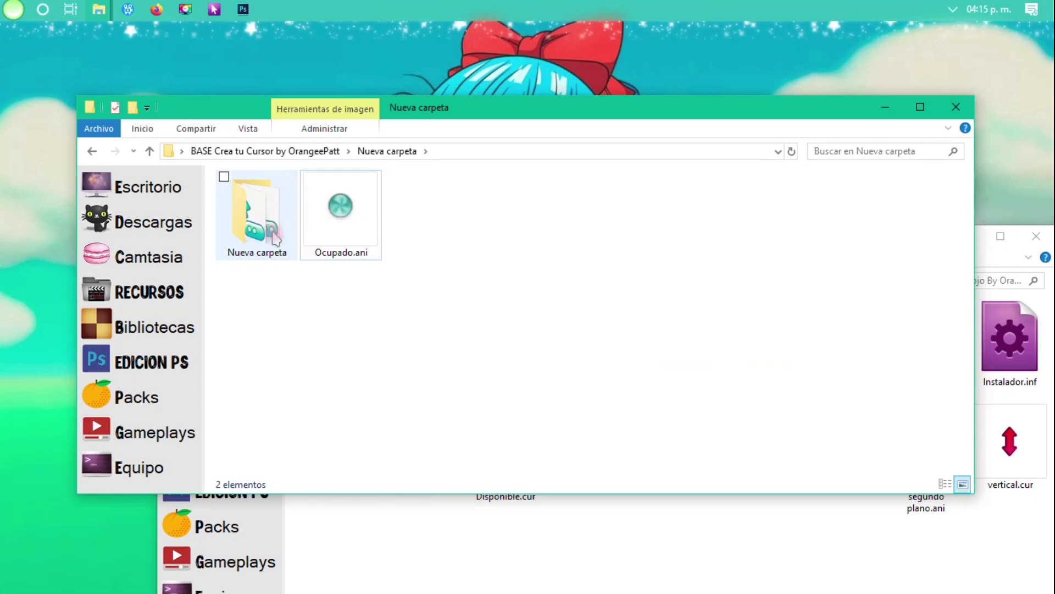
{"action": "left_click", "coordinate": [351, 231]}
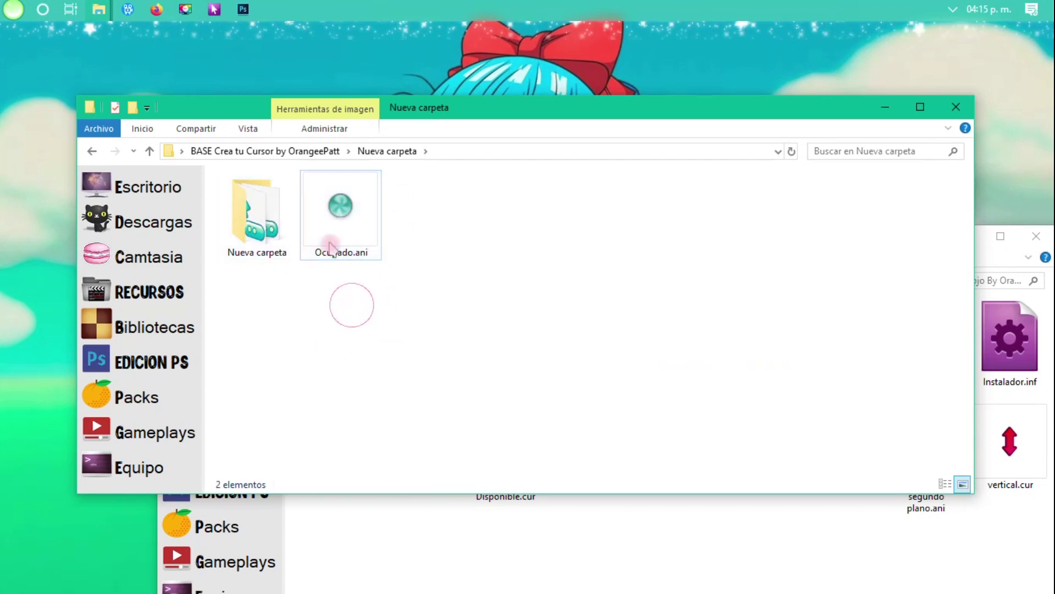
{"action": "left_click", "coordinate": [258, 214]}
- Copy Escritura a Mano.ani from the Cursor Rojo By OrangeePatt folder into Nueva carpeta beside Ocupado.ani
{"action": "left_click", "coordinate": [968, 516]}
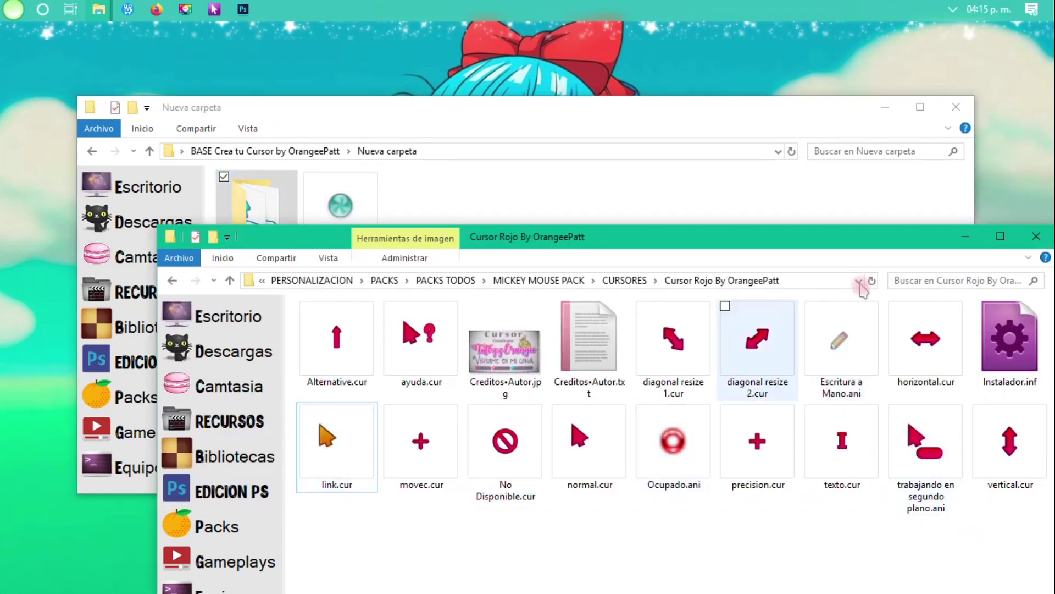
{"action": "left_click", "coordinate": [341, 456]}
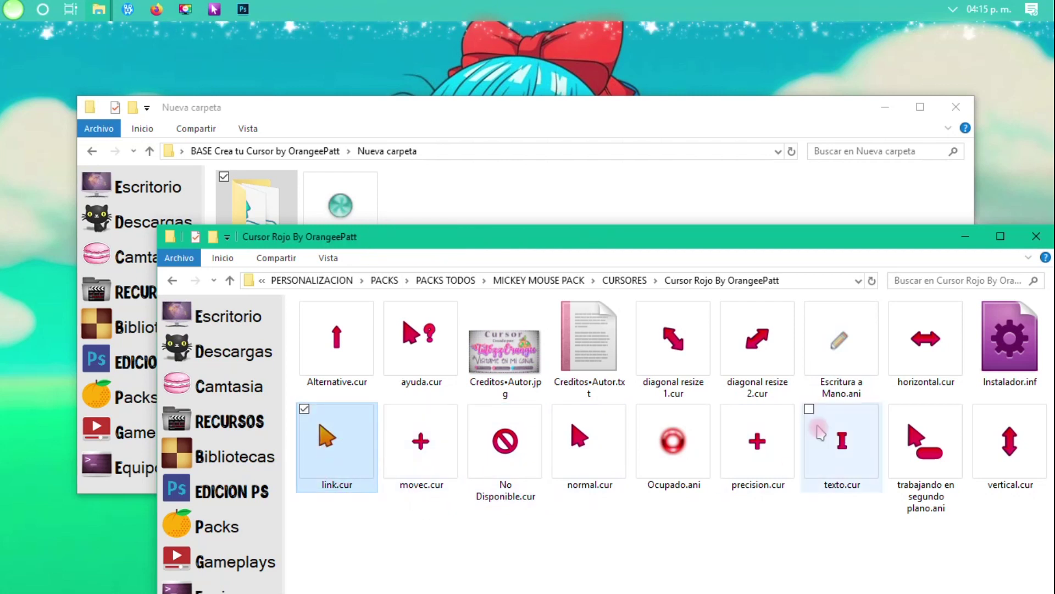
{"action": "left_click", "coordinate": [833, 361], "text": "ctrl"}
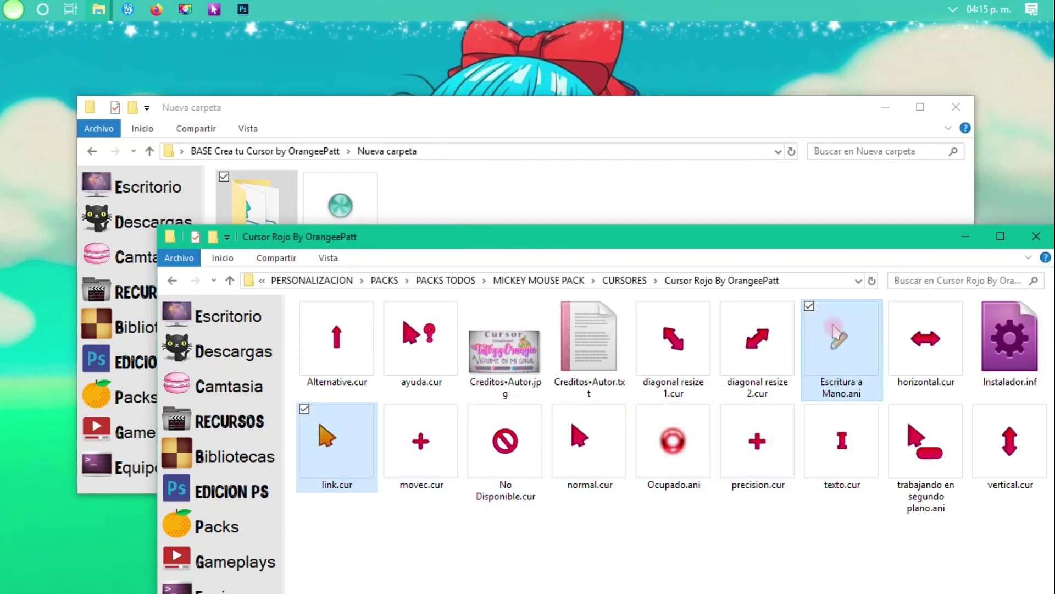
{"action": "left_click", "coordinate": [839, 335]}
{"action": "key", "text": "ctrl+c"}
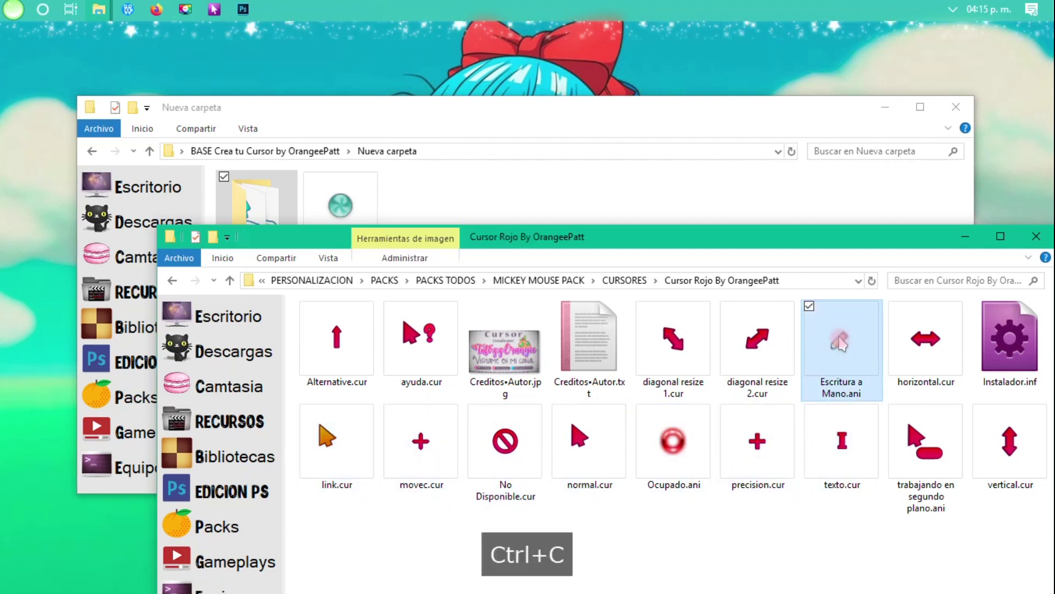
{"action": "left_click", "coordinate": [467, 209]}
{"action": "key", "text": "ctrl+v"}
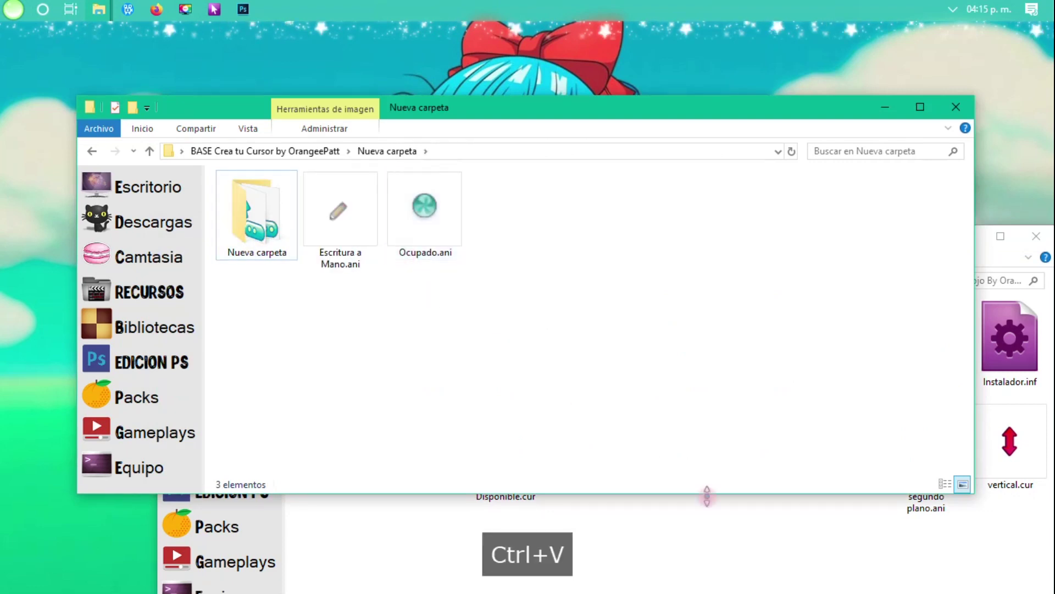
{"action": "left_click", "coordinate": [729, 537]}
{"action": "left_click", "coordinate": [837, 363]}
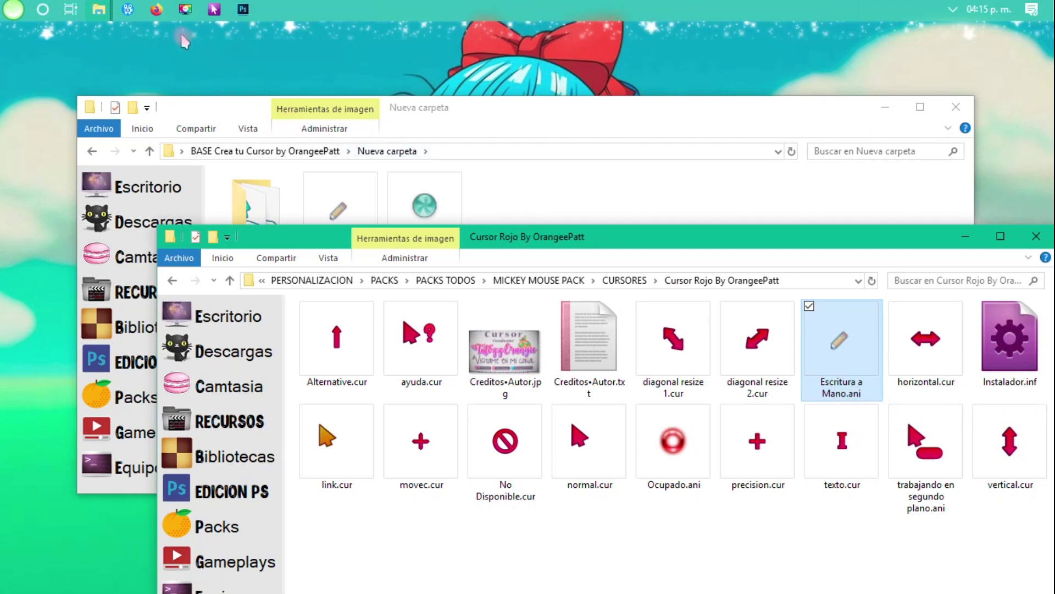
{"action": "left_click", "coordinate": [244, 10]}
{"action": "key", "text": "space"}
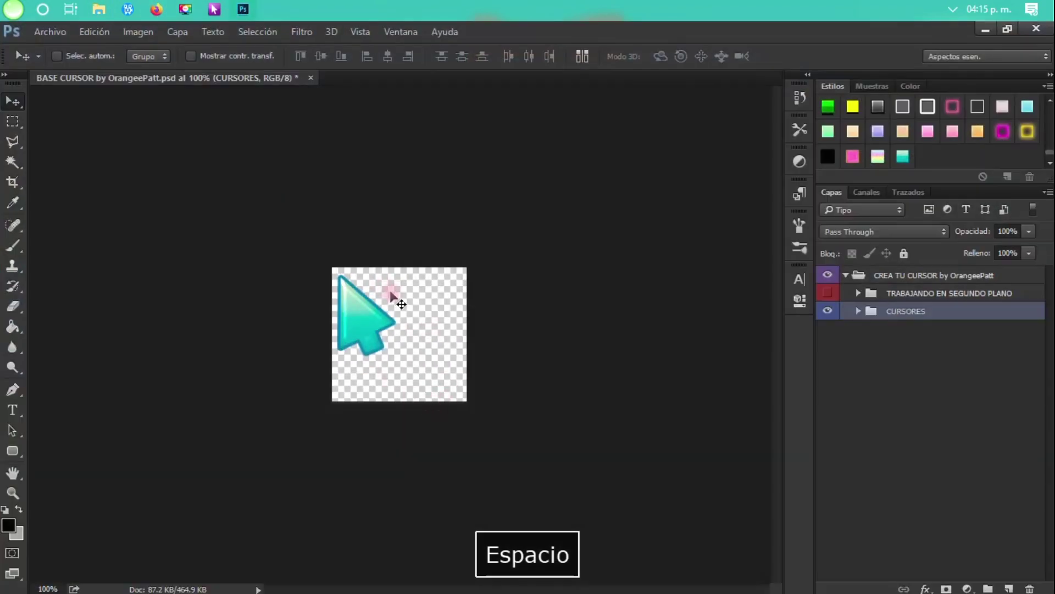
{"action": "left_click", "coordinate": [243, 10]}
{"action": "key", "text": "space"}
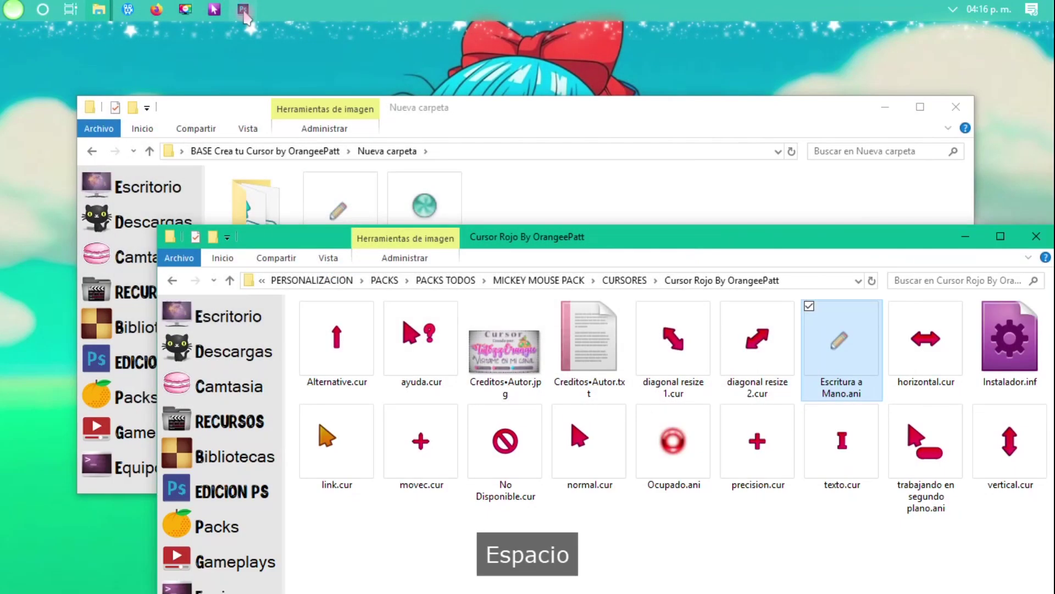
- Switch to Photoshop, expand the CURSORES group and select the normal layer, keeping it visible
{"action": "left_click", "coordinate": [361, 459]}
{"action": "left_click", "coordinate": [243, 10]}
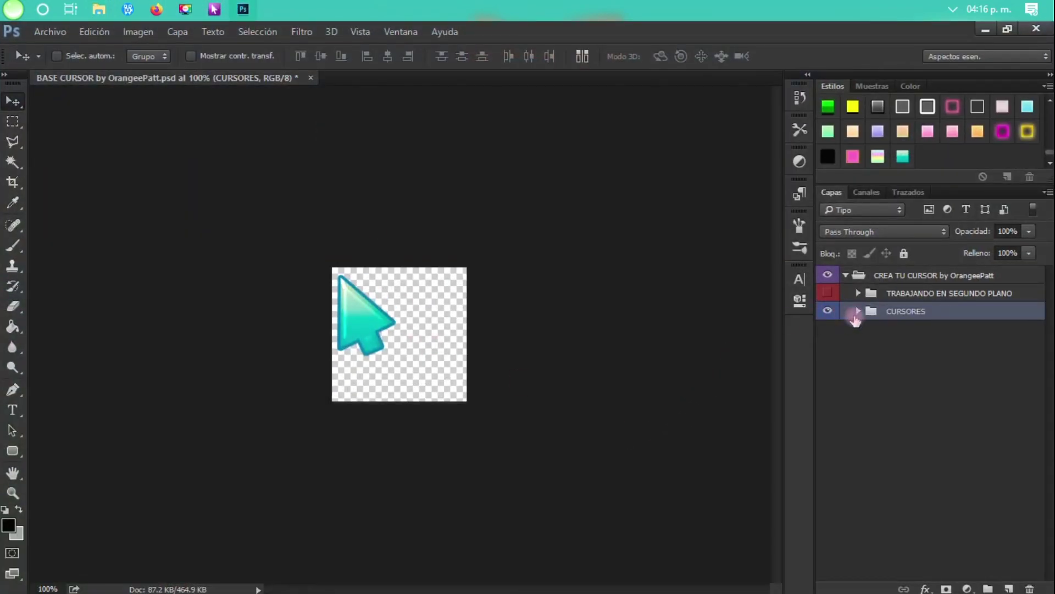
{"action": "left_click", "coordinate": [858, 312]}
{"action": "scroll", "coordinate": [942, 472], "scroll_direction": "down", "scroll_amount": 2}
{"action": "left_click", "coordinate": [931, 544]}
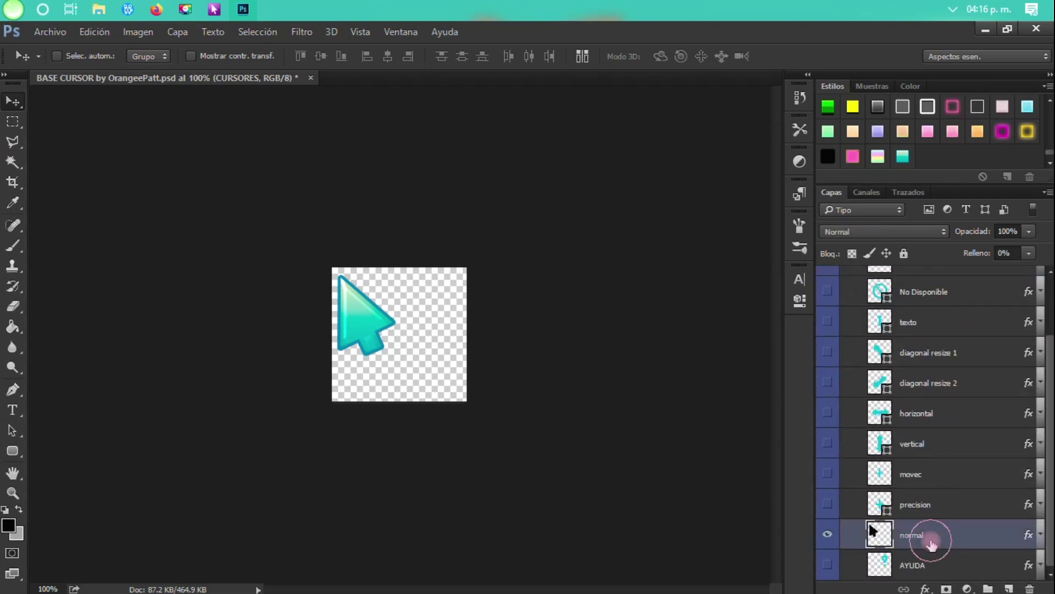
{"action": "left_click", "coordinate": [828, 534]}
{"action": "left_click", "coordinate": [828, 534]}
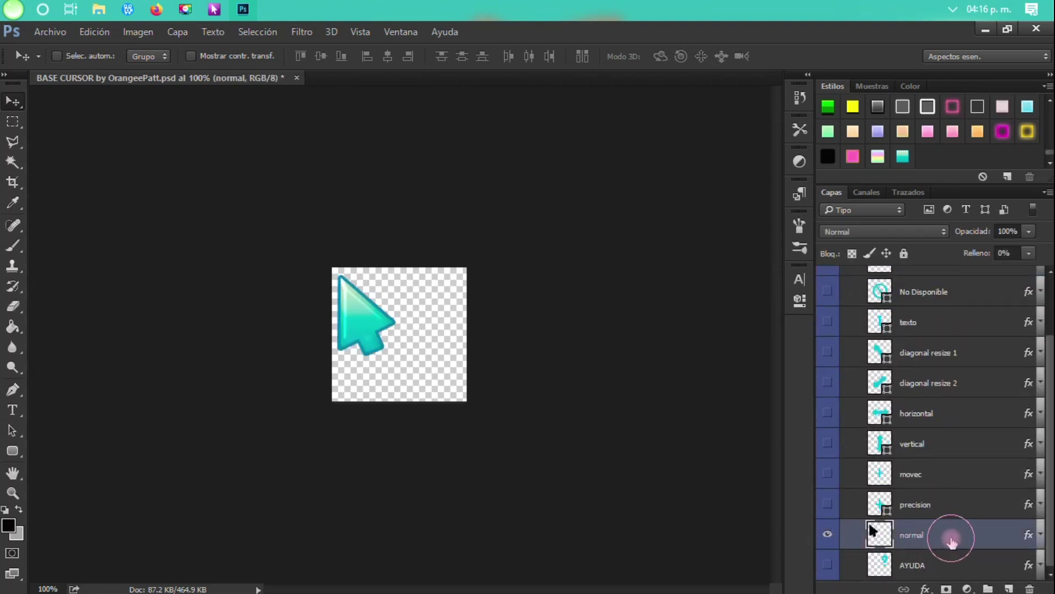
- Try a light-blue-to-pink gradient in the Gradient Overlay of the normal layer
{"action": "double_click", "coordinate": [951, 539]}
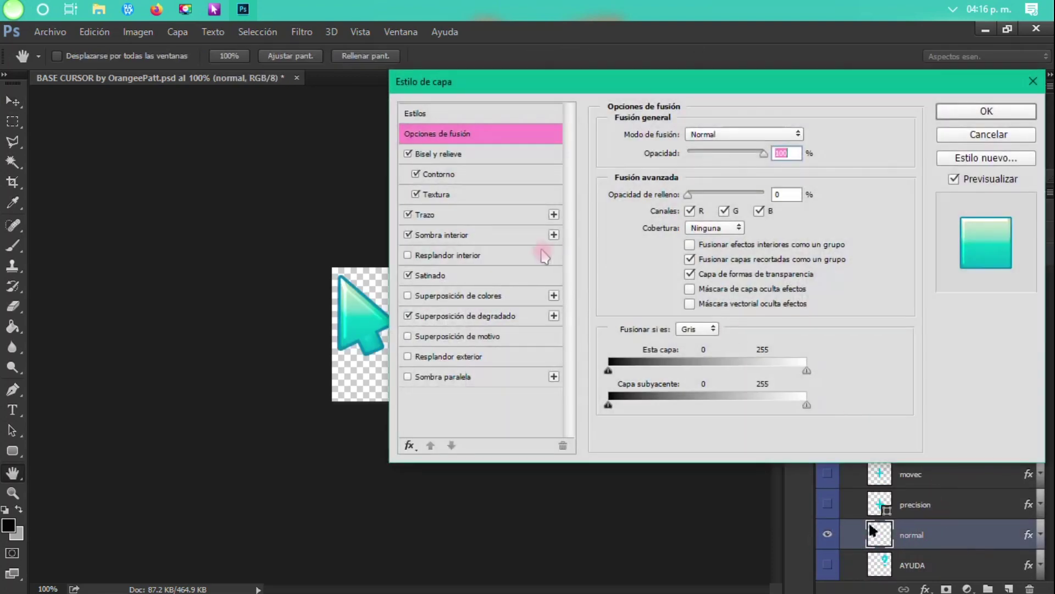
{"action": "left_click", "coordinate": [439, 316]}
{"action": "left_click", "coordinate": [761, 172]}
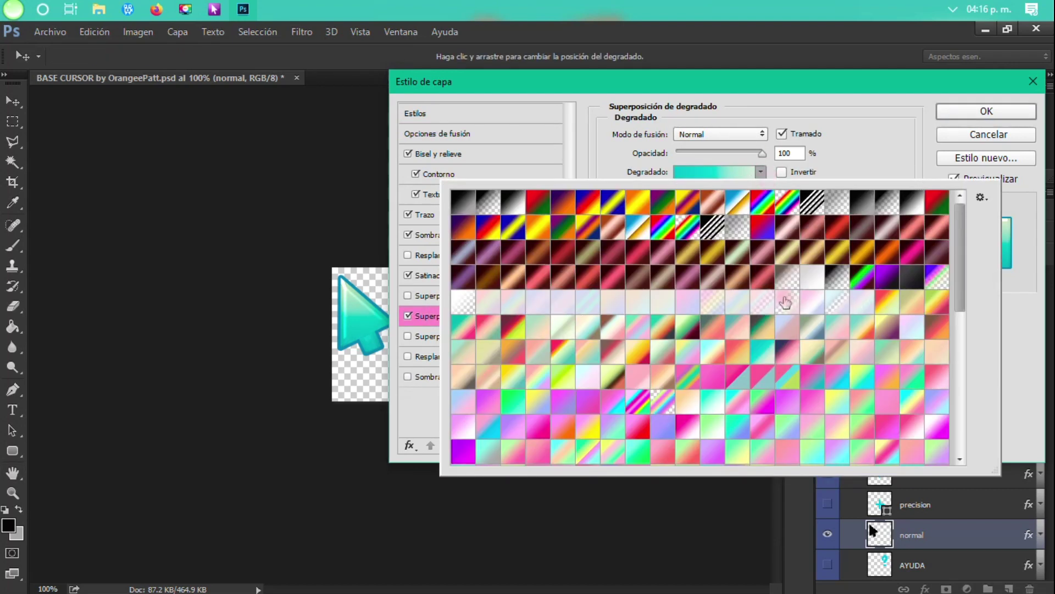
{"action": "scroll", "coordinate": [787, 324], "scroll_direction": "down", "scroll_amount": 3}
{"action": "scroll", "coordinate": [784, 319], "scroll_direction": "down", "scroll_amount": 2}
{"action": "left_click", "coordinate": [539, 387]}
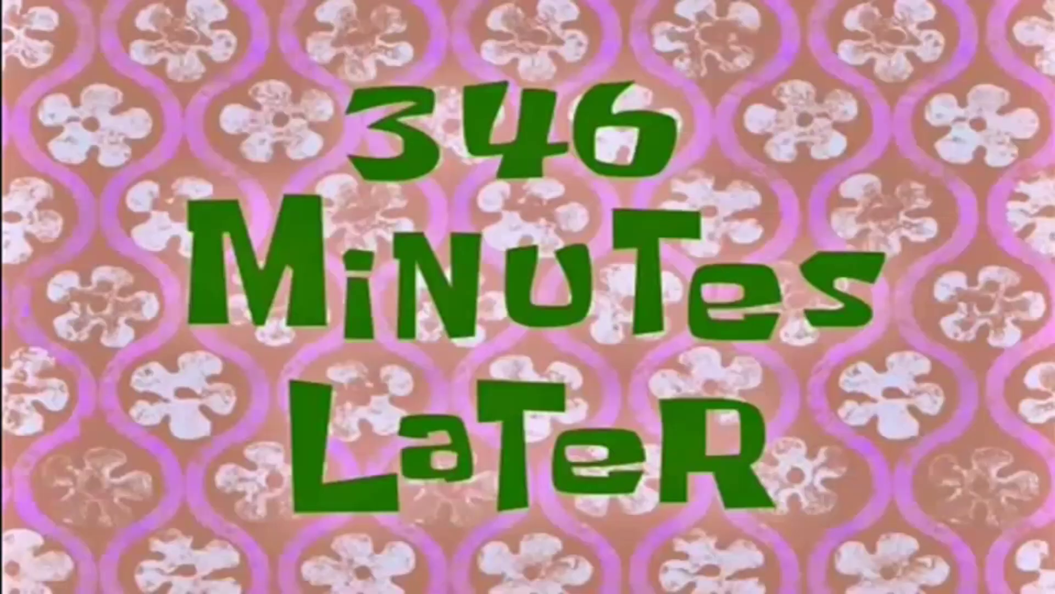
{"action": "key", "text": "ctrl+z"}
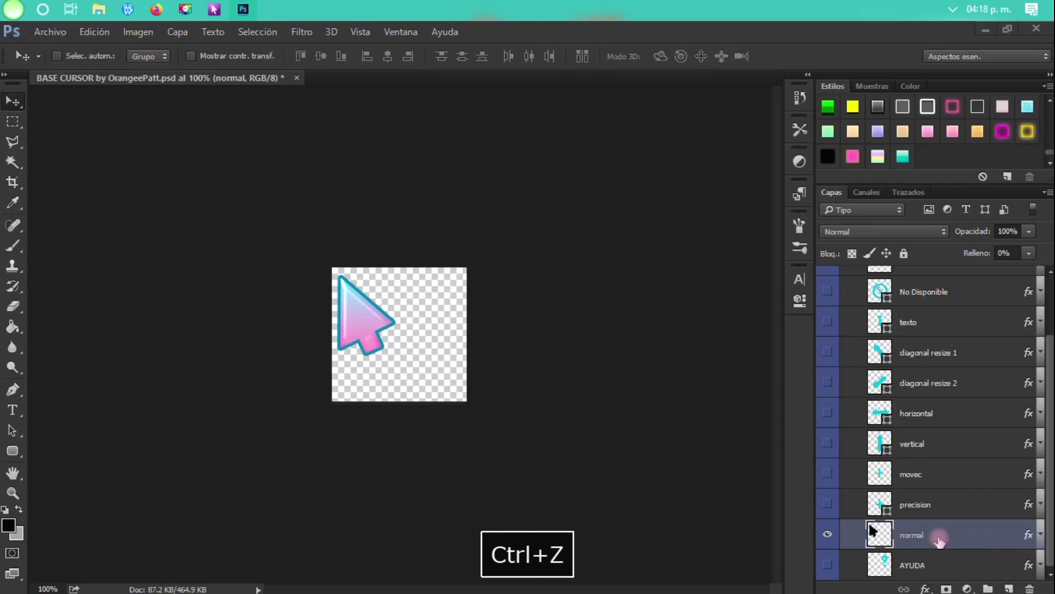
{"action": "left_click", "coordinate": [869, 518]}
- Export the pink cursor for web as a PNG-24 image named link in the outer Nueva carpeta
{"action": "left_click", "coordinate": [43, 38]}
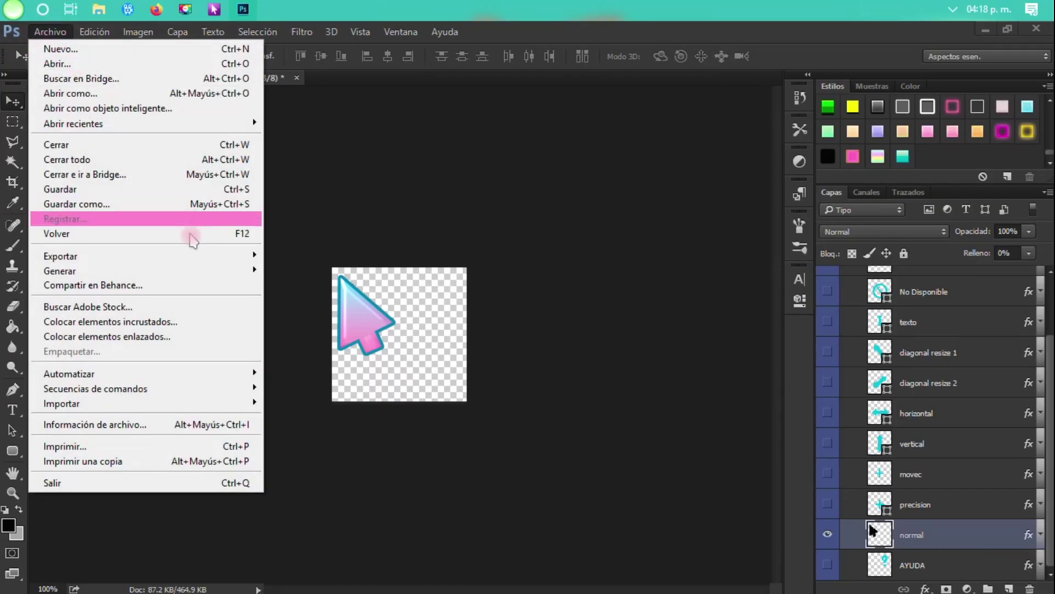
{"action": "mouse_move", "coordinate": [211, 257]}
{"action": "left_click", "coordinate": [367, 314]}
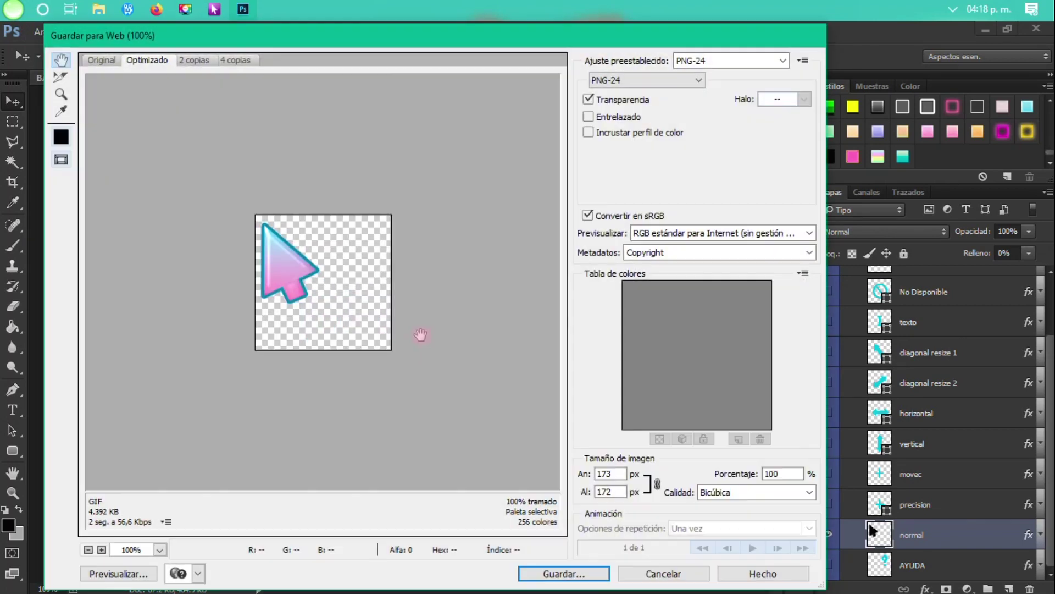
{"action": "left_click", "coordinate": [549, 574]}
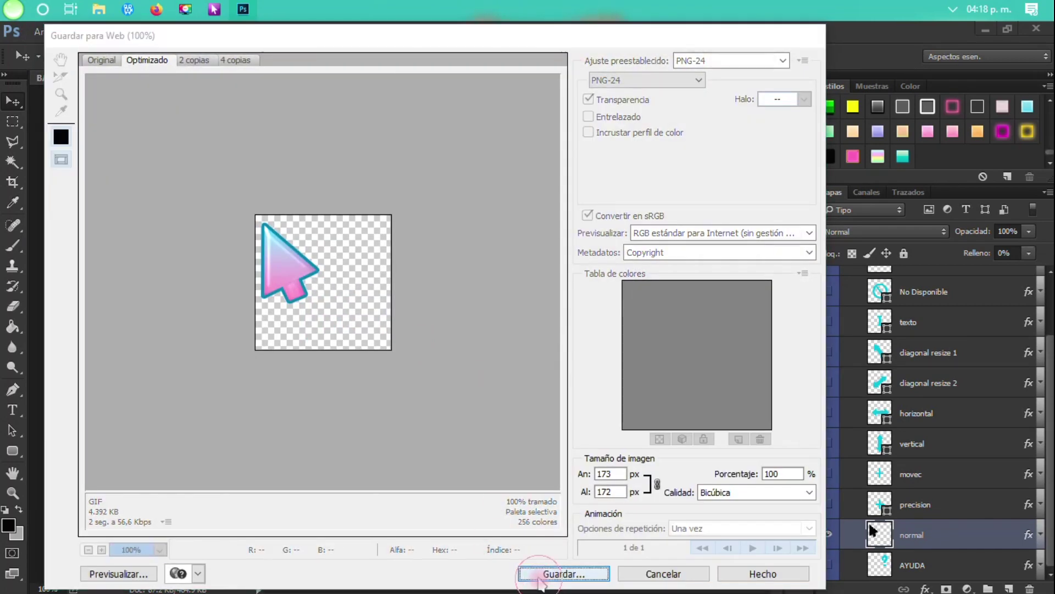
{"action": "type", "text": "link"}
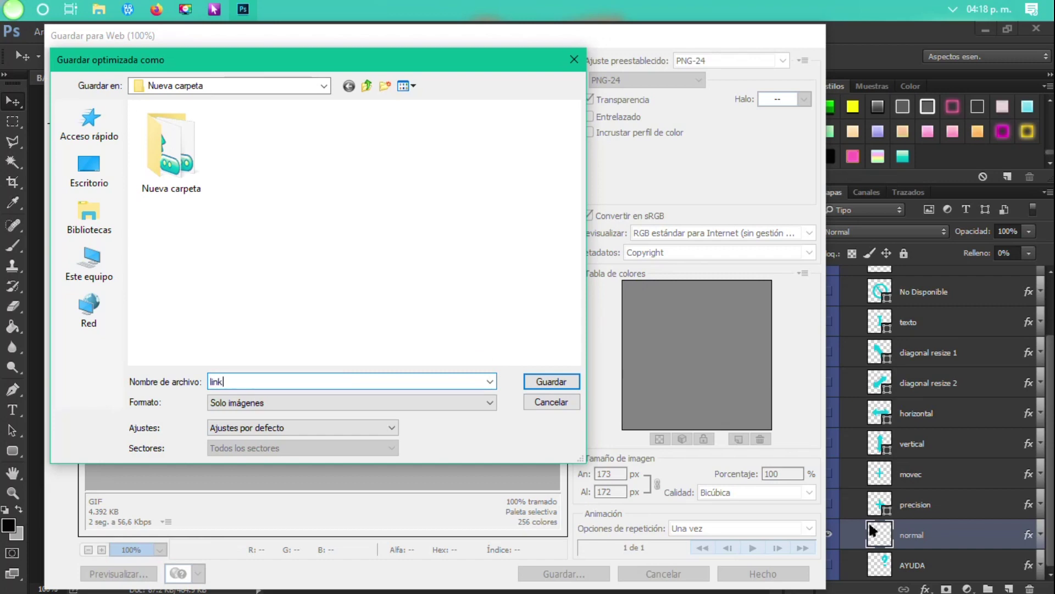
{"action": "key", "text": "Return"}
- Move link.png into the inner Nueva carpeta and check it among the other exported PNGs
{"action": "key", "text": "alt+Tab"}
{"action": "left_click_drag", "start_coordinate": [427, 324], "coordinate": [385, 273]}
{"action": "left_click_drag", "start_coordinate": [421, 215], "coordinate": [264, 222]}
{"action": "double_click", "coordinate": [257, 214]}
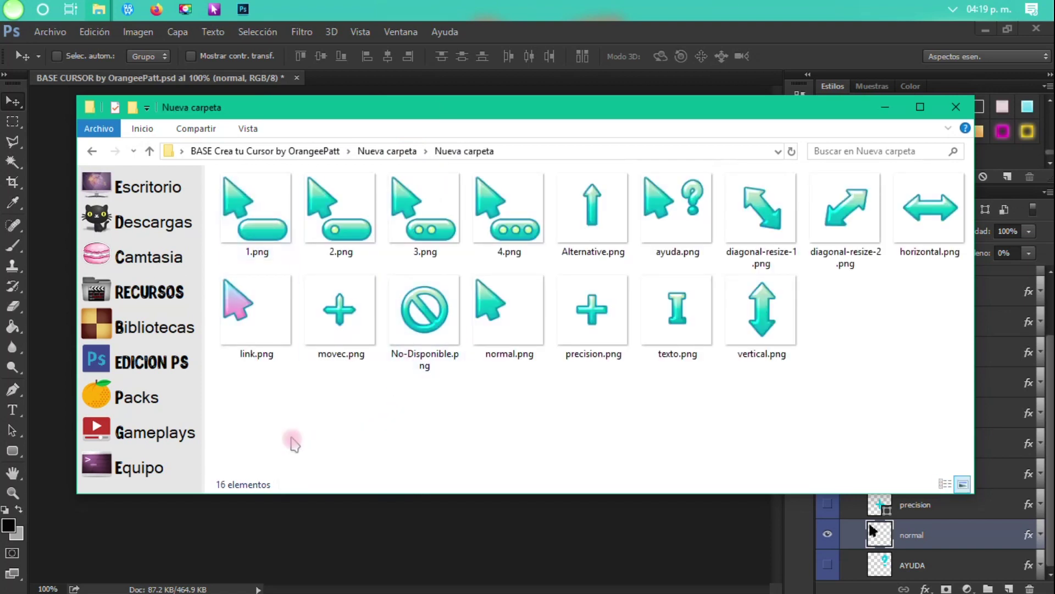
{"action": "left_click_drag", "start_coordinate": [267, 411], "coordinate": [989, 221]}
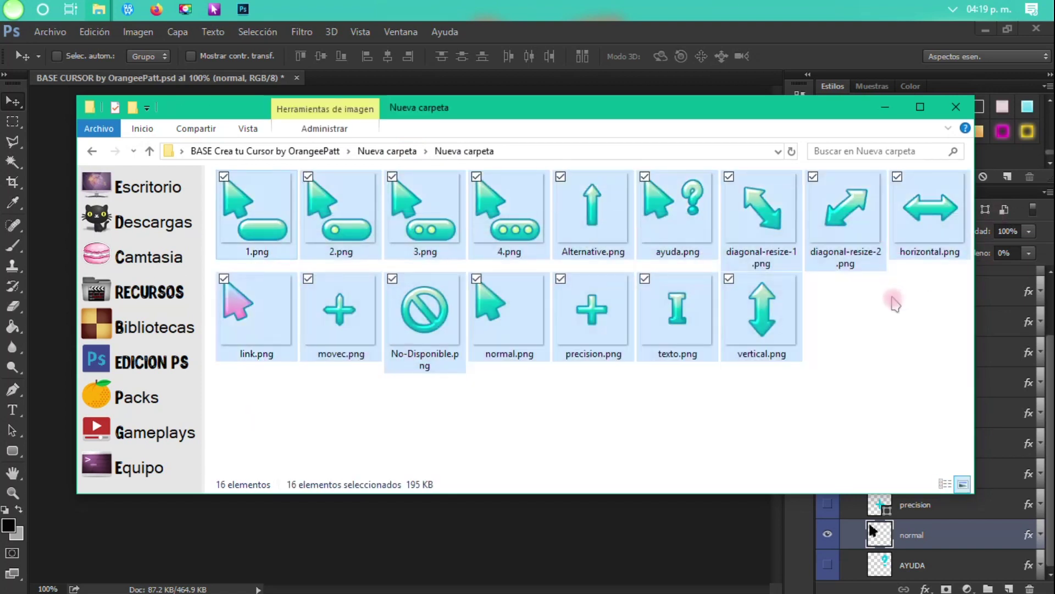
{"action": "left_click", "coordinate": [894, 303]}
{"action": "left_click", "coordinate": [257, 324]}
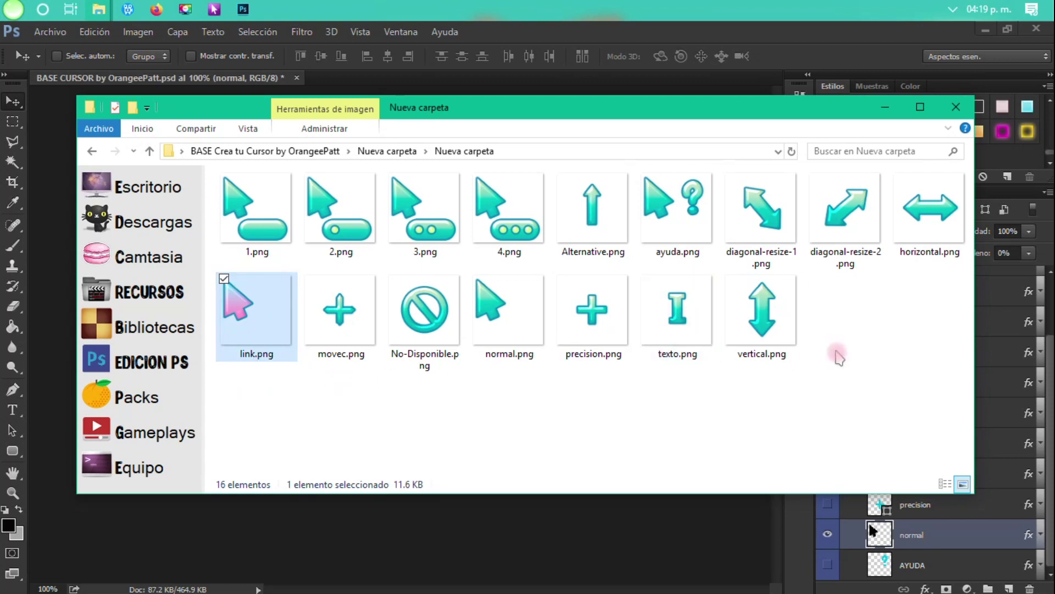
- Return to Photoshop and undo the pink gradient on the normal layer by stepping back in the history
{"action": "left_click", "coordinate": [834, 41]}
{"action": "key", "text": "space"}
{"action": "key", "text": "ctrl+z"}
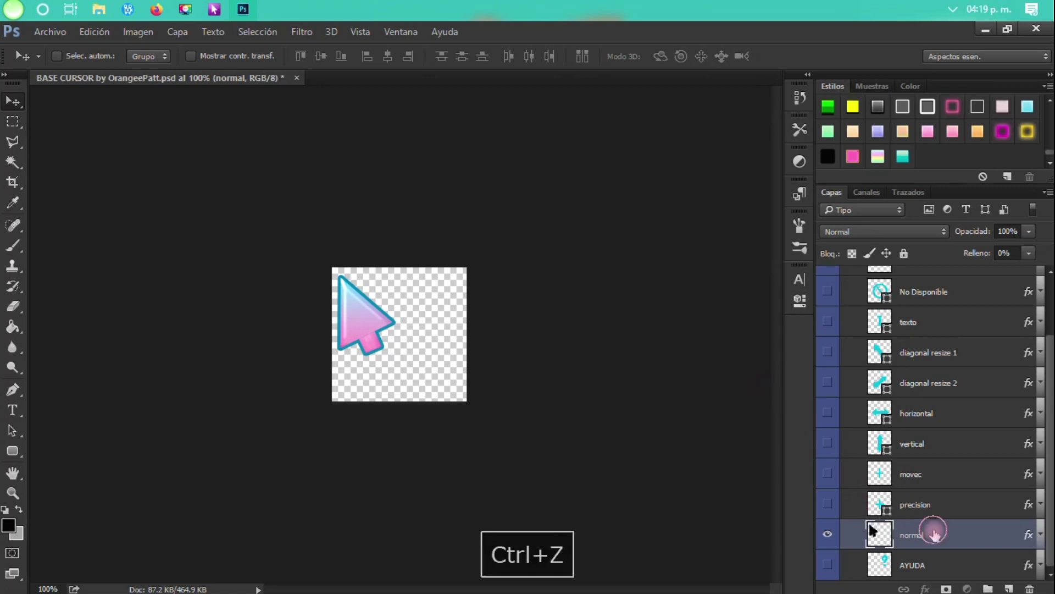
{"action": "left_click", "coordinate": [103, 31]}
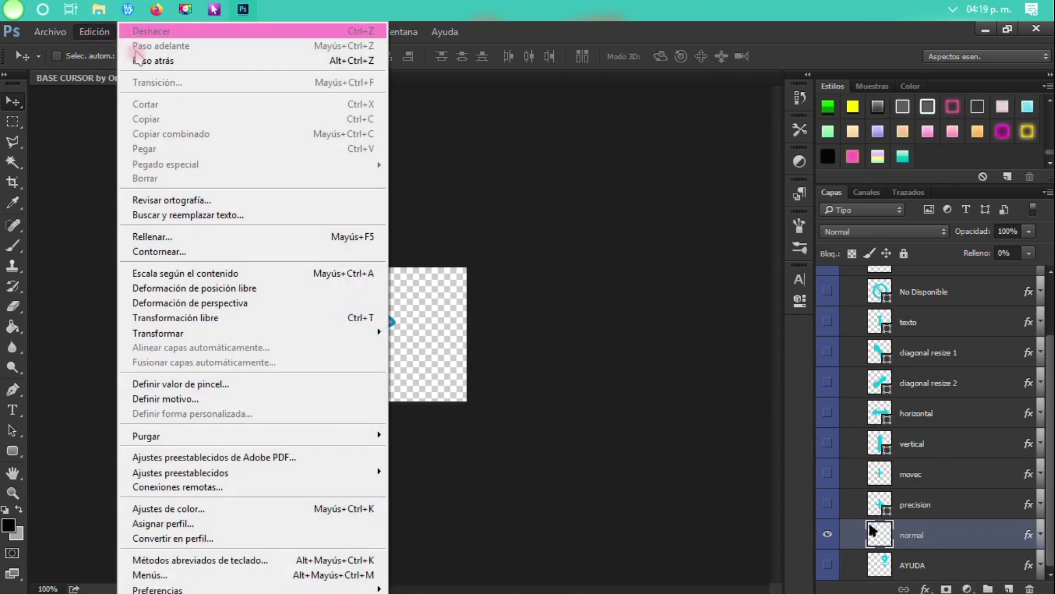
{"action": "left_click", "coordinate": [157, 65]}
- Shift the normal layer's turquoise Gradient Overlay downward on the canvas so the pale tone fills most of the arrow
{"action": "double_click", "coordinate": [934, 528]}
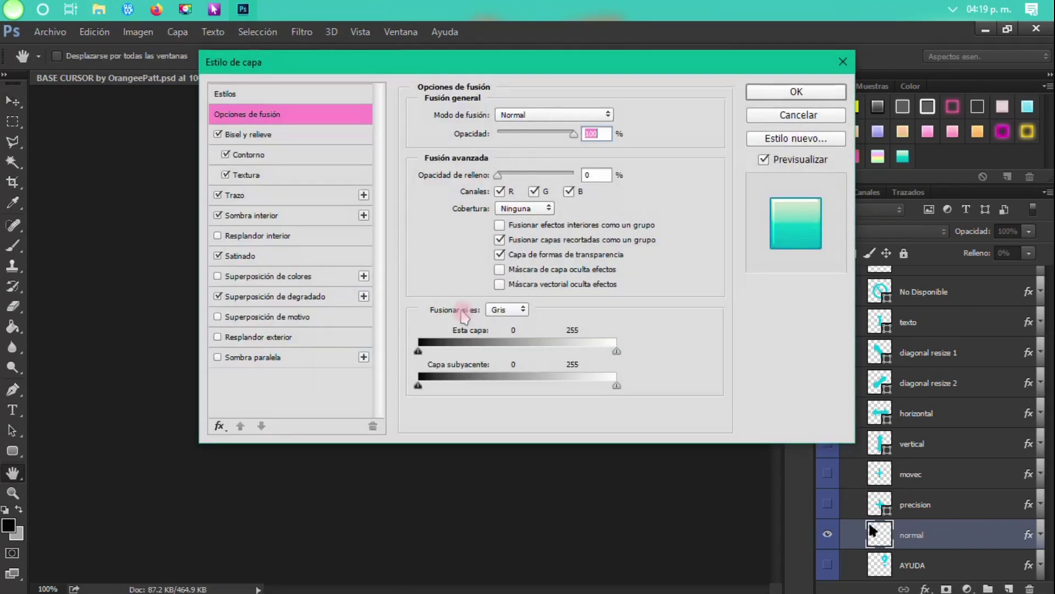
{"action": "left_click", "coordinate": [289, 299]}
{"action": "left_click_drag", "start_coordinate": [423, 66], "coordinate": [666, 78]}
{"action": "left_click_drag", "start_coordinate": [405, 306], "coordinate": [407, 331]}
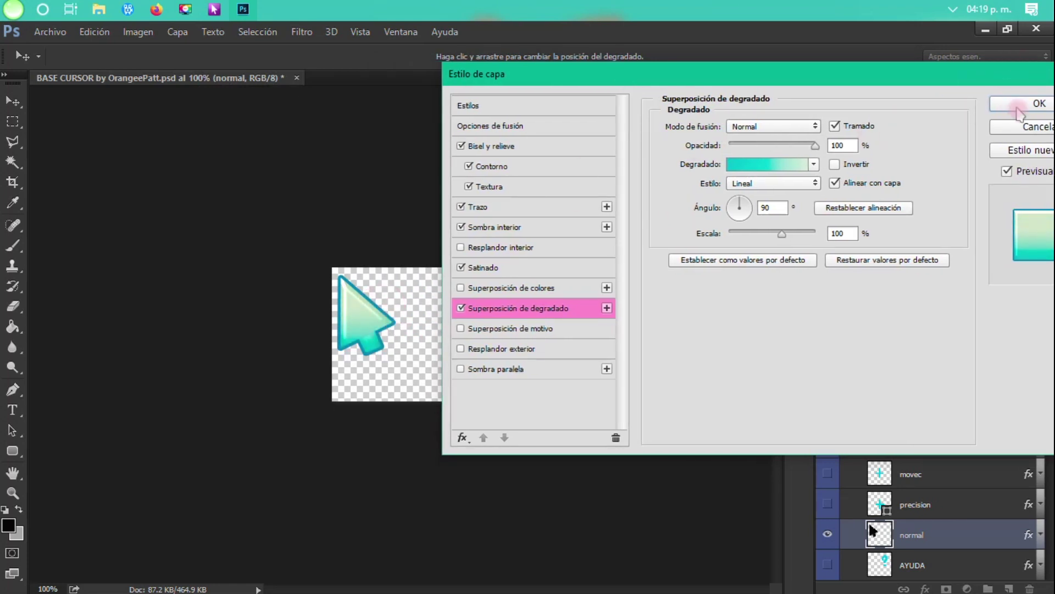
{"action": "left_click", "coordinate": [1035, 103]}
- Export the pale cursor for web as a PNG-24 image, replacing link.png in the inner Nueva carpeta
{"action": "left_click", "coordinate": [50, 32]}
{"action": "mouse_move", "coordinate": [165, 250]}
{"action": "left_click", "coordinate": [388, 315]}
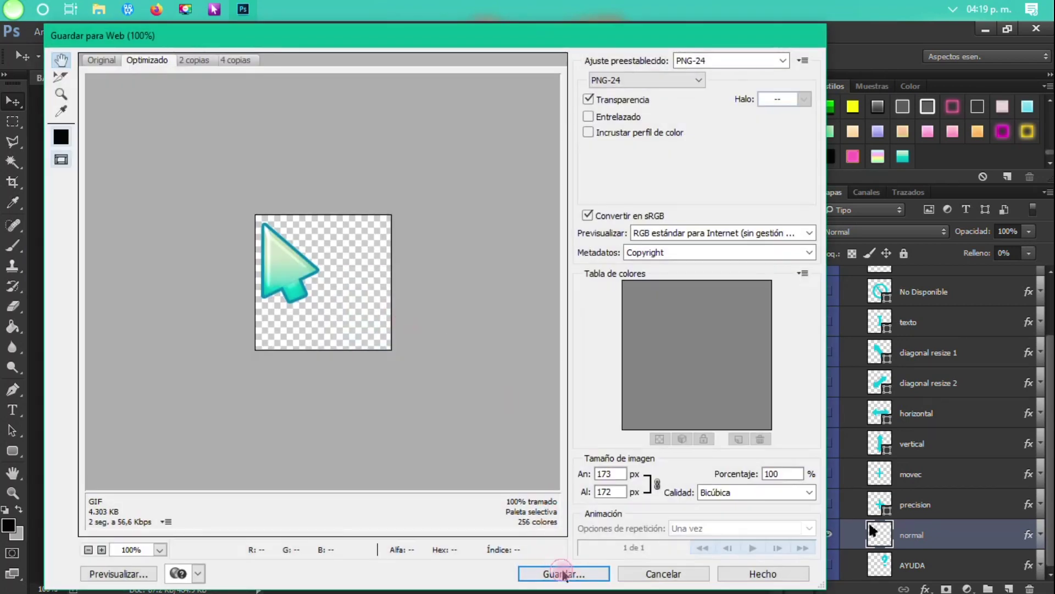
{"action": "left_click", "coordinate": [563, 574]}
{"action": "type", "text": "8"}
{"action": "key", "text": "Return"}
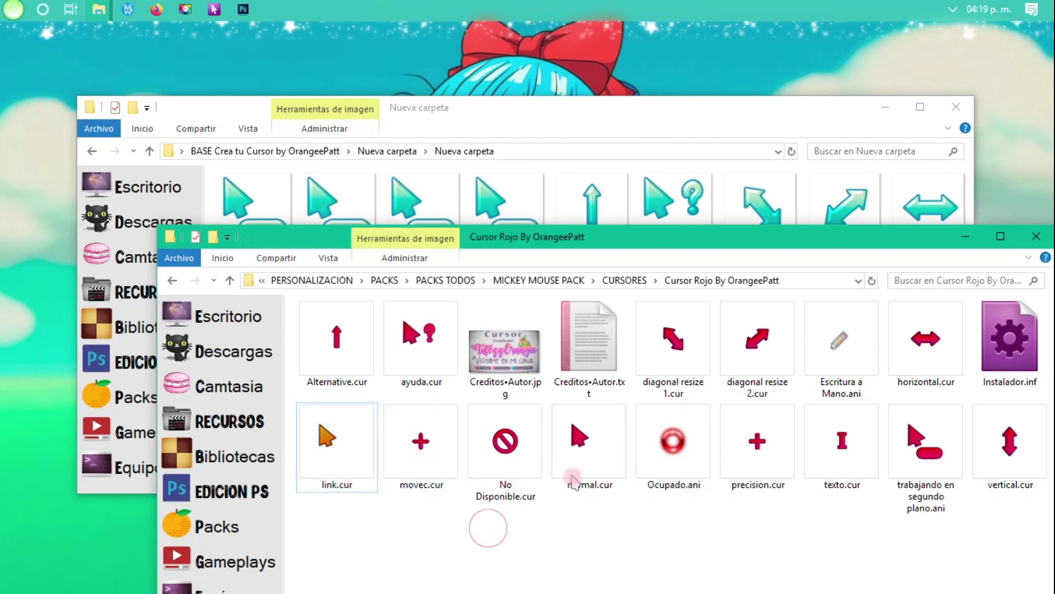
- Minimize the Cursor Rojo By OrangeePatt folder window and review the exported PNGs in the inner Nueva carpeta
{"action": "left_click_drag", "start_coordinate": [648, 254], "coordinate": [622, 160]}
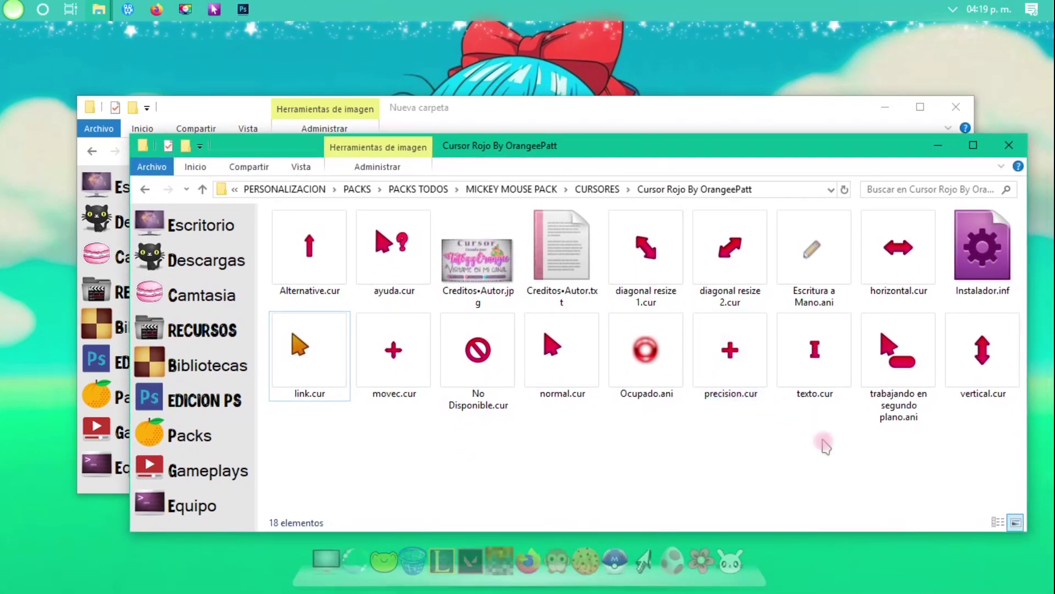
{"action": "left_click", "coordinate": [938, 146]}
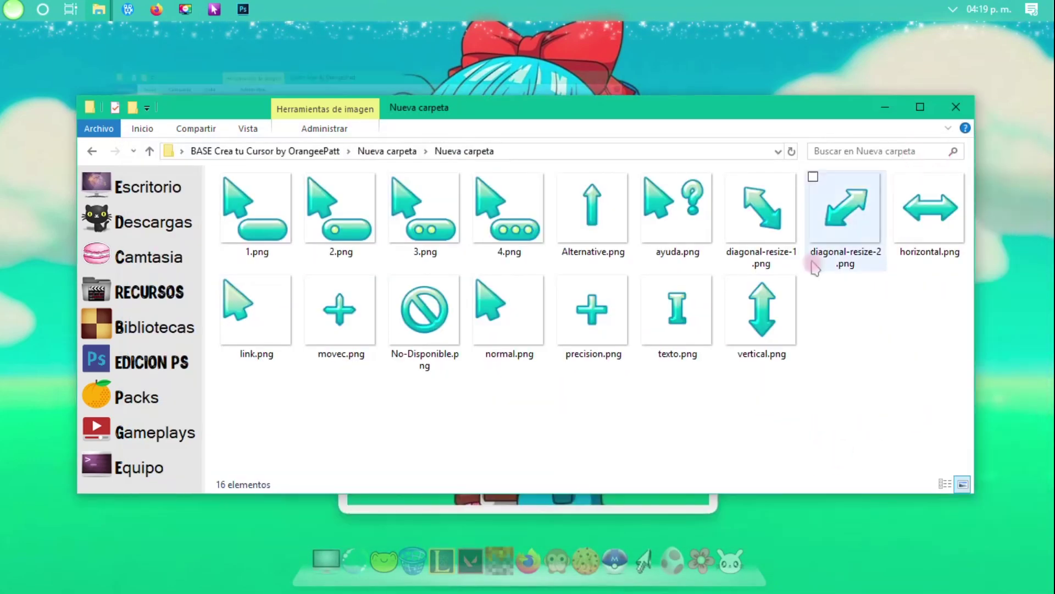
{"action": "left_click", "coordinate": [520, 350]}
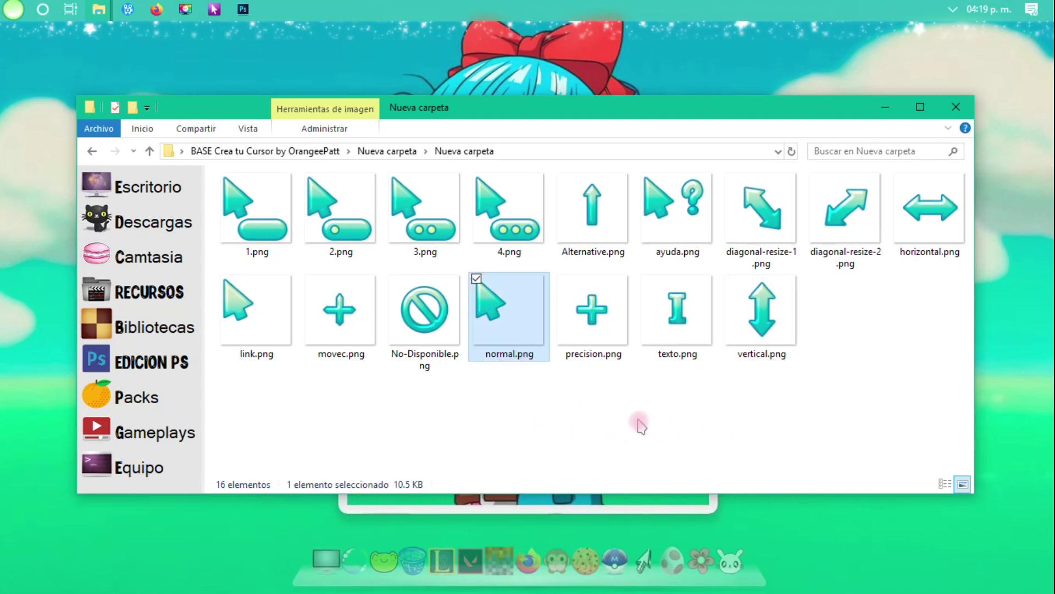
{"action": "left_click", "coordinate": [586, 204]}
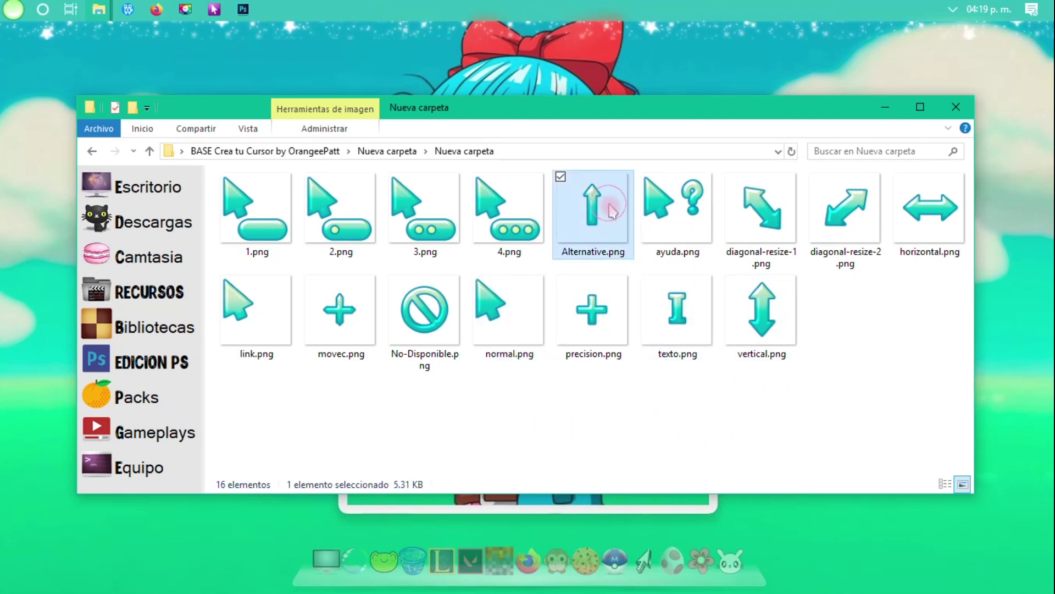
{"action": "left_click", "coordinate": [755, 280], "text": "shift"}
{"action": "left_click", "coordinate": [503, 419]}
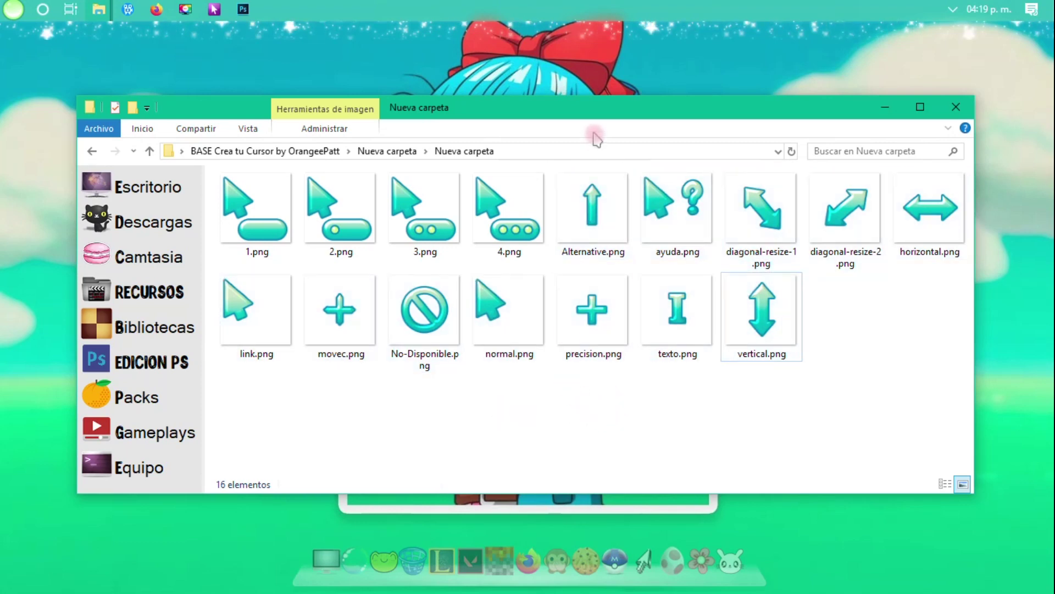
{"action": "left_click_drag", "start_coordinate": [593, 107], "coordinate": [603, 123]}
{"action": "left_click_drag", "start_coordinate": [625, 223], "coordinate": [454, 316]}
- Close the Busy (4).ani cursor and open Alternative.png from the inner Nueva carpeta folder in the cursor editor
{"action": "left_click", "coordinate": [915, 134]}
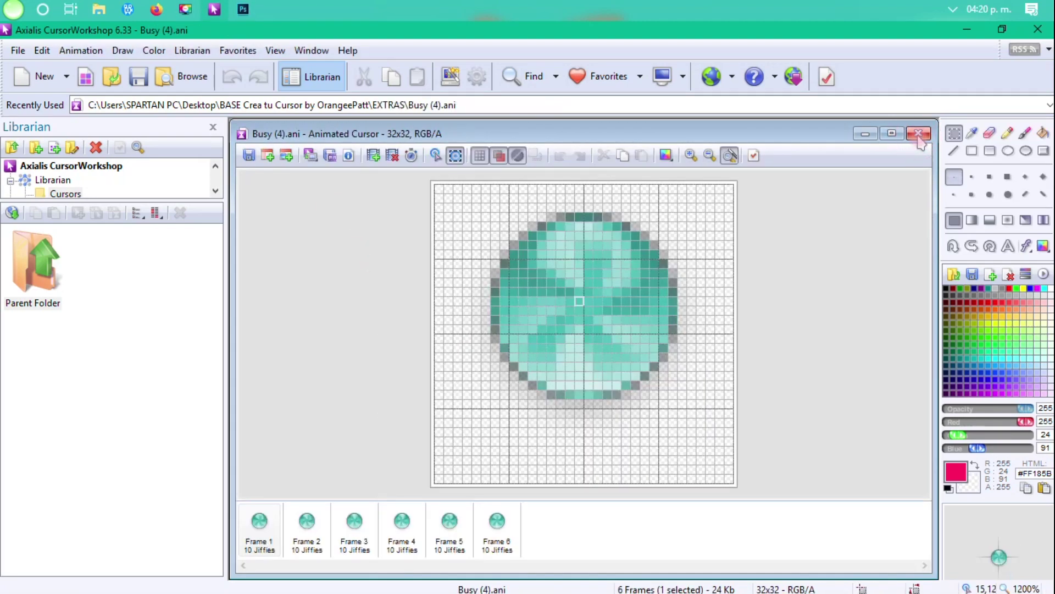
{"action": "left_click", "coordinate": [915, 134]}
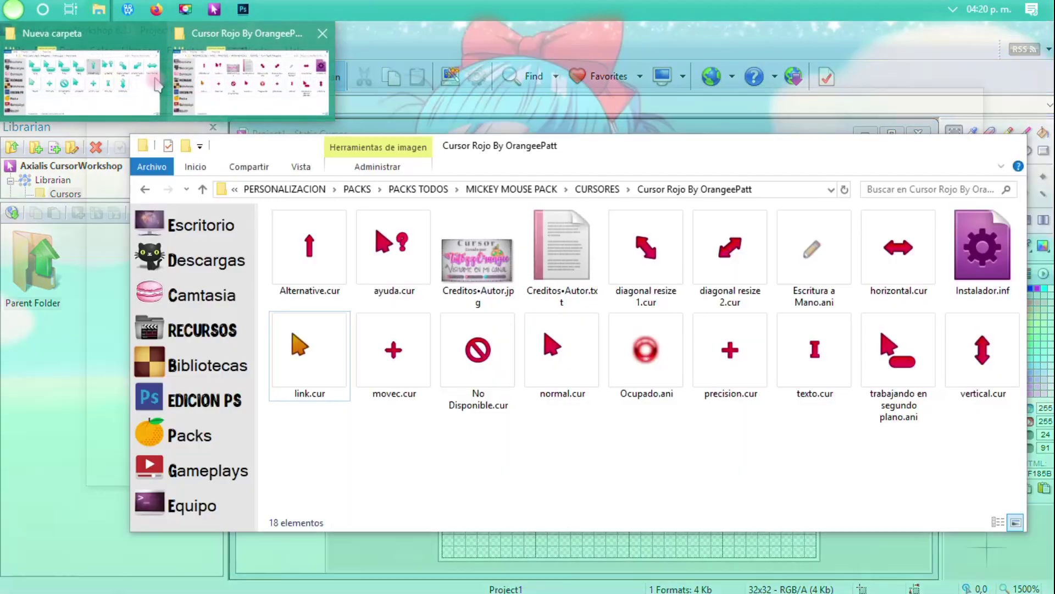
{"action": "left_click", "coordinate": [88, 61]}
{"action": "left_click_drag", "start_coordinate": [563, 134], "coordinate": [571, 196]}
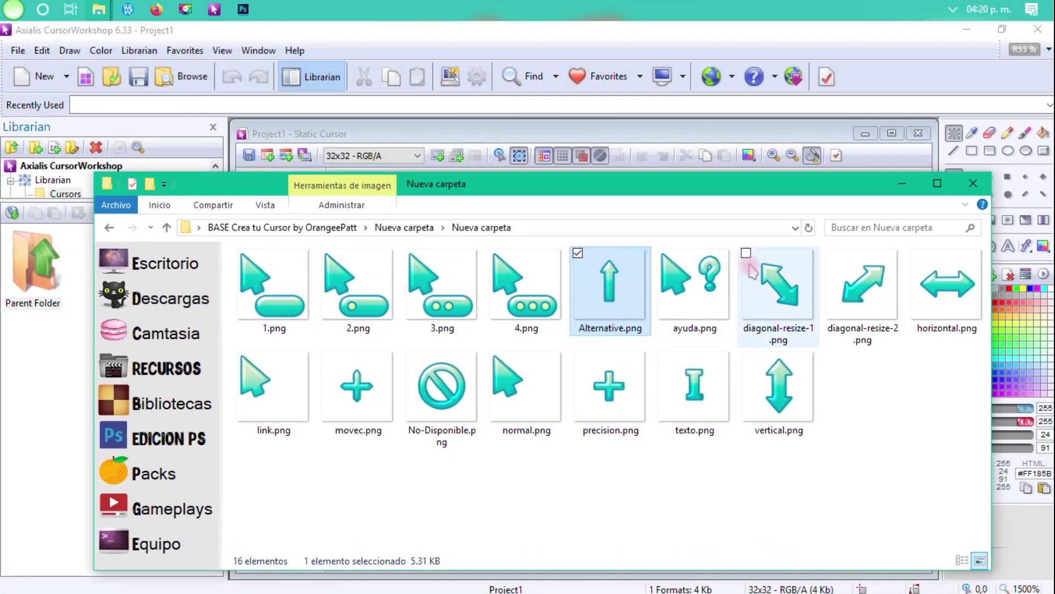
{"action": "left_click_drag", "start_coordinate": [959, 390], "coordinate": [638, 310]}
{"action": "left_click", "coordinate": [636, 311]}
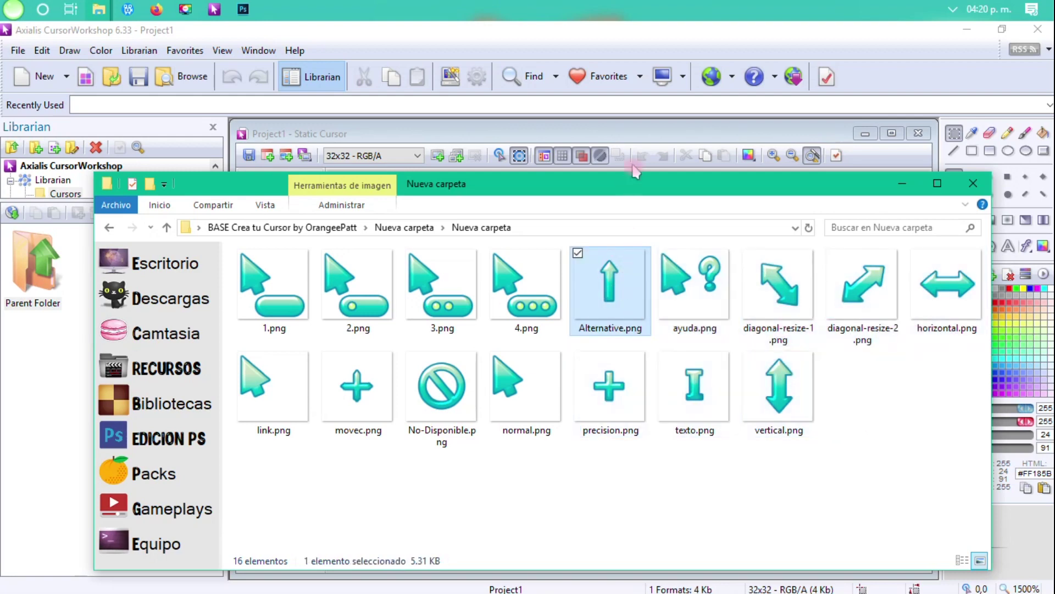
{"action": "left_click_drag", "start_coordinate": [658, 189], "coordinate": [672, 325]}
{"action": "left_click_drag", "start_coordinate": [625, 418], "coordinate": [610, 275]}
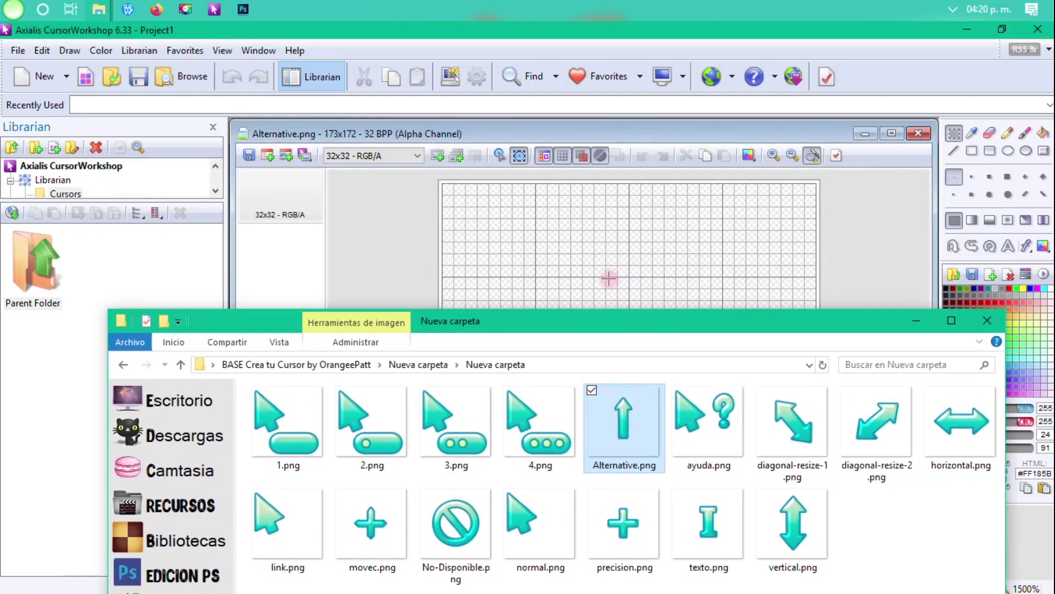
{"action": "left_click_drag", "start_coordinate": [665, 323], "coordinate": [652, 155]}
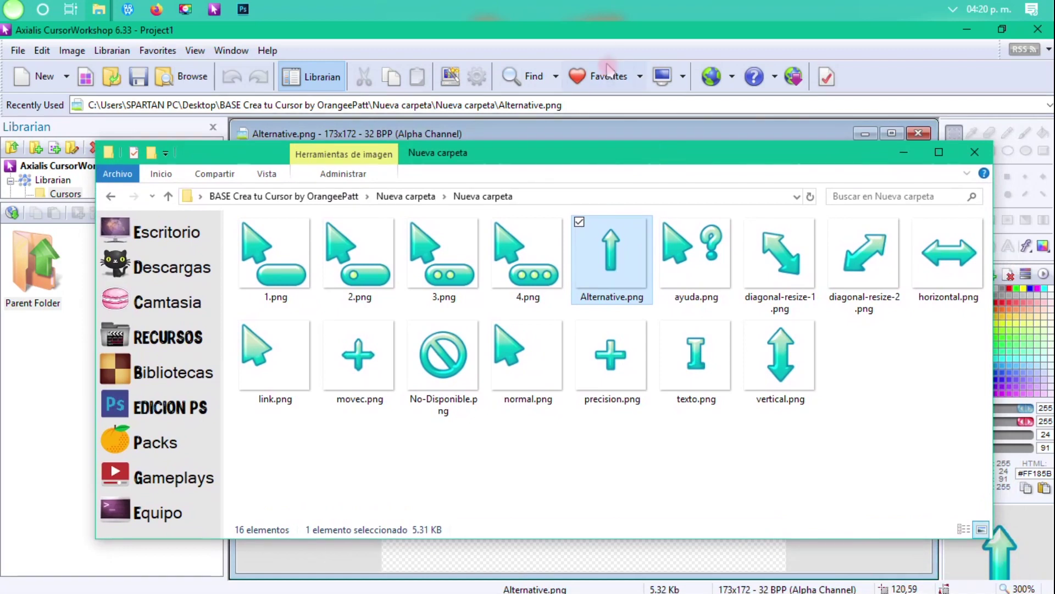
{"action": "left_click", "coordinate": [614, 37]}
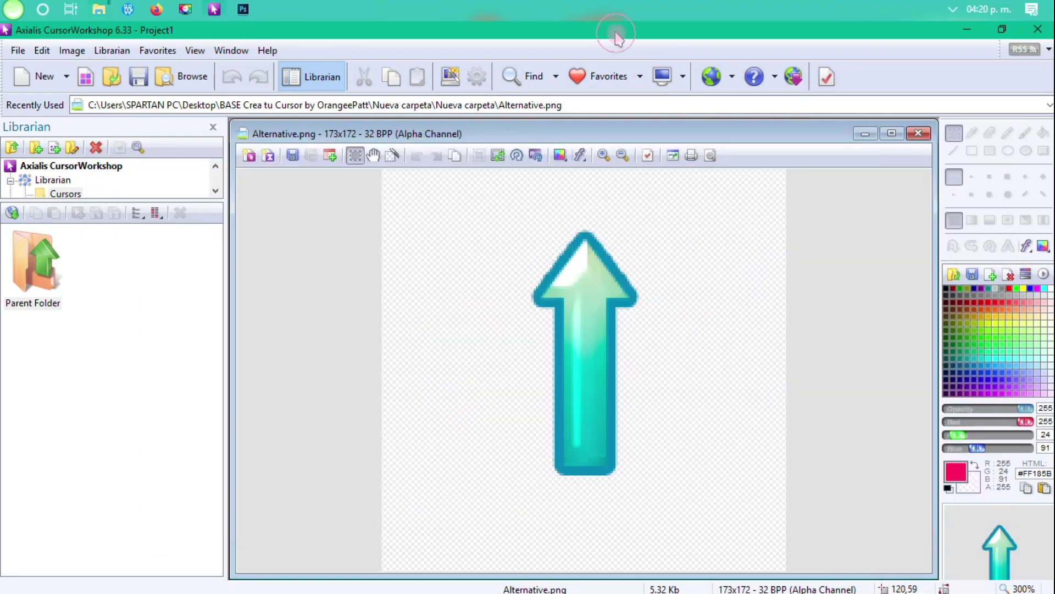
- Create a static cursor from the Alternative image in 96x96 RGB/A format only, with its hotspot at 48,43
{"action": "left_click", "coordinate": [248, 157]}
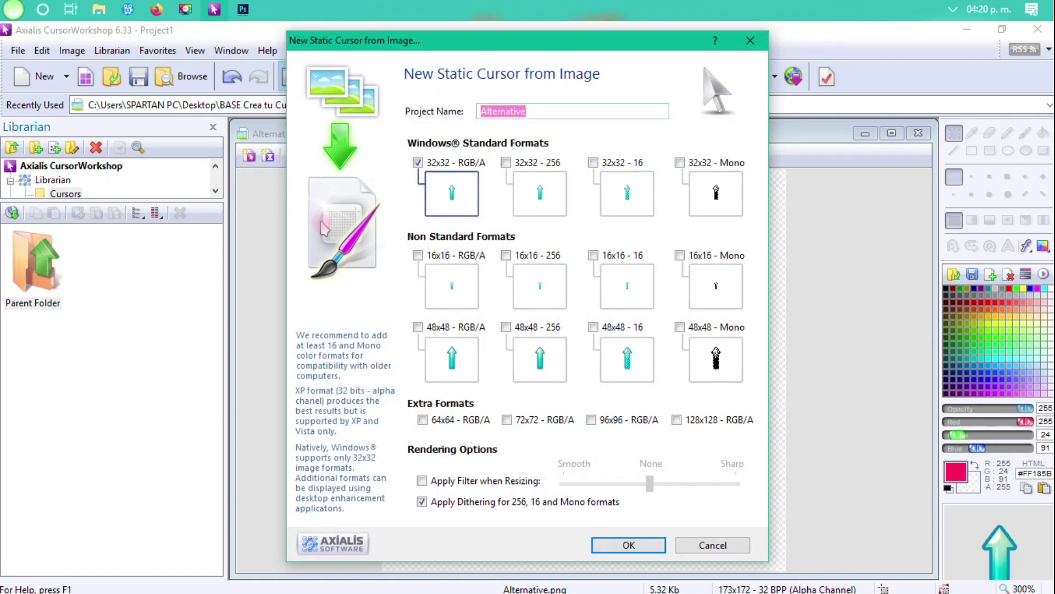
{"action": "left_click", "coordinate": [418, 163]}
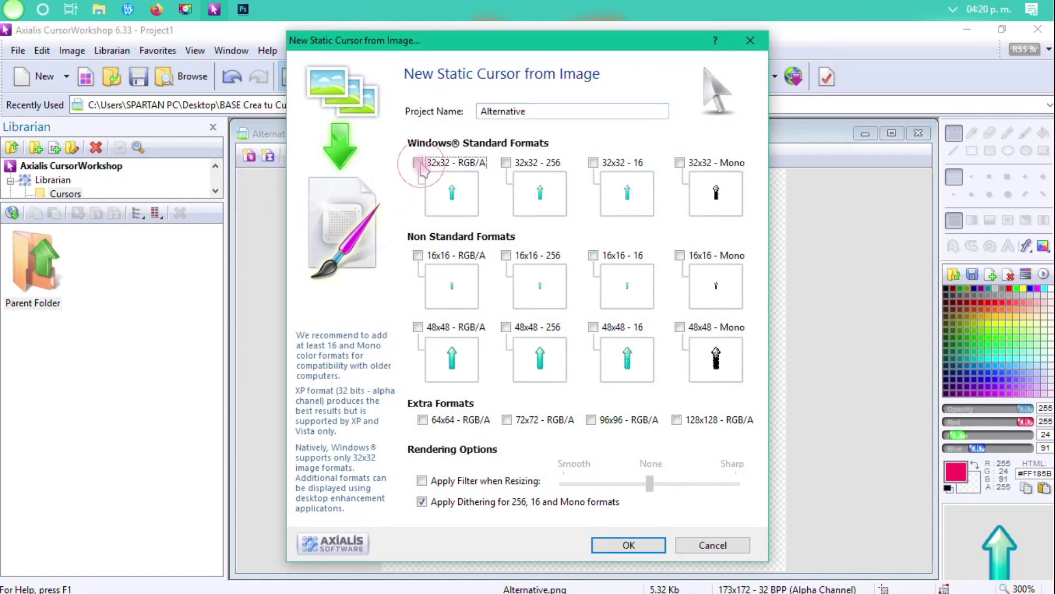
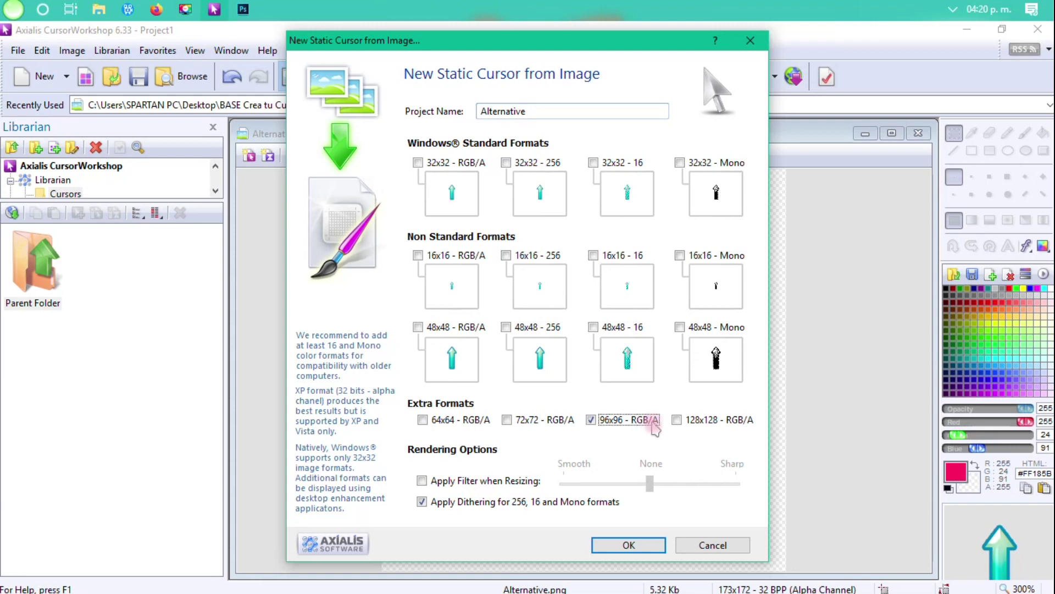
{"action": "left_click", "coordinate": [631, 547]}
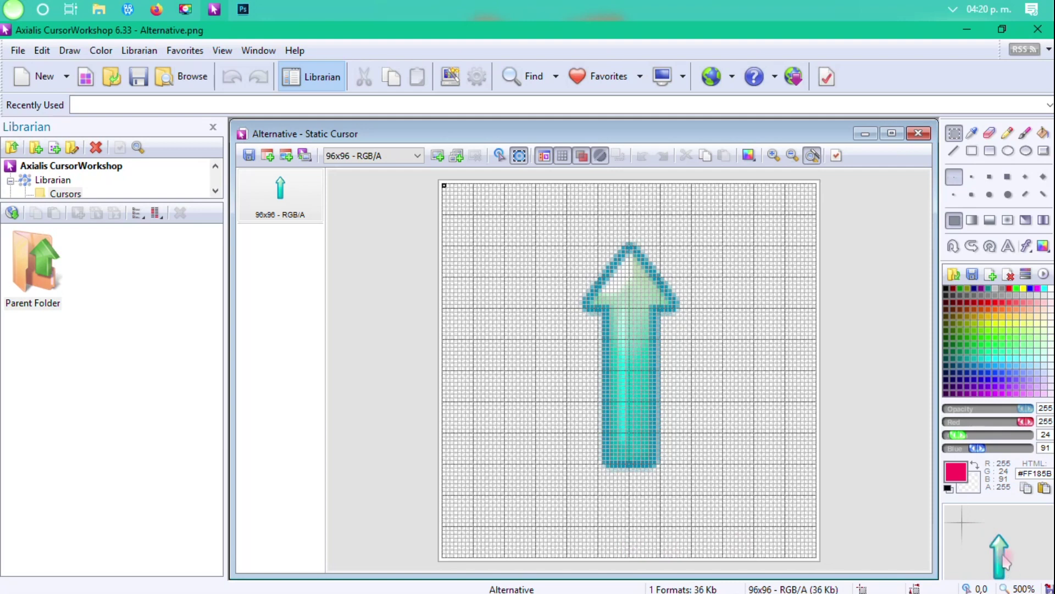
{"action": "left_click", "coordinate": [500, 156]}
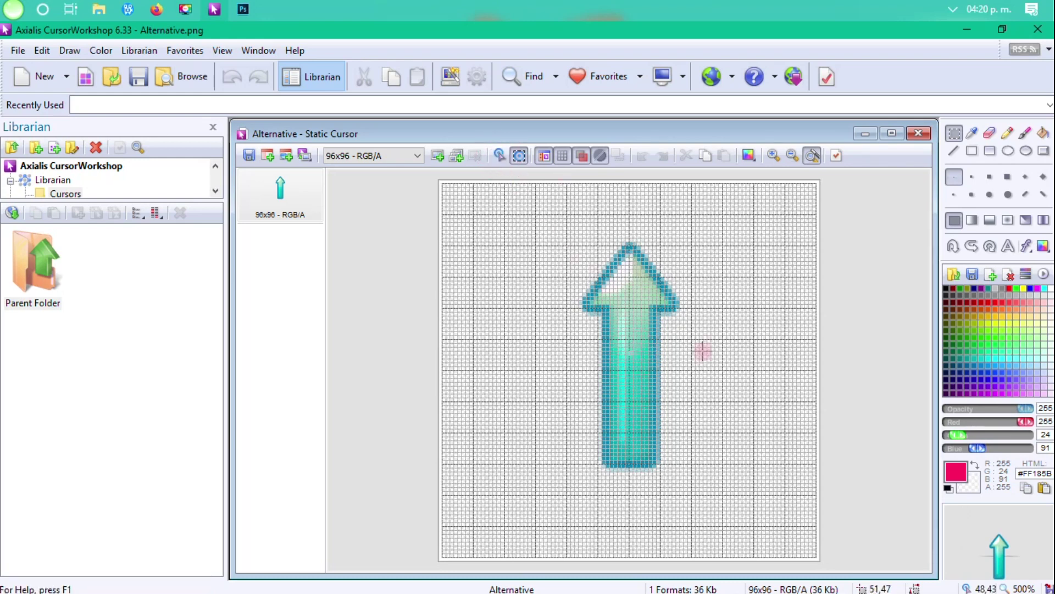
- Test the Alternative cursor in the detached 1:1 scale preview and dock the preview back in place
{"action": "left_click_drag", "start_coordinate": [1001, 558], "coordinate": [876, 216]}
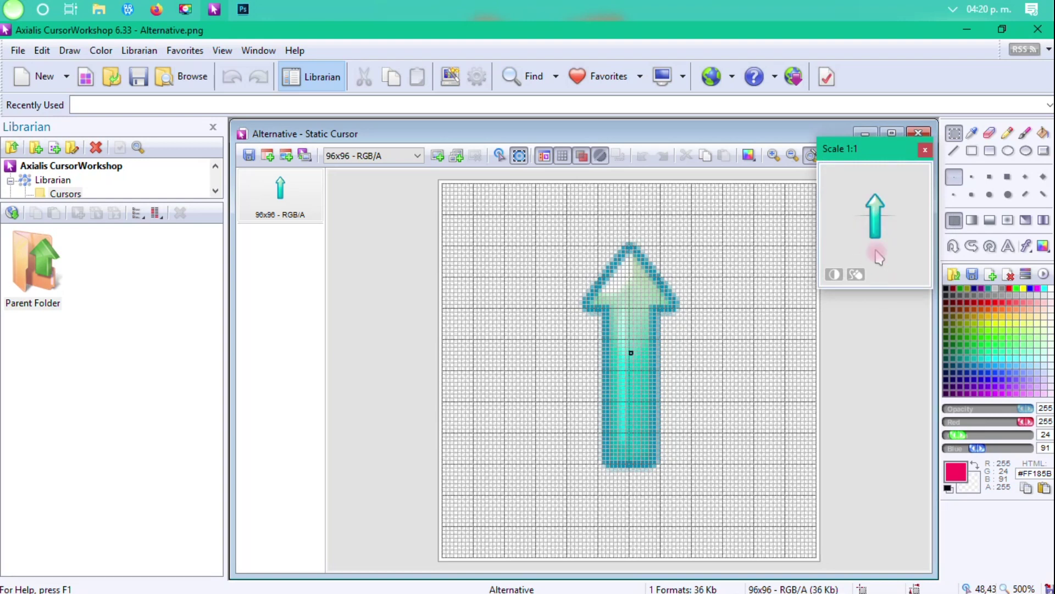
{"action": "left_click", "coordinate": [856, 275]}
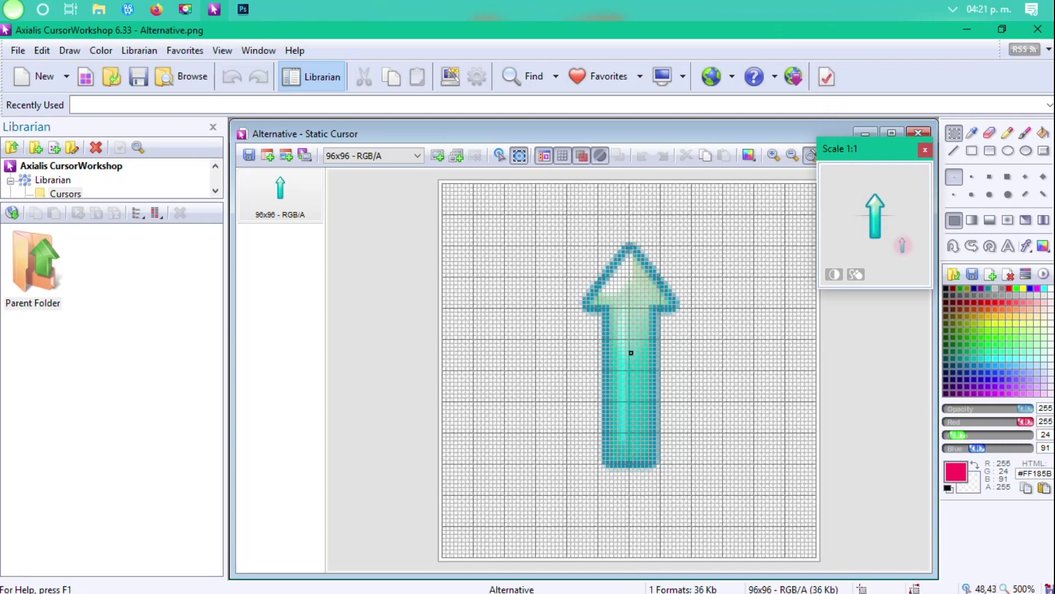
{"action": "left_click_drag", "start_coordinate": [872, 155], "coordinate": [992, 486]}
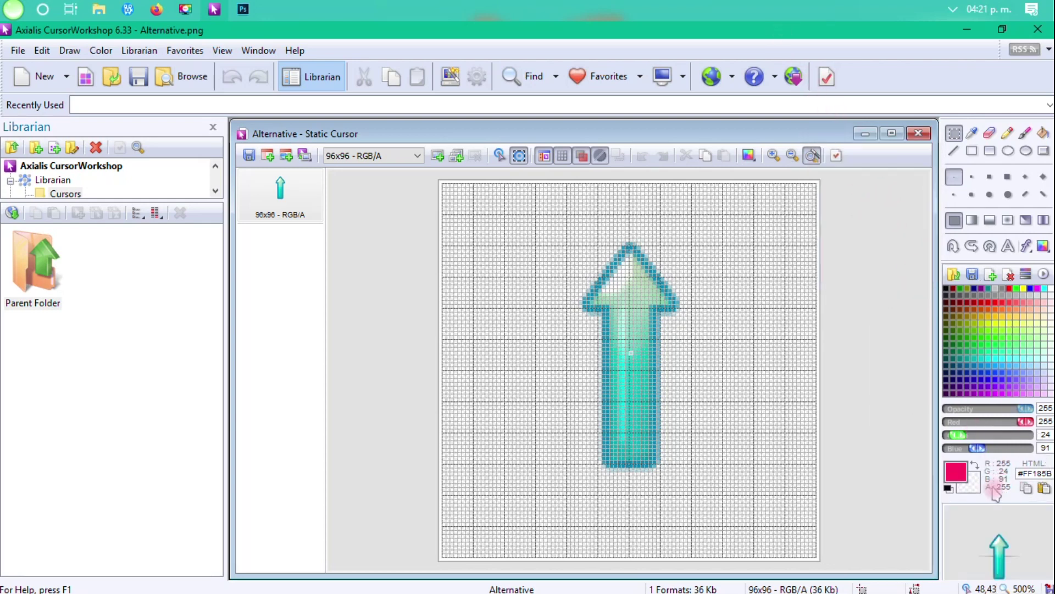
- Check the Alternative.cur file in the finished red cursor folder as a naming reference and return to the cursor editor
{"action": "mouse_move", "coordinate": [98, 9]}
{"action": "left_click", "coordinate": [247, 77]}
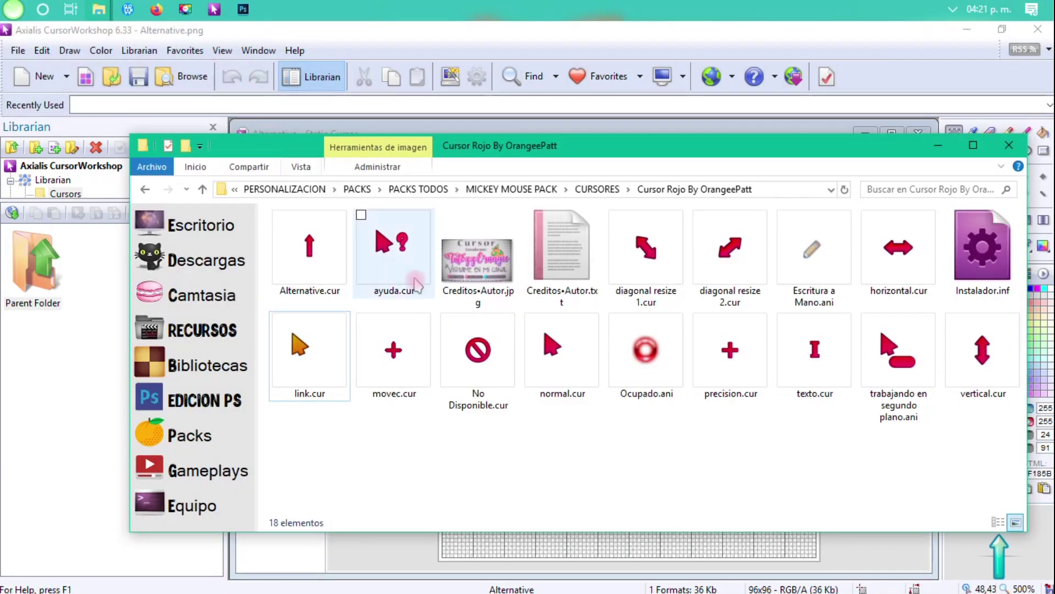
{"action": "left_click", "coordinate": [295, 237]}
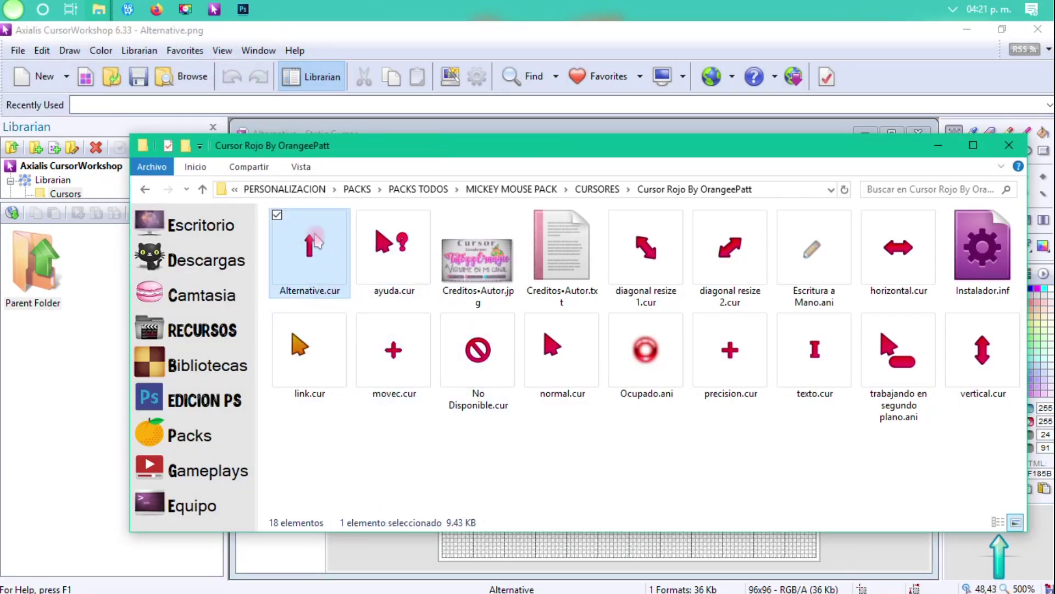
{"action": "left_click", "coordinate": [938, 145]}
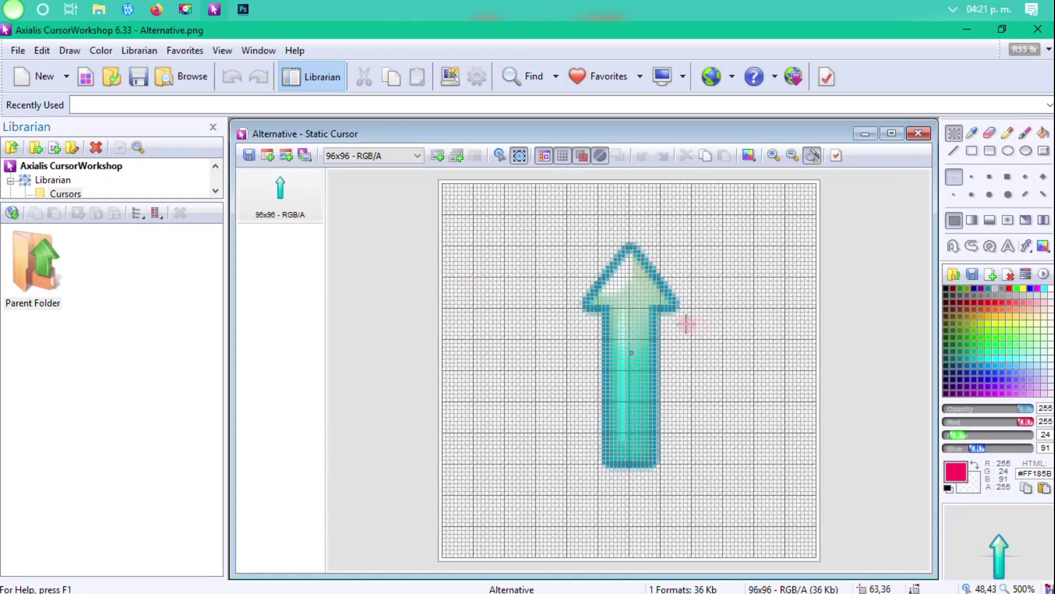
- Save the cursor as Alternative.cur in Nueva carpeta inside the desktop's BASE Crea tu Cursor folder, and close its cursor and image windows
{"action": "left_click", "coordinate": [249, 159]}
{"action": "scroll", "coordinate": [237, 275], "scroll_direction": "down", "scroll_amount": 3}
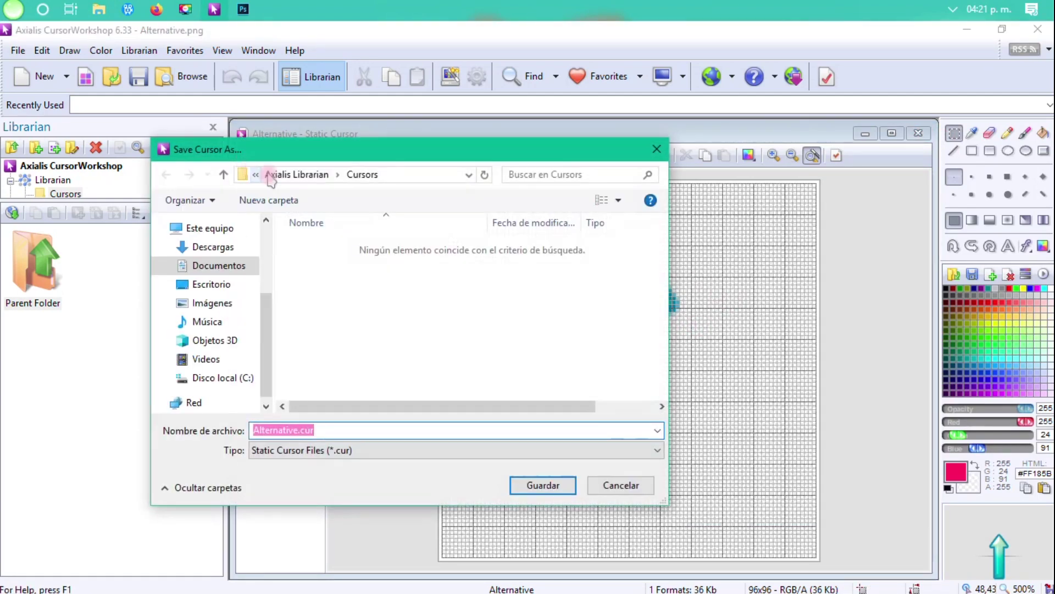
{"action": "left_click", "coordinate": [229, 284]}
{"action": "left_click", "coordinate": [406, 286]}
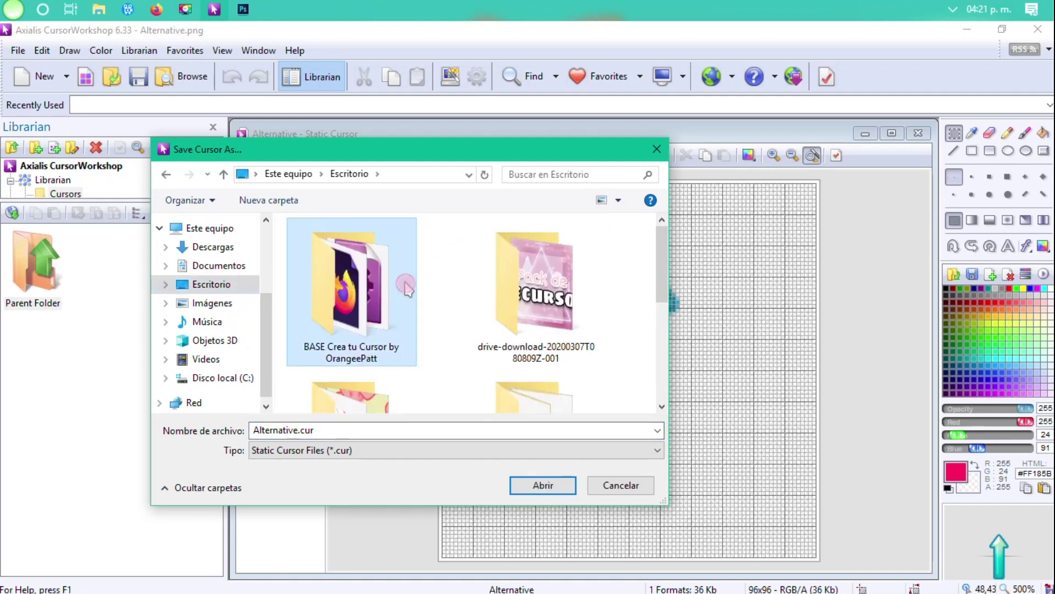
{"action": "double_click", "coordinate": [407, 287]}
{"action": "double_click", "coordinate": [354, 259]}
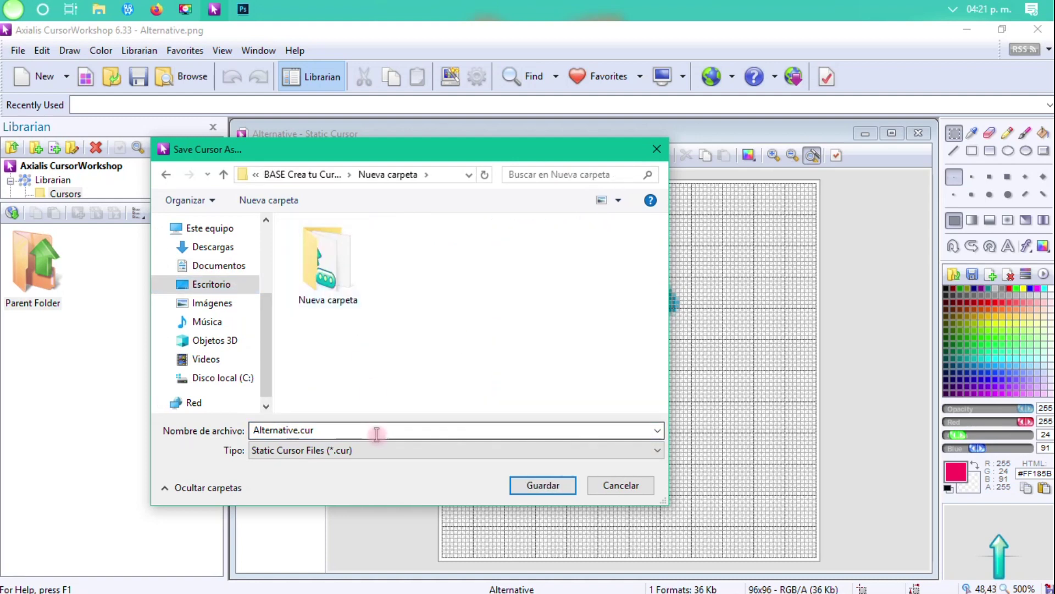
{"action": "left_click_drag", "start_coordinate": [309, 429], "coordinate": [219, 446]}
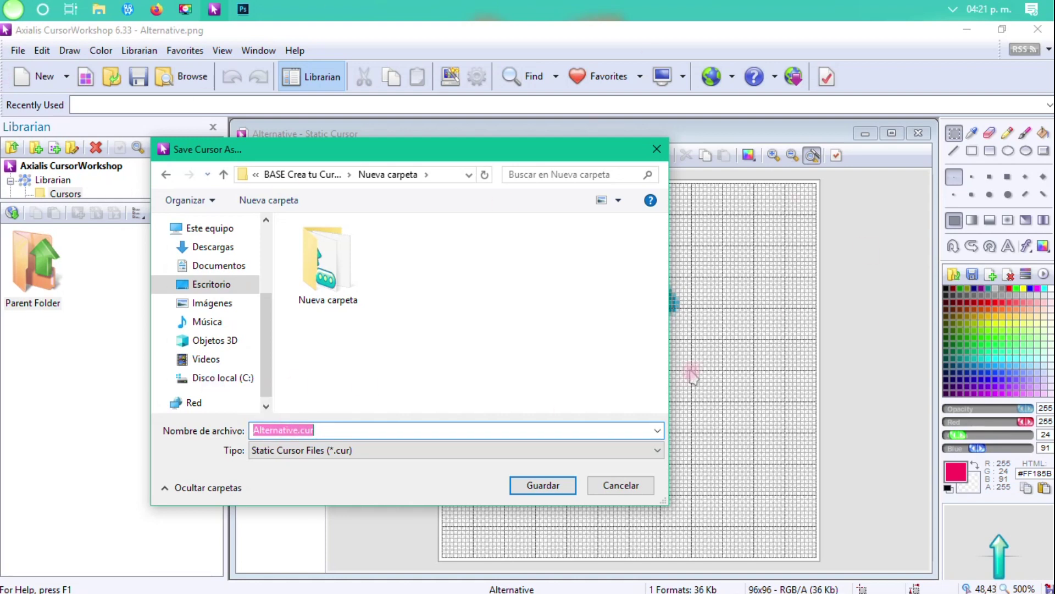
{"action": "left_click", "coordinate": [561, 484]}
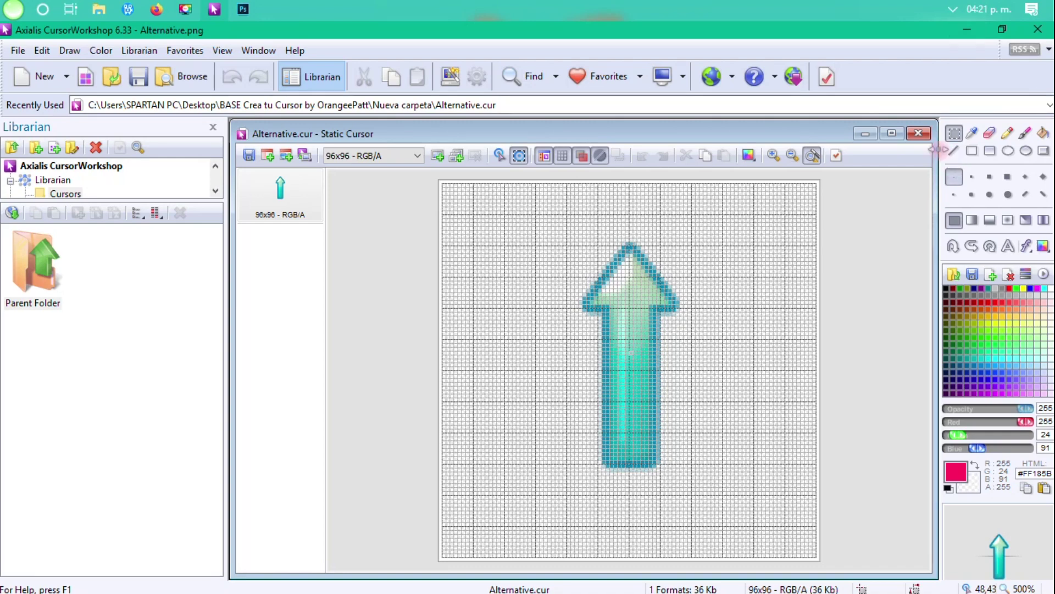
{"action": "left_click", "coordinate": [923, 135]}
{"action": "left_click", "coordinate": [923, 135]}
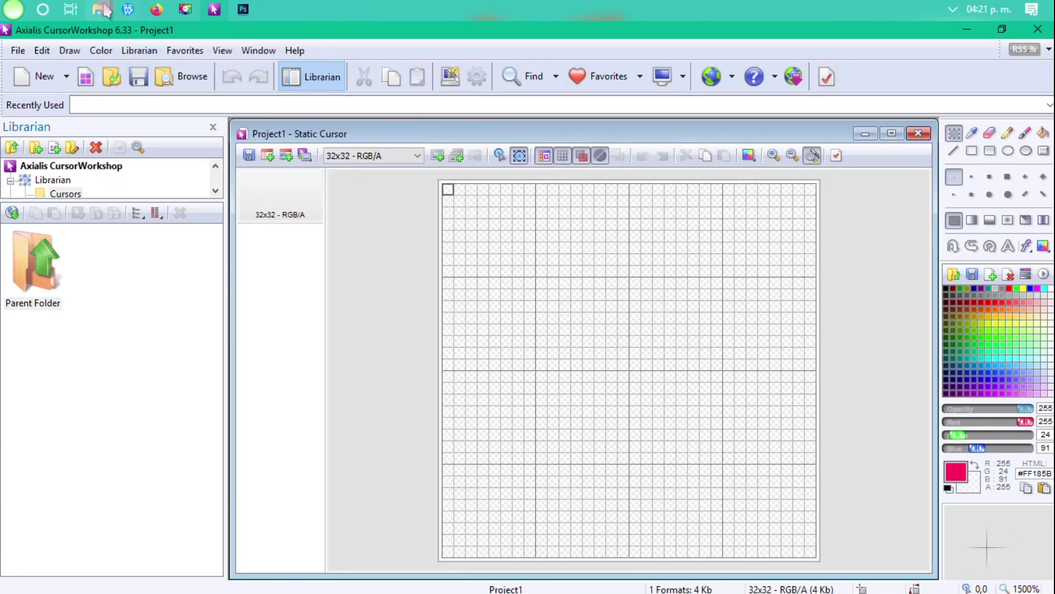
- Open ayuda.png from the inner Nueva carpeta folder in the cursor editor
{"action": "mouse_move", "coordinate": [104, 9]}
{"action": "left_click", "coordinate": [82, 72]}
{"action": "left_click_drag", "start_coordinate": [687, 258], "coordinate": [719, 555]}
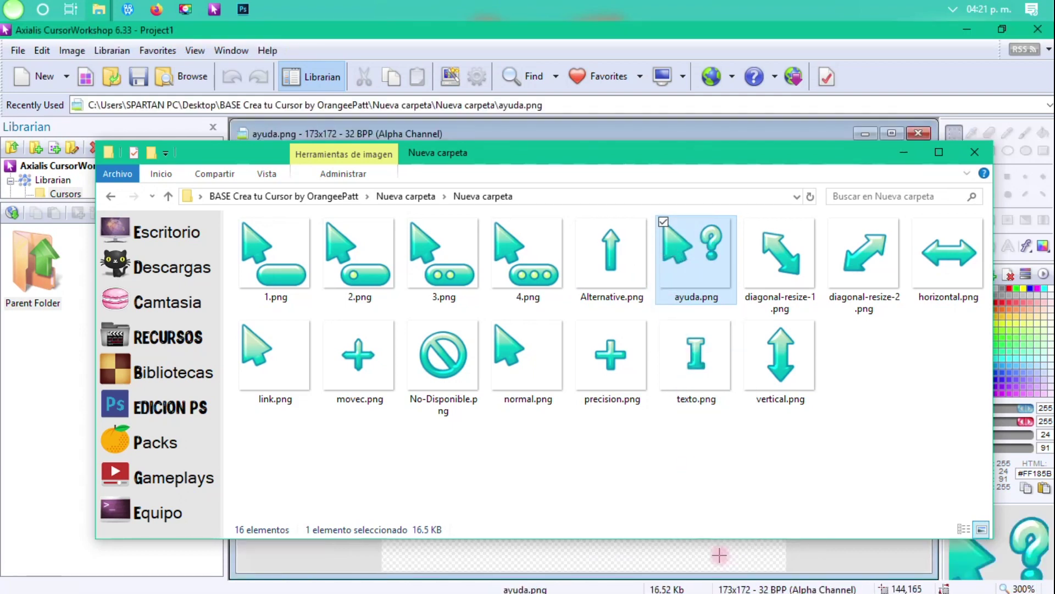
{"action": "left_click", "coordinate": [659, 124]}
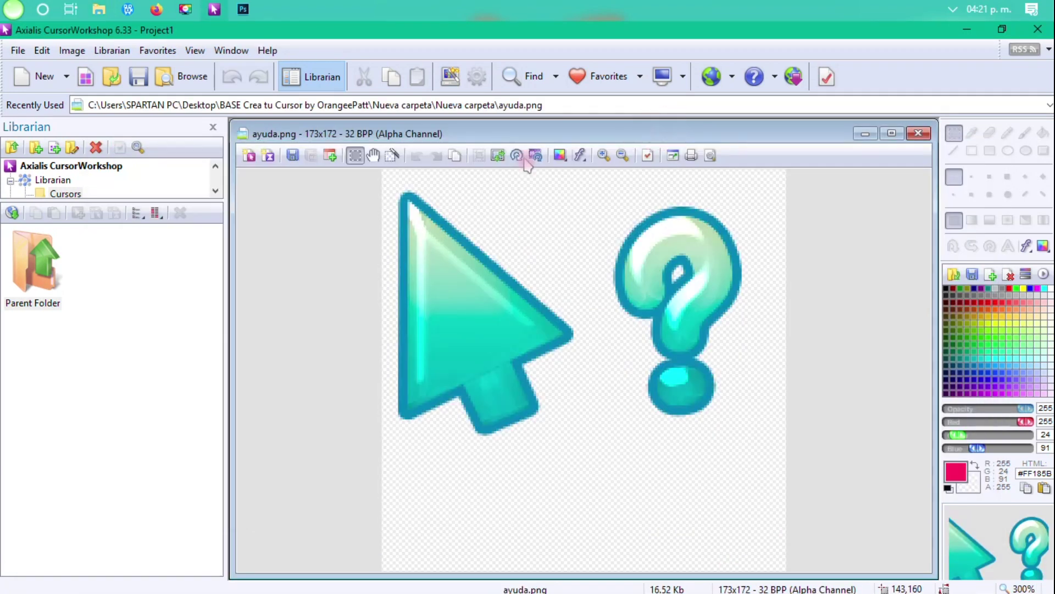
- Create a 96x96 RGB/A static cursor from the ayuda image with its hotspot at the arrow tip at 6,8
{"action": "left_click", "coordinate": [248, 156]}
{"action": "left_click", "coordinate": [611, 420]}
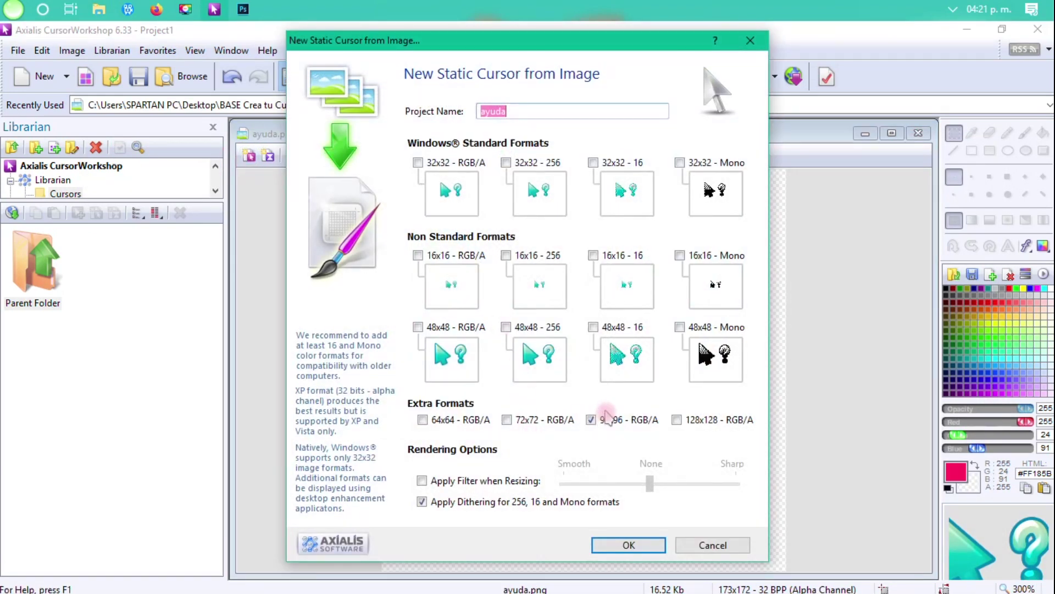
{"action": "left_click", "coordinate": [628, 545]}
{"action": "left_click", "coordinate": [501, 156]}
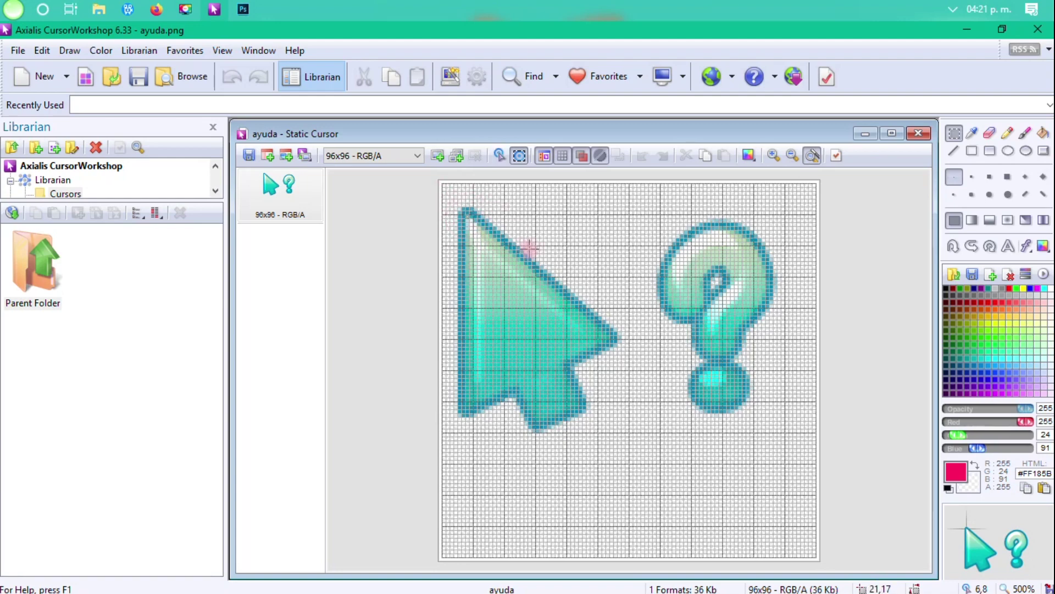
- Save the cursor as ayuda.cur in the same Nueva carpeta as Alternative.cur, and close its cursor and image windows
{"action": "left_click", "coordinate": [249, 155]}
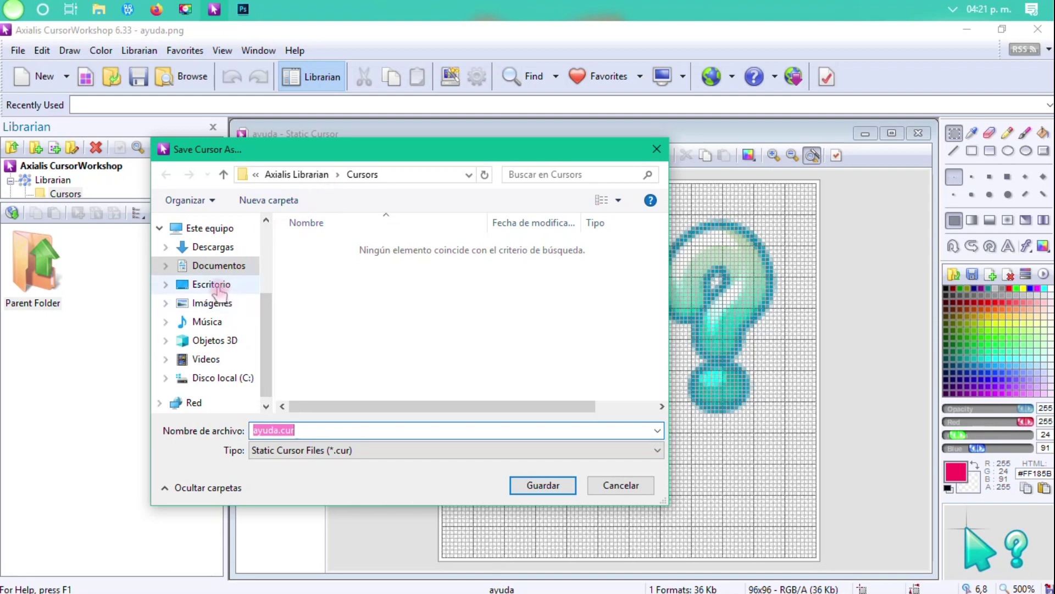
{"action": "left_click", "coordinate": [198, 284]}
{"action": "double_click", "coordinate": [311, 298]}
{"action": "key", "text": "alt+Left"}
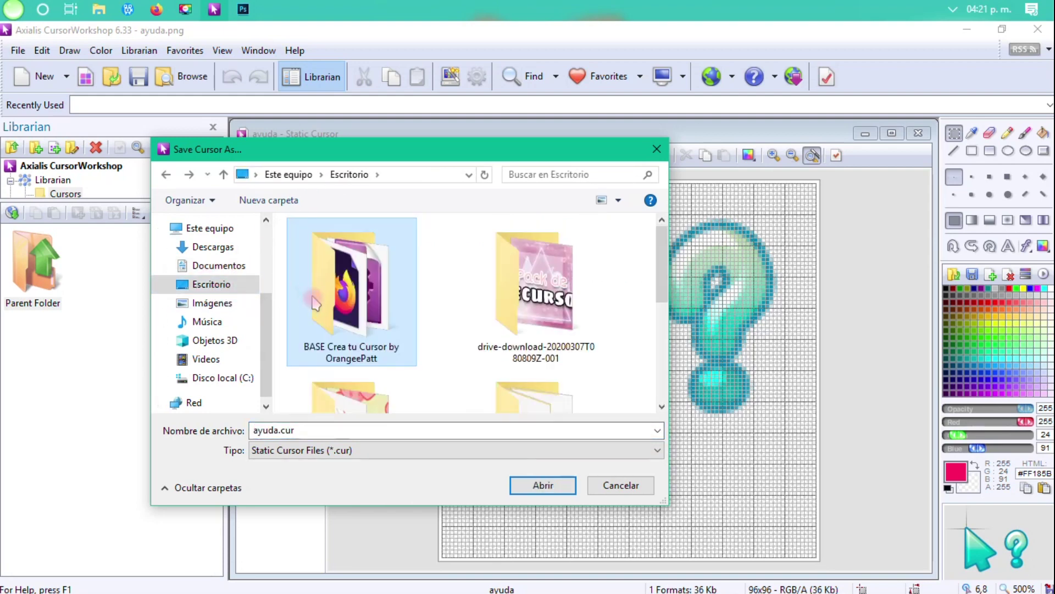
{"action": "double_click", "coordinate": [311, 316]}
{"action": "double_click", "coordinate": [324, 261]}
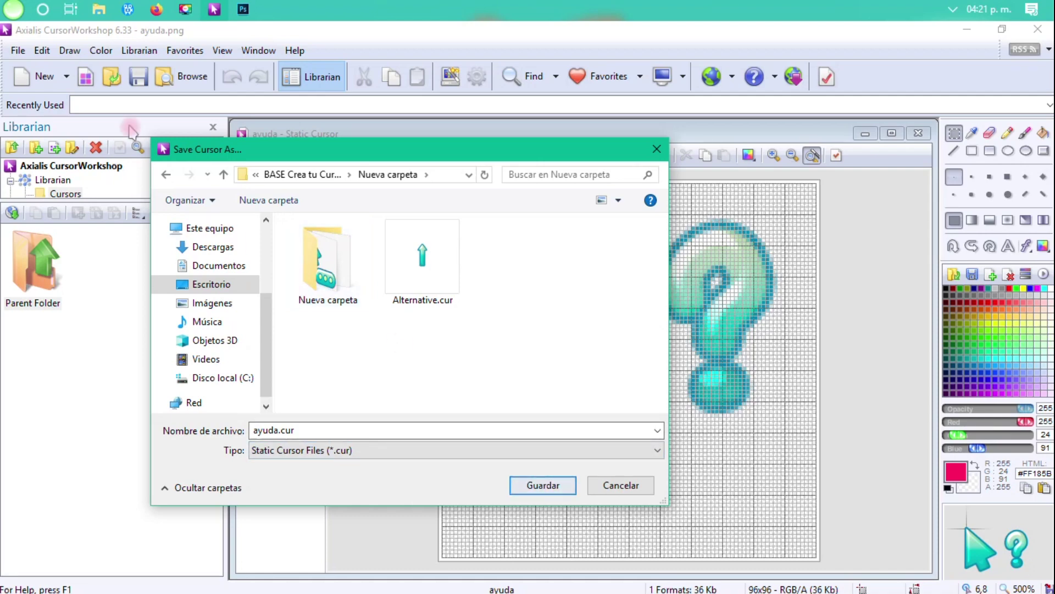
{"action": "left_click", "coordinate": [99, 9]}
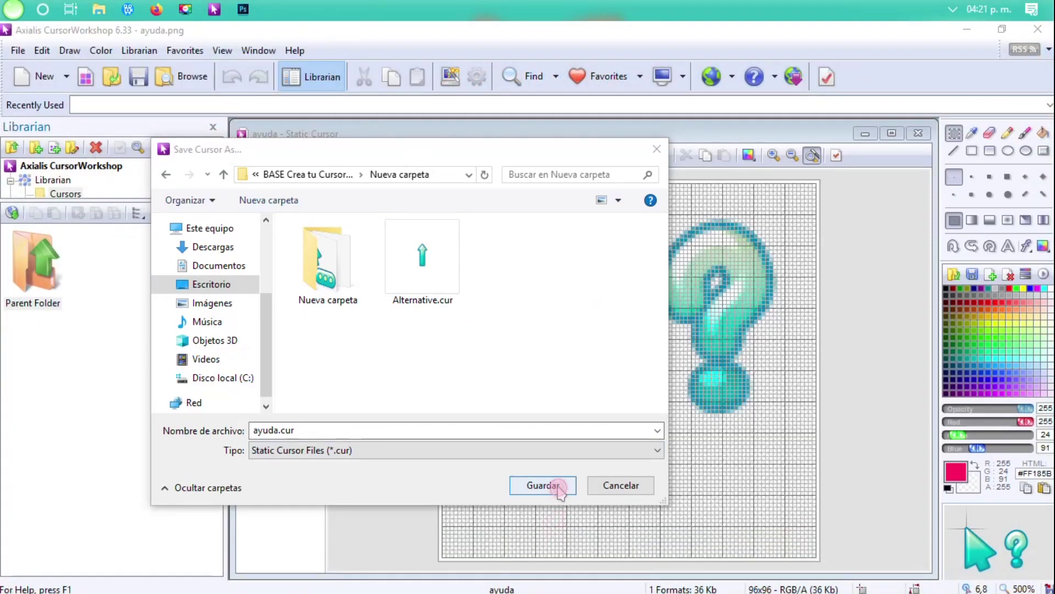
{"action": "left_click", "coordinate": [554, 487]}
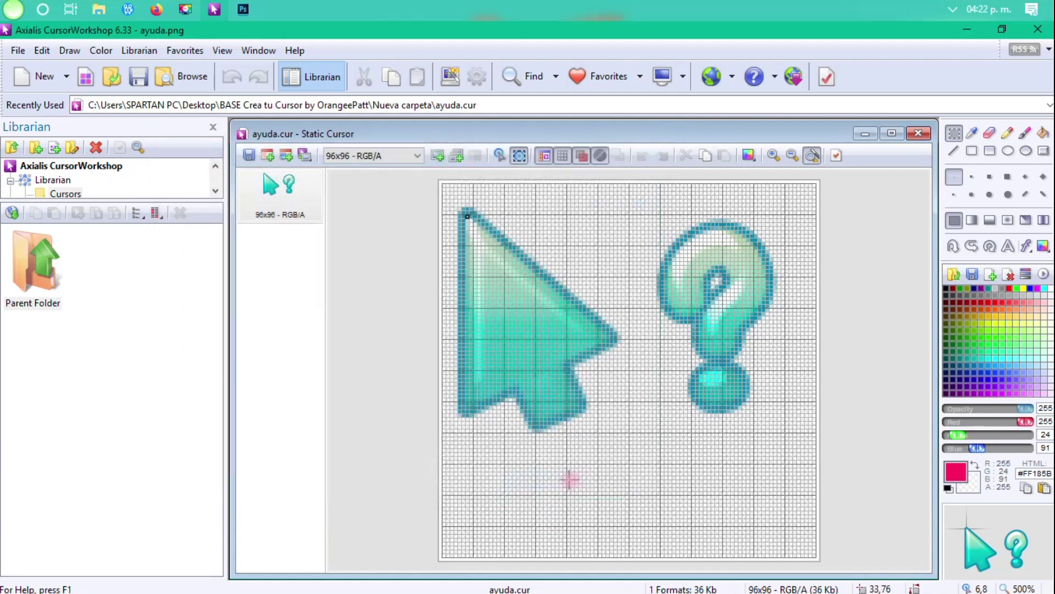
{"action": "left_click", "coordinate": [917, 133]}
{"action": "left_click", "coordinate": [918, 133]}
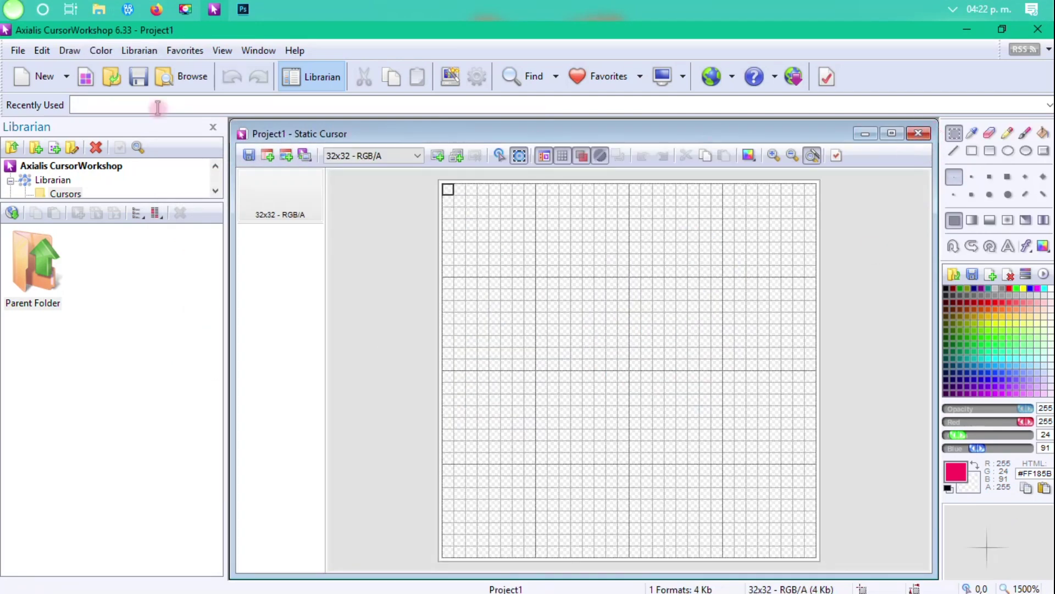
- Open diagonal-resize-1.png and create a 96x96 RGB/A static cursor from it with its hotspot at the arrow's centre at 50,49
{"action": "left_click", "coordinate": [99, 10]}
{"action": "left_click", "coordinate": [142, 62]}
{"action": "left_click_drag", "start_coordinate": [769, 259], "coordinate": [703, 556]}
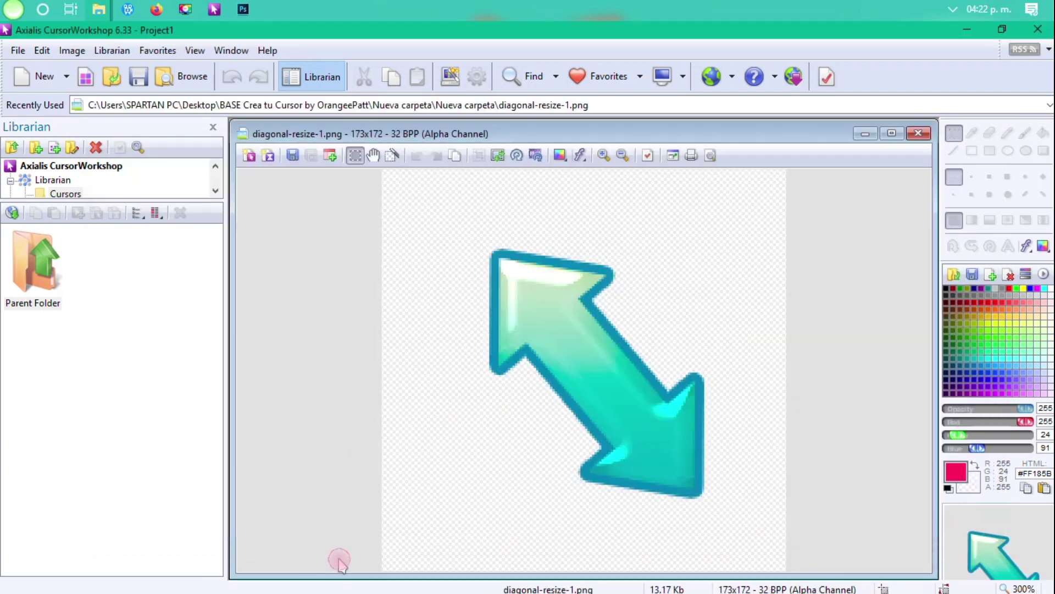
{"action": "left_click", "coordinate": [247, 157]}
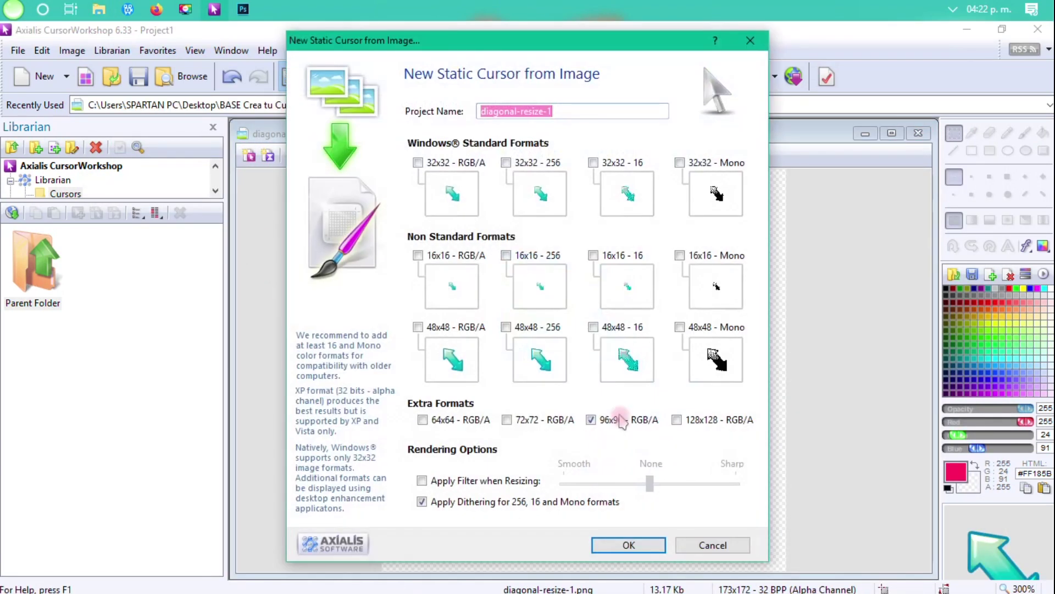
{"action": "left_click", "coordinate": [618, 544]}
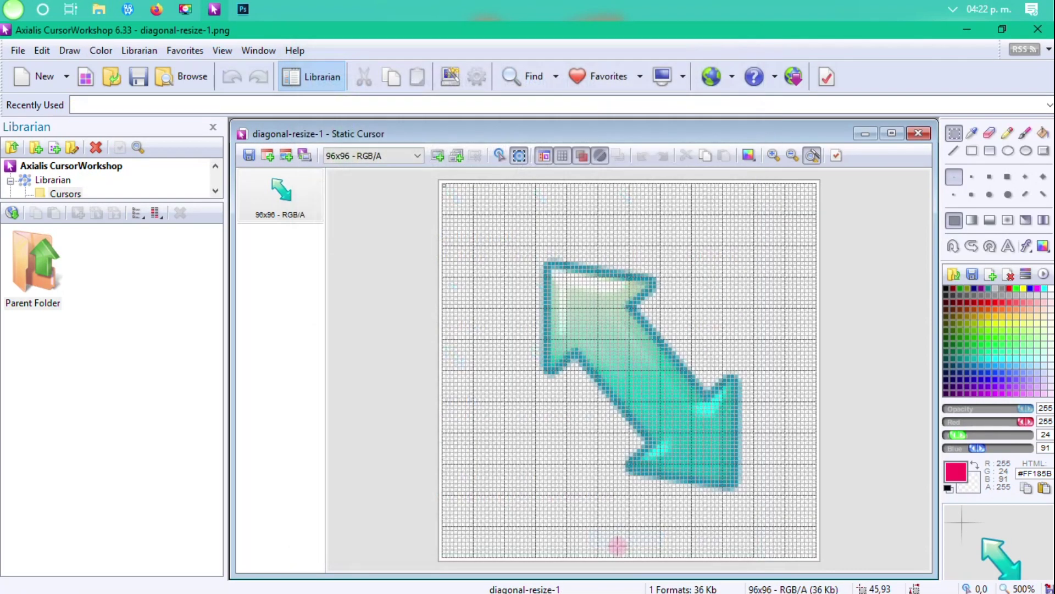
{"action": "left_click", "coordinate": [499, 156]}
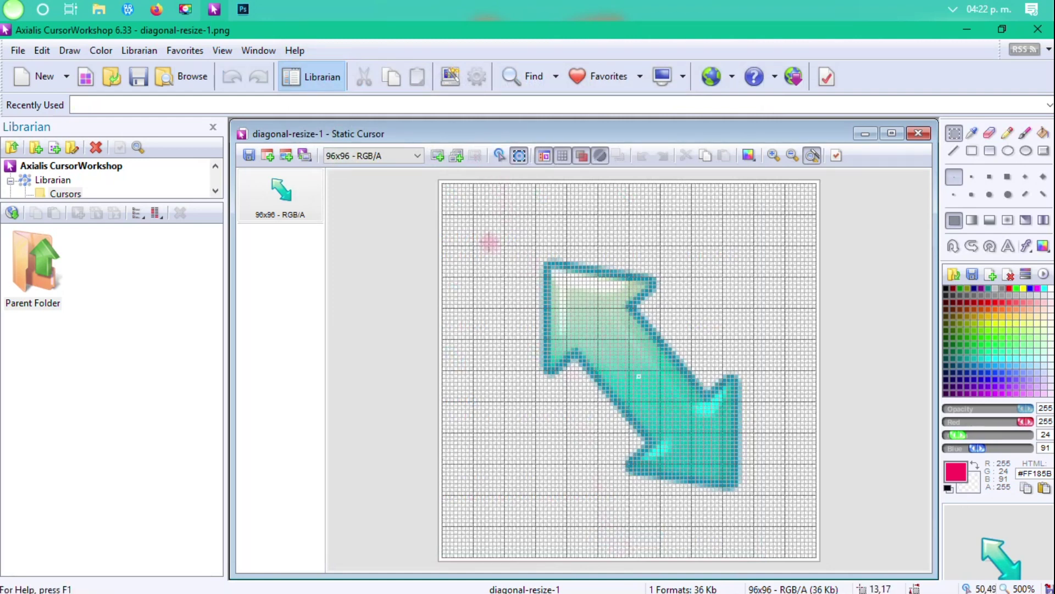
- Save the cursor as diagonal-resize-1.cur in Nueva carpeta inside the desktop's BASE Crea tu Cursor folder, and close its cursor and image windows
{"action": "left_click", "coordinate": [250, 155]}
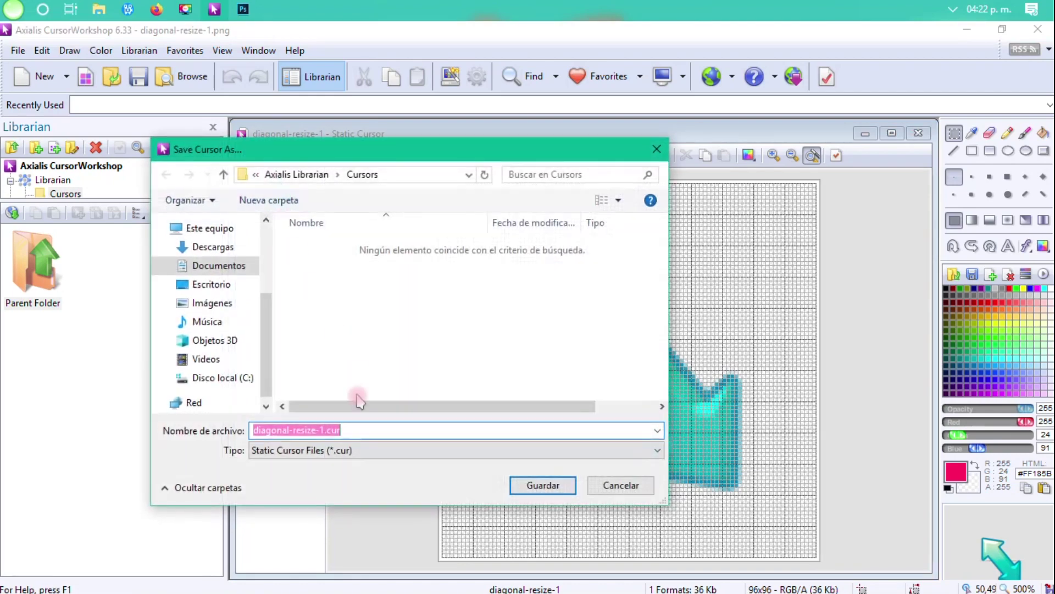
{"action": "left_click", "coordinate": [215, 284]}
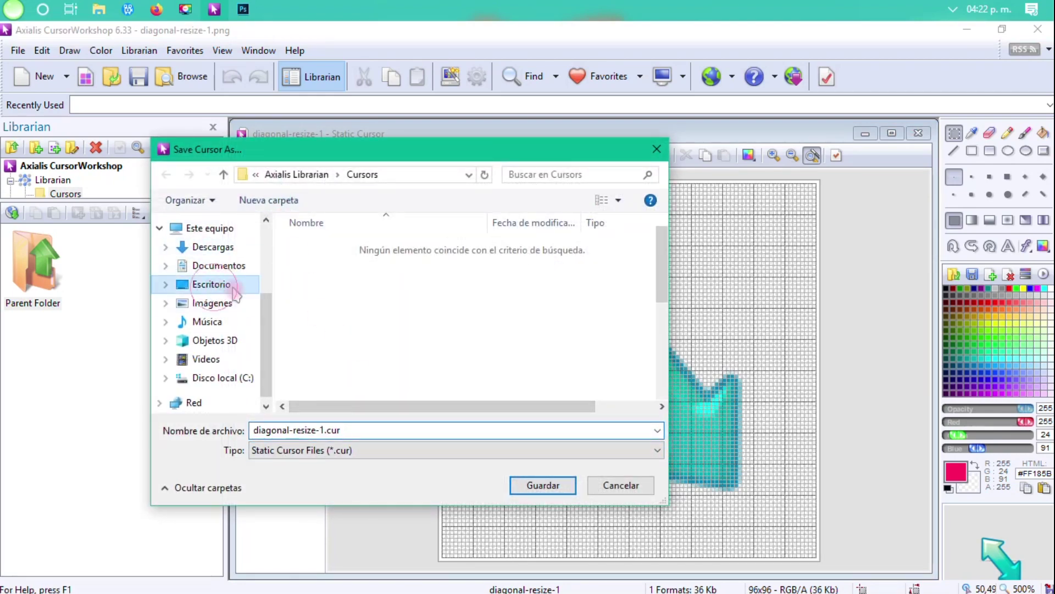
{"action": "double_click", "coordinate": [330, 248]}
{"action": "double_click", "coordinate": [306, 259]}
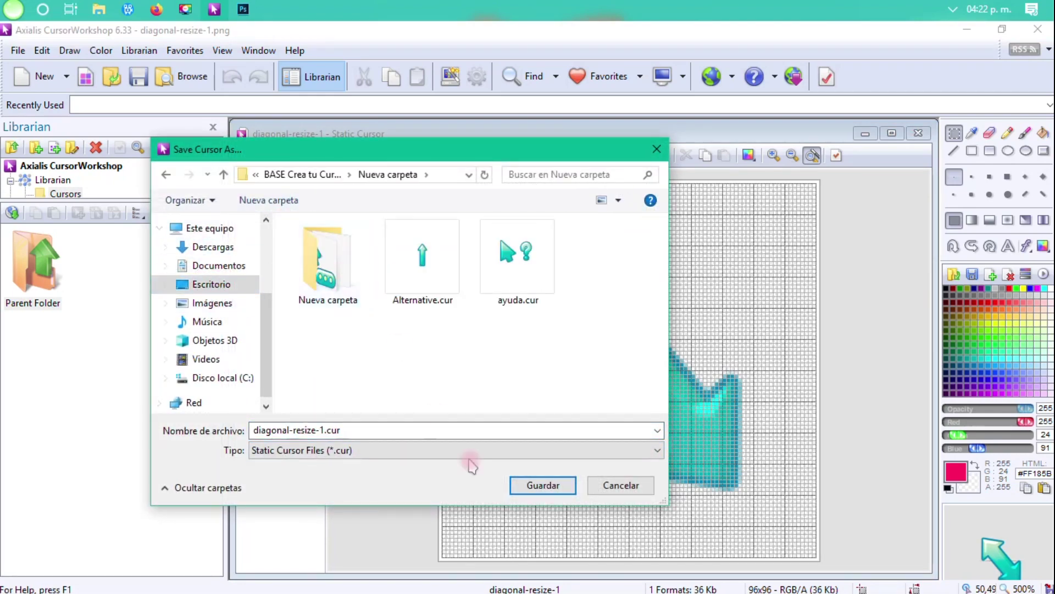
{"action": "left_click", "coordinate": [542, 485]}
{"action": "left_click", "coordinate": [917, 134]}
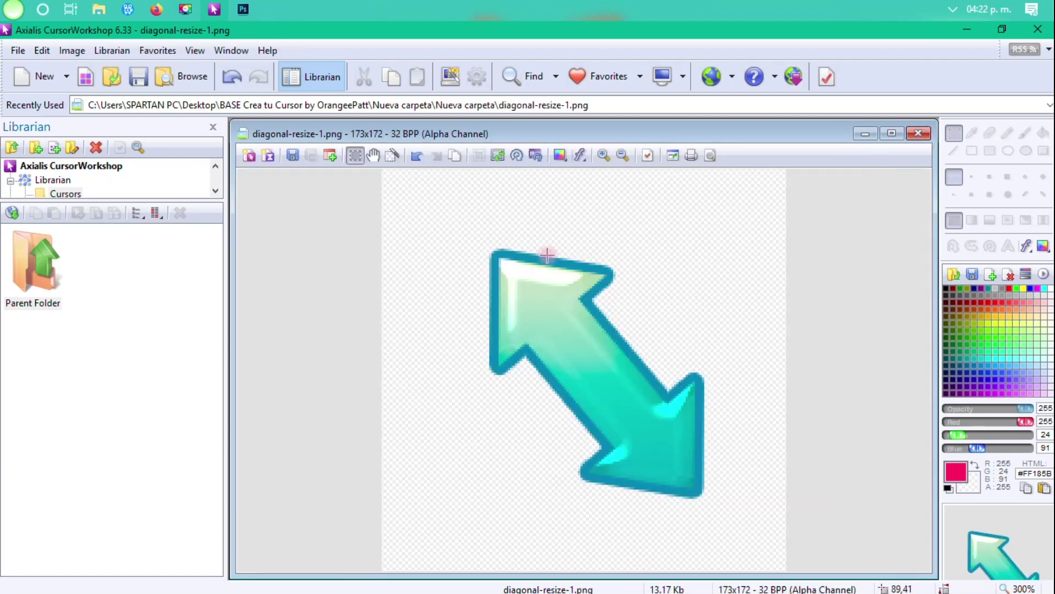
{"action": "left_click", "coordinate": [915, 132]}
- Open diagonal-resize-2.png and create a 96x96 RGB/A static cursor from it with its hotspot at the arrow's centre at 51,48
{"action": "left_click", "coordinate": [96, 11]}
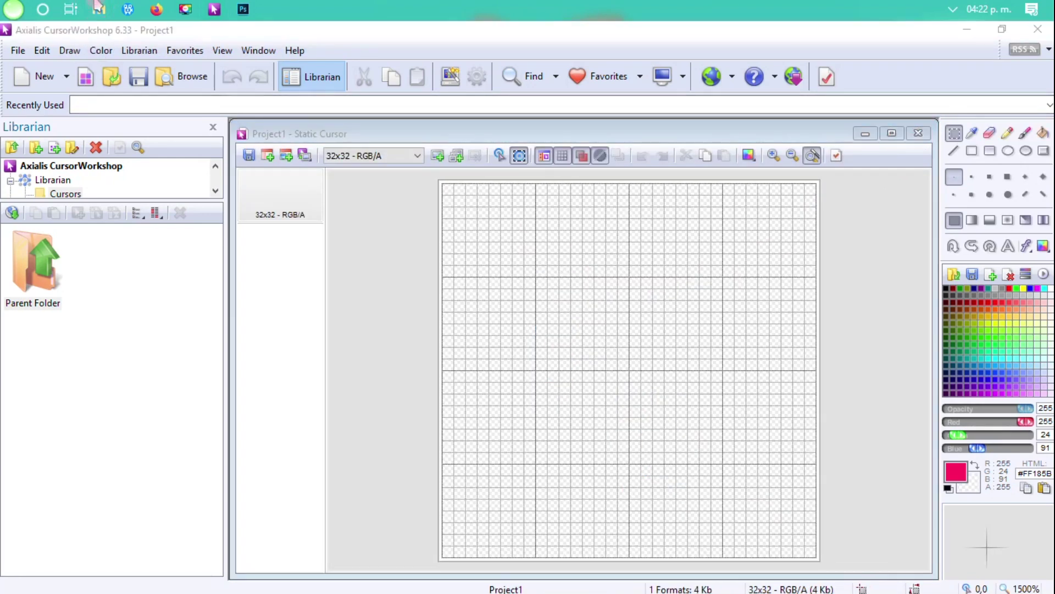
{"action": "mouse_move", "coordinate": [104, 13]}
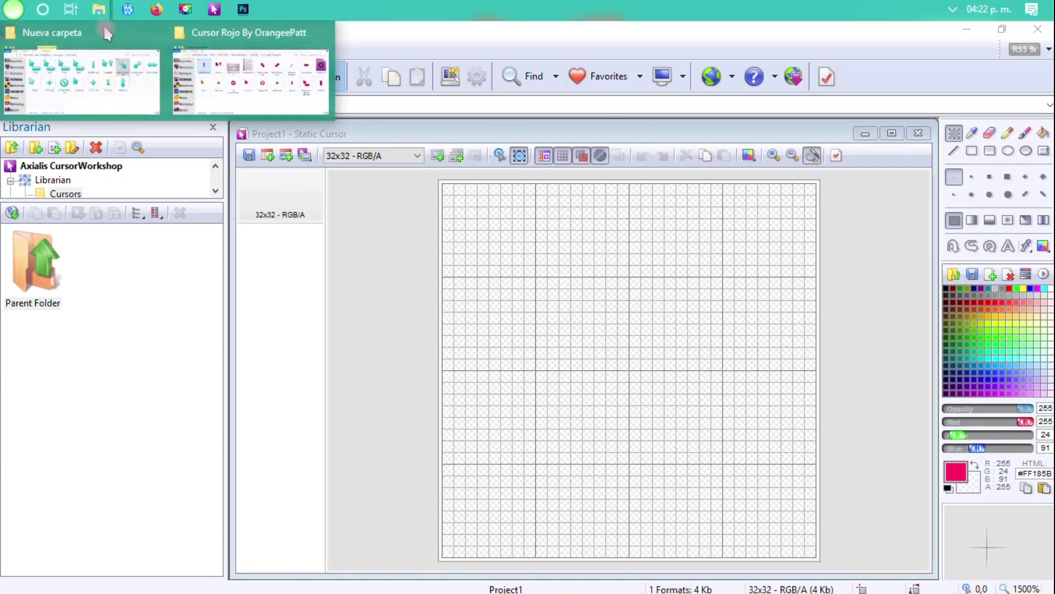
{"action": "left_click", "coordinate": [103, 56]}
{"action": "left_click_drag", "start_coordinate": [873, 264], "coordinate": [851, 562]}
{"action": "left_click", "coordinate": [242, 163]}
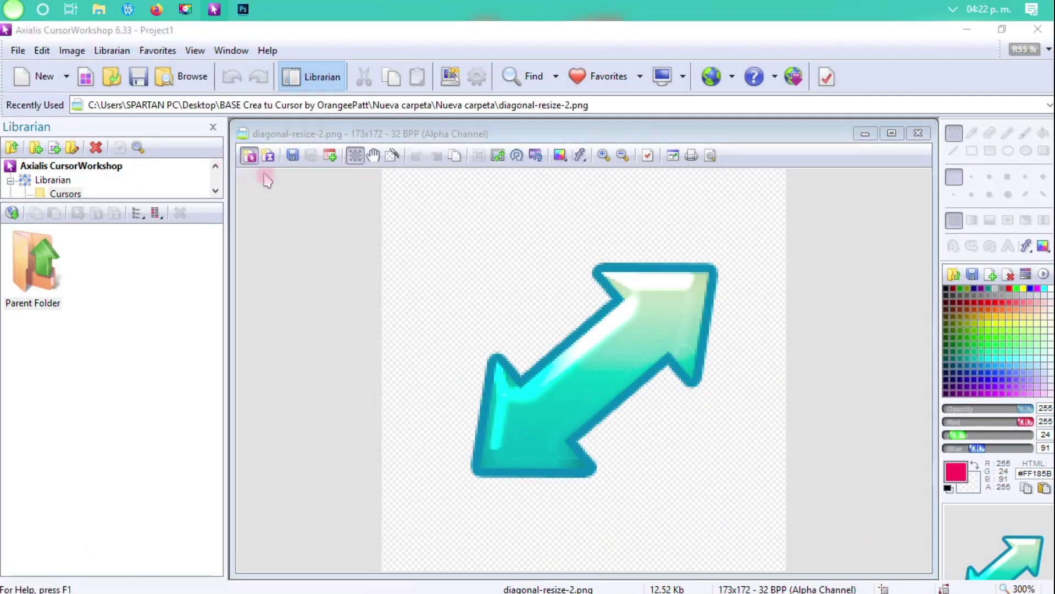
{"action": "left_click", "coordinate": [614, 543]}
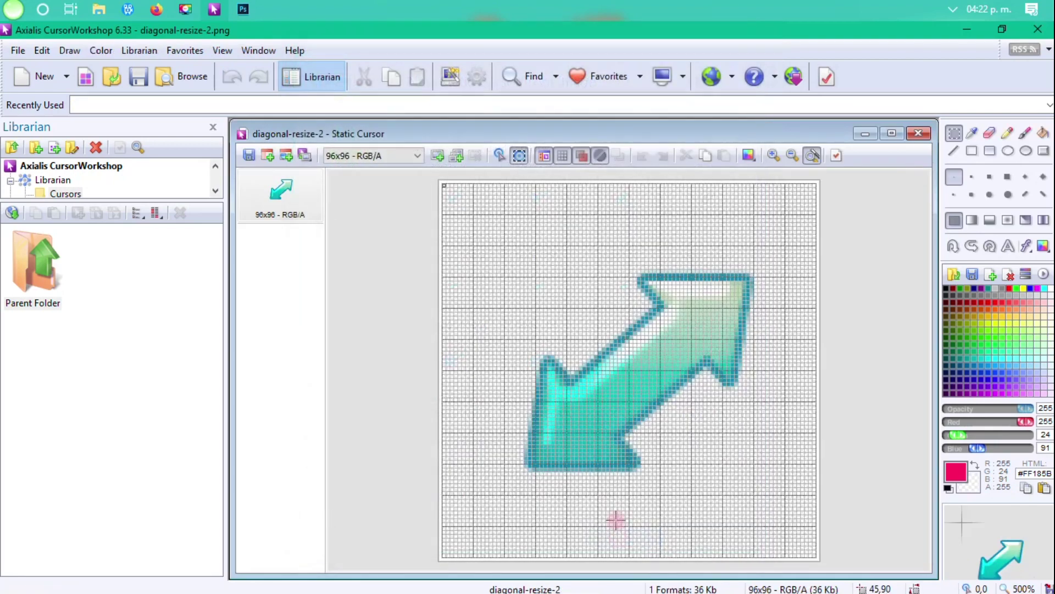
{"action": "left_click", "coordinate": [499, 156]}
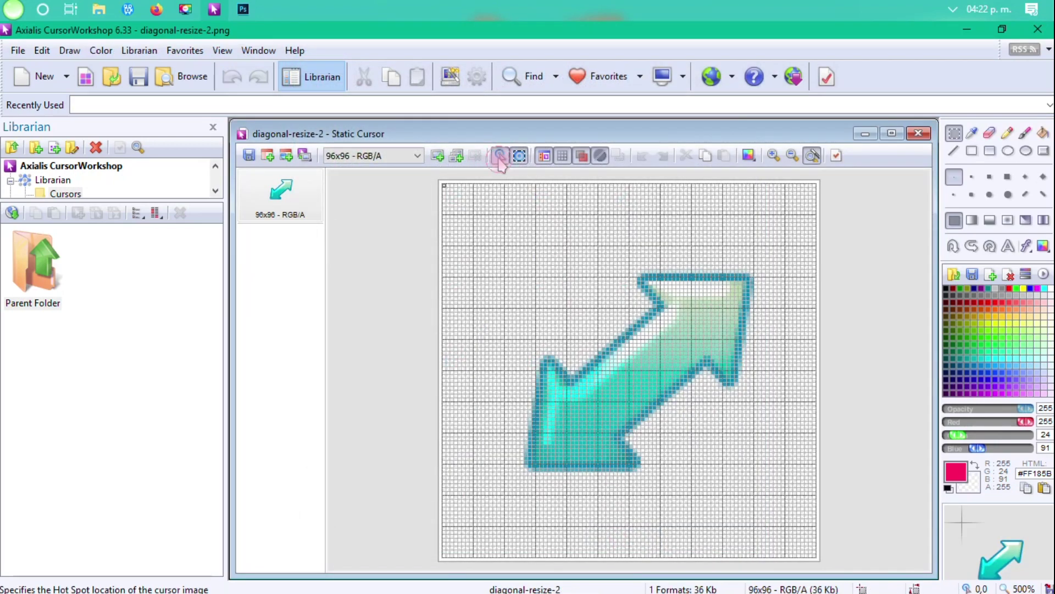
{"action": "left_click", "coordinate": [643, 373]}
- Save the cursor as diagonal-resize-2.cur in the same Nueva carpeta as ayuda.cur, and close its cursor and image windows
{"action": "key", "text": "ctrl+s"}
{"action": "double_click", "coordinate": [308, 260]}
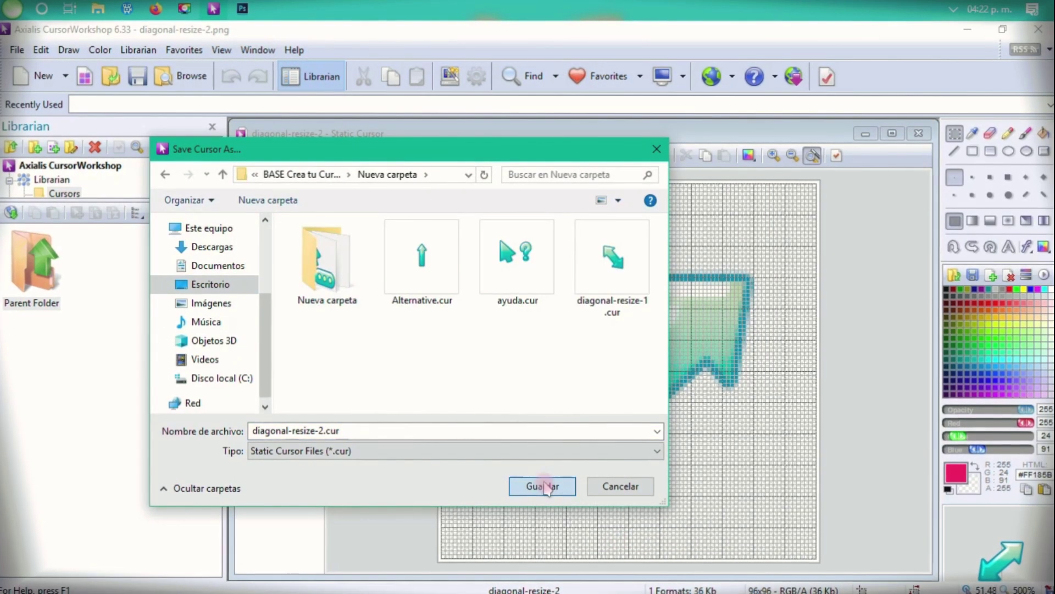
{"action": "left_click", "coordinate": [546, 486]}
{"action": "left_click", "coordinate": [918, 133]}
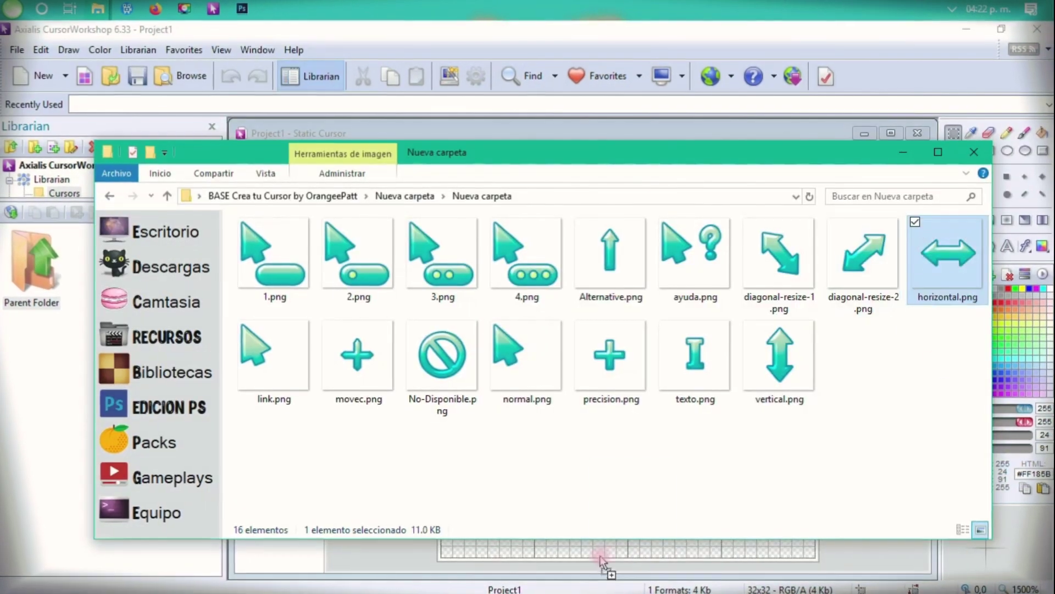
- Create a 96x96 RGB/A static cursor from horizontal.png with its hotspot at 50,49, and save it in the same folder as the other cursors
{"action": "left_click_drag", "start_coordinate": [601, 561], "coordinate": [602, 561]}
{"action": "left_click", "coordinate": [625, 545]}
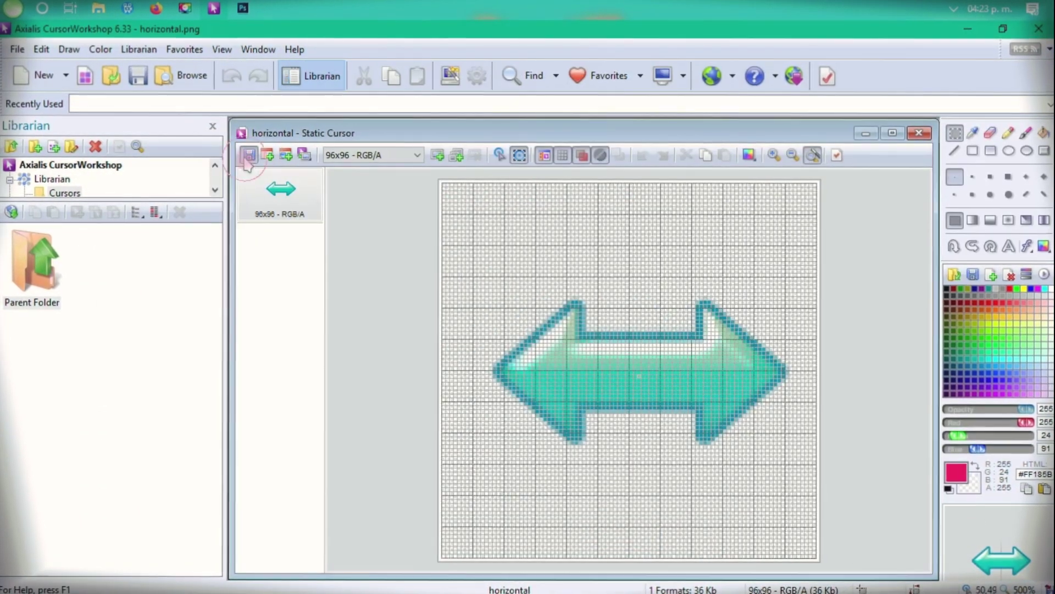
{"action": "left_click", "coordinate": [248, 156]}
{"action": "double_click", "coordinate": [354, 307]}
{"action": "left_click", "coordinate": [542, 484]}
{"action": "key", "text": "space"}
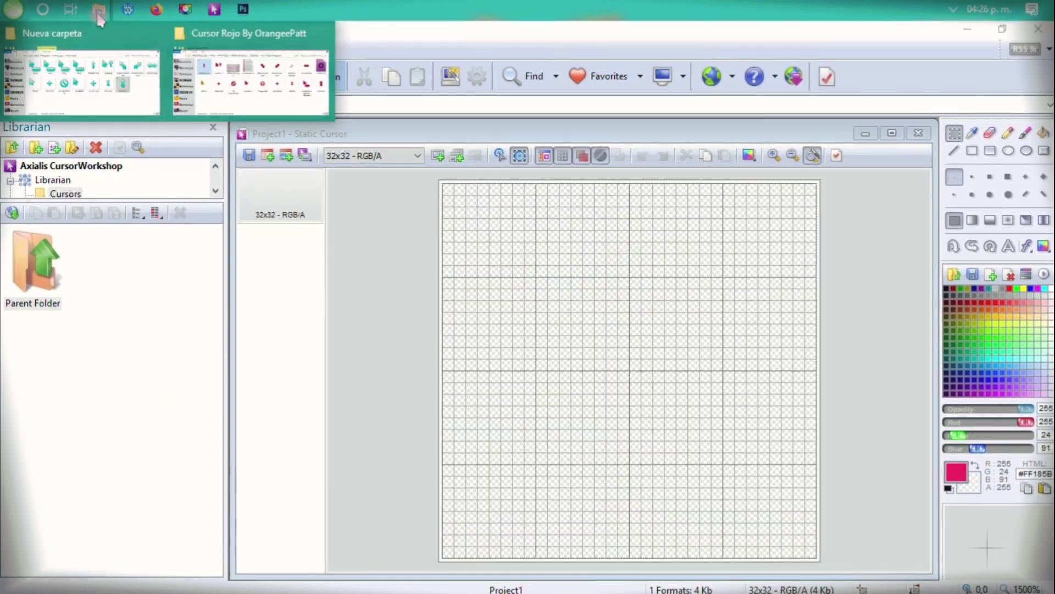
- Open 1.png from the inner Nueva carpeta folder in the cursor editor
{"action": "left_click", "coordinate": [97, 11]}
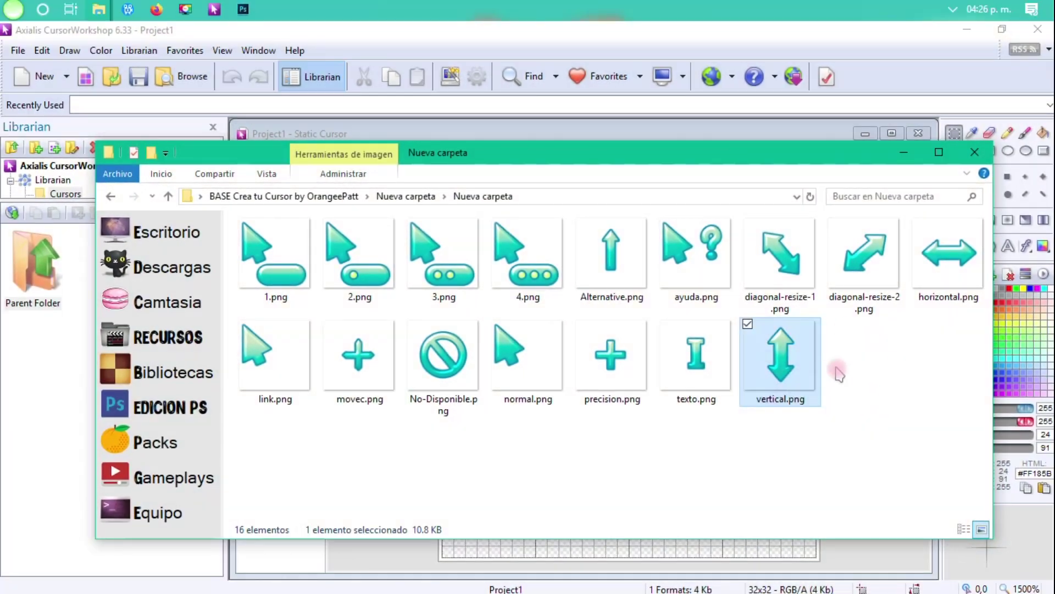
{"action": "left_click", "coordinate": [782, 468]}
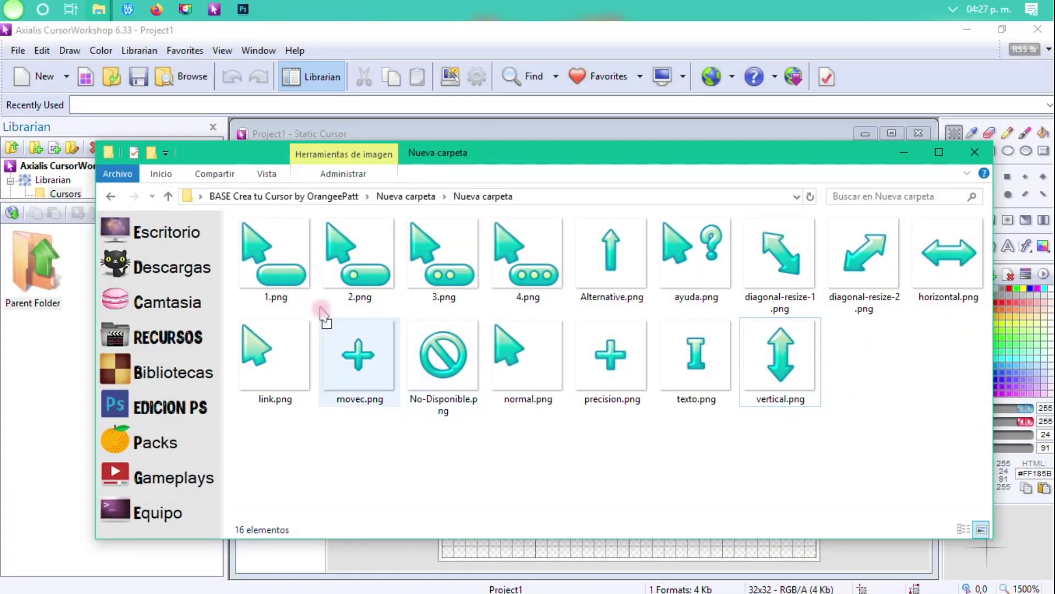
{"action": "left_click_drag", "start_coordinate": [233, 258], "coordinate": [539, 275]}
{"action": "left_click", "coordinate": [473, 132]}
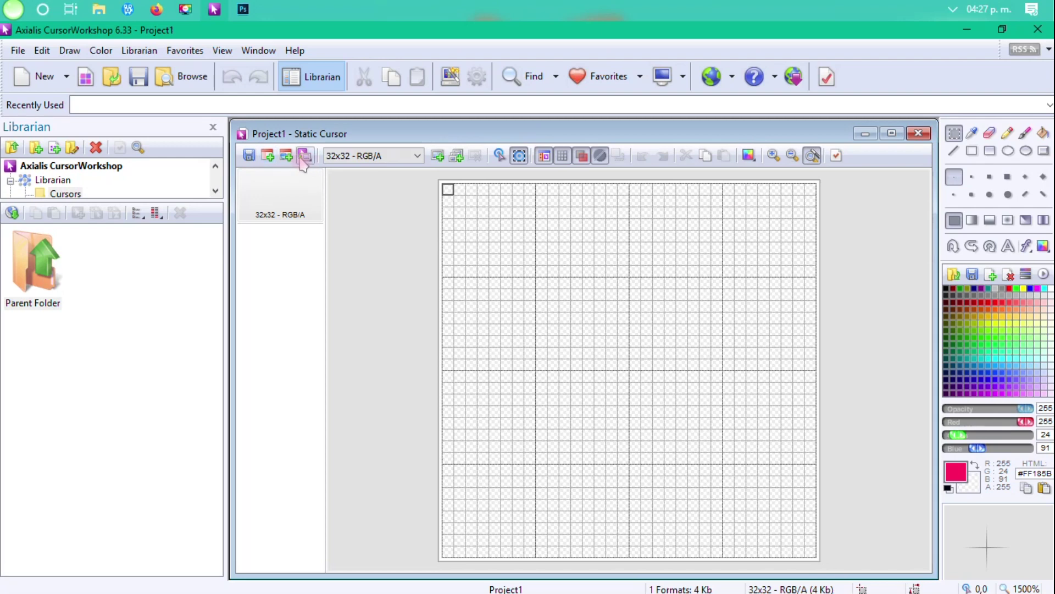
{"action": "key", "text": "alt+Tab"}
{"action": "left_click", "coordinate": [275, 255]}
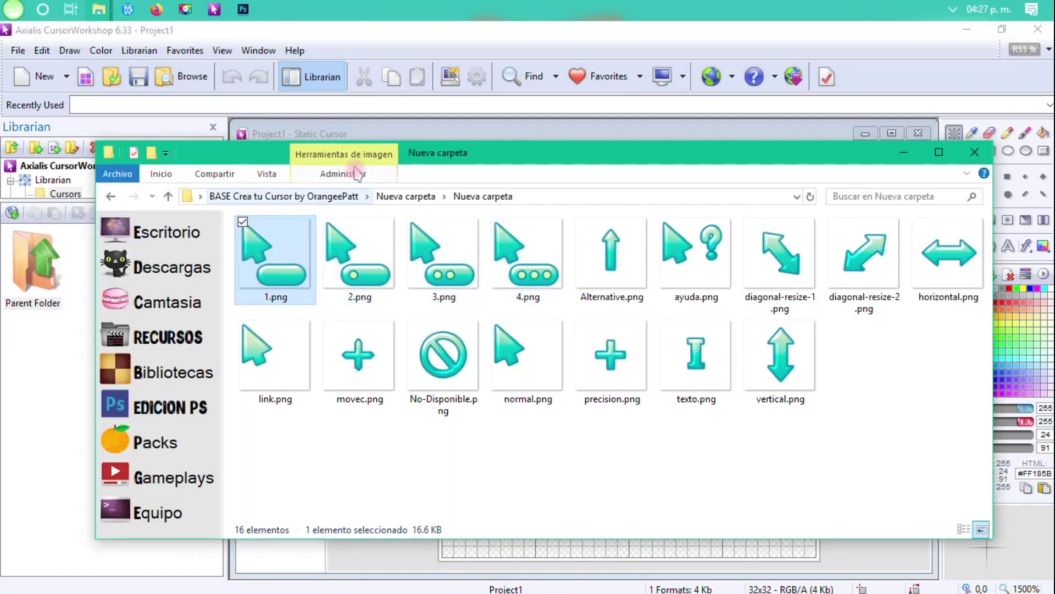
{"action": "left_click_drag", "start_coordinate": [370, 165], "coordinate": [384, 176]}
{"action": "key", "text": "Return"}
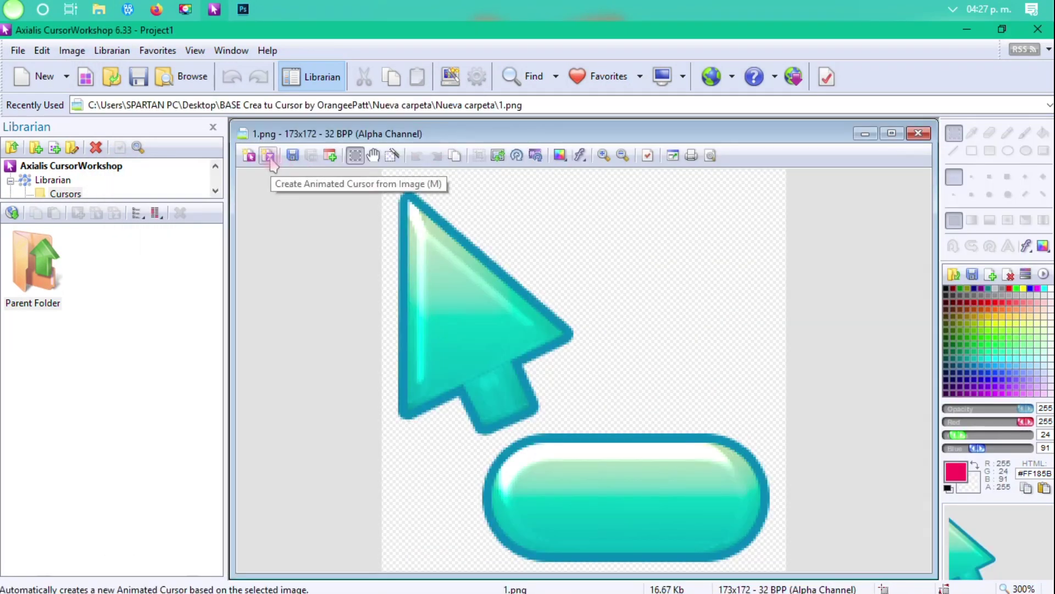
- Set up a new animated cursor from the 1.png image at 96x96 pixels with 4 frames of 20 jiffies each
{"action": "left_click", "coordinate": [270, 158]}
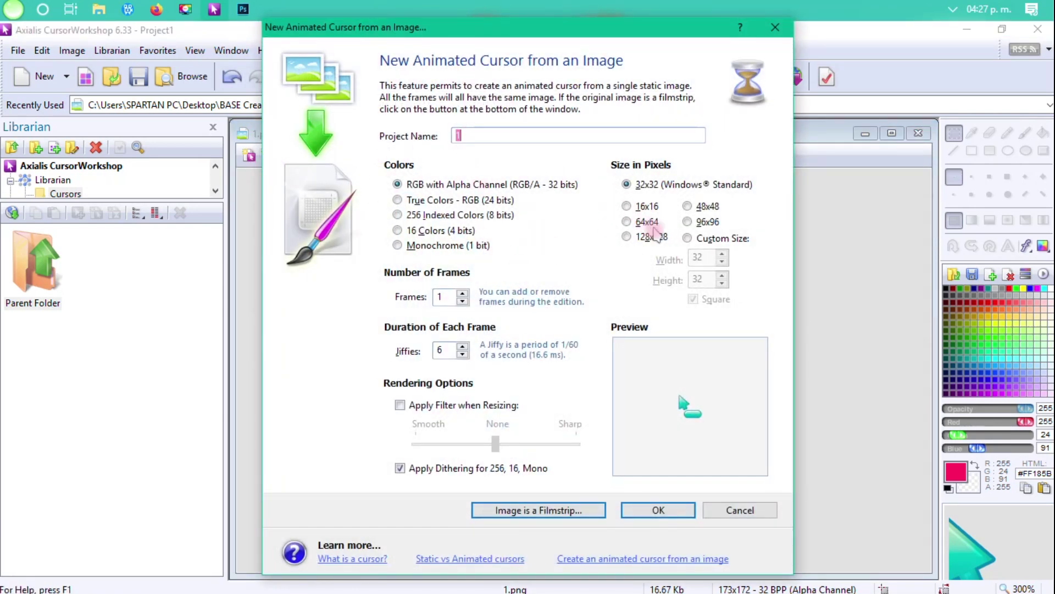
{"action": "left_click", "coordinate": [687, 222]}
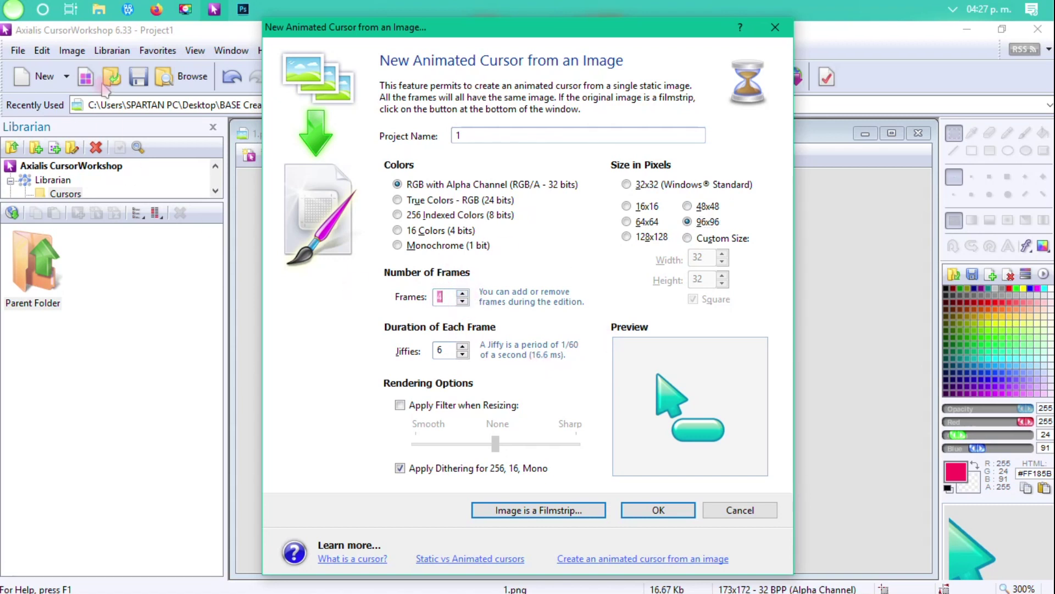
{"action": "mouse_move", "coordinate": [99, 9]}
{"action": "left_click", "coordinate": [83, 66]}
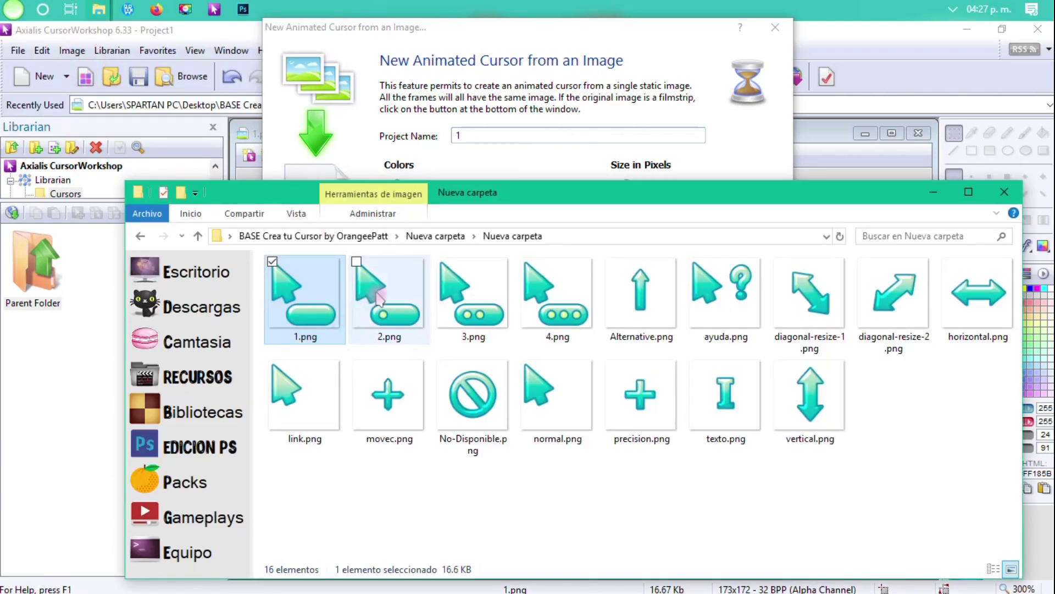
{"action": "left_click", "coordinate": [932, 193]}
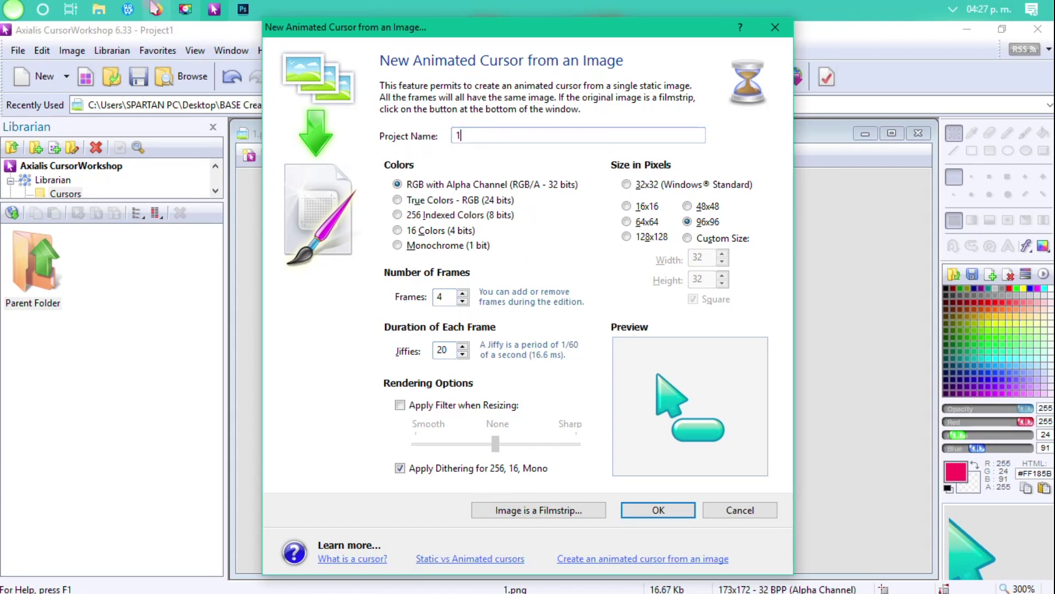
- Name the project "trabajando en segundo plano" by copying the name of the matching .ani file in the Cursor Rojo folder, and create the animated cursor
{"action": "mouse_move", "coordinate": [99, 9]}
{"action": "left_click", "coordinate": [352, 66]}
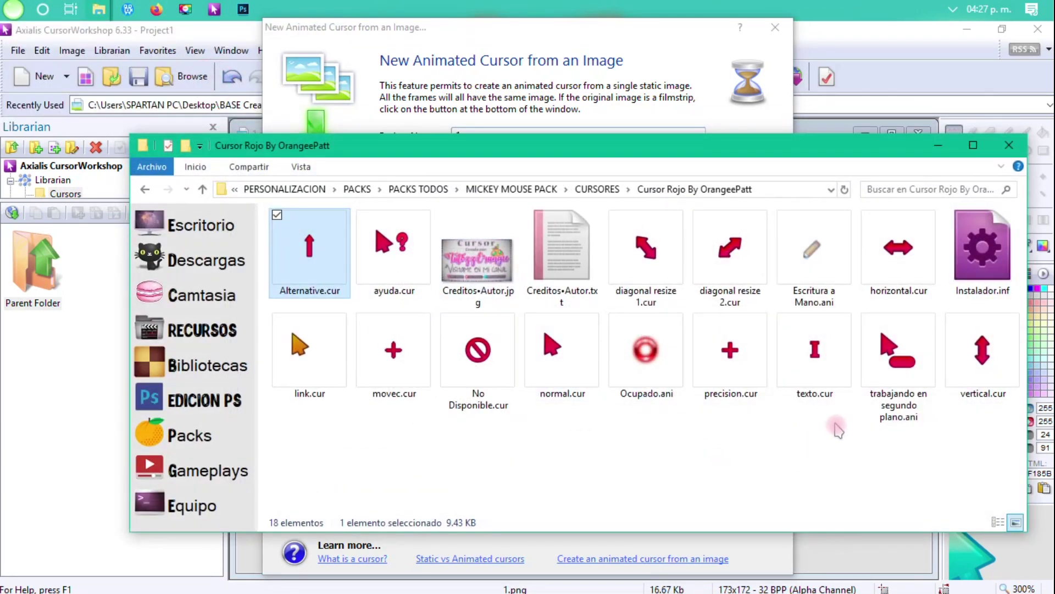
{"action": "left_click", "coordinate": [890, 357]}
{"action": "key", "text": "F2"}
{"action": "key", "text": "ctrl+c"}
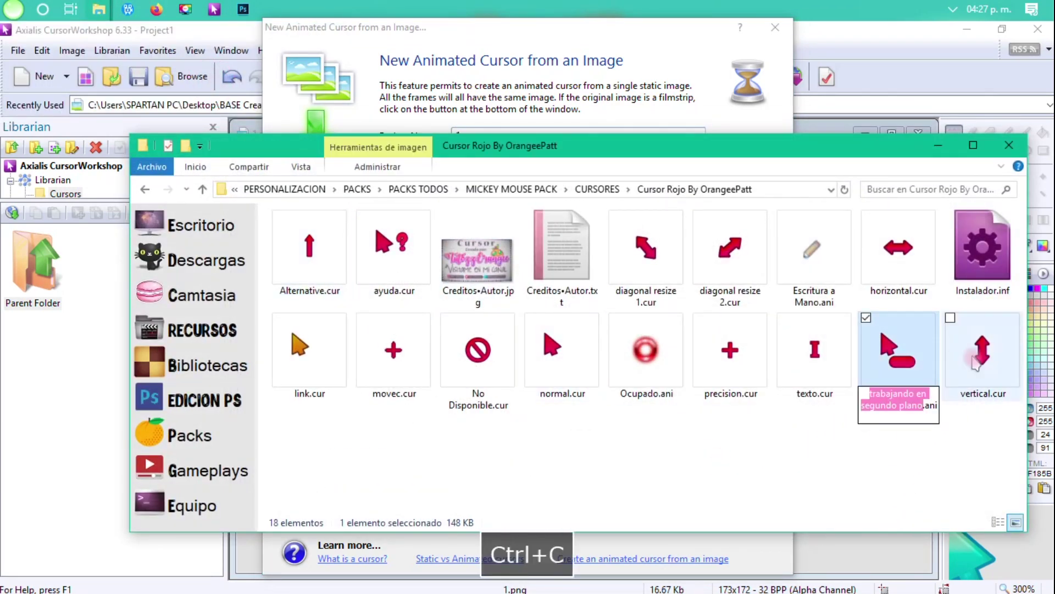
{"action": "left_click", "coordinate": [938, 144]}
{"action": "key", "text": "BackSpace"}
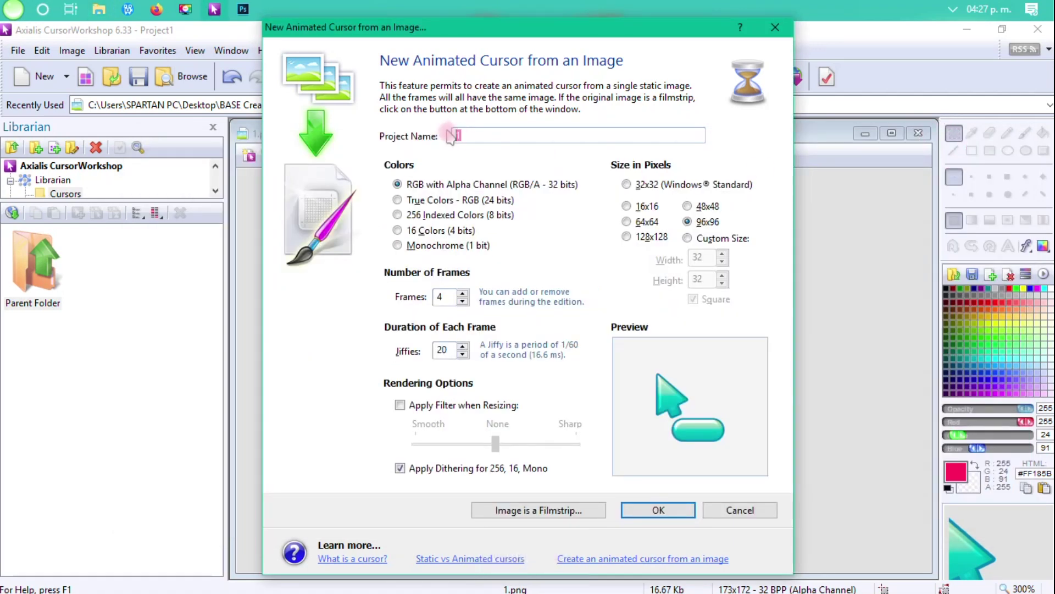
{"action": "key", "text": "ctrl+v"}
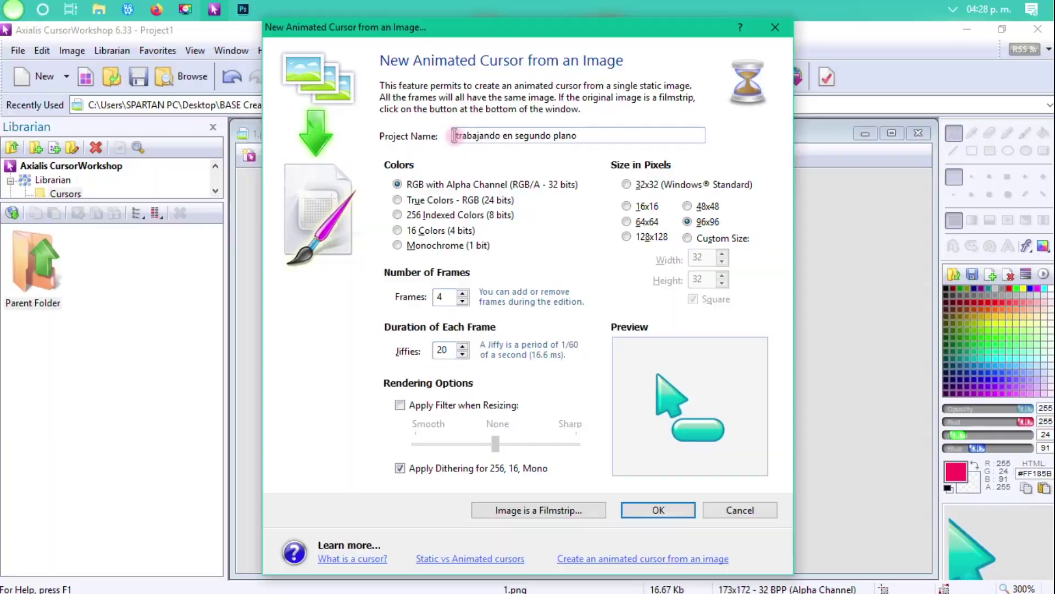
{"action": "left_click", "coordinate": [600, 136]}
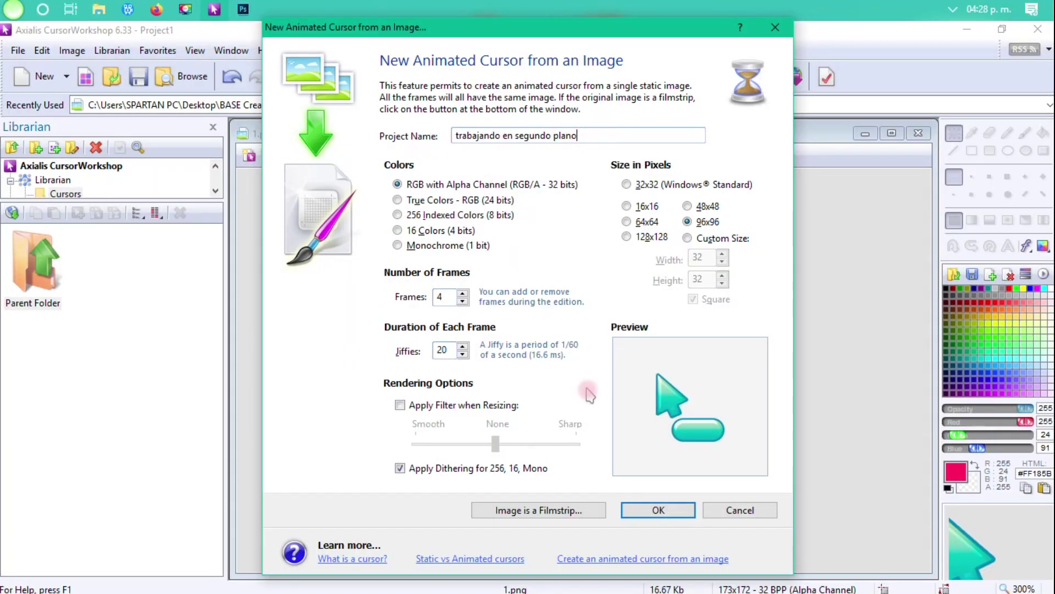
{"action": "left_click", "coordinate": [658, 510]}
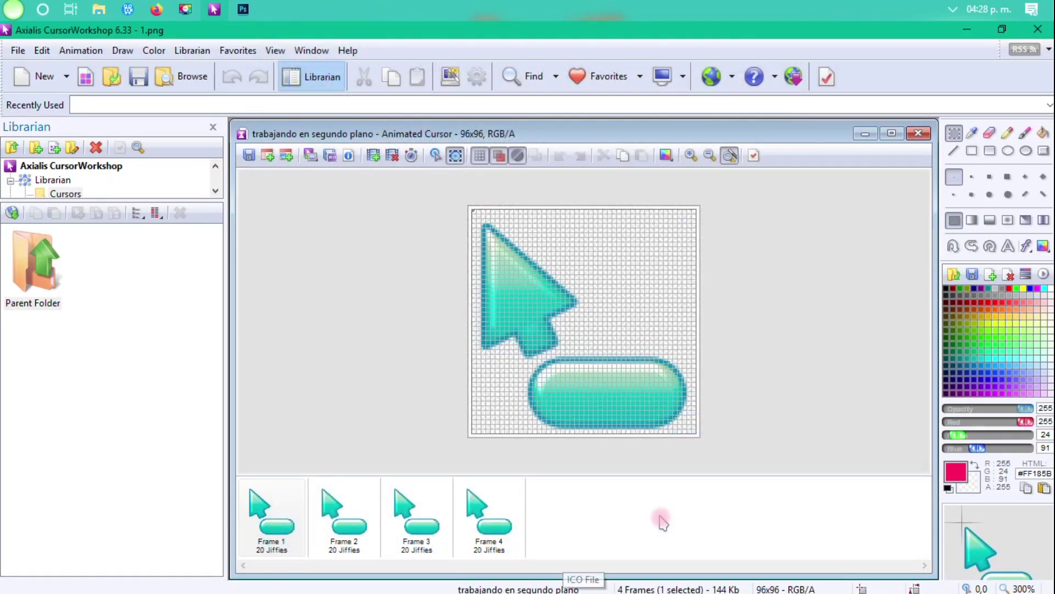
- Erase the duplicated image from frames 2, 3 and 4 of the animated cursor, leaving only frame 1 filled
{"action": "left_click", "coordinate": [321, 546]}
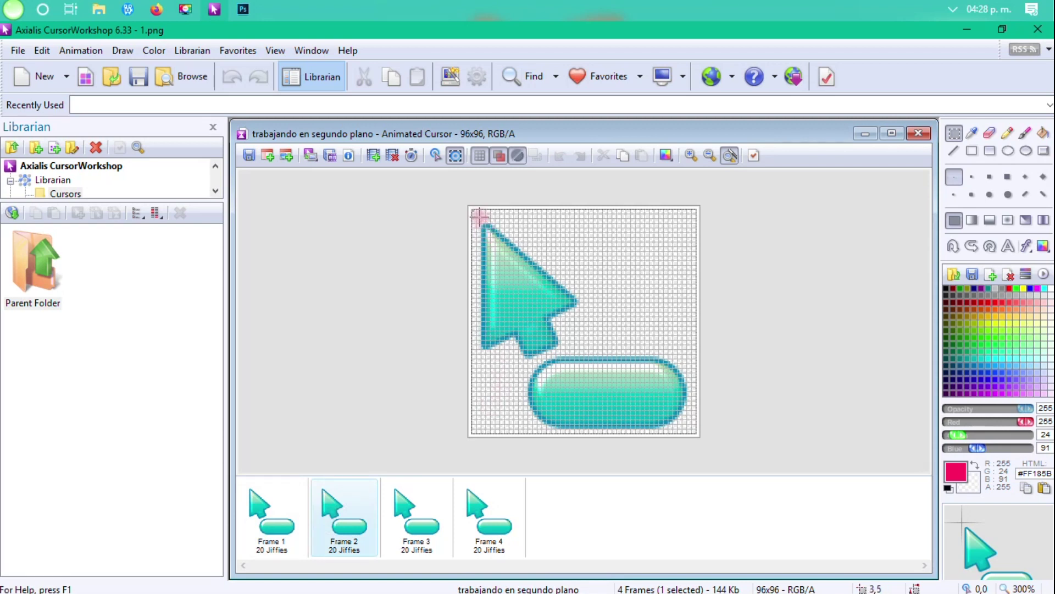
{"action": "key", "text": "ctrl+a"}
{"action": "key", "text": "Delete"}
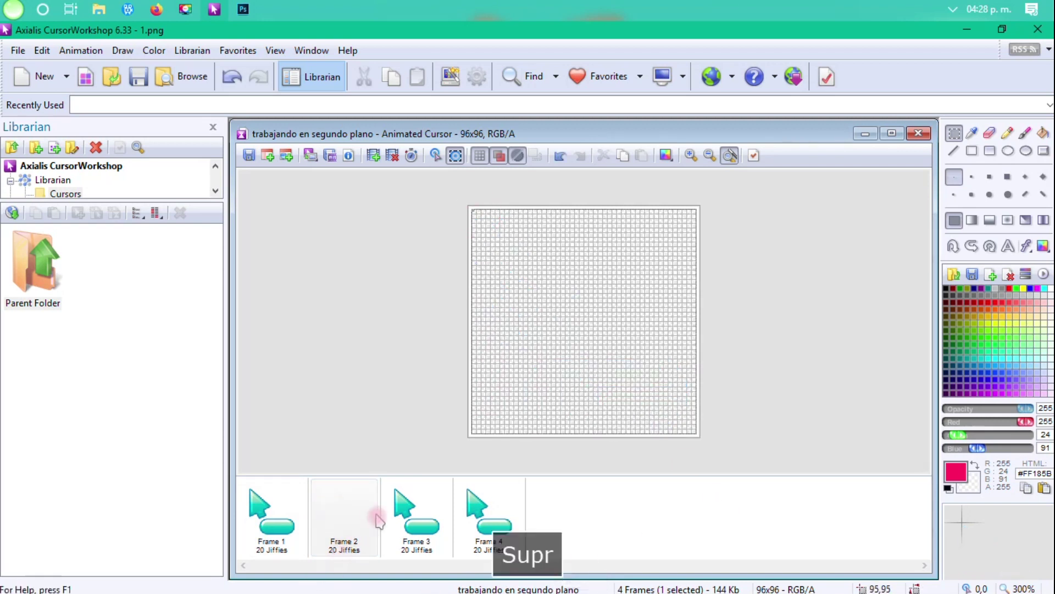
{"action": "left_click", "coordinate": [412, 511]}
{"action": "left_click_drag", "start_coordinate": [472, 211], "coordinate": [745, 486]}
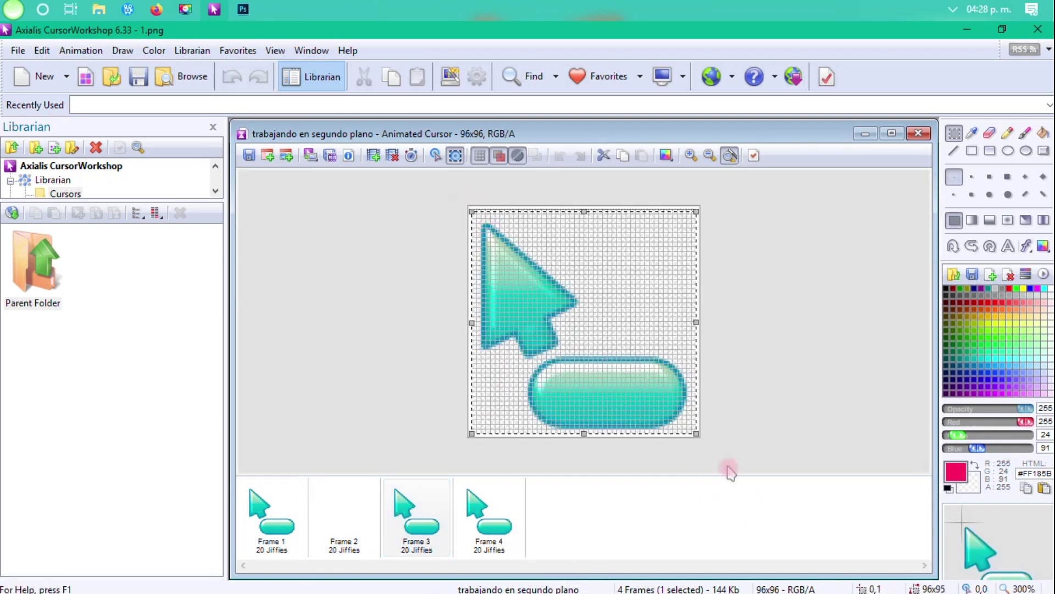
{"action": "key", "text": "Delete"}
{"action": "left_click", "coordinate": [486, 517]}
{"action": "left_click_drag", "start_coordinate": [475, 214], "coordinate": [775, 489]}
{"action": "key", "text": "Delete"}
- Set the animated cursor's hotspot at 6,8 on the arrow's tip in frame 1
{"action": "left_click", "coordinate": [286, 508]}
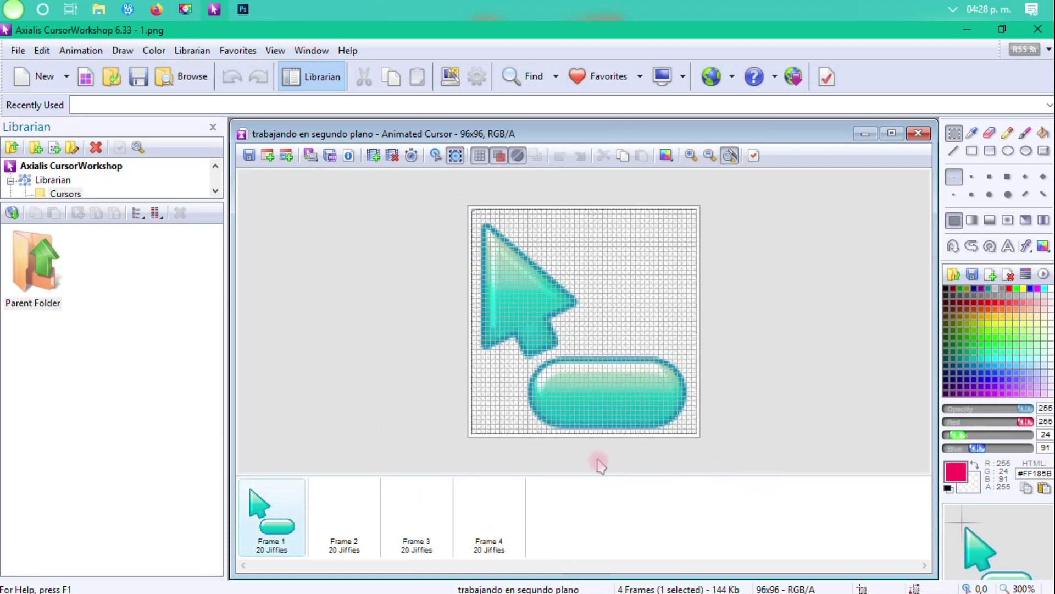
{"action": "left_click", "coordinate": [437, 156]}
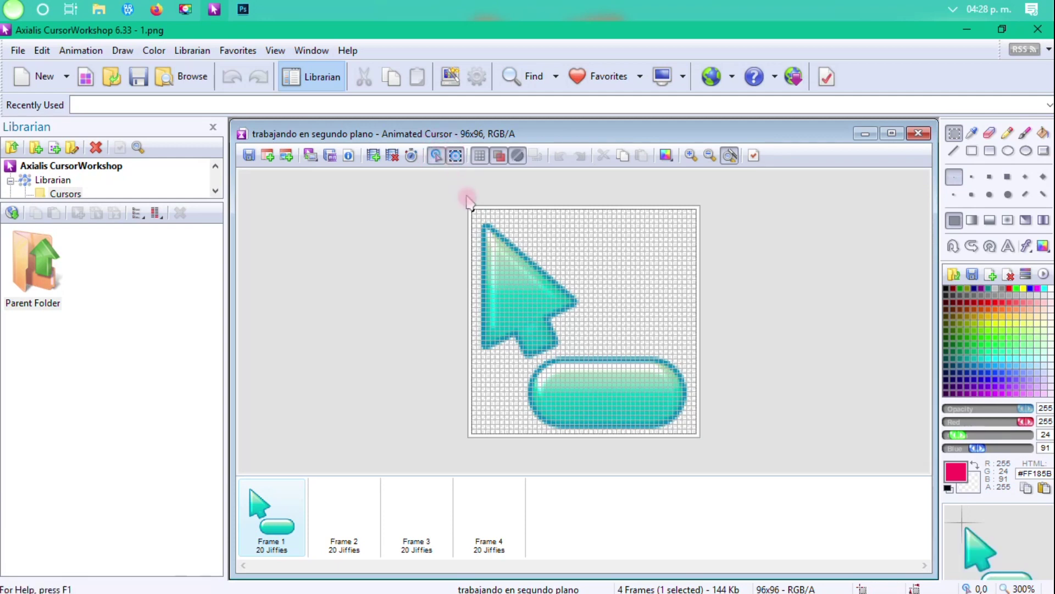
{"action": "left_click", "coordinate": [491, 226]}
{"action": "left_click", "coordinate": [691, 156]}
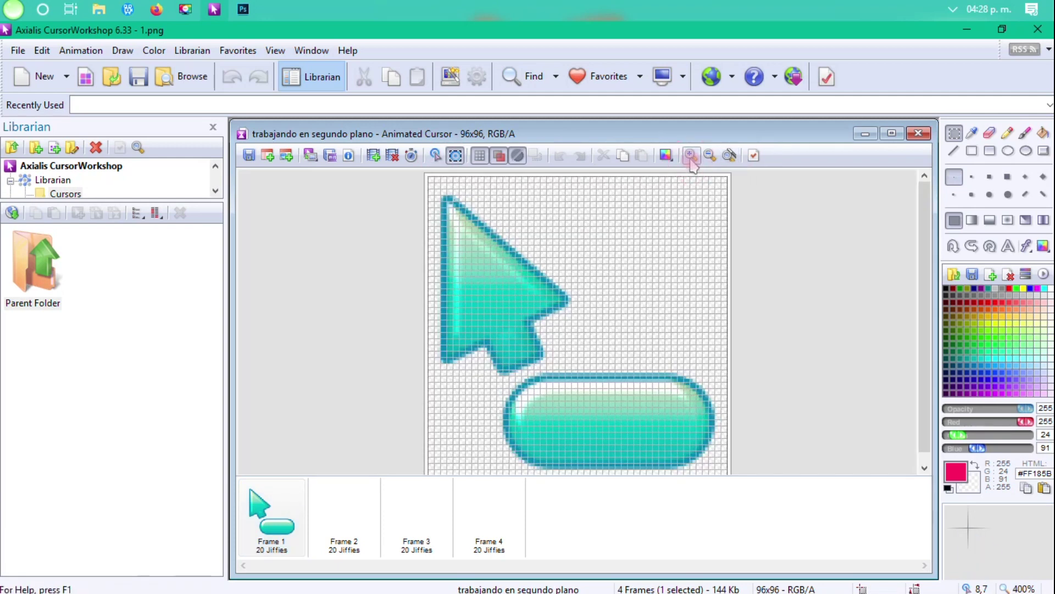
{"action": "left_click", "coordinate": [691, 156]}
{"action": "left_click", "coordinate": [690, 156]}
{"action": "left_click", "coordinate": [690, 156]}
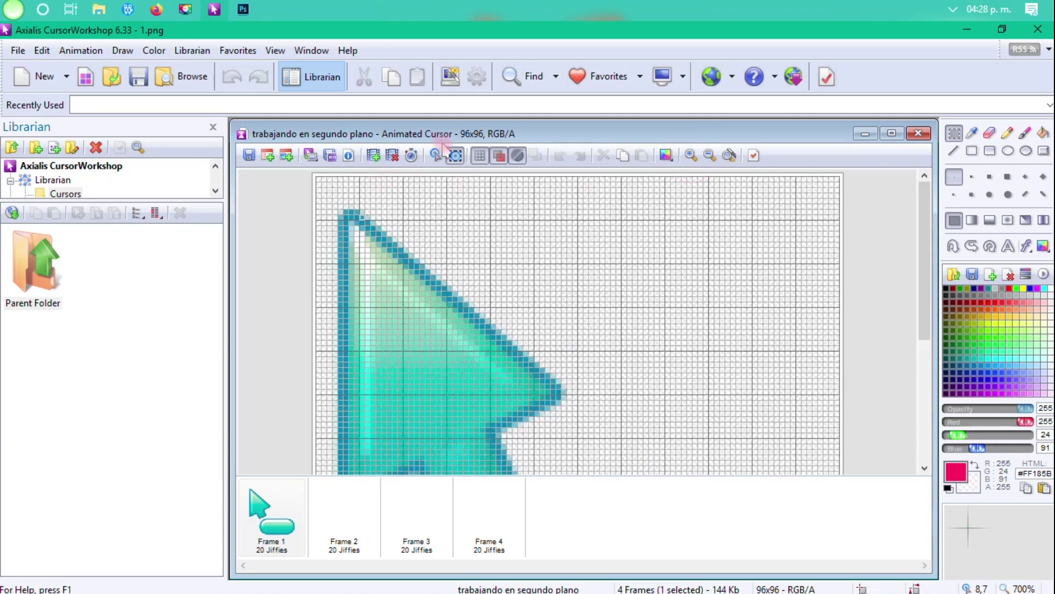
{"action": "left_click", "coordinate": [350, 223]}
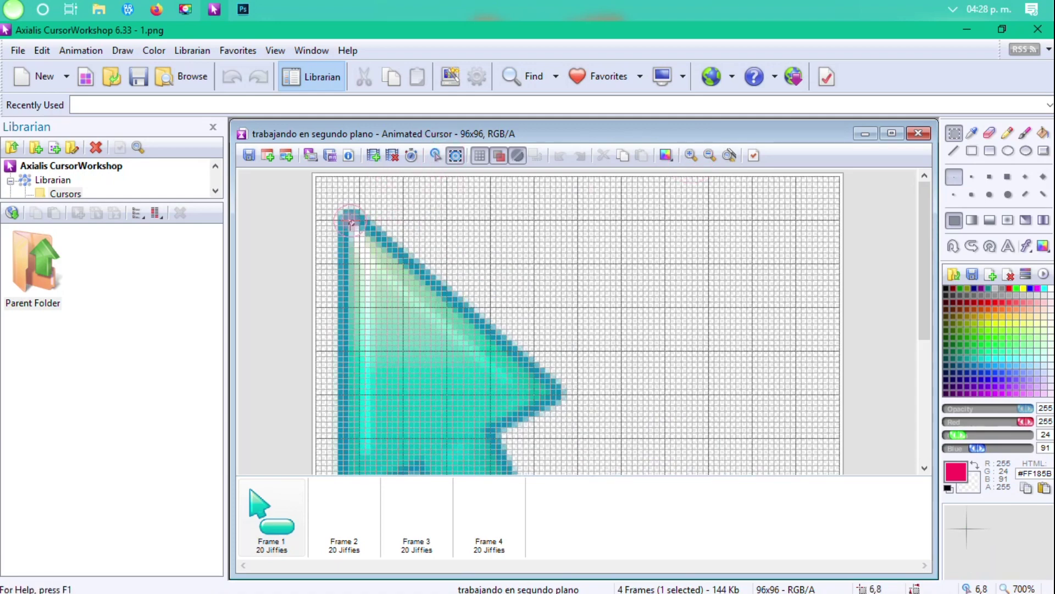
{"action": "left_click", "coordinate": [709, 155]}
{"action": "left_click", "coordinate": [710, 156]}
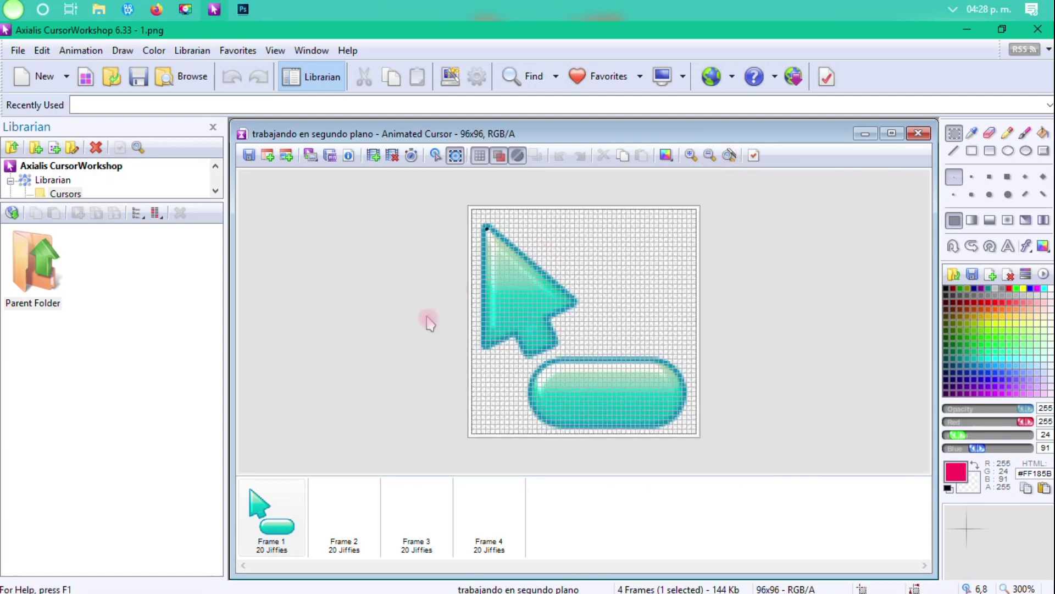
- Open 2.png from the inner Nueva carpeta folder, make a 96x96 RGB/A static cursor from it, and copy its whole image
{"action": "left_click", "coordinate": [99, 9]}
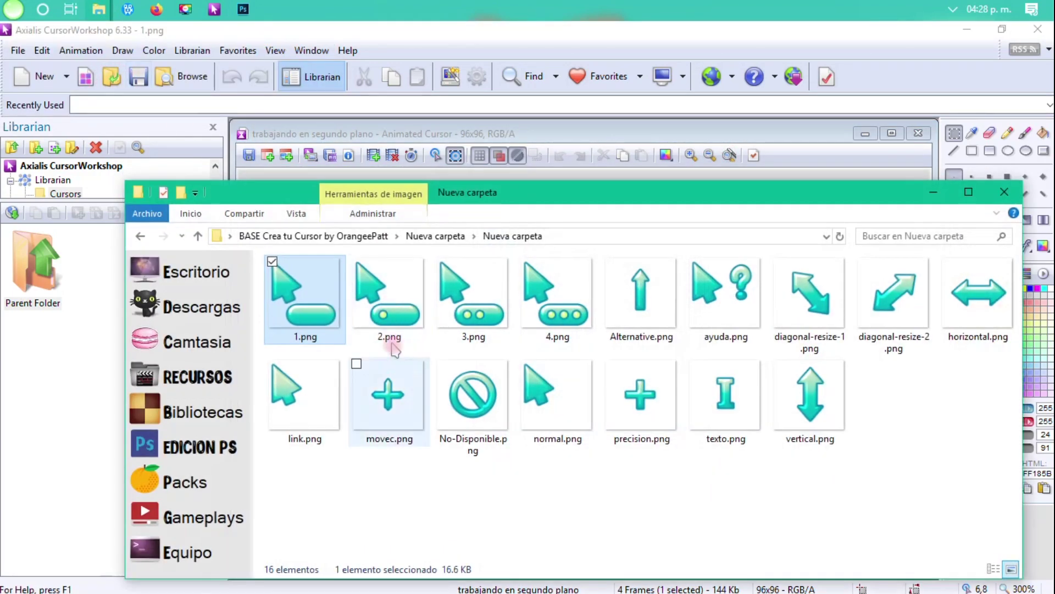
{"action": "left_click", "coordinate": [393, 302]}
{"action": "left_click_drag", "start_coordinate": [393, 303], "coordinate": [415, 156]}
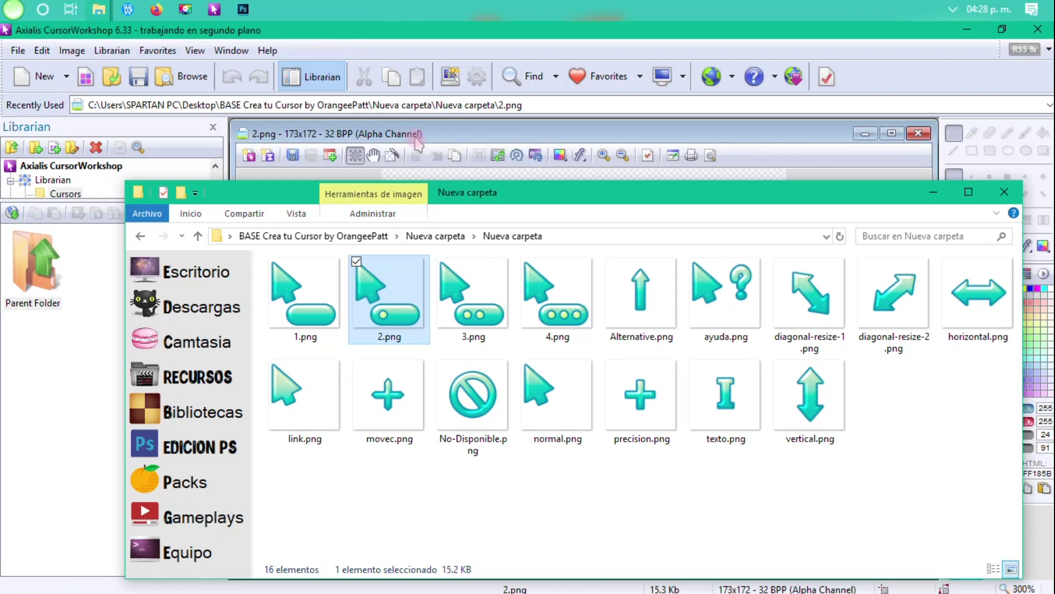
{"action": "left_click", "coordinate": [268, 156]}
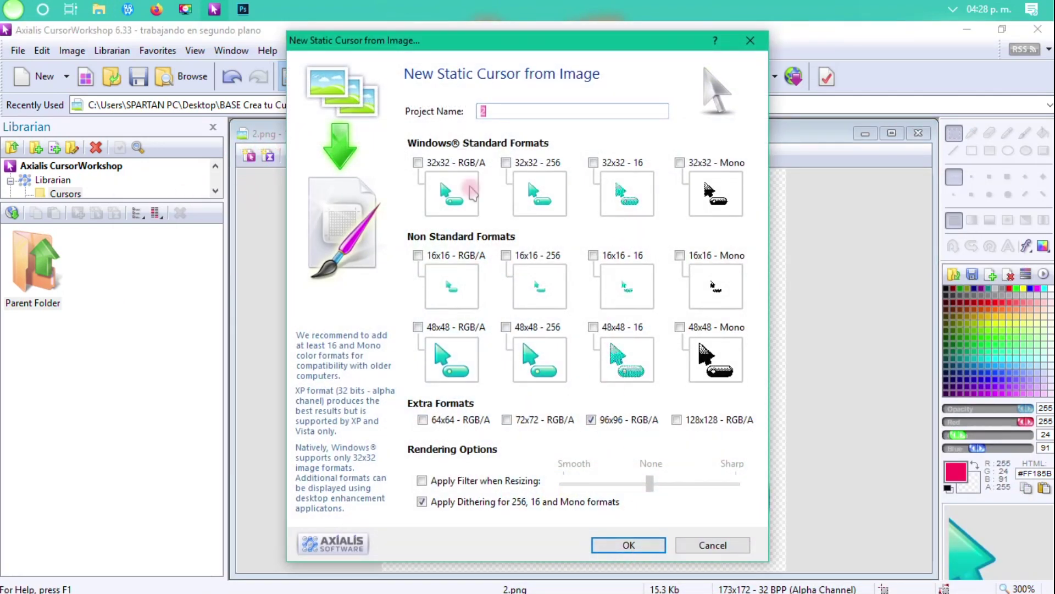
{"action": "left_click", "coordinate": [628, 545]}
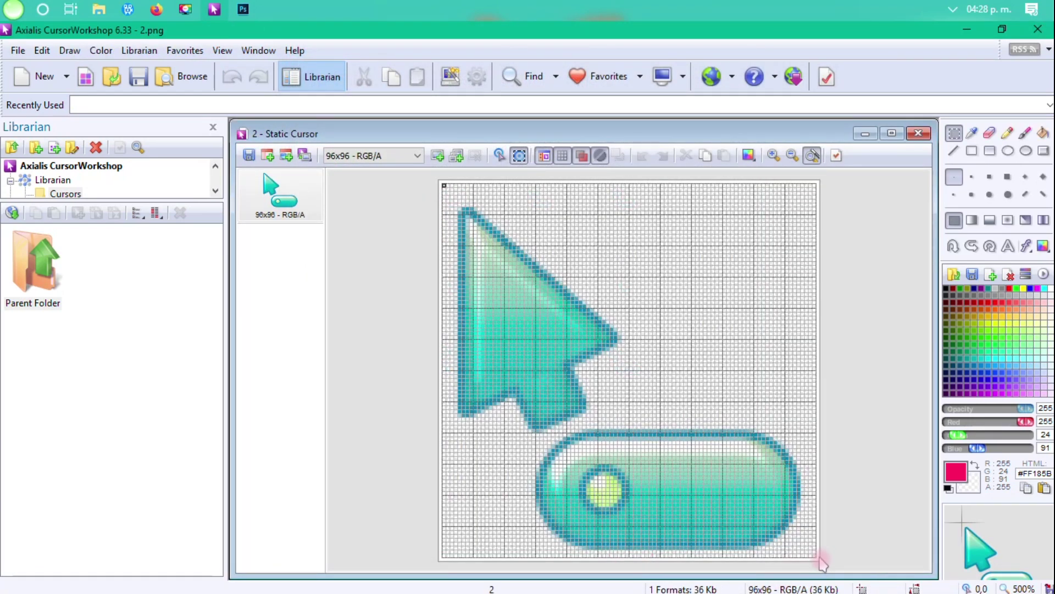
{"action": "left_click_drag", "start_coordinate": [729, 435], "coordinate": [420, 156]}
{"action": "key", "text": "ctrl+c"}
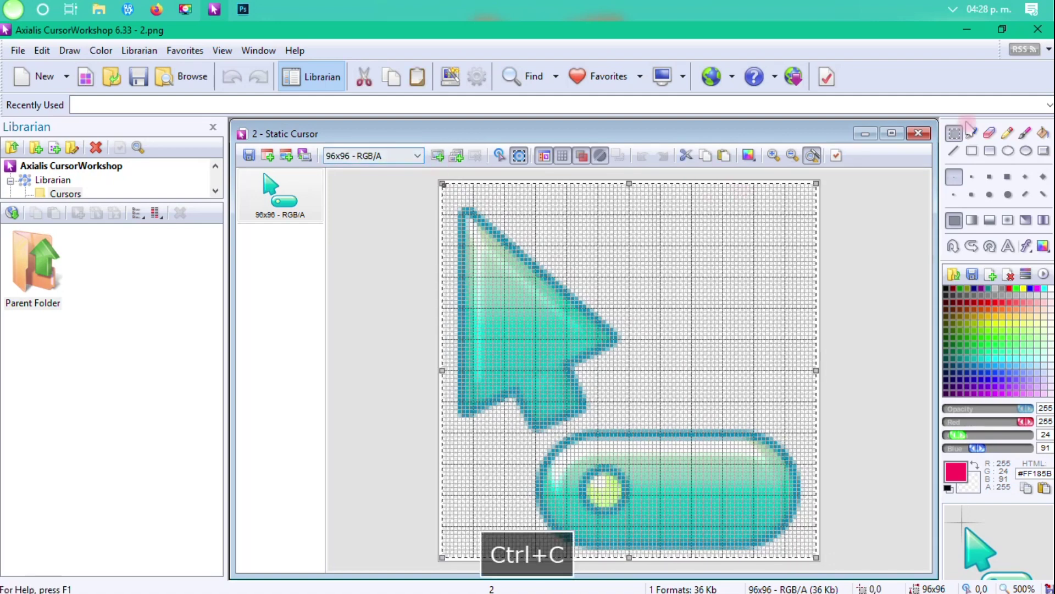
- Close the temporary cursor 2 without saving and the 2.png image, and paste the copied image into frame 2
{"action": "left_click", "coordinate": [918, 134]}
{"action": "left_click", "coordinate": [559, 346]}
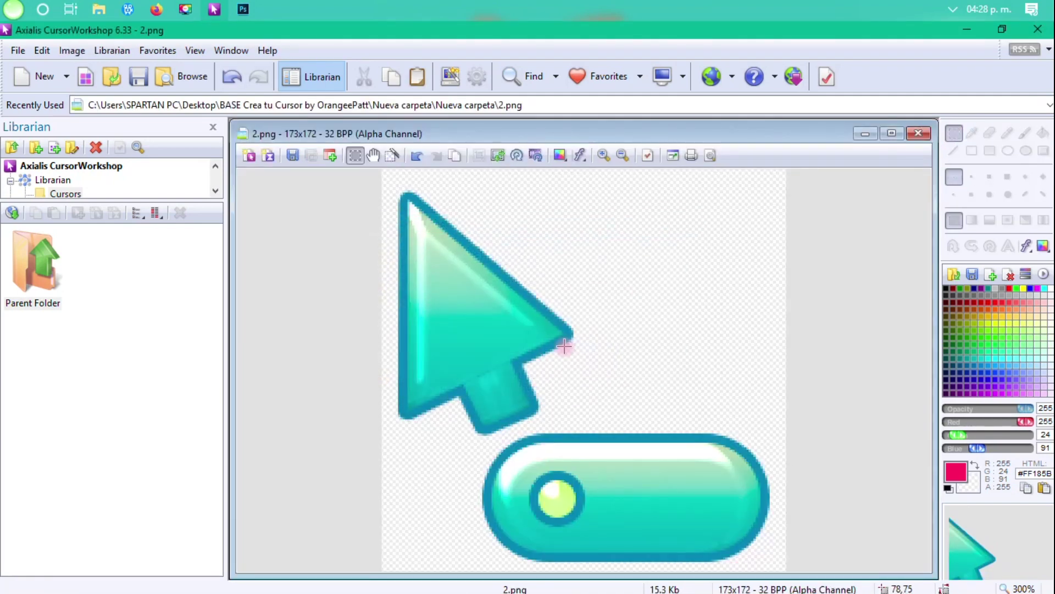
{"action": "left_click", "coordinate": [917, 135]}
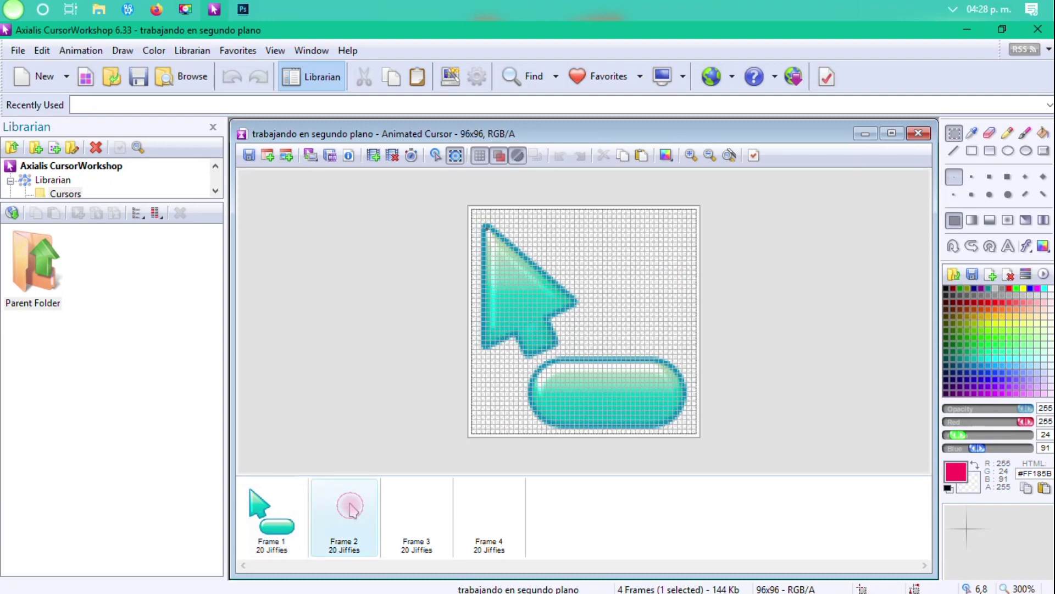
{"action": "left_click", "coordinate": [349, 541]}
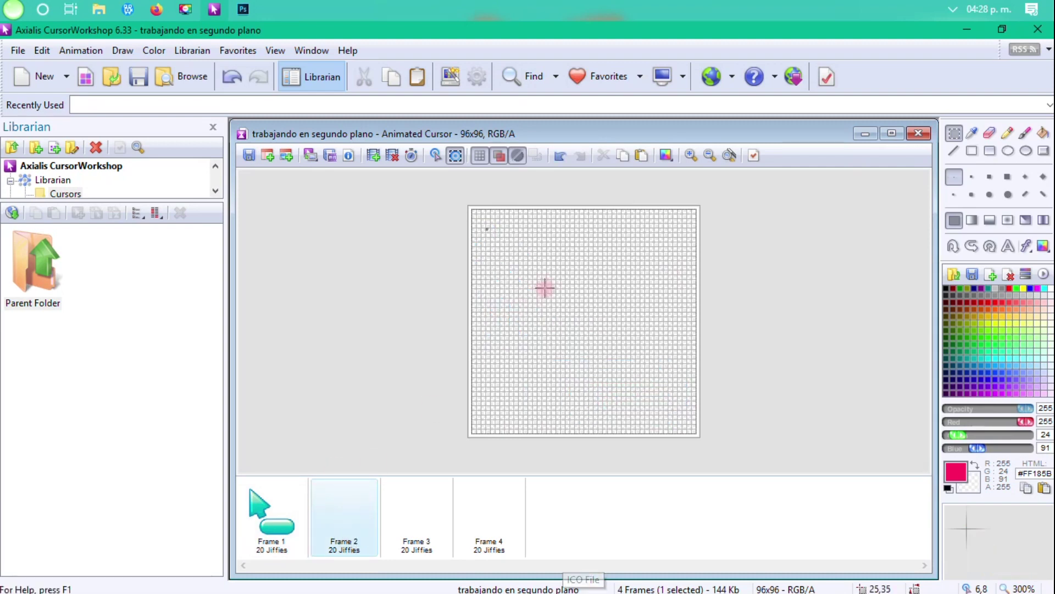
{"action": "key", "text": "ctrl+v"}
{"action": "left_click", "coordinate": [577, 428]}
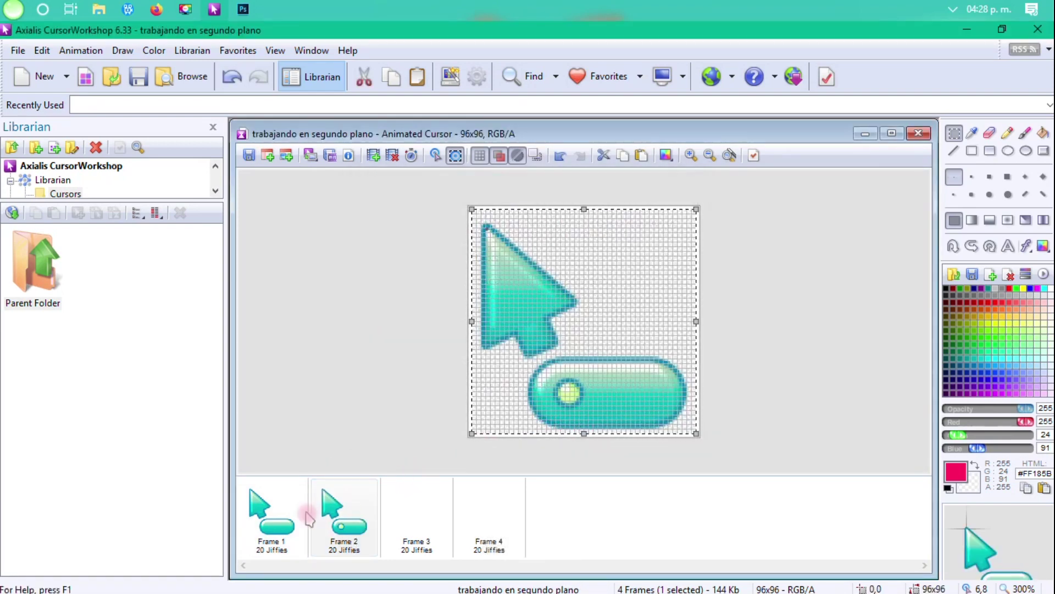
- Compare frames 1 and 2, try shifting the whole frame 2 image, and undo the move
{"action": "left_click", "coordinate": [278, 509]}
{"action": "left_click", "coordinate": [330, 519]}
{"action": "left_click", "coordinate": [292, 519]}
{"action": "left_click", "coordinate": [328, 517]}
{"action": "key", "text": "ctrl+a"}
{"action": "left_click_drag", "start_coordinate": [561, 276], "coordinate": [549, 294]}
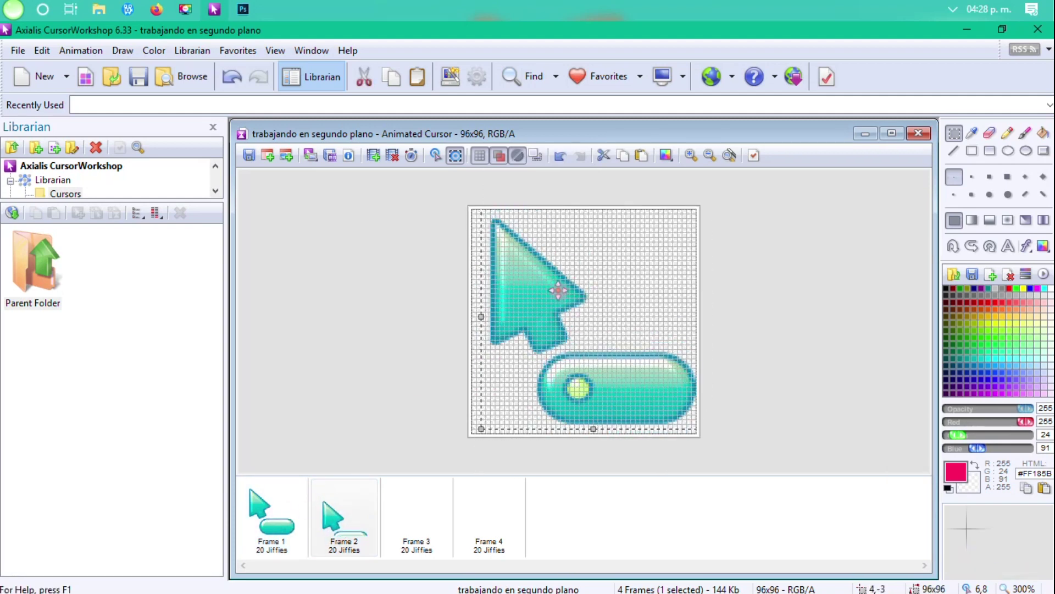
{"action": "key", "text": "ctrl+z"}
{"action": "key", "text": "ctrl+z"}
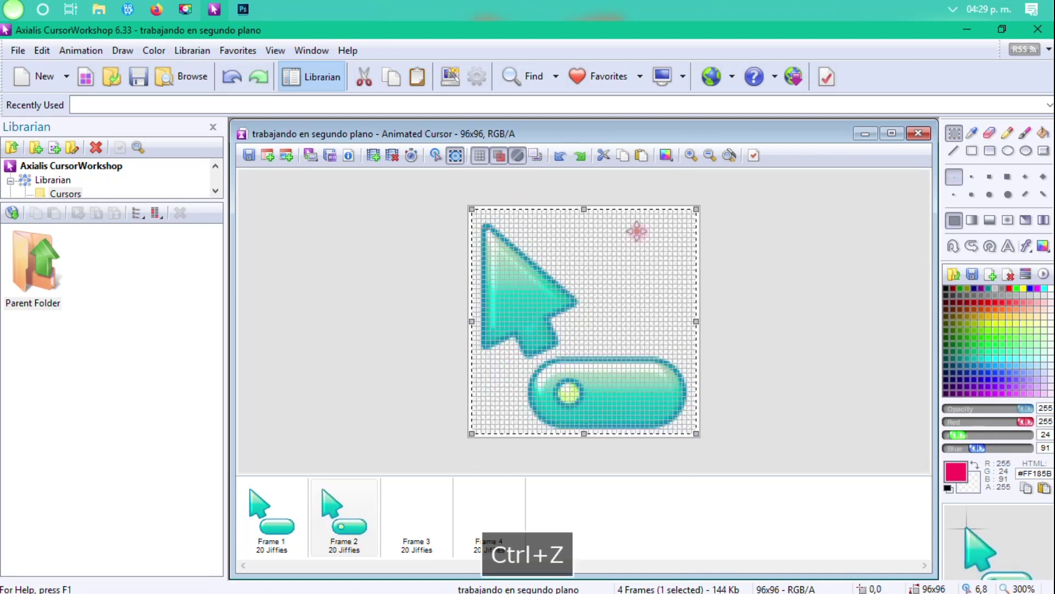
{"action": "left_click", "coordinate": [291, 511]}
{"action": "left_click", "coordinate": [344, 511]}
- Open 3.png from the inner Nueva carpeta folder, make a 96x96 RGB/A static cursor from it, and copy its whole image
{"action": "left_click", "coordinate": [409, 520]}
{"action": "mouse_move", "coordinate": [99, 9]}
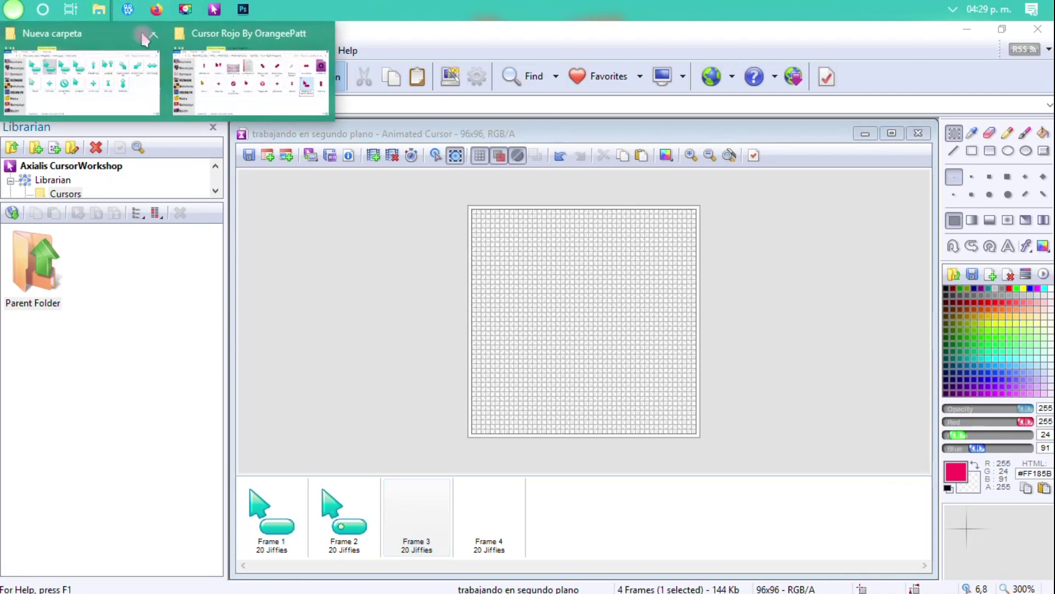
{"action": "left_click", "coordinate": [149, 61]}
{"action": "left_click_drag", "start_coordinate": [467, 291], "coordinate": [482, 133]}
{"action": "left_click", "coordinate": [249, 155]}
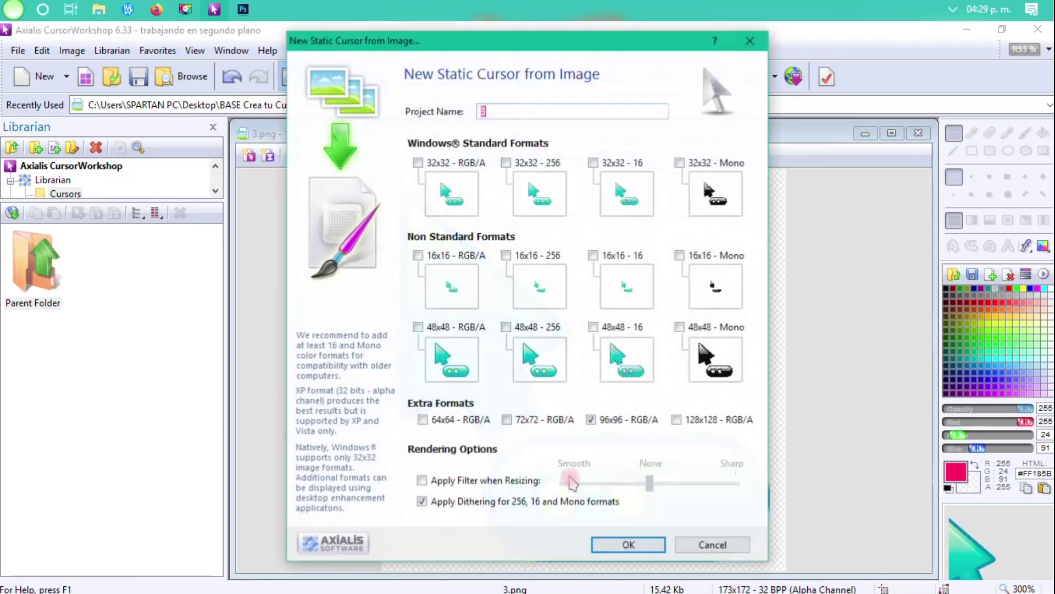
{"action": "left_click", "coordinate": [627, 547]}
{"action": "left_click_drag", "start_coordinate": [453, 191], "coordinate": [808, 556]}
{"action": "left_click", "coordinate": [523, 224]}
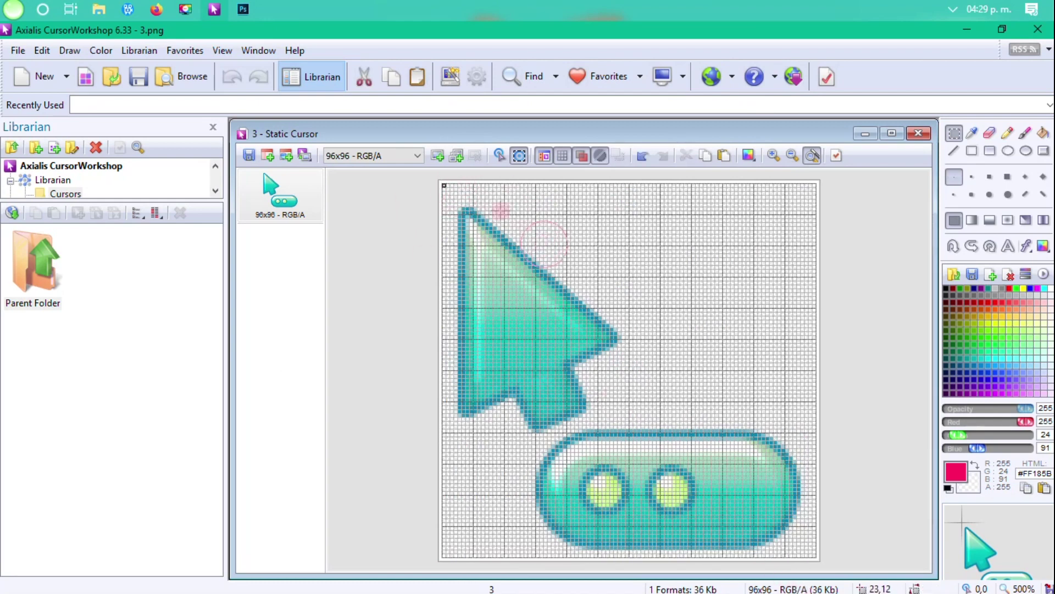
{"action": "key", "text": "ctrl+a"}
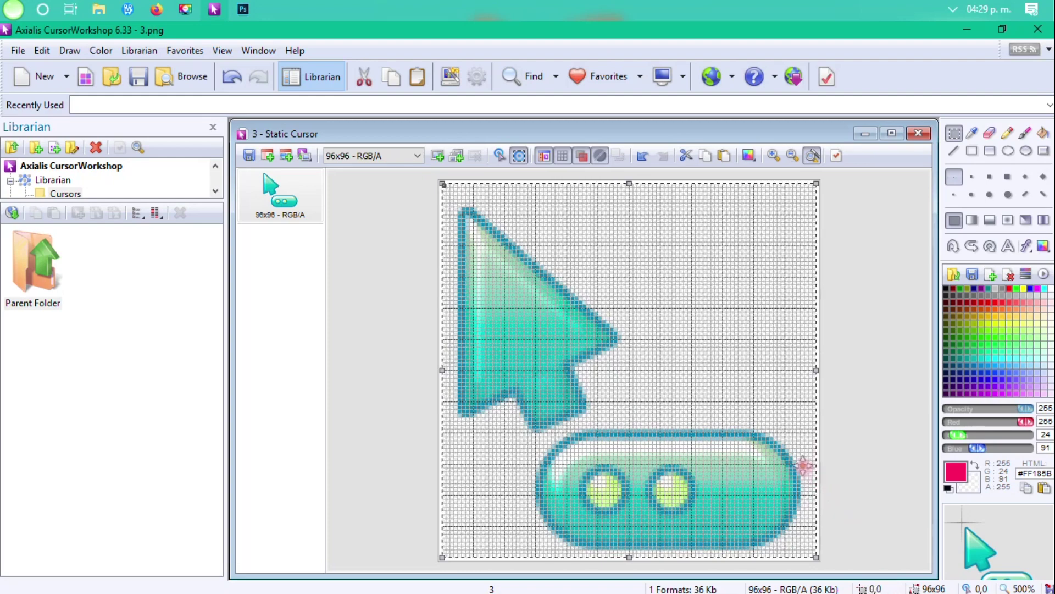
{"action": "key", "text": "ctrl+c"}
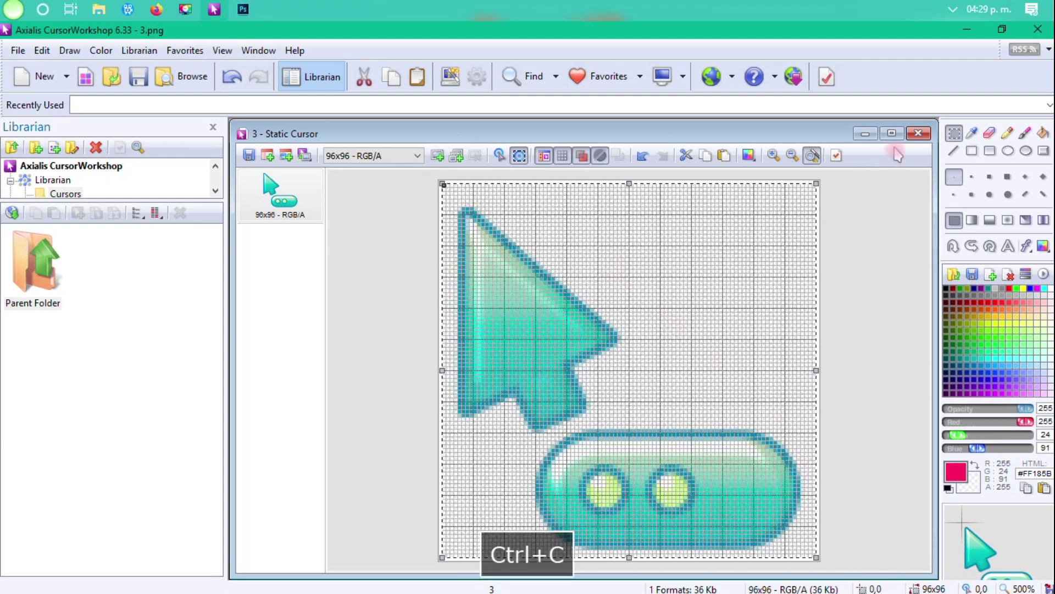
- Close the temporary cursor 3 without saving and the 3.png image, and paste the copied image into frame 3
{"action": "left_click", "coordinate": [918, 133]}
{"action": "left_click", "coordinate": [571, 347]}
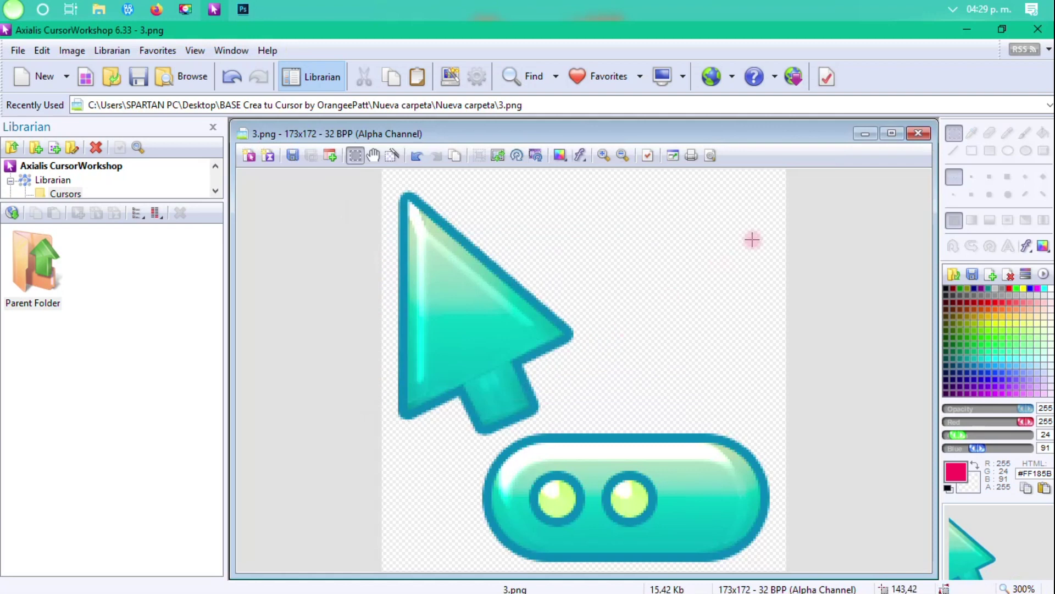
{"action": "left_click", "coordinate": [923, 135]}
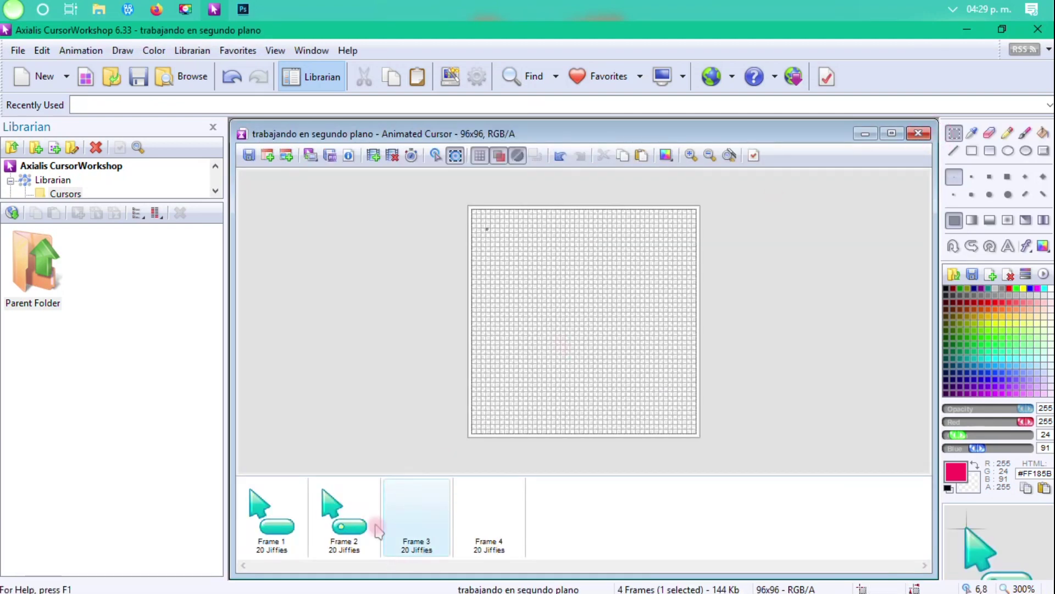
{"action": "key", "text": "ctrl+v"}
{"action": "key", "text": "Return"}
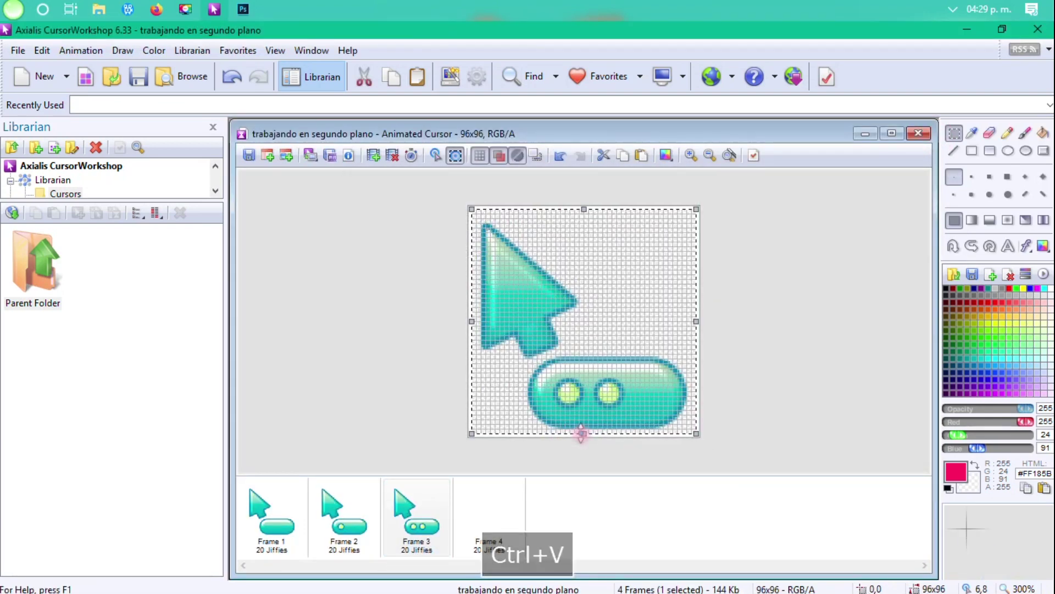
- Switch back and forth between frames 1, 2 and 3 to check the alignment of their images
{"action": "left_click", "coordinate": [350, 525]}
{"action": "left_click", "coordinate": [283, 514]}
{"action": "left_click", "coordinate": [330, 514]}
{"action": "left_click", "coordinate": [386, 522]}
{"action": "left_click", "coordinate": [318, 523]}
{"action": "left_click", "coordinate": [275, 517]}
{"action": "left_click", "coordinate": [330, 521]}
{"action": "left_click", "coordinate": [278, 514]}
{"action": "left_click", "coordinate": [342, 520]}
{"action": "left_click", "coordinate": [397, 519]}
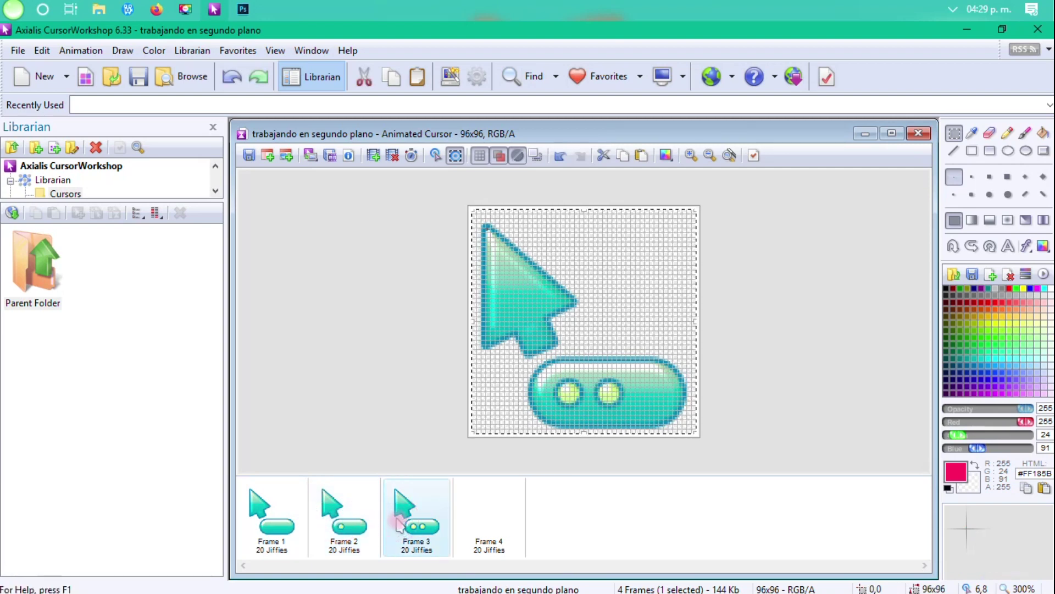
- Open 4.png from the inner Nueva carpeta folder, make a 96x96 RGB/A static cursor from it, and copy its whole image
{"action": "left_click", "coordinate": [485, 514]}
{"action": "left_click", "coordinate": [99, 9]}
{"action": "left_click", "coordinate": [93, 66]}
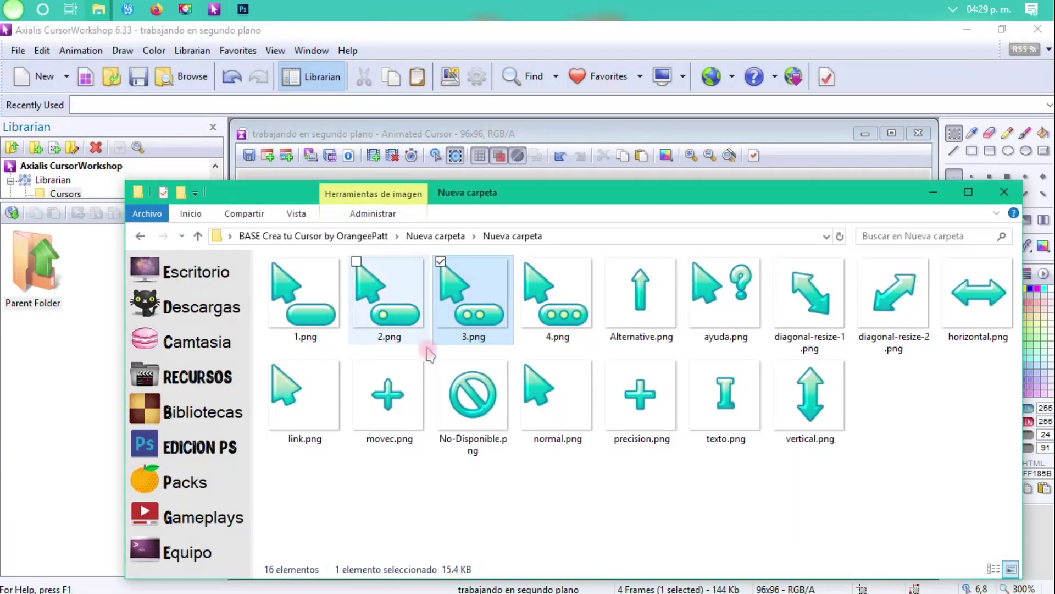
{"action": "left_click", "coordinate": [553, 324]}
{"action": "left_click_drag", "start_coordinate": [559, 155], "coordinate": [558, 158]}
{"action": "left_click", "coordinate": [248, 156]}
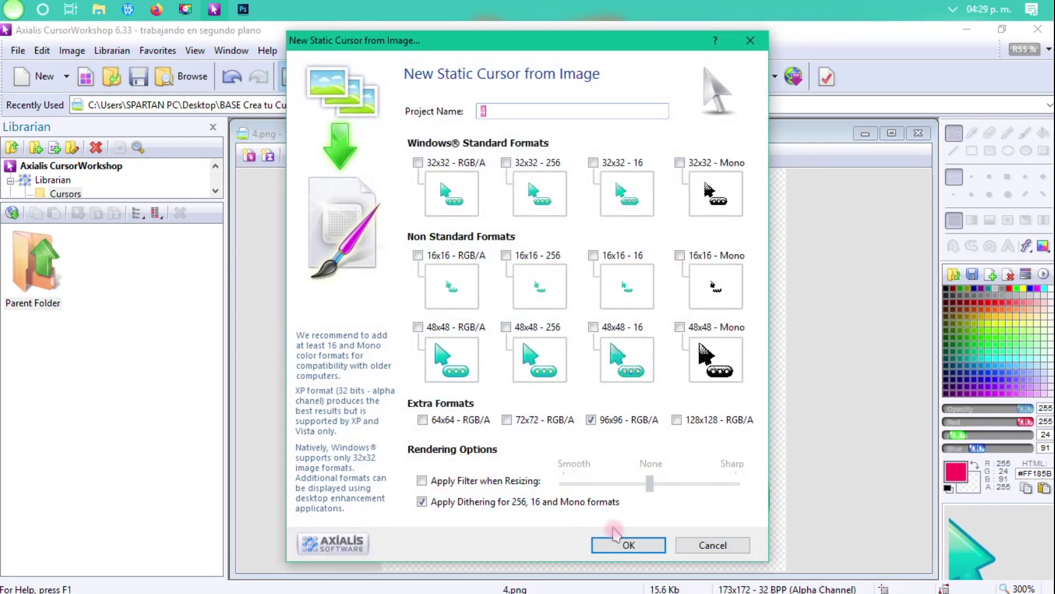
{"action": "left_click", "coordinate": [629, 543]}
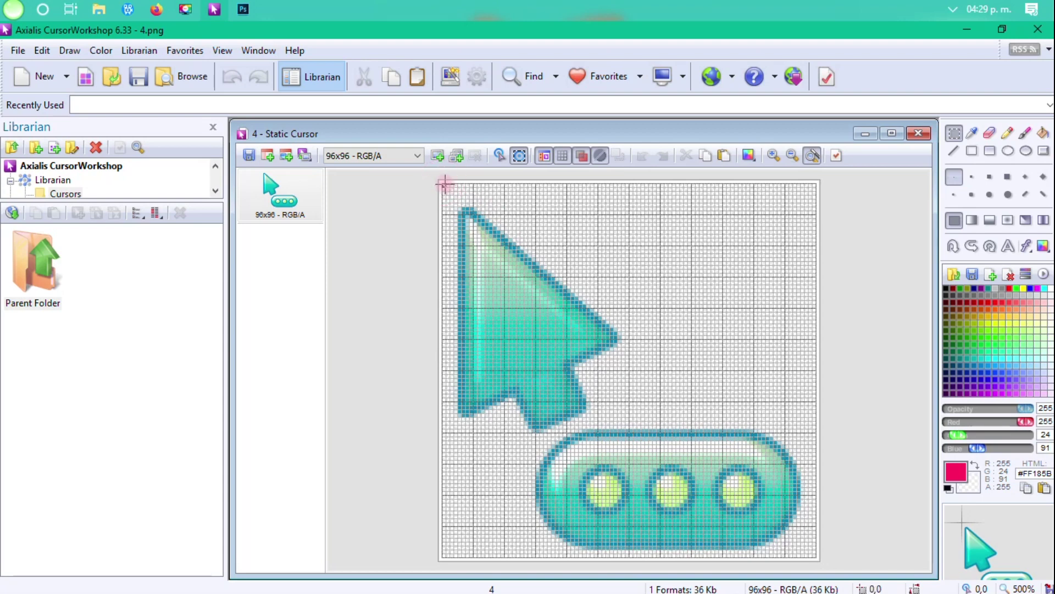
{"action": "left_click_drag", "start_coordinate": [443, 184], "coordinate": [817, 559]}
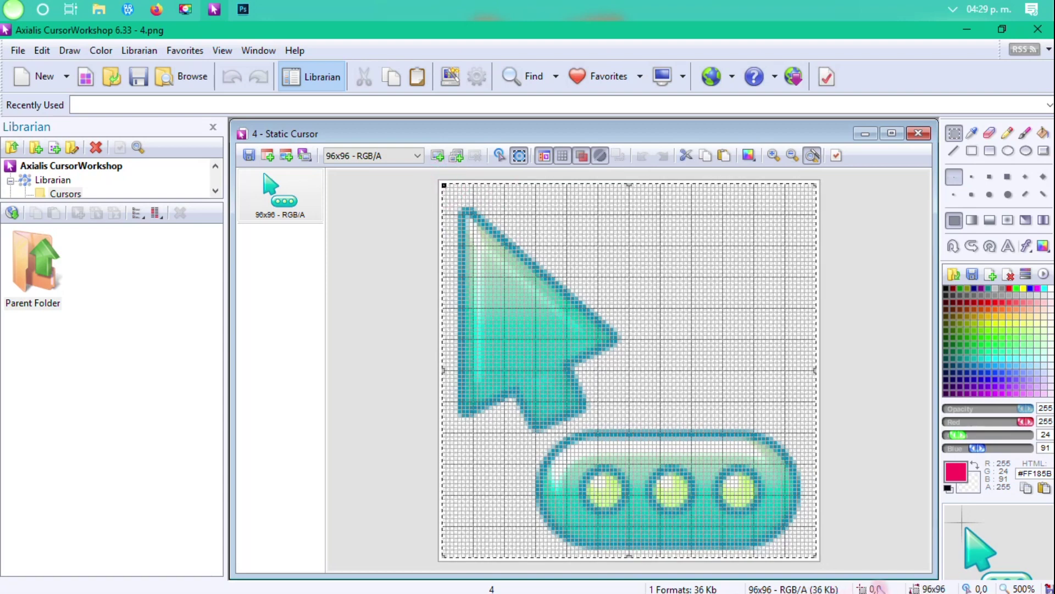
{"action": "key", "text": "ctrl+c"}
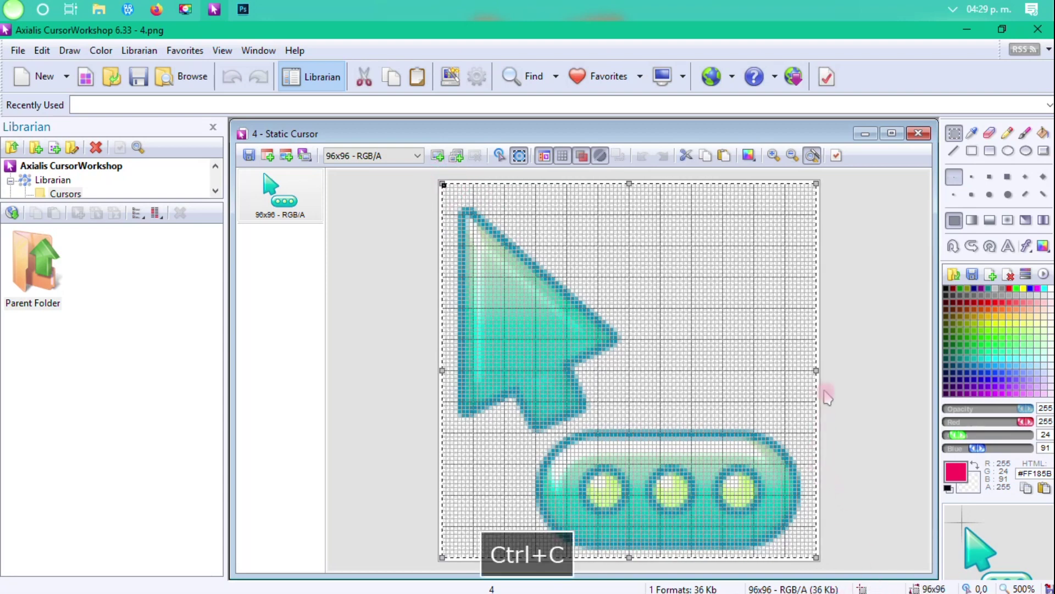
- Close the temporary cursor 4 without saving and the 4.png image, and paste the copied image into frame 4
{"action": "left_click", "coordinate": [918, 133]}
{"action": "left_click", "coordinate": [578, 348]}
{"action": "left_click", "coordinate": [918, 133]}
{"action": "left_click", "coordinate": [495, 502]}
{"action": "key", "text": "ctrl+v"}
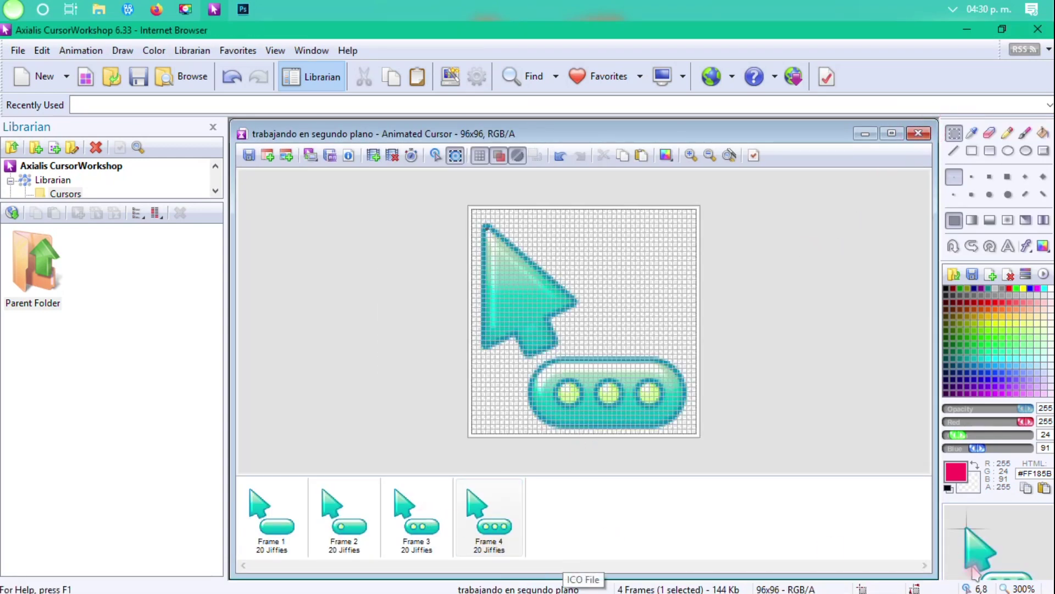
- Preview the animated cursor at 1:1 scale and check the hot spot at the arrow tip in frames 4 and 1
{"action": "left_click", "coordinate": [834, 377]}
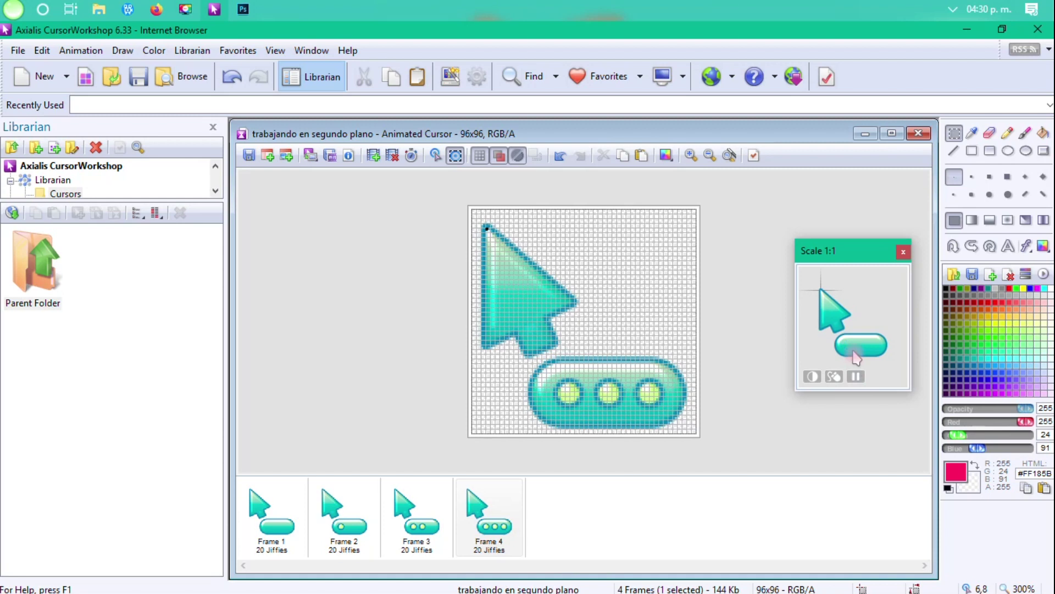
{"action": "left_click", "coordinate": [843, 378]}
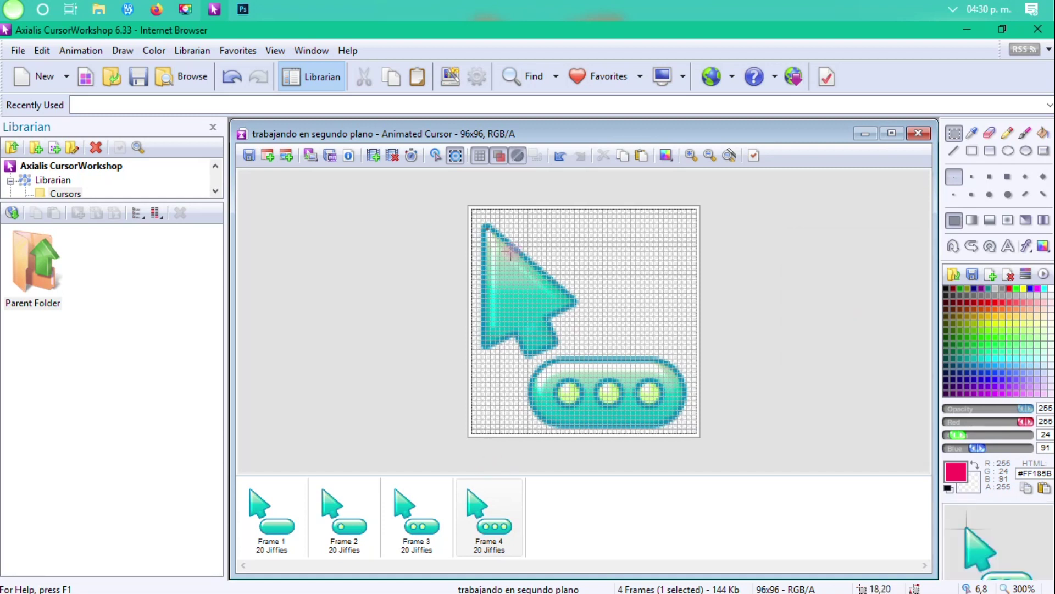
{"action": "left_click", "coordinate": [436, 156]}
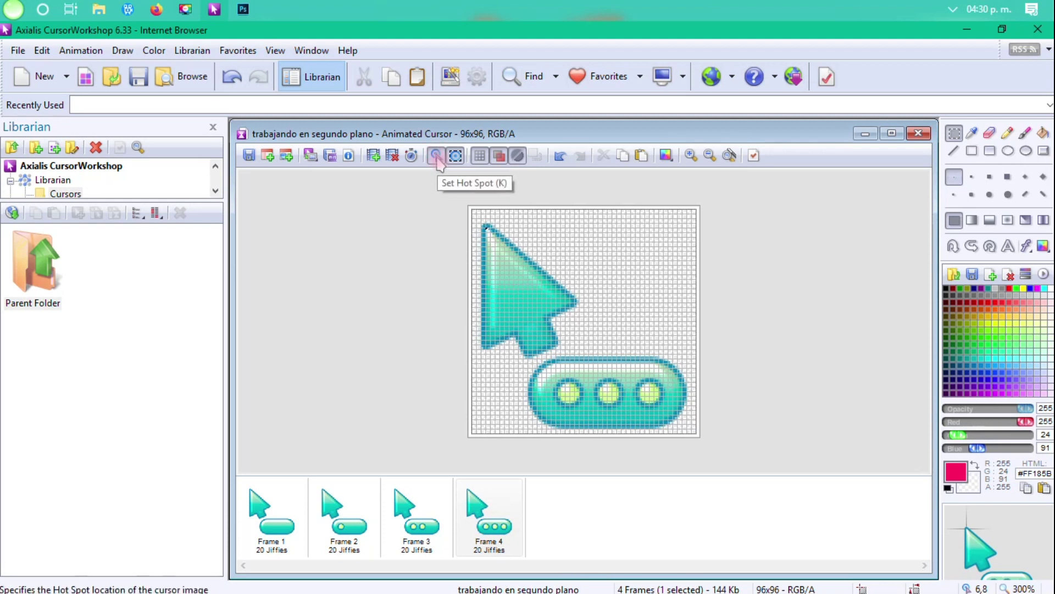
{"action": "left_click", "coordinate": [261, 503]}
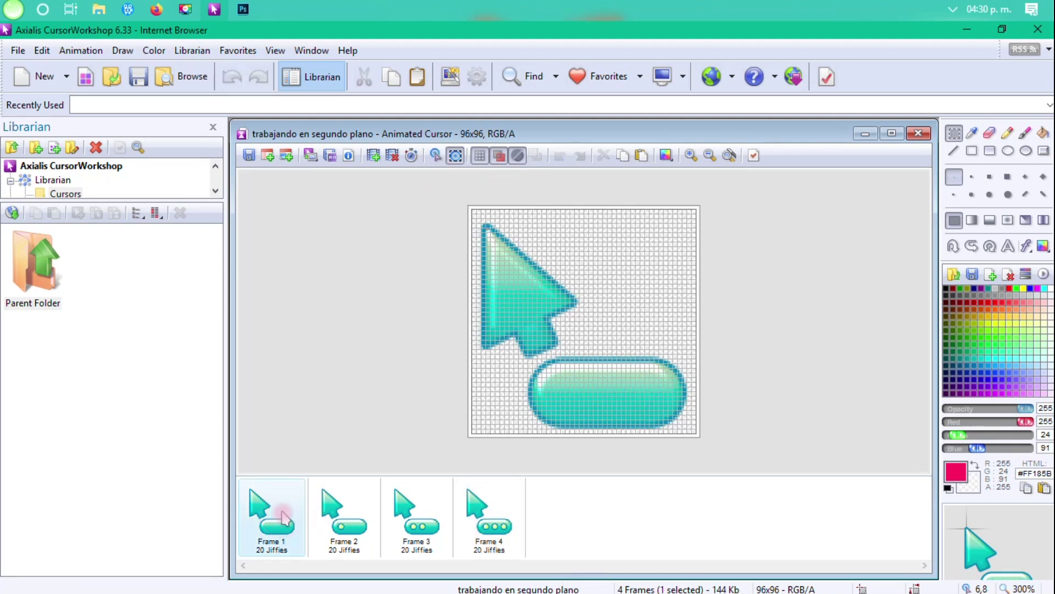
- Save the animated cursor as trabajando en segundo plano.ani in the Nueva carpeta folder inside the desktop folder BASE Crea tu Cursor by OrangeePatt
{"action": "left_click", "coordinate": [249, 156]}
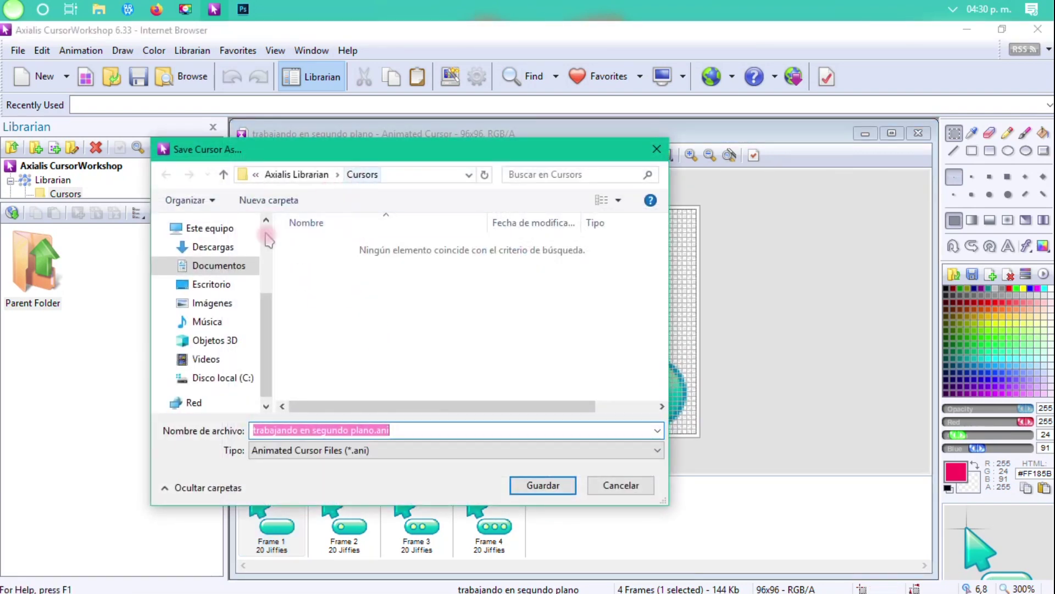
{"action": "left_click", "coordinate": [211, 284]}
{"action": "double_click", "coordinate": [322, 258]}
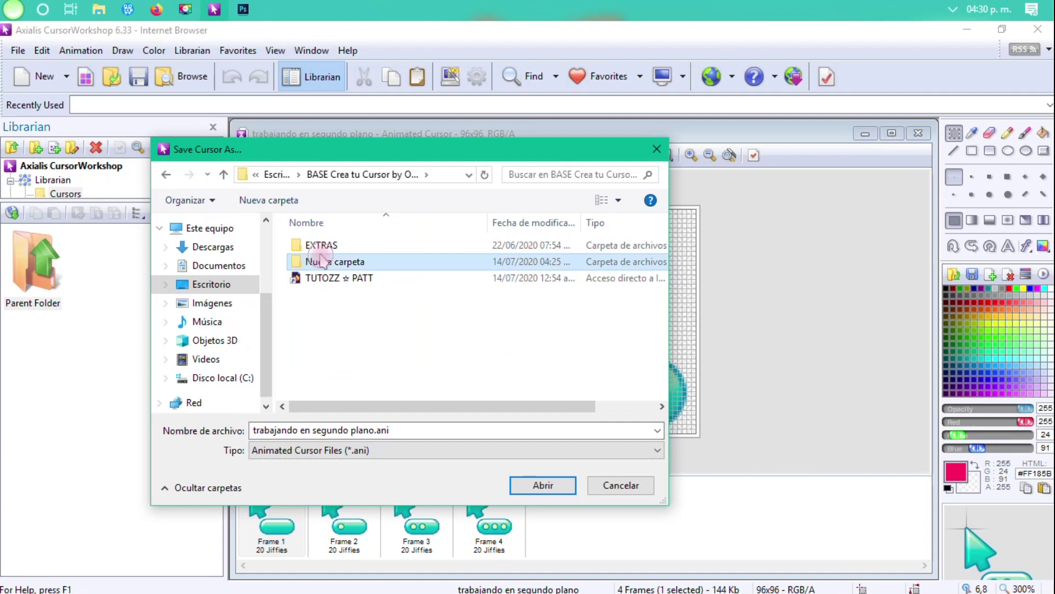
{"action": "double_click", "coordinate": [322, 259]}
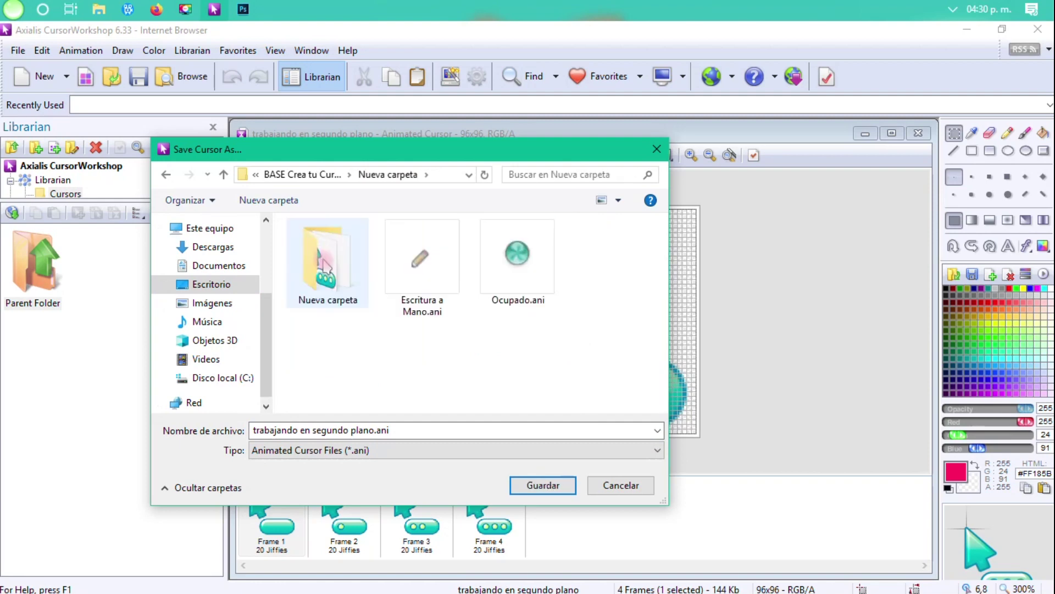
{"action": "left_click", "coordinate": [543, 485]}
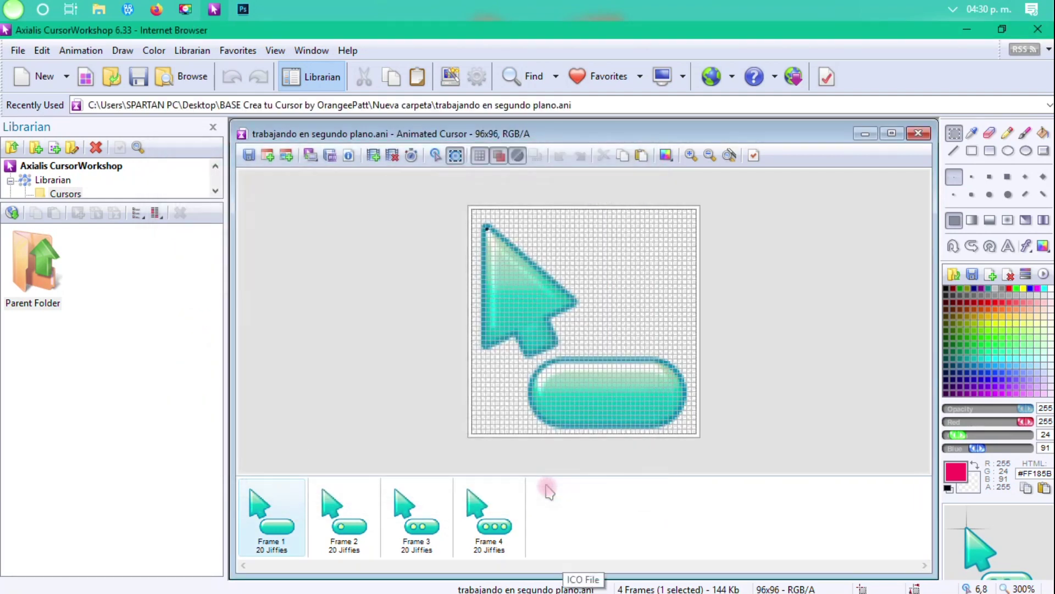
- Close the saved animated cursor and the leftover images including 1.png, minimize CursorWorkshop, and show the outer Nueva carpeta folder in File Explorer
{"action": "left_click", "coordinate": [917, 137]}
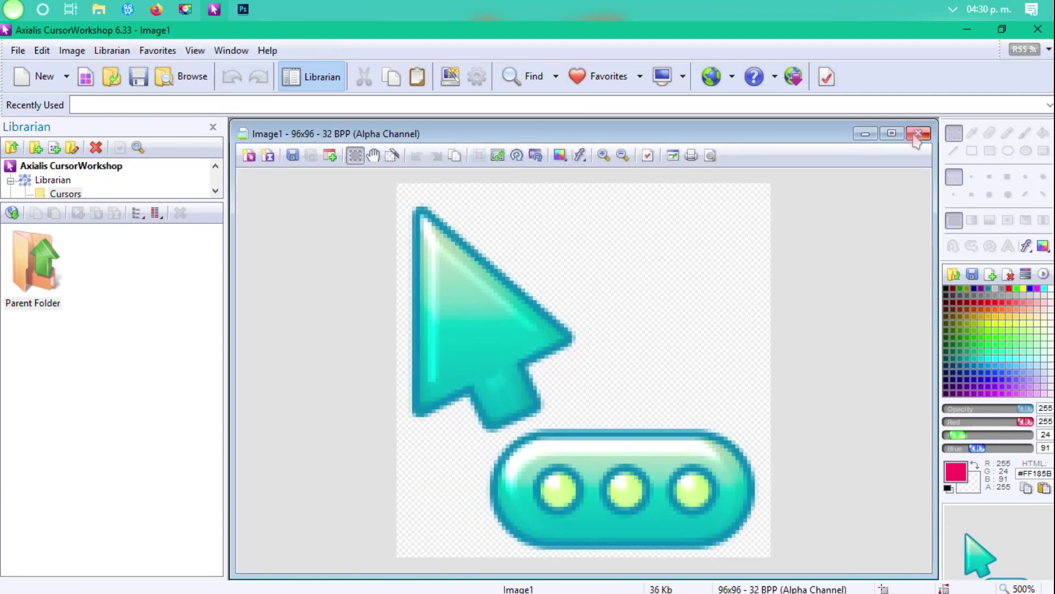
{"action": "left_click", "coordinate": [916, 136]}
{"action": "left_click", "coordinate": [917, 135]}
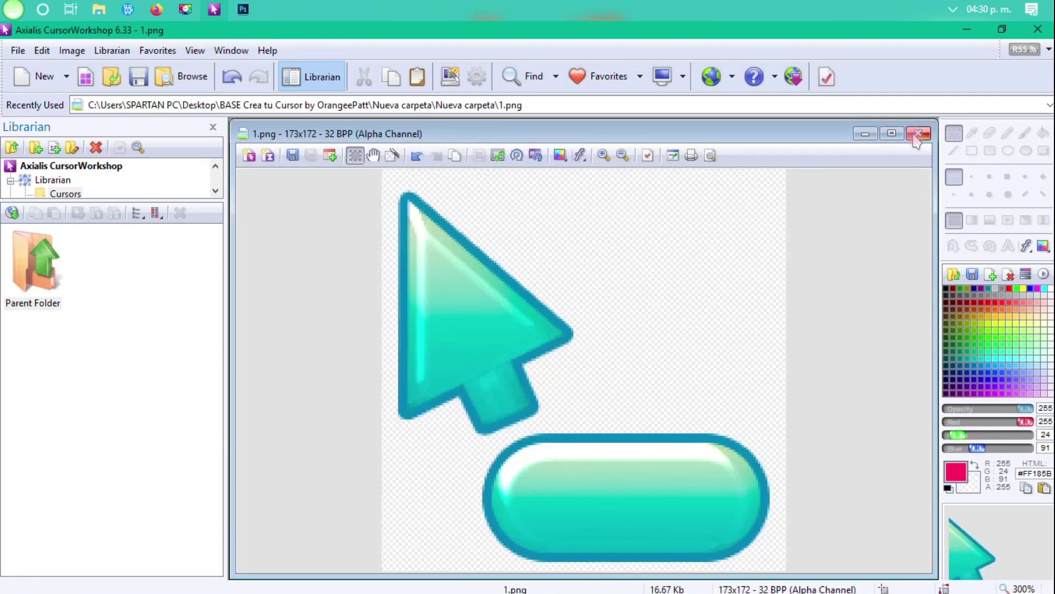
{"action": "left_click", "coordinate": [917, 135]}
{"action": "left_click", "coordinate": [967, 29]}
{"action": "left_click_drag", "start_coordinate": [683, 199], "coordinate": [664, 117]}
{"action": "key", "text": "BackSpace"}
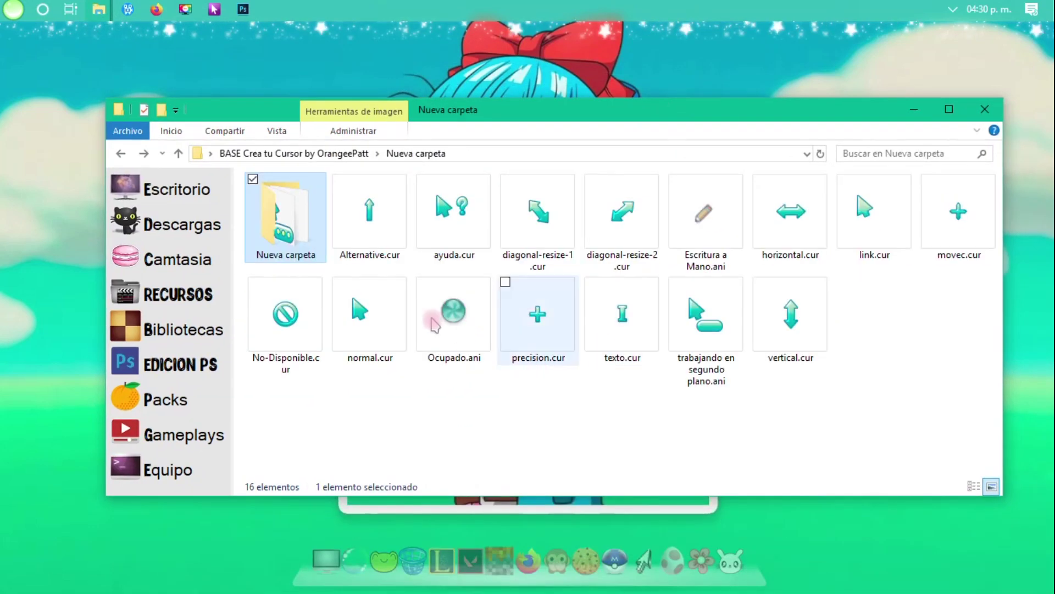
- Review the finished .cur and .ani files in Nueva carpeta by selecting them all and clearing the selection
{"action": "left_click", "coordinate": [352, 198]}
{"action": "left_click", "coordinate": [783, 345], "text": "shift"}
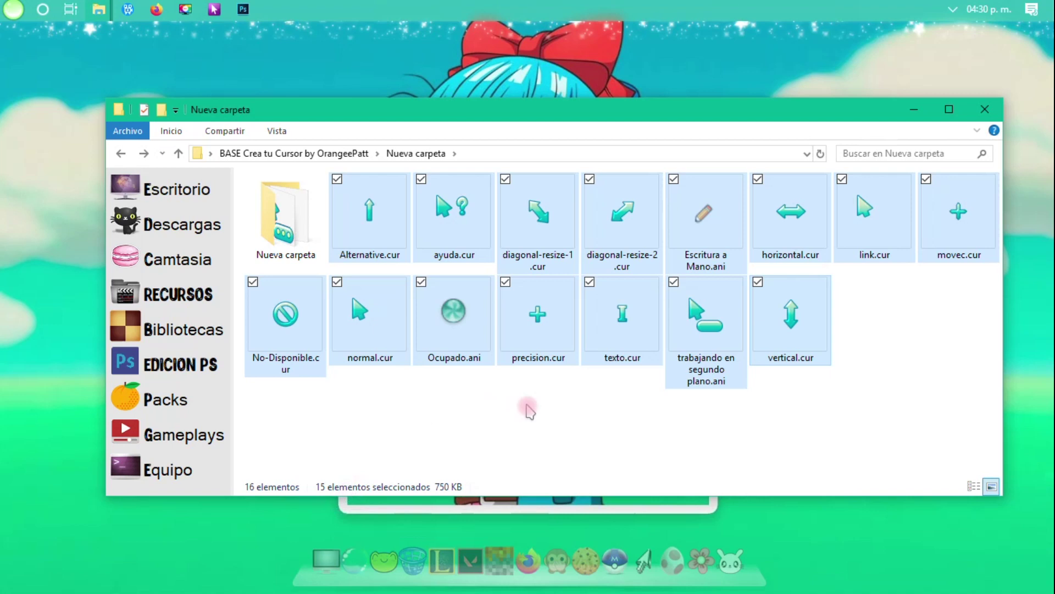
{"action": "left_click", "coordinate": [869, 353]}
{"action": "left_click_drag", "start_coordinate": [954, 341], "coordinate": [333, 171]}
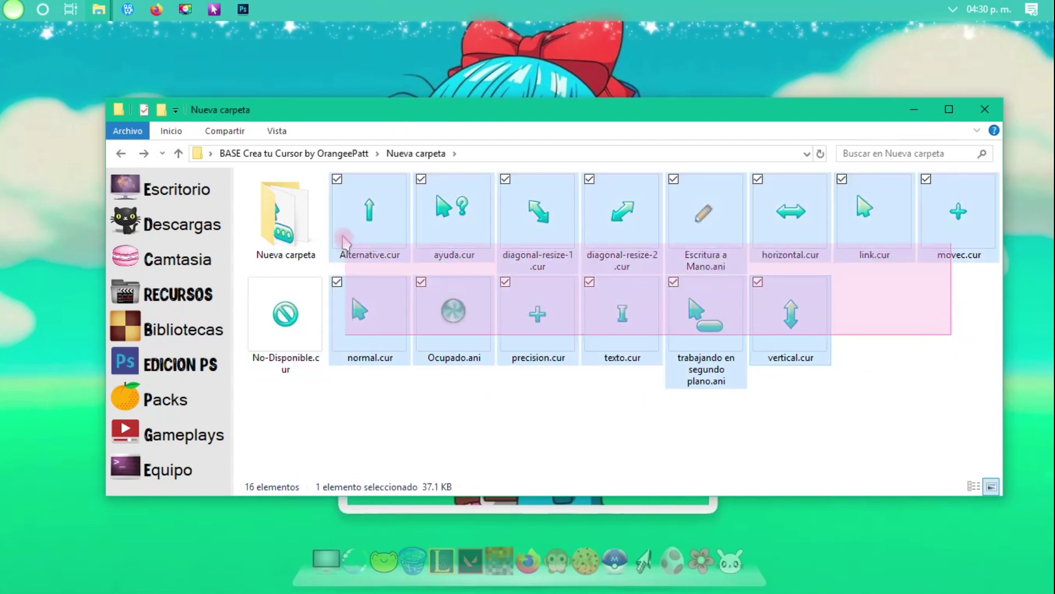
{"action": "left_click", "coordinate": [921, 346]}
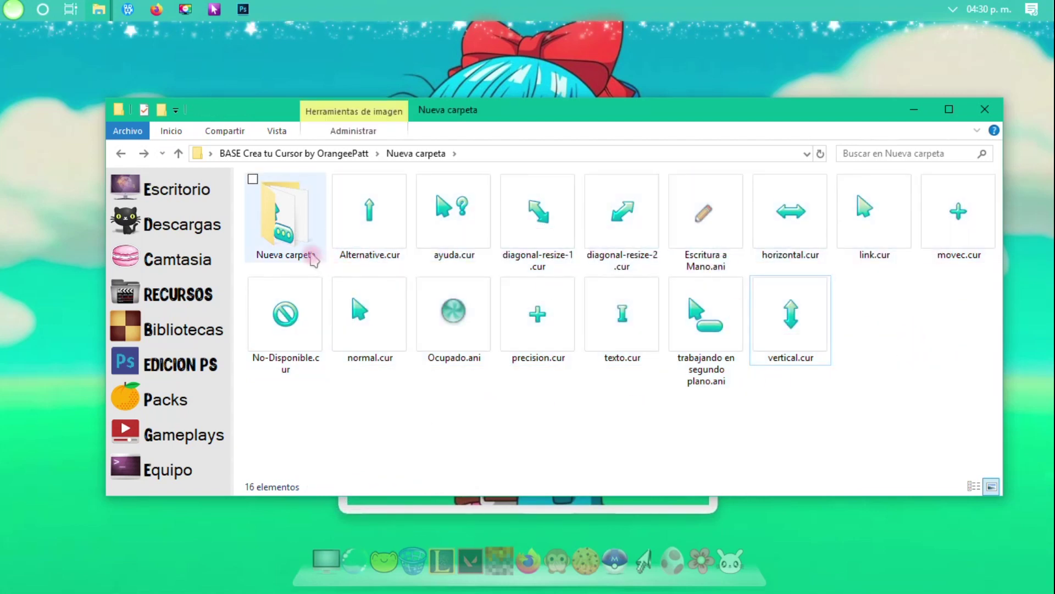
- Copy INSTALADOR.inf from the BASE Crea tu Cursor by OrangeePatt folder into Nueva carpeta alongside the finished cursors
{"action": "key", "text": "BackSpace"}
{"action": "left_click", "coordinate": [544, 242]}
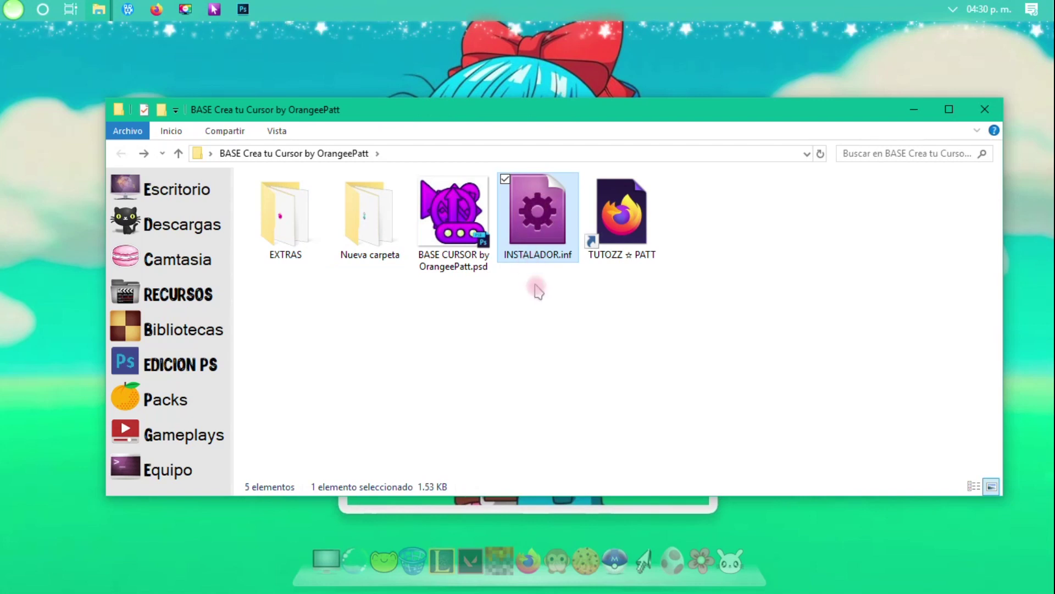
{"action": "key", "text": "ctrl+c"}
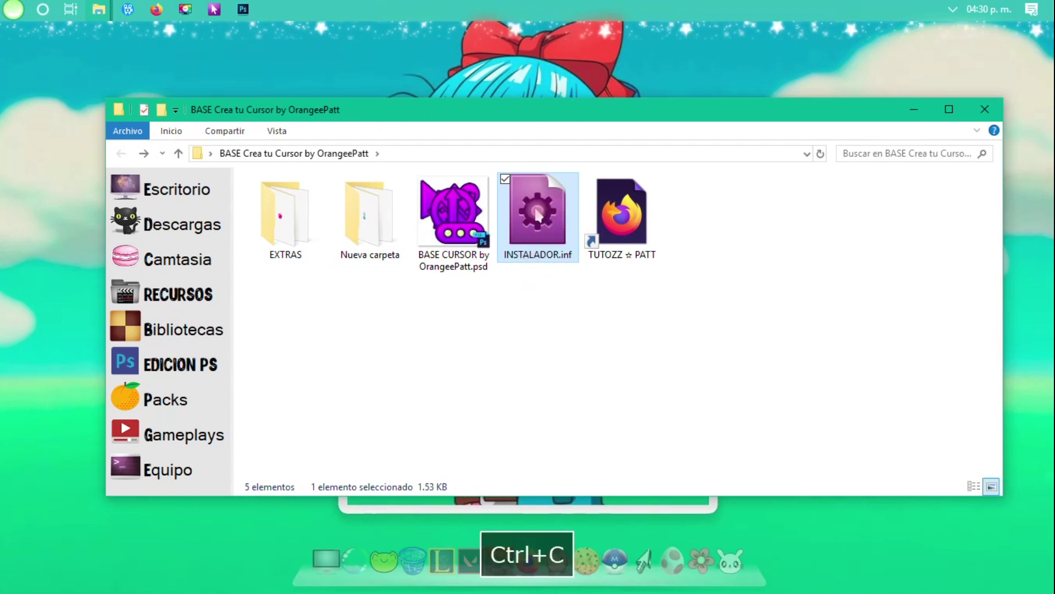
{"action": "double_click", "coordinate": [368, 220]}
{"action": "key", "text": "ctrl+v"}
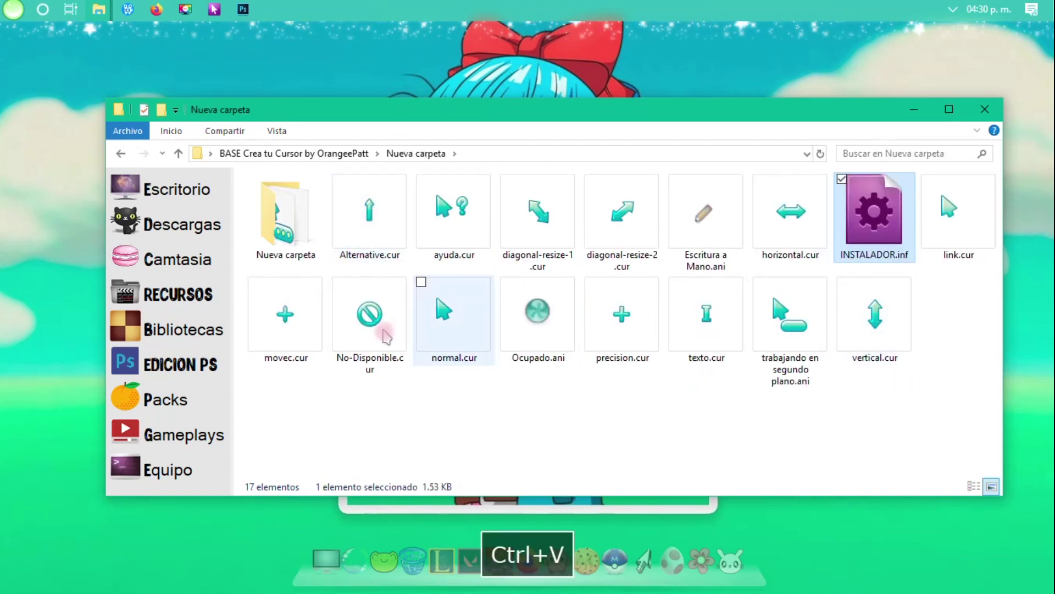
- Look inside the inner Nueva carpeta folder, delete that folder, and undo the deletion
{"action": "double_click", "coordinate": [324, 237]}
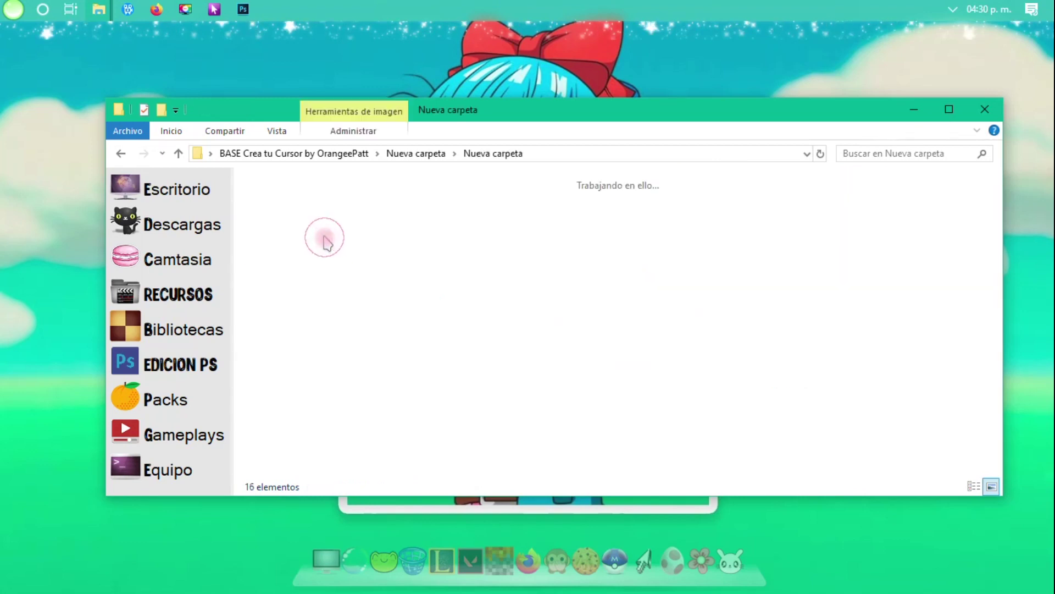
{"action": "key", "text": "alt+Left"}
{"action": "key", "text": "Delete"}
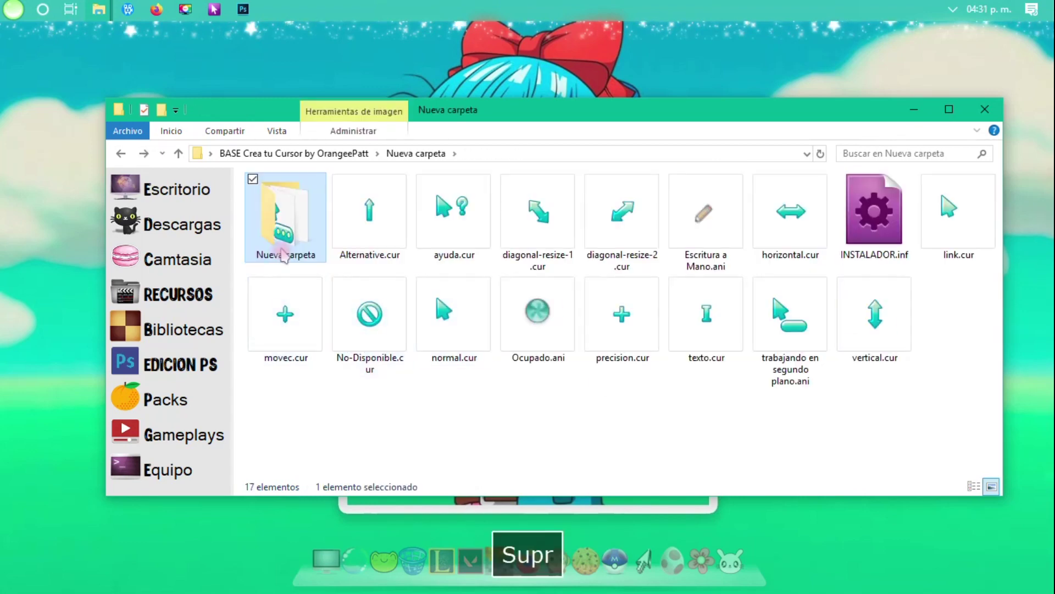
{"action": "key", "text": "ctrl+z"}
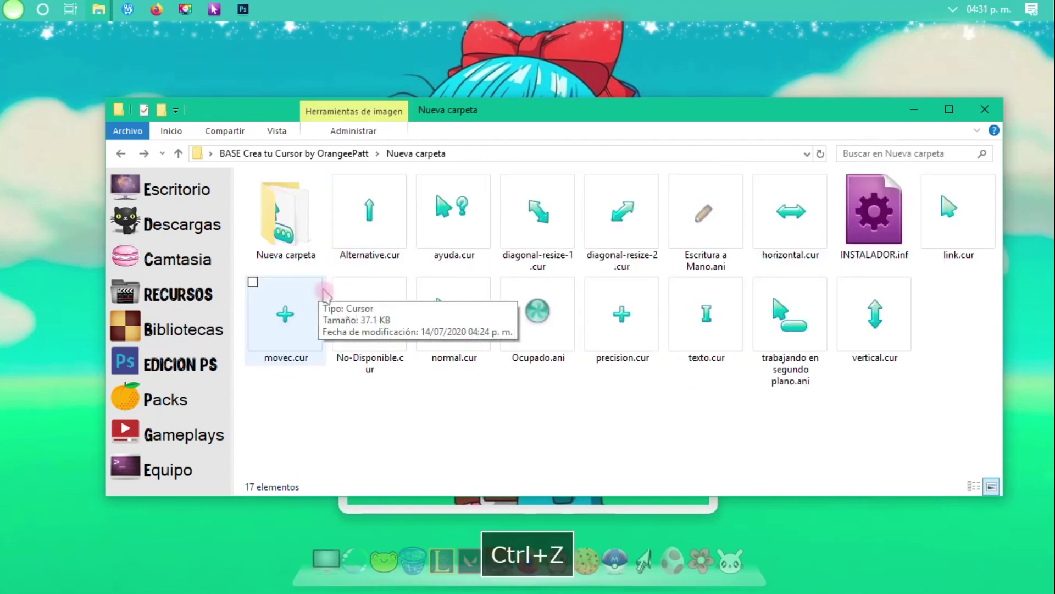
- Locate normal.png in the inner Nueva carpeta folder, switch to Photoshop, collapse the CURSORES group, and check the document's width and height in Image Size
{"action": "double_click", "coordinate": [317, 238]}
{"action": "left_click", "coordinate": [544, 319]}
{"action": "left_click", "coordinate": [243, 9]}
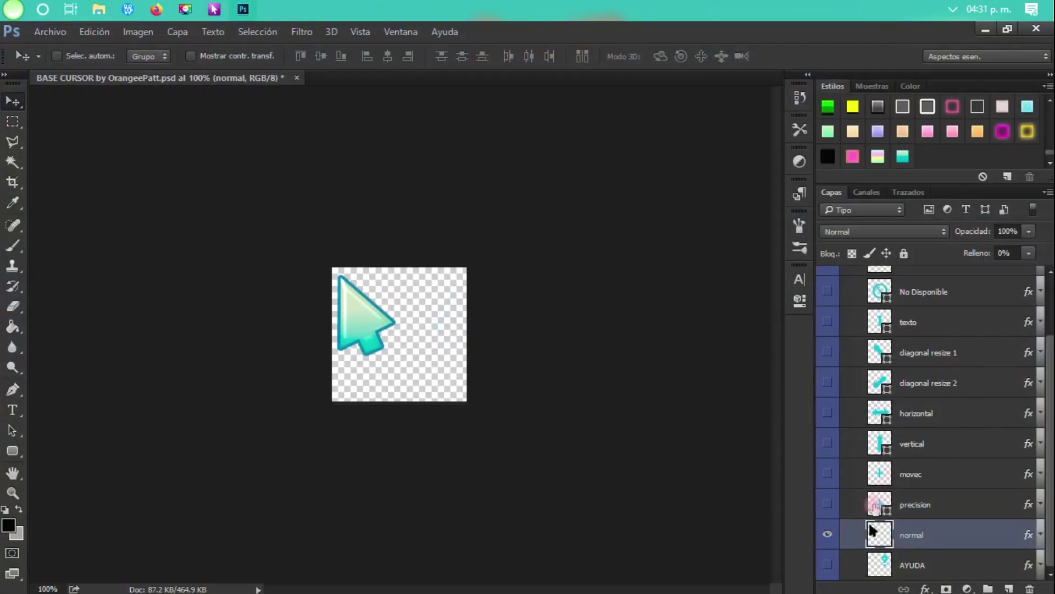
{"action": "scroll", "coordinate": [874, 501], "scroll_direction": "up", "scroll_amount": 2}
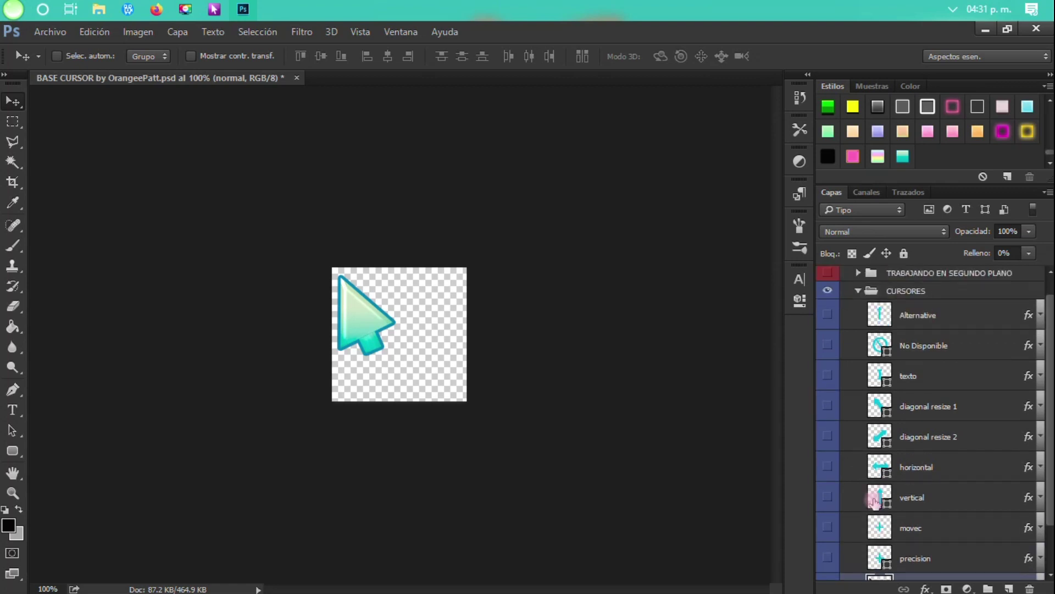
{"action": "left_click", "coordinate": [859, 291]}
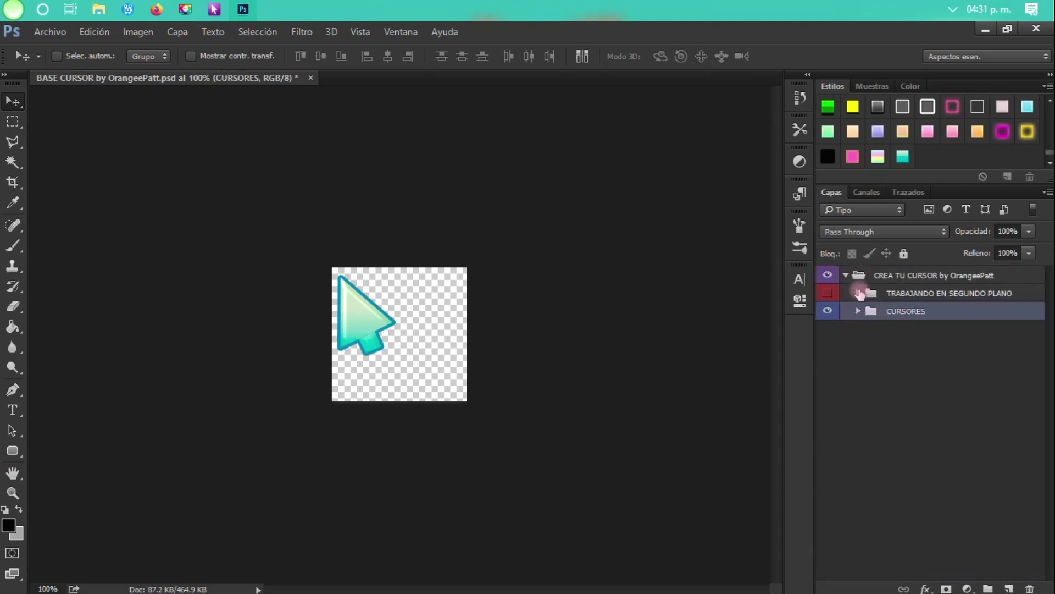
{"action": "left_click", "coordinate": [137, 31]}
{"action": "left_click", "coordinate": [245, 147]}
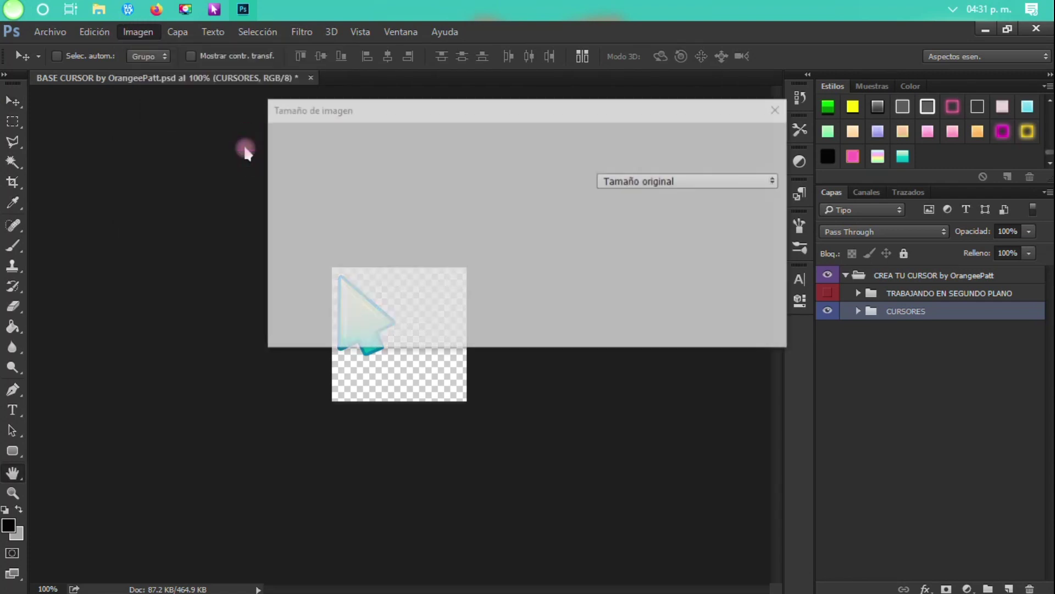
{"action": "left_click", "coordinate": [629, 206]}
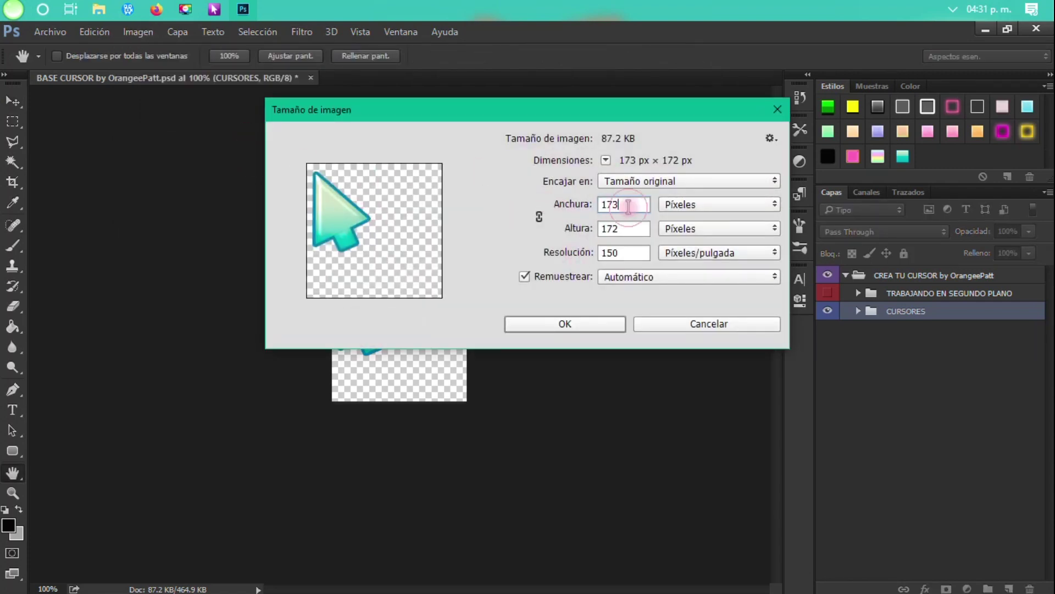
{"action": "left_click", "coordinate": [637, 228]}
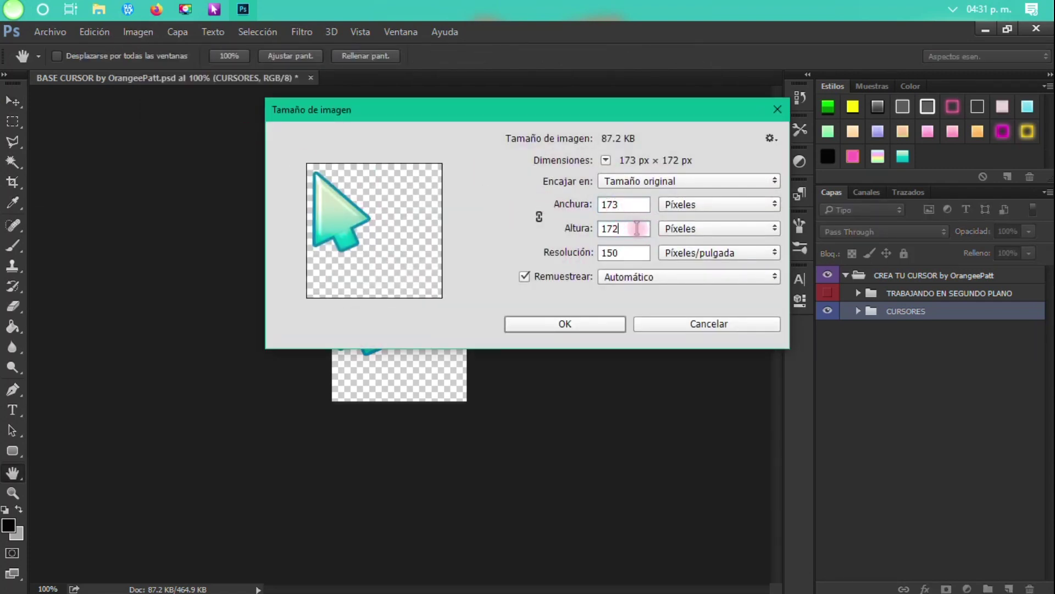
{"action": "left_click", "coordinate": [674, 327]}
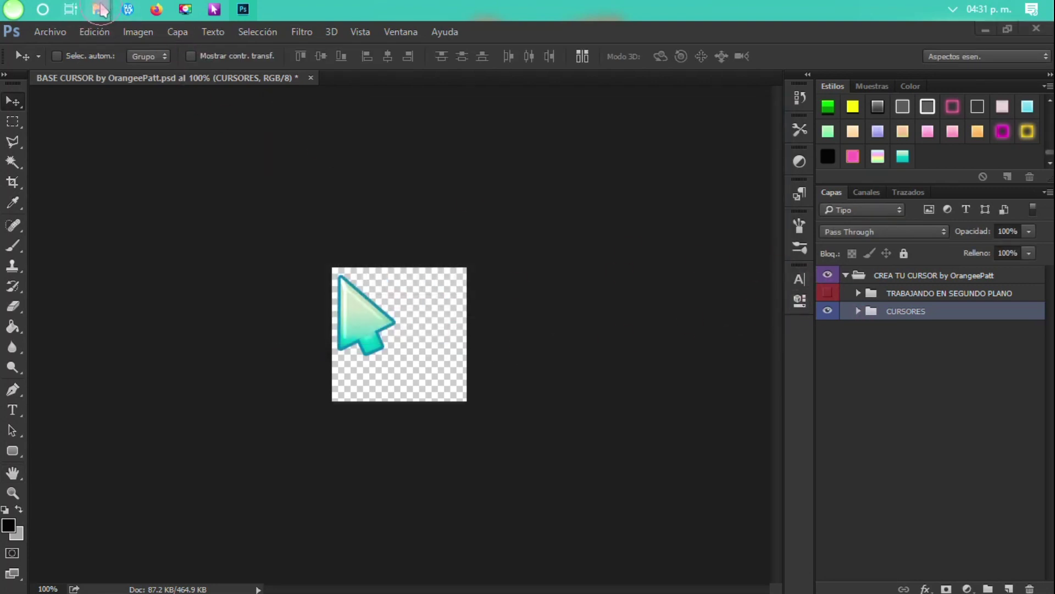
- Open normal.png from the inner Nueva carpeta folder as a separate document in Photoshop
{"action": "mouse_move", "coordinate": [99, 11]}
{"action": "left_click", "coordinate": [132, 93]}
{"action": "left_click_drag", "start_coordinate": [542, 349], "coordinate": [478, 76]}
{"action": "key", "text": "space"}
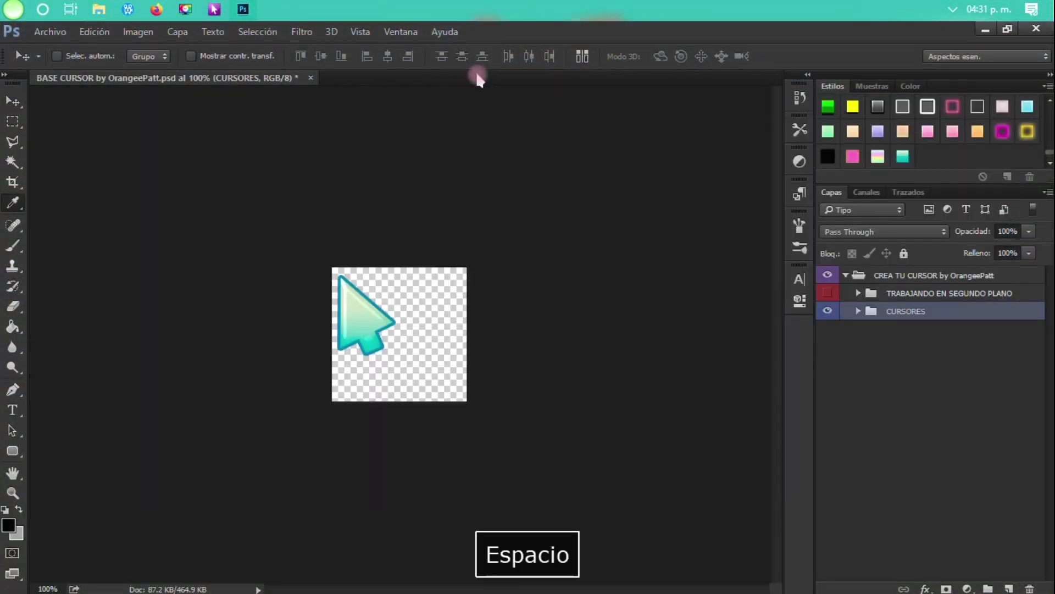
{"action": "left_click", "coordinate": [644, 299]}
- Crop normal.png to a smaller square that fits closely around the arrow, removing empty space beside and below it
{"action": "mouse_move", "coordinate": [459, 399]}
{"action": "left_mouse_down"}
{"action": "mouse_move", "coordinate": [442, 382]}
{"action": "mouse_move", "coordinate": [452, 395]}
{"action": "left_mouse_up"}
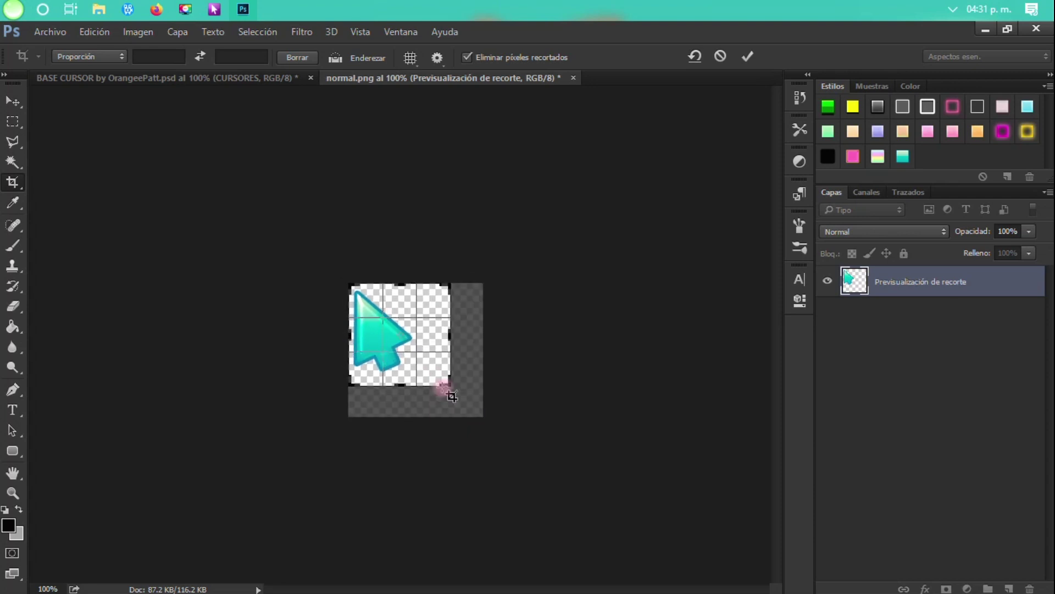
{"action": "mouse_move", "coordinate": [447, 386]}
{"action": "left_mouse_down"}
{"action": "mouse_move", "coordinate": [464, 341]}
{"action": "mouse_move", "coordinate": [438, 354]}
{"action": "mouse_move", "coordinate": [405, 306]}
{"action": "mouse_move", "coordinate": [493, 402]}
{"action": "mouse_move", "coordinate": [401, 348]}
{"action": "mouse_move", "coordinate": [424, 351]}
{"action": "mouse_move", "coordinate": [506, 464]}
{"action": "mouse_move", "coordinate": [410, 385]}
{"action": "mouse_move", "coordinate": [438, 401]}
{"action": "mouse_move", "coordinate": [433, 393]}
{"action": "left_mouse_up"}
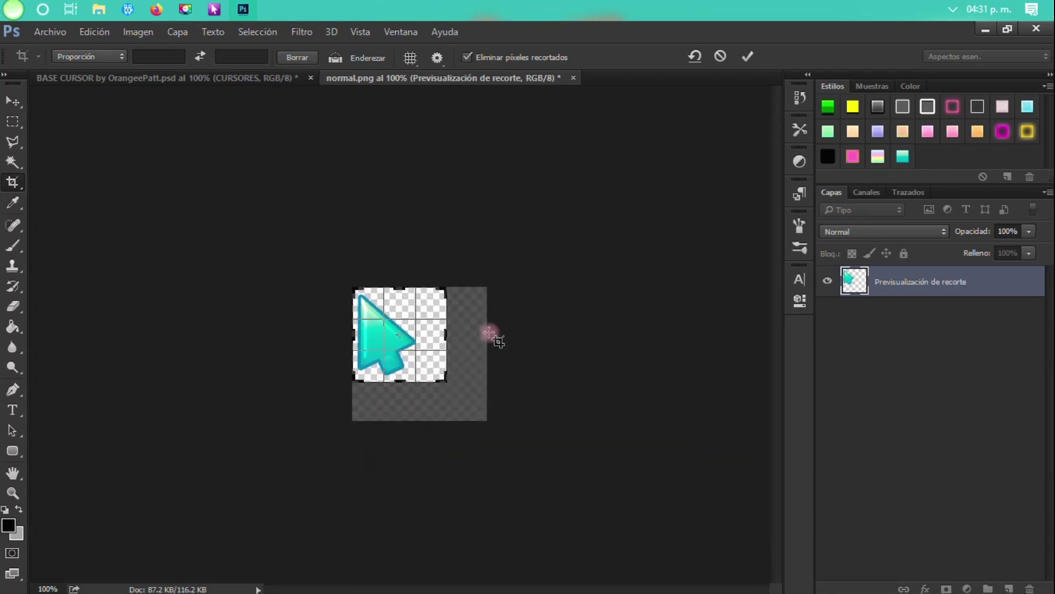
{"action": "left_click", "coordinate": [747, 56]}
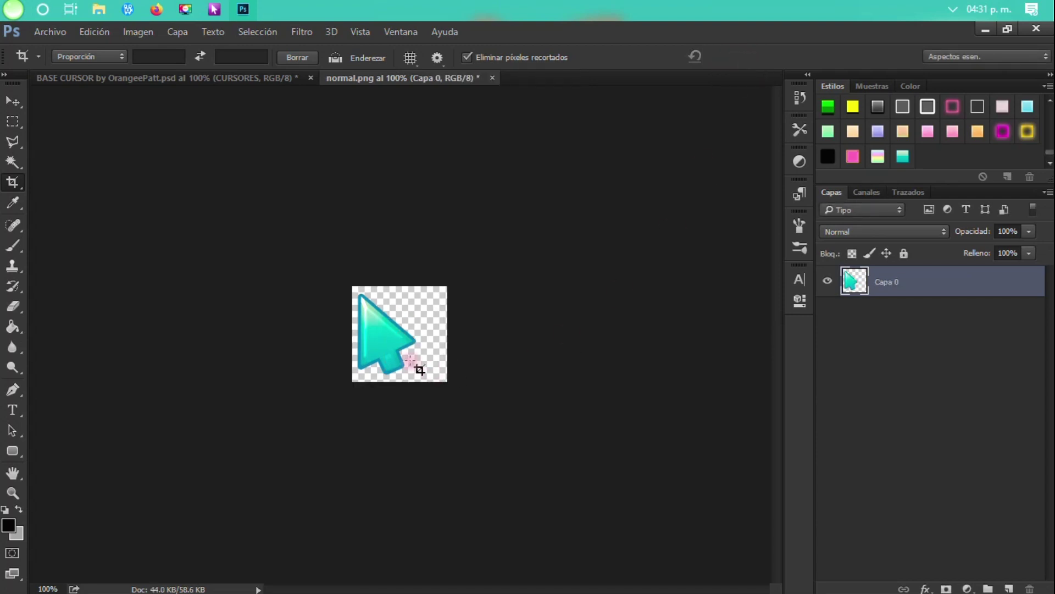
- Save the cropped normal.png, close it, and minimize Photoshop to return to the inner Nueva carpeta folder
{"action": "scroll", "coordinate": [415, 365], "scroll_direction": "up", "scroll_amount": 5}
{"action": "key", "text": "ctrl+s"}
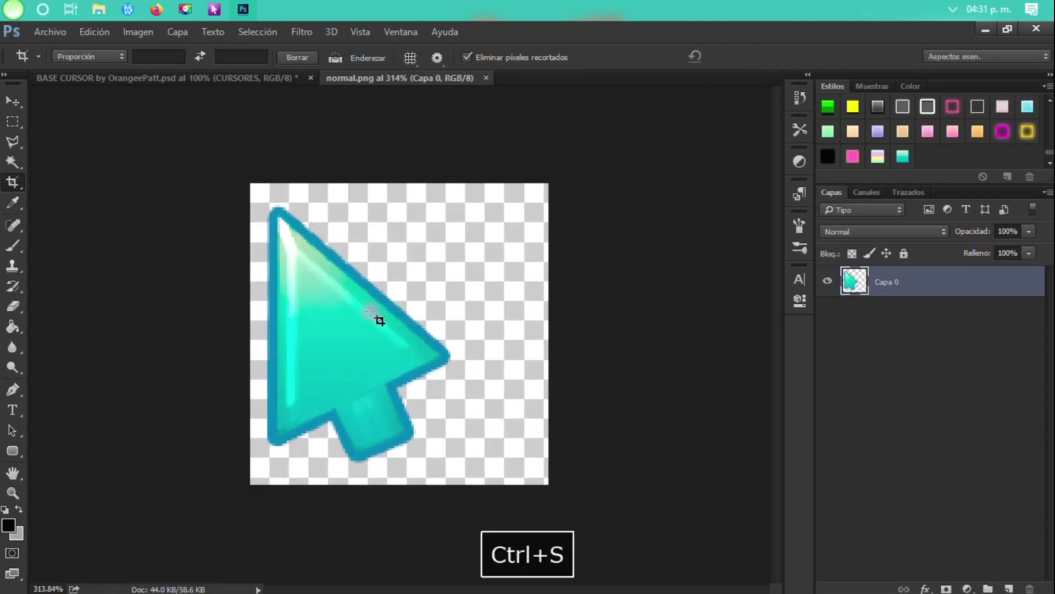
{"action": "left_click", "coordinate": [486, 79]}
{"action": "left_click", "coordinate": [985, 30]}
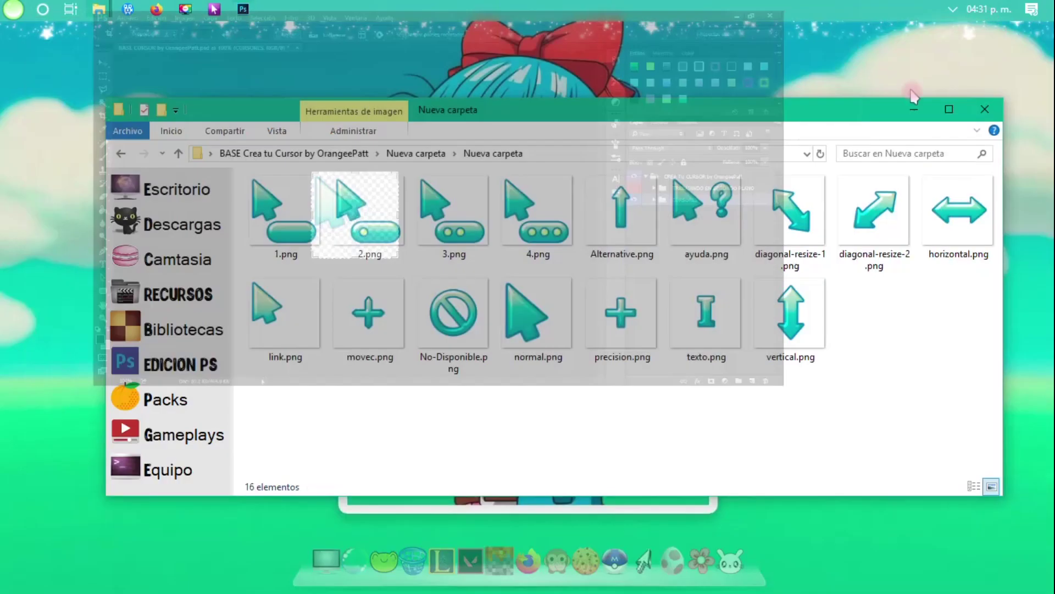
- Open the cropped normal.png from the inner Nueva carpeta folder in Axialis CursorWorkshop
{"action": "double_click", "coordinate": [526, 313]}
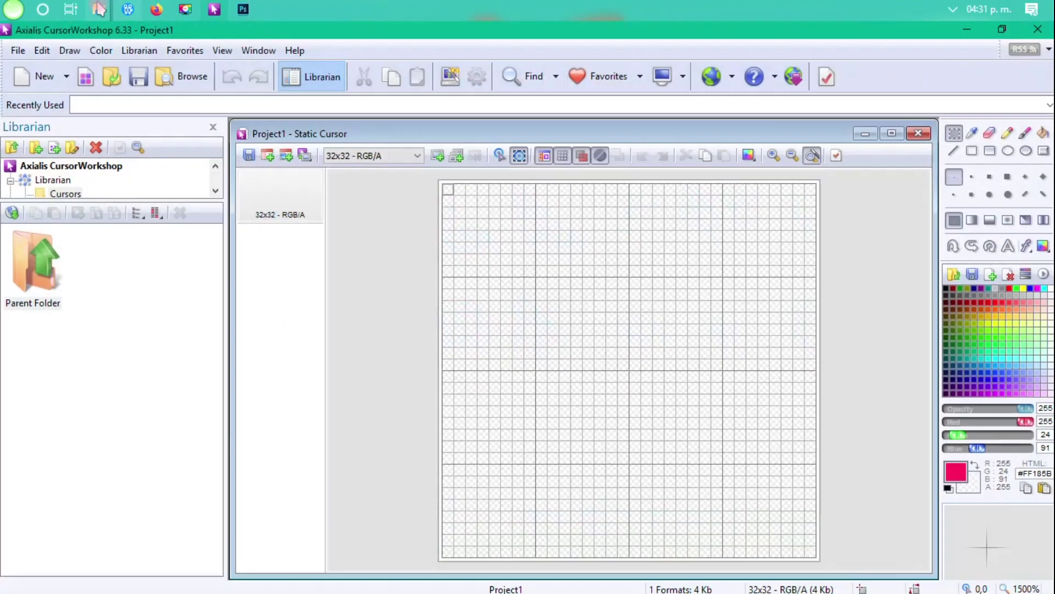
{"action": "mouse_move", "coordinate": [99, 10]}
{"action": "left_click", "coordinate": [77, 94]}
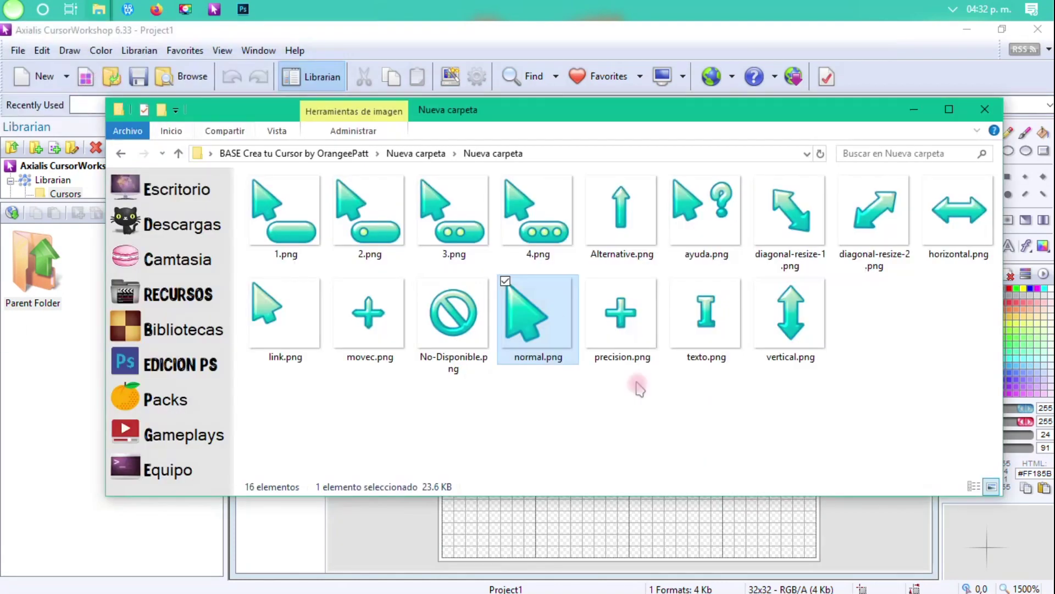
{"action": "left_click_drag", "start_coordinate": [548, 431], "coordinate": [360, 529]}
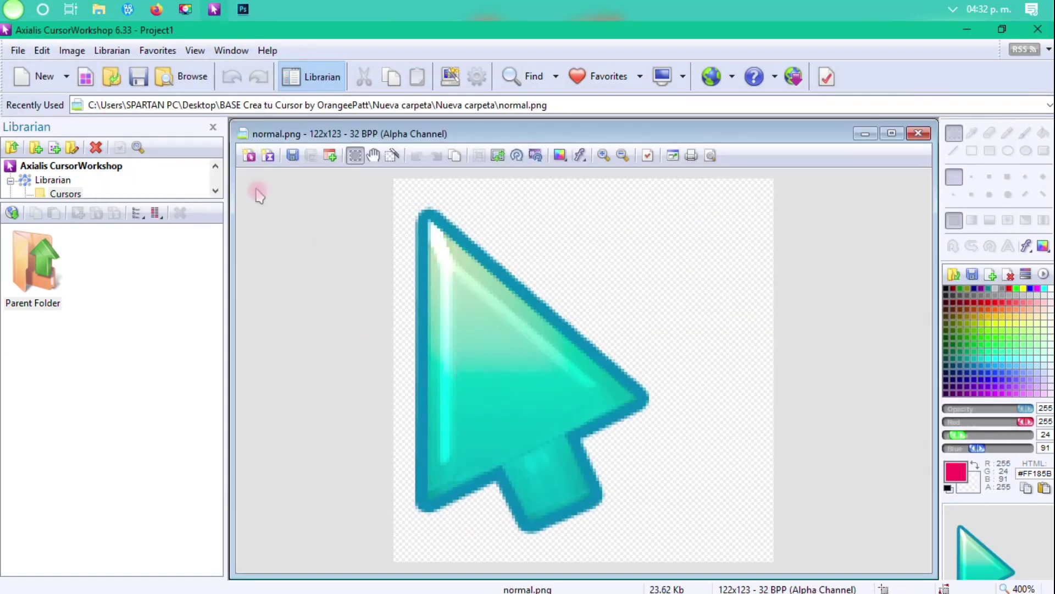
- Create a 96x96 RGB/A static cursor named normal from the image and set its hotspot at the arrow's tip, at 9,10
{"action": "left_click", "coordinate": [248, 157]}
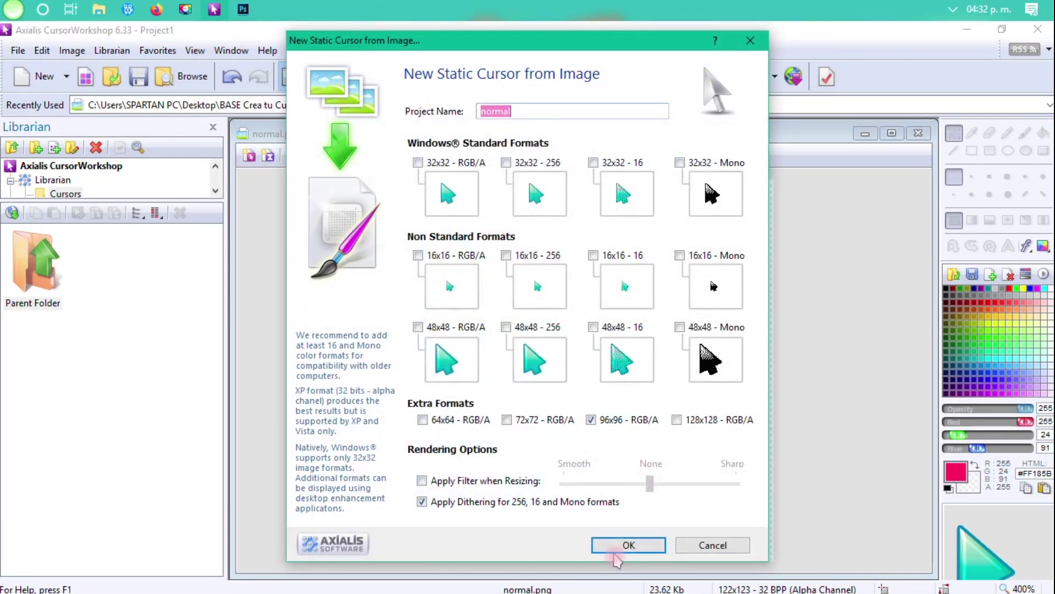
{"action": "left_click", "coordinate": [629, 546]}
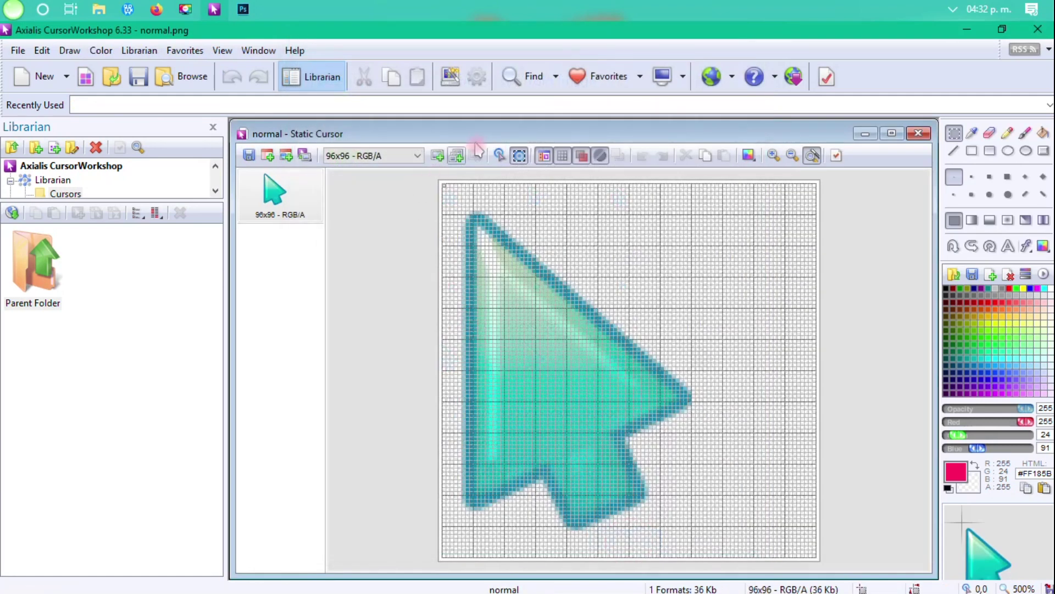
{"action": "left_click", "coordinate": [478, 223]}
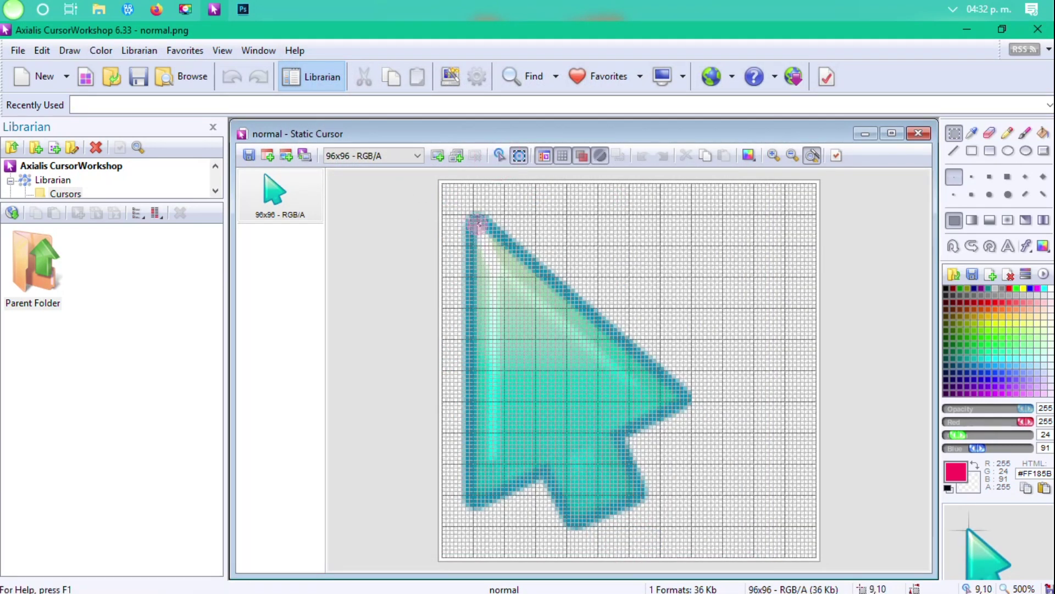
- Inspect normal.cur in the detached 1:1 preview, dock the preview again, close the cursor and return to the outer Nueva carpeta folder
{"action": "left_click_drag", "start_coordinate": [1014, 541], "coordinate": [853, 303]}
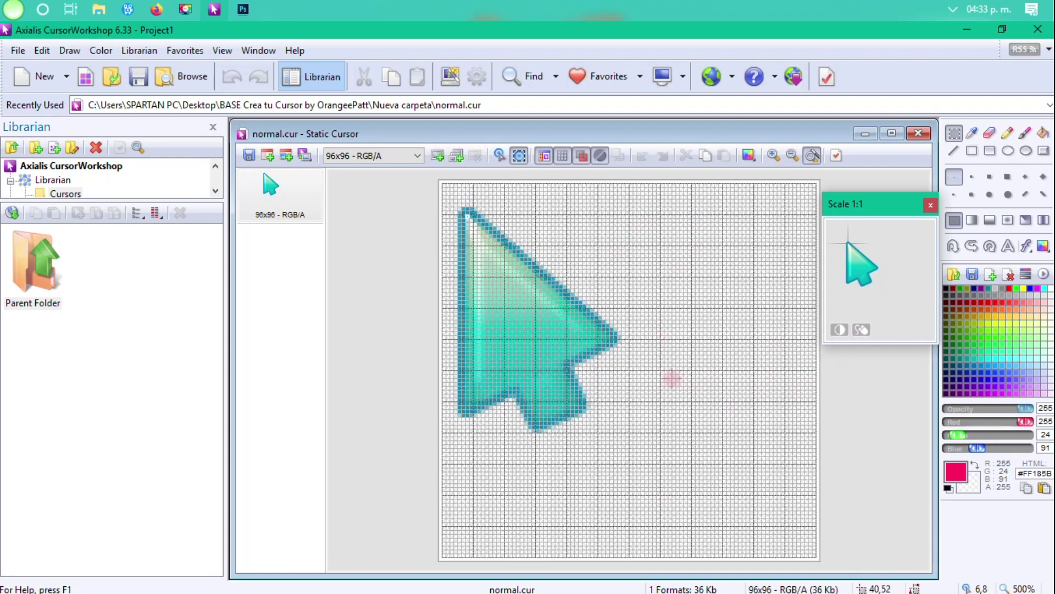
{"action": "left_click", "coordinate": [872, 328]}
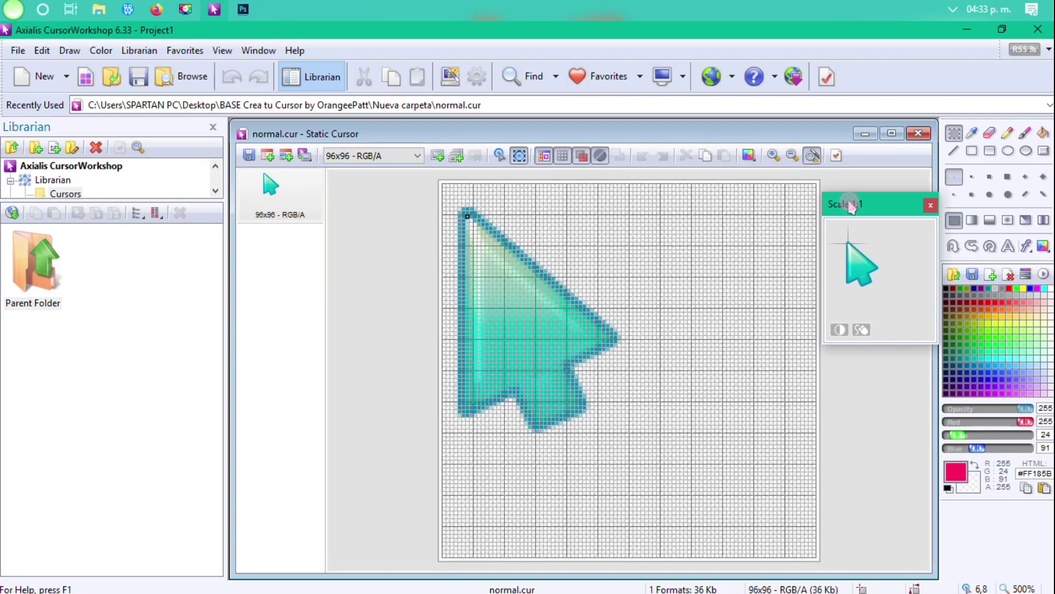
{"action": "left_click_drag", "start_coordinate": [859, 230], "coordinate": [850, 222]}
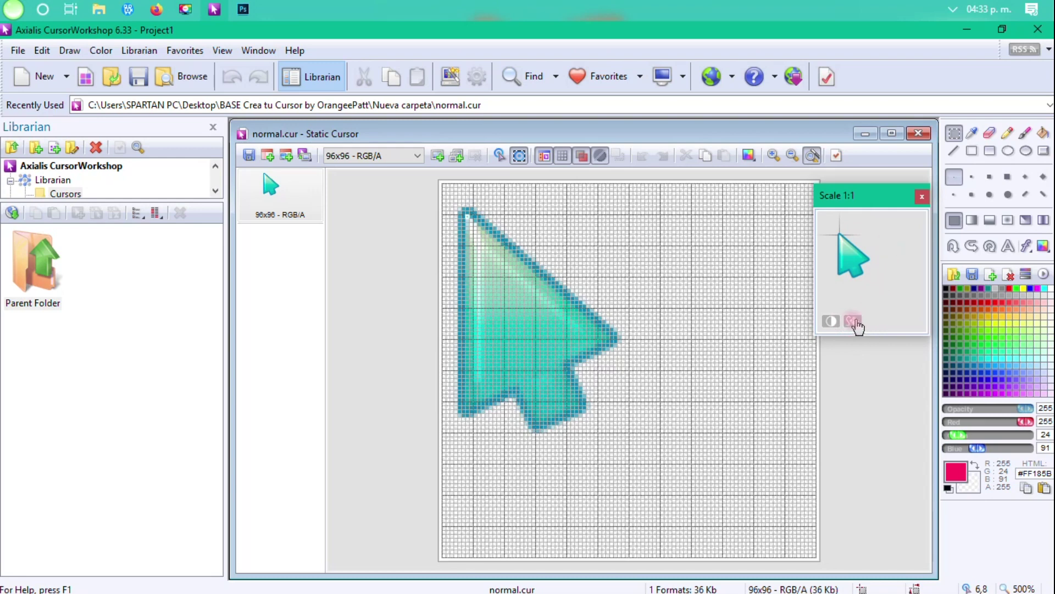
{"action": "left_click_drag", "start_coordinate": [874, 197], "coordinate": [1006, 528]}
{"action": "left_click", "coordinate": [919, 134]}
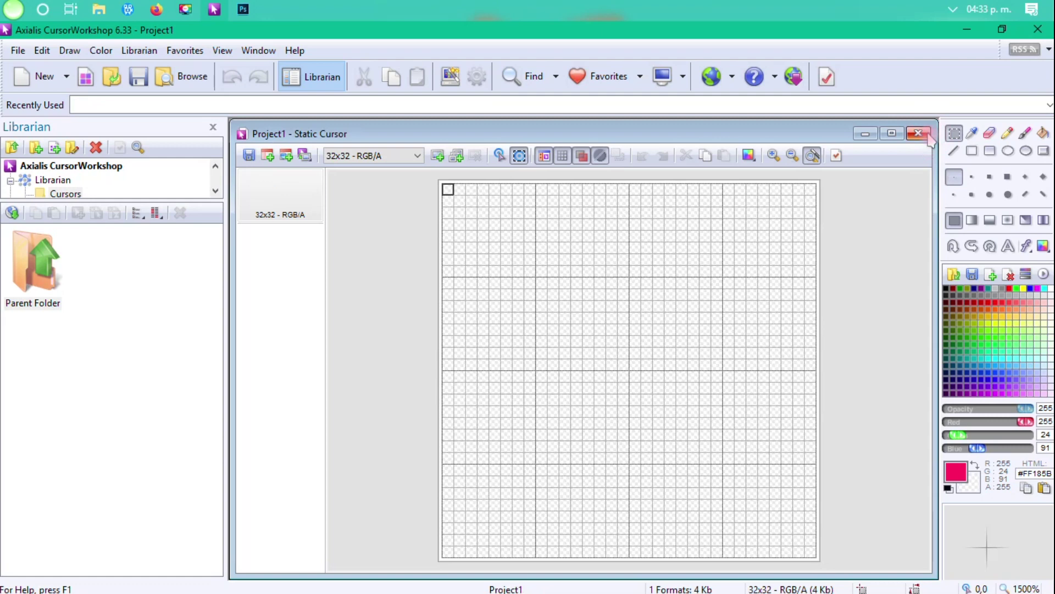
{"action": "left_click", "coordinate": [967, 30]}
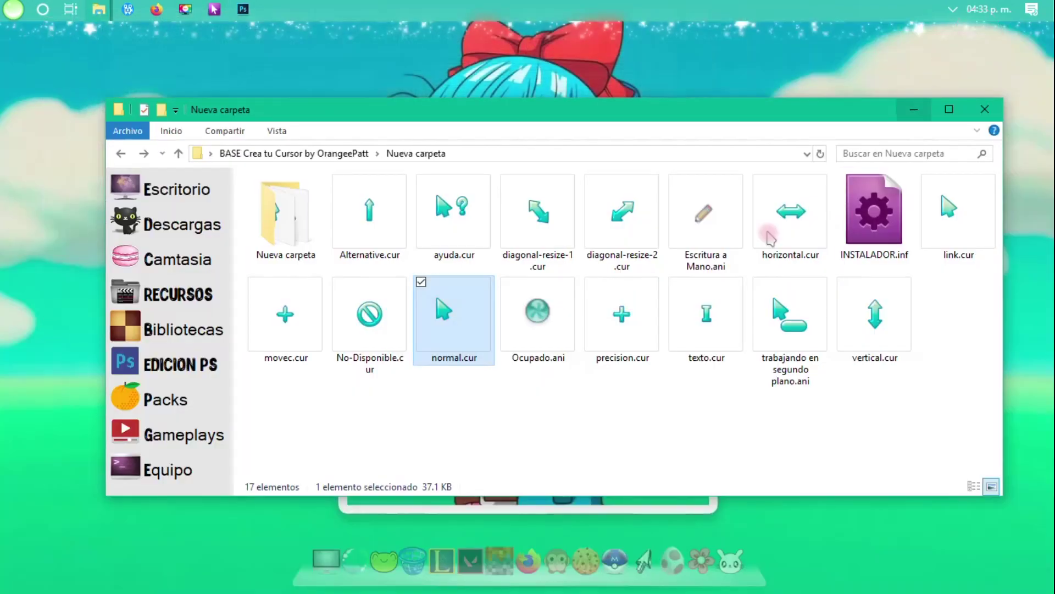
- Open the inner Nueva carpeta folder and compare the images normal.png and 4.png
{"action": "double_click", "coordinate": [313, 244]}
{"action": "left_click", "coordinate": [504, 280]}
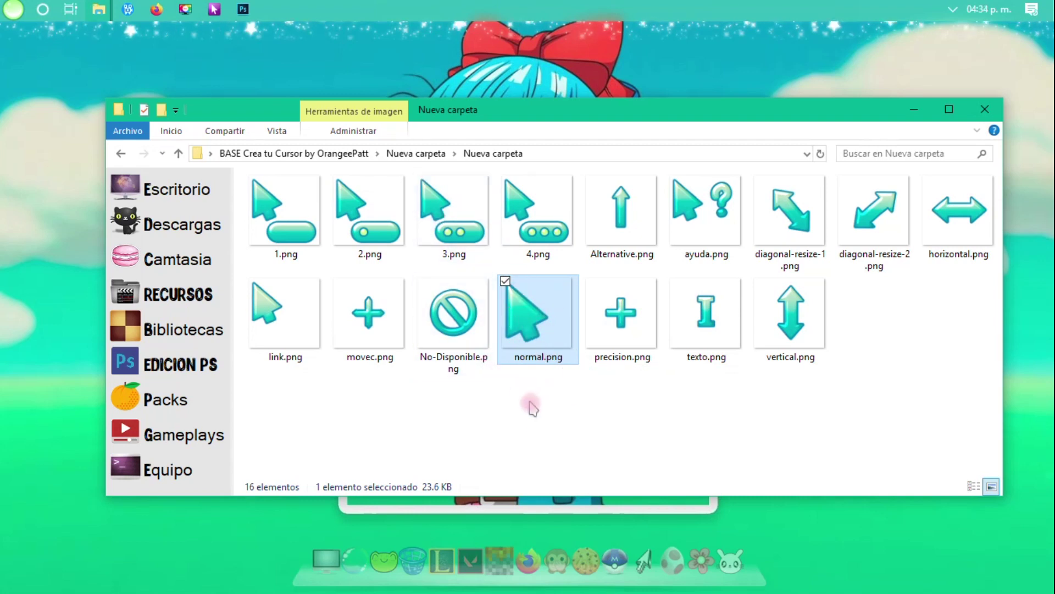
{"action": "left_click", "coordinate": [556, 246]}
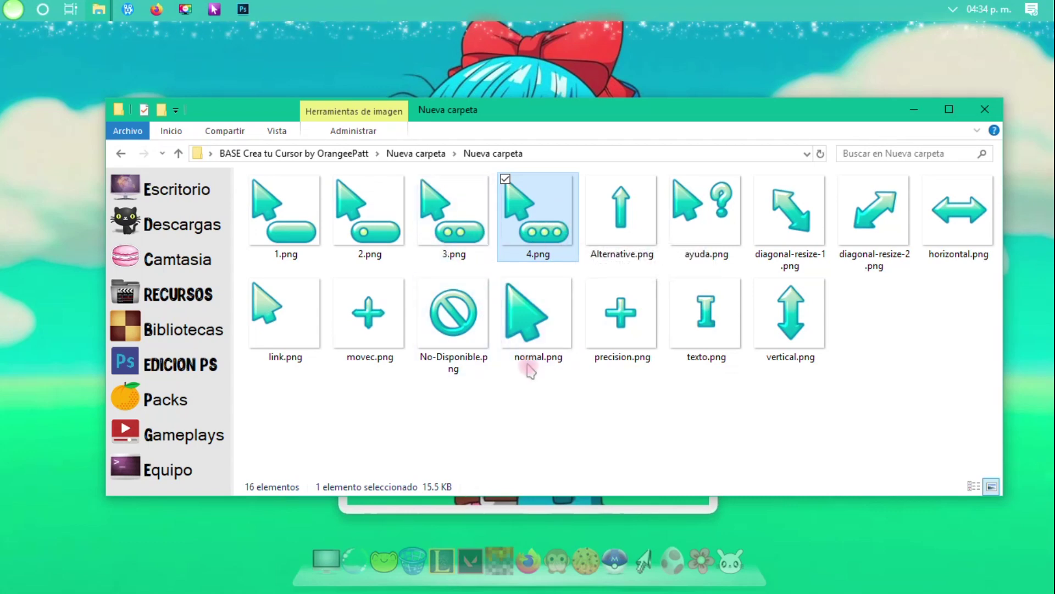
- In Photoshop, show the TRABAJANDO EN SEGUNDO PLANO group and try scaling it together with CURSORES to about 87%, then minimize Photoshop
{"action": "left_click", "coordinate": [243, 10]}
{"action": "key", "text": "space"}
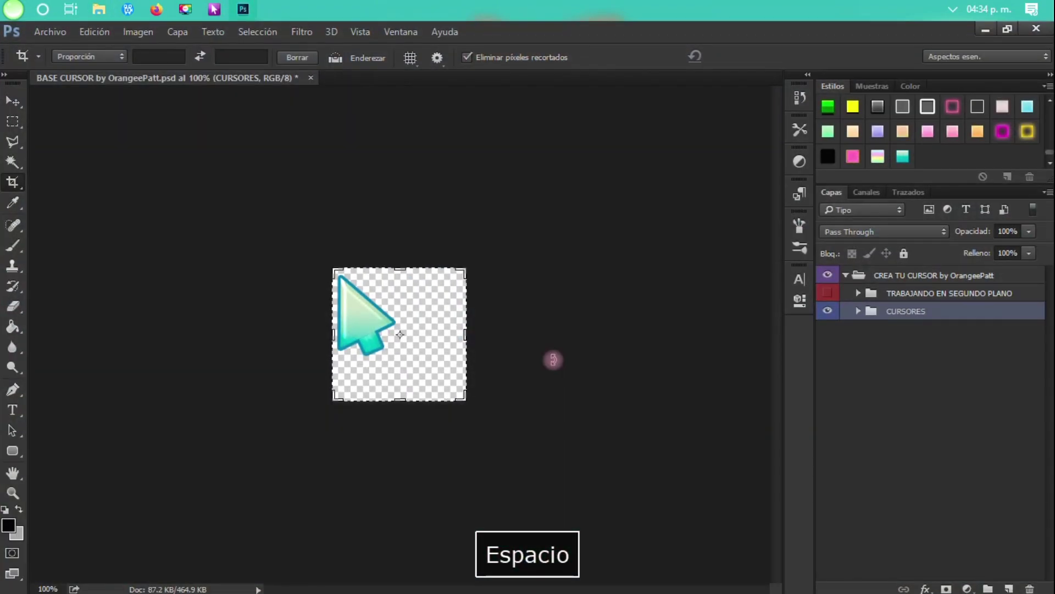
{"action": "left_click", "coordinate": [828, 294]}
{"action": "left_click", "coordinate": [874, 295]}
{"action": "left_click", "coordinate": [879, 312], "text": "shift"}
{"action": "key", "text": "ctrl+t"}
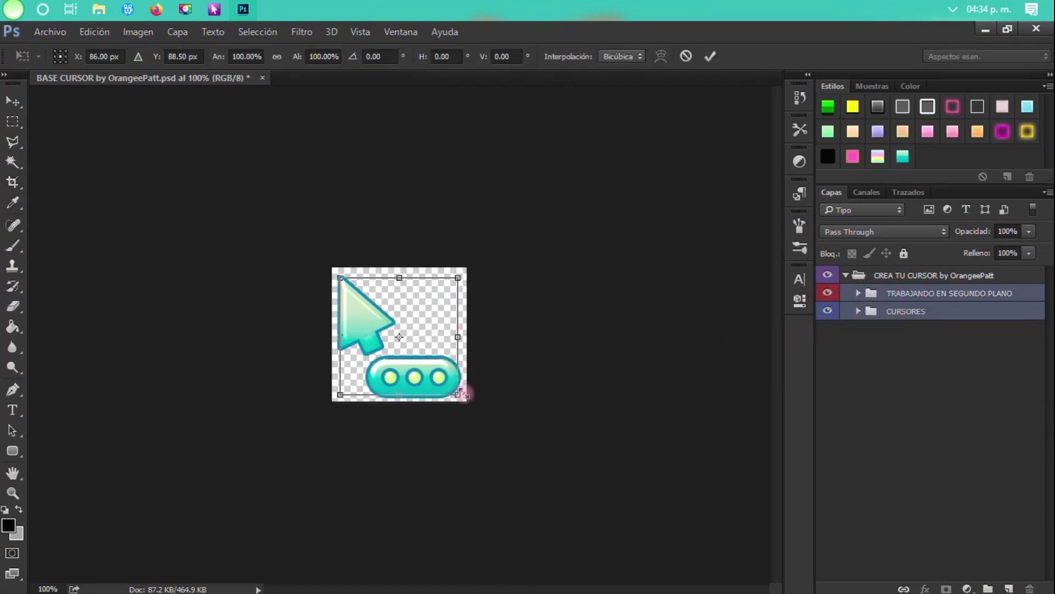
{"action": "left_click_drag", "start_coordinate": [463, 395], "coordinate": [453, 392]}
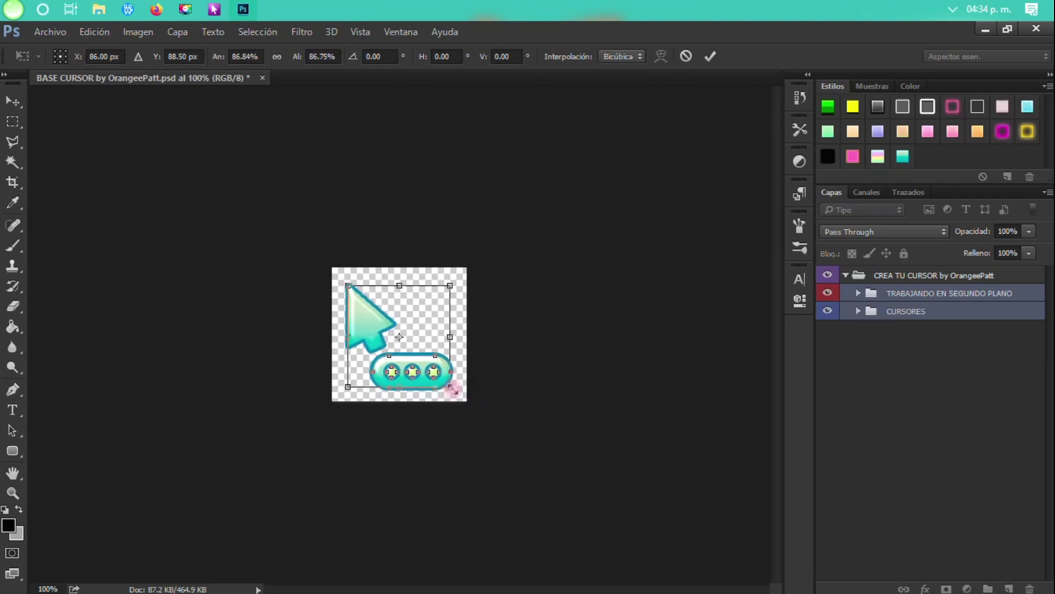
{"action": "left_click", "coordinate": [686, 55]}
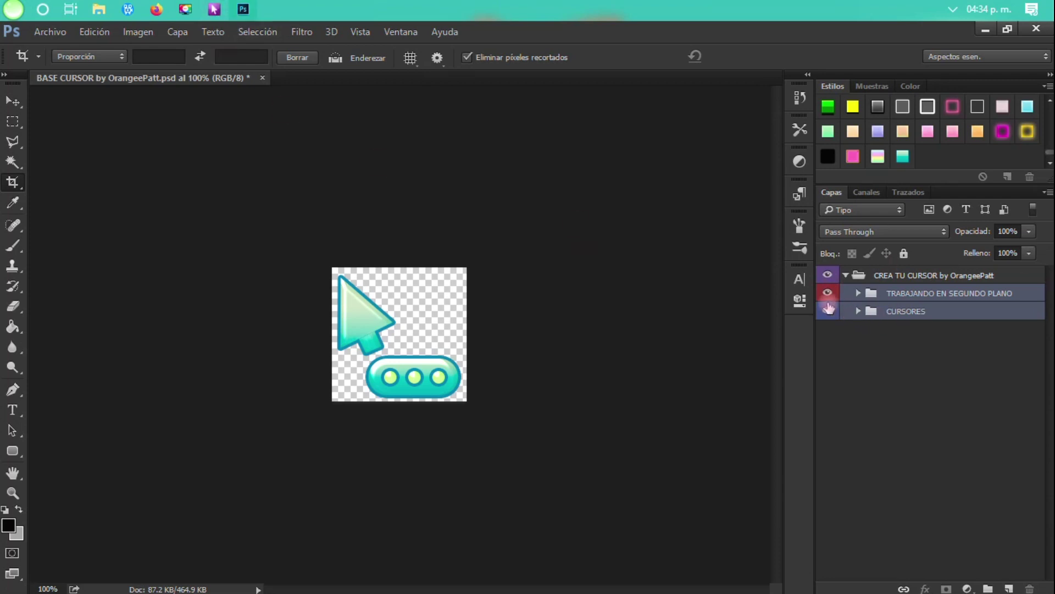
{"action": "left_click", "coordinate": [986, 29]}
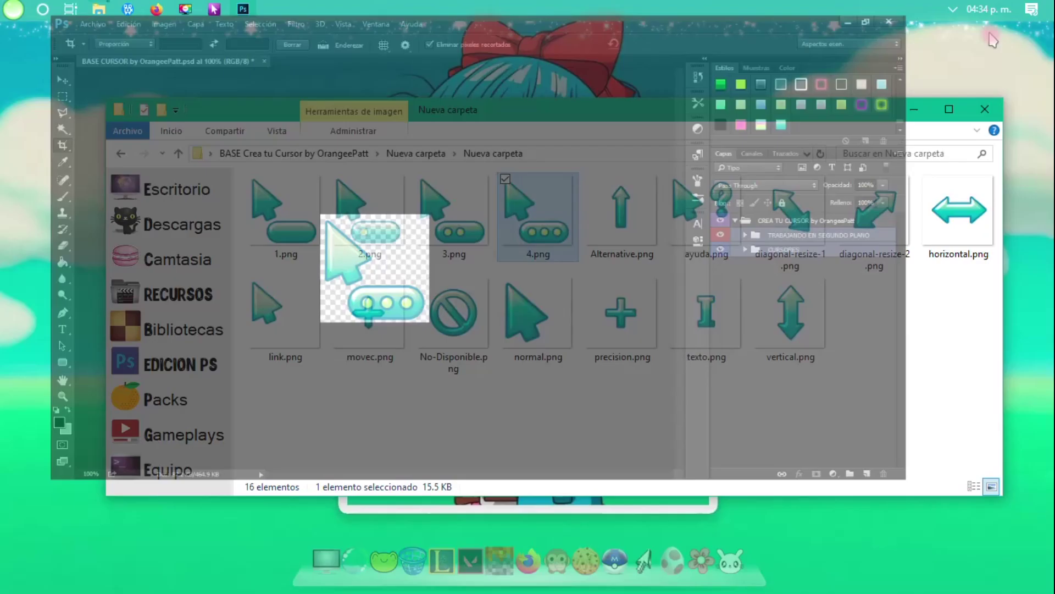
- Open INSTALADOR.inf from the outer Nueva carpeta folder in Notepad and replace TU NOMBRE in the first line with TUTOZZORANGEE
{"action": "left_click", "coordinate": [508, 308]}
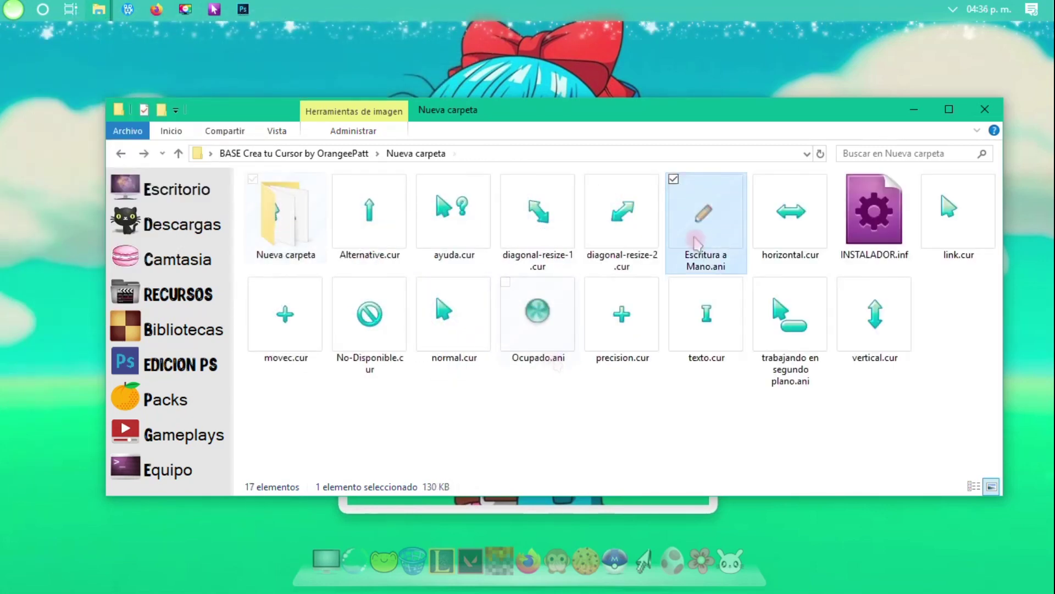
{"action": "left_click", "coordinate": [606, 416]}
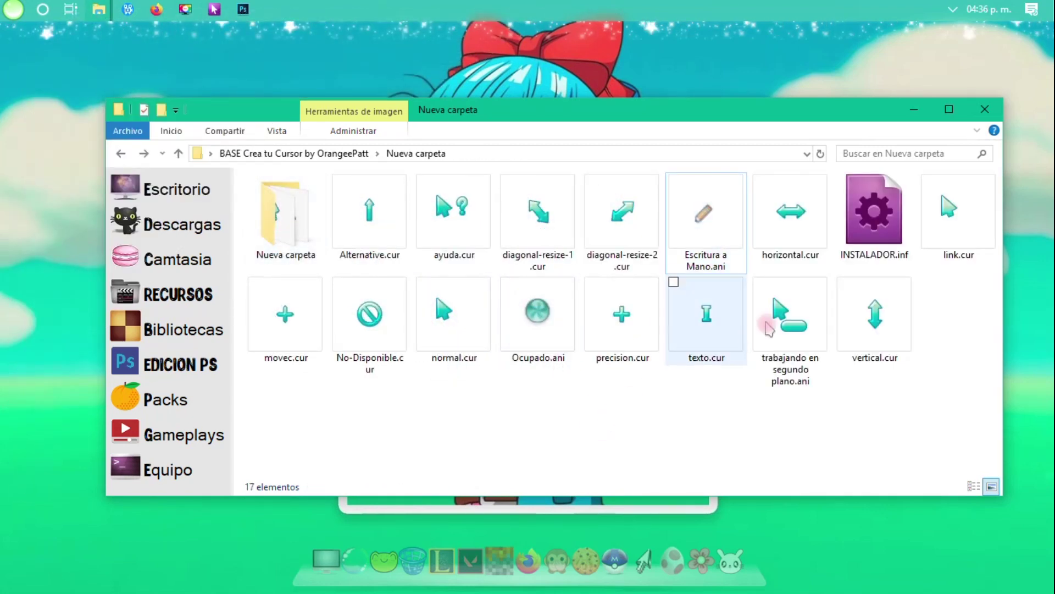
{"action": "double_click", "coordinate": [848, 255]}
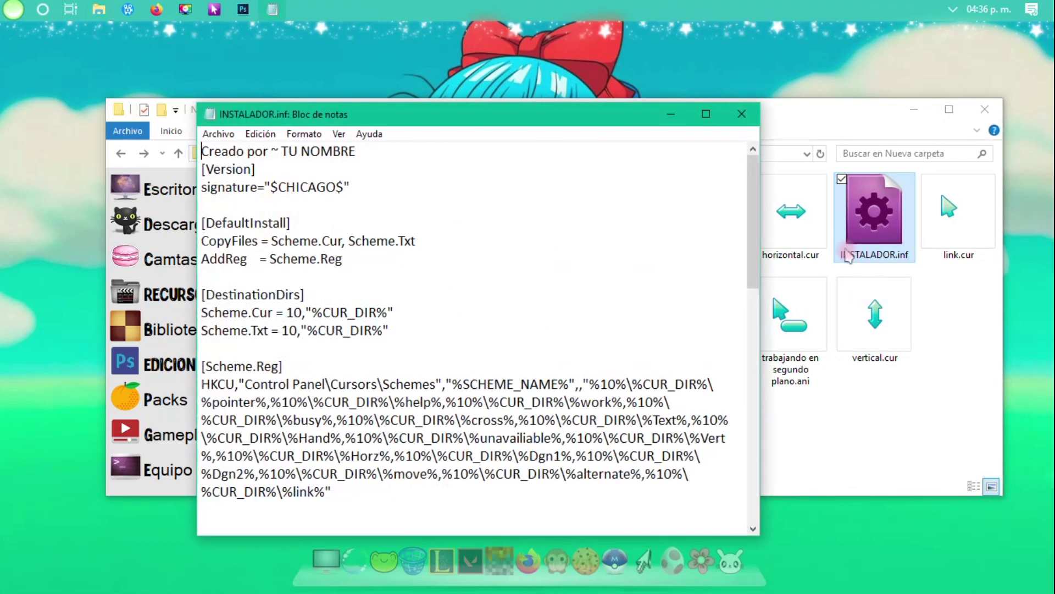
{"action": "left_click_drag", "start_coordinate": [348, 114], "coordinate": [451, 116]}
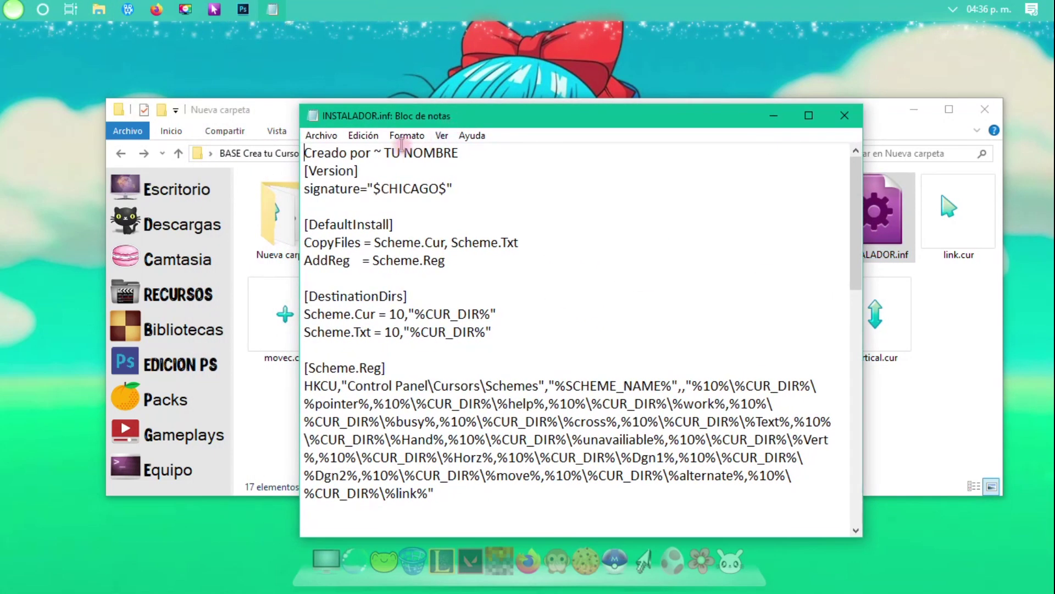
{"action": "left_click_drag", "start_coordinate": [384, 153], "coordinate": [460, 155]}
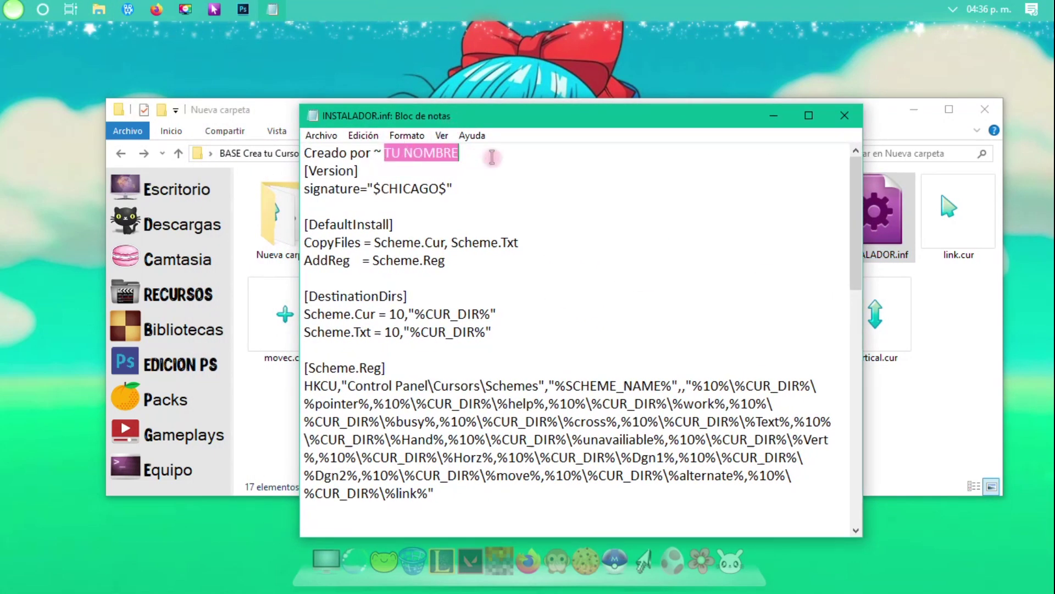
{"action": "type", "text": "TUTOZZORANGEE"}
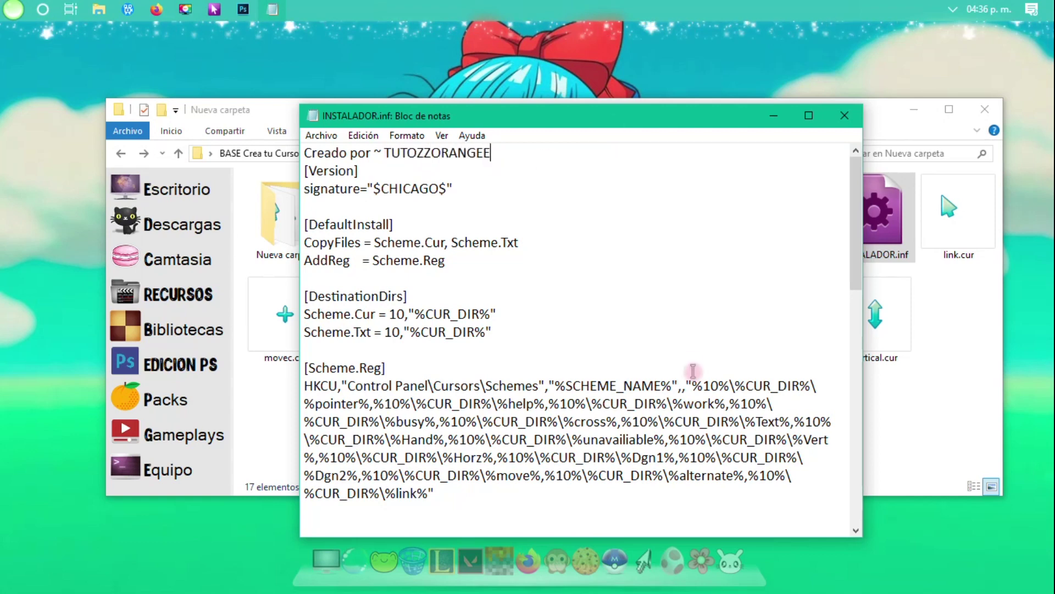
- Examine the scheme name and cursor file names in the [Strings] section of INSTALADOR.inf, with the cursor folder arranged beside it for comparison
{"action": "scroll", "coordinate": [667, 356], "scroll_direction": "down", "scroll_amount": 8}
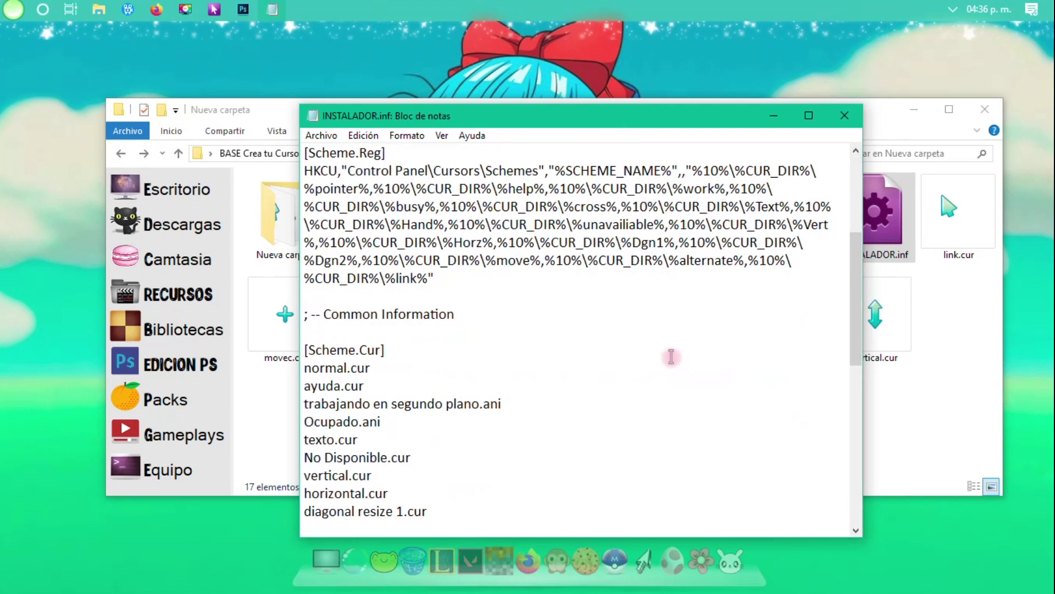
{"action": "scroll", "coordinate": [660, 350], "scroll_direction": "down", "scroll_amount": 4}
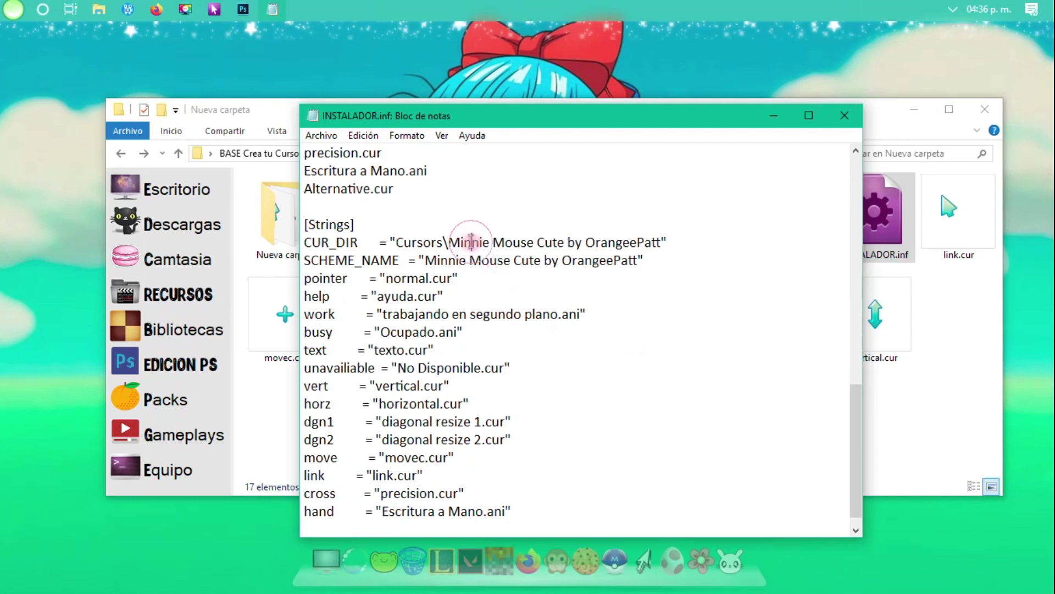
{"action": "left_click_drag", "start_coordinate": [450, 236], "coordinate": [661, 237]}
{"action": "left_click", "coordinate": [577, 266]}
{"action": "left_click_drag", "start_coordinate": [665, 117], "coordinate": [843, 168]}
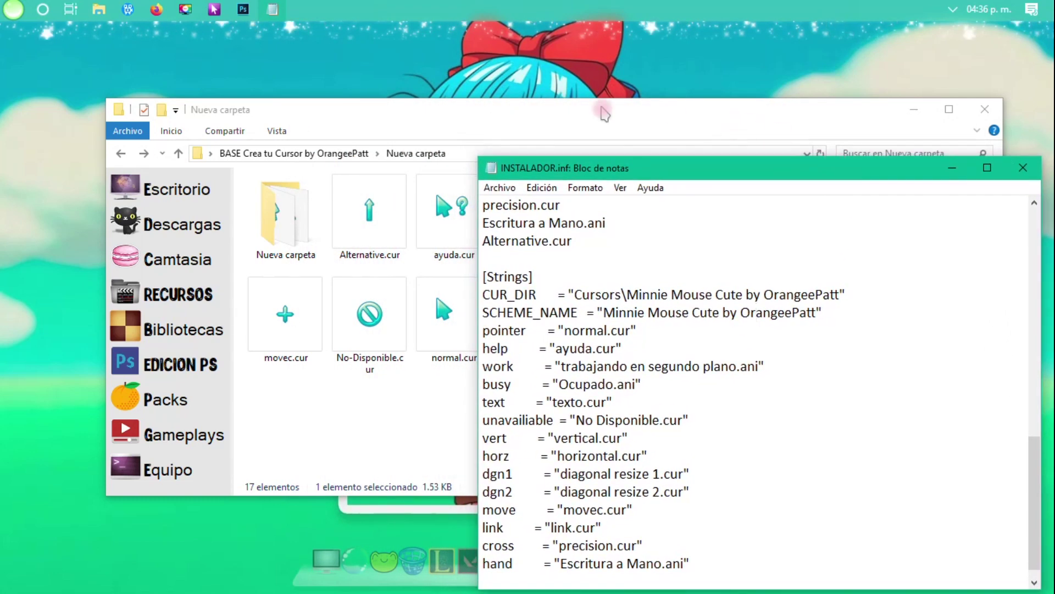
{"action": "left_click_drag", "start_coordinate": [345, 119], "coordinate": [251, 53]}
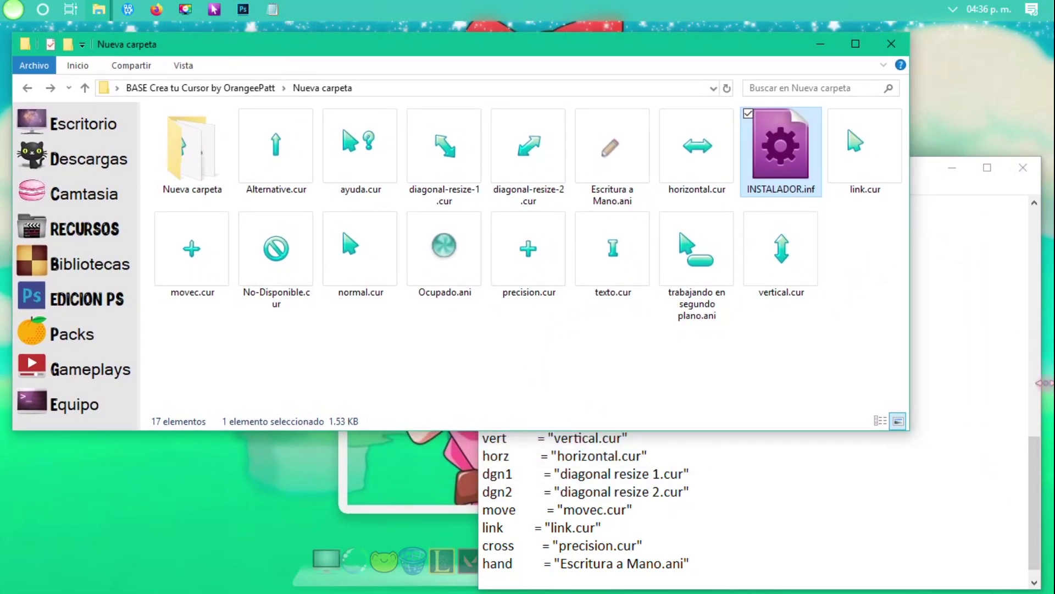
{"action": "left_click", "coordinate": [1039, 456]}
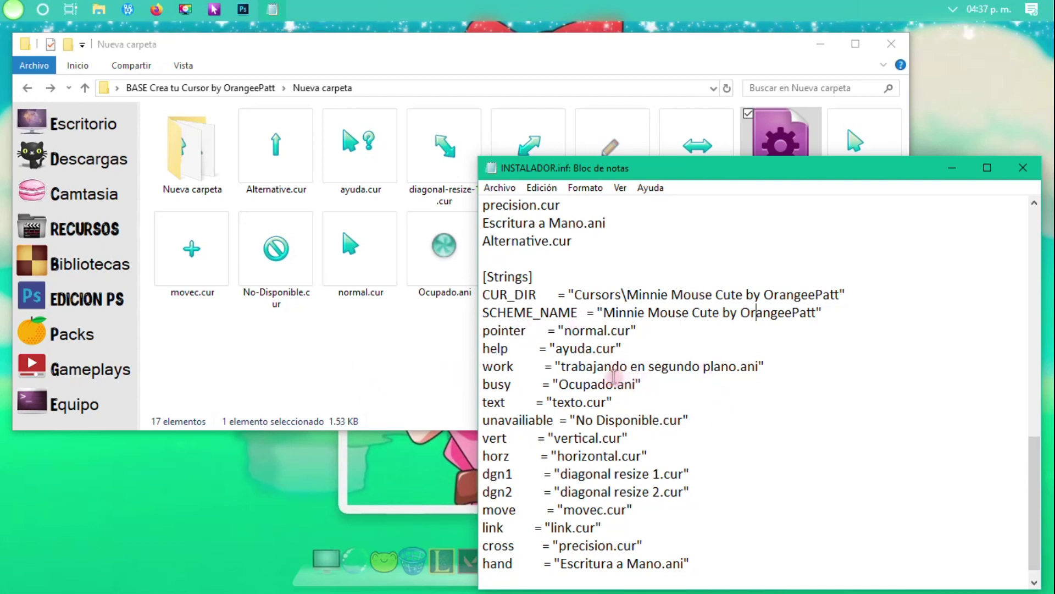
- Rename No-Disponible.cur as No Disponible.cur, using the name copied from the unavailiable entry in INSTALADOR.inf
{"action": "left_click_drag", "start_coordinate": [581, 422], "coordinate": [655, 421]}
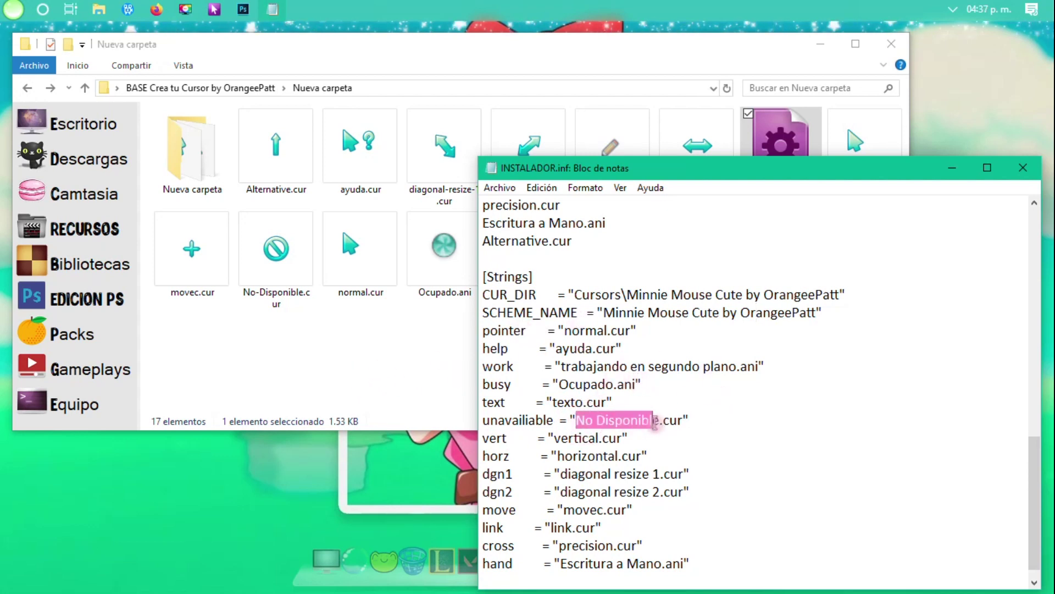
{"action": "key", "text": "ctrl+c"}
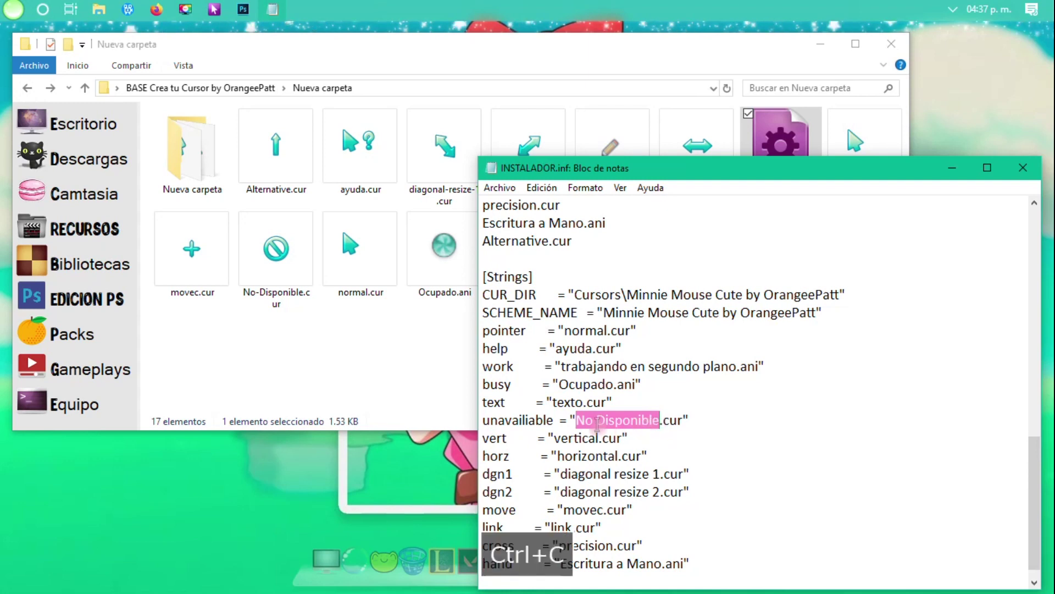
{"action": "left_click", "coordinate": [276, 297]}
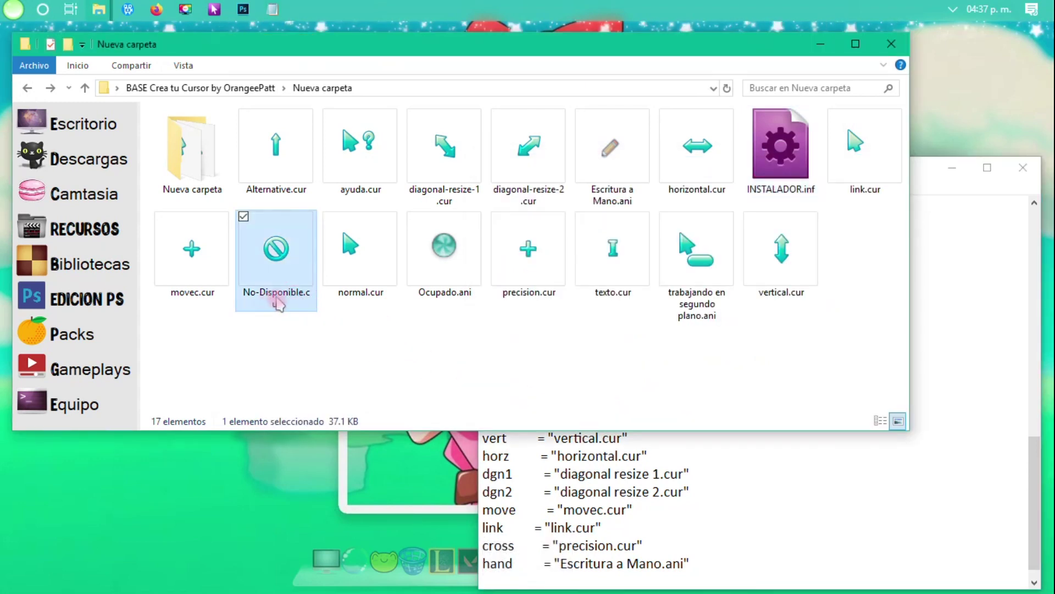
{"action": "key", "text": "F2"}
{"action": "key", "text": "ctrl+v"}
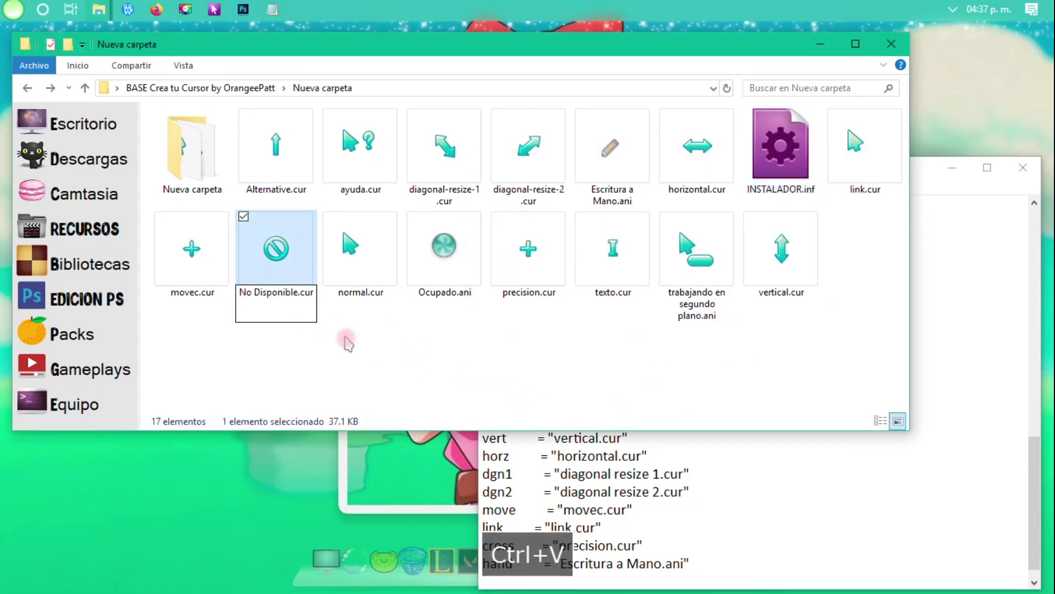
{"action": "left_click", "coordinate": [346, 344]}
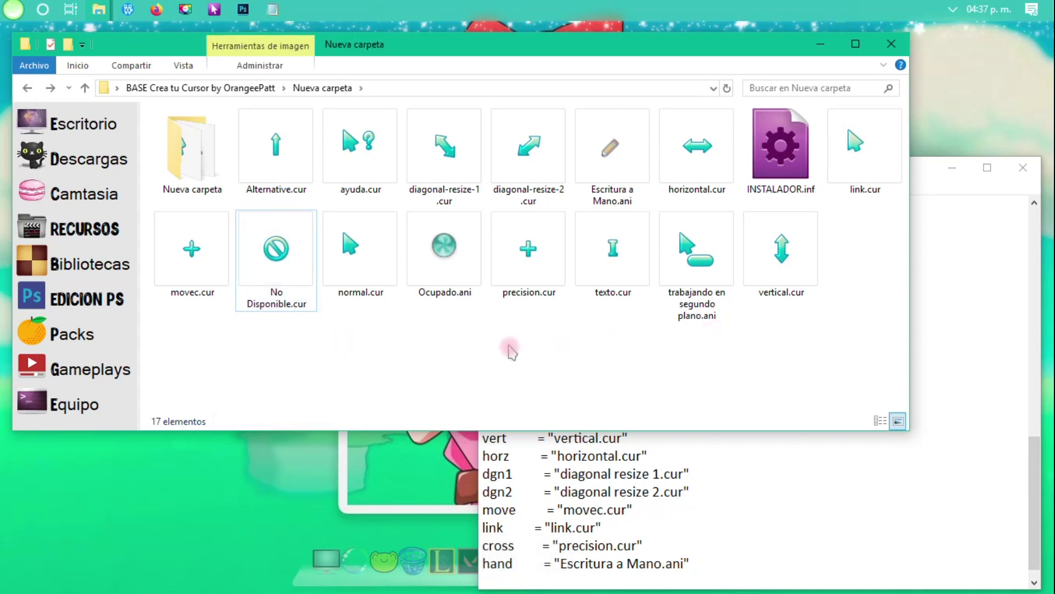
- Rename diagonal-resize-1.cur as diagonal resize 1.cu.cur, using the name copied from the dgn1 entry in INSTALADOR.inf
{"action": "left_click", "coordinate": [438, 200]}
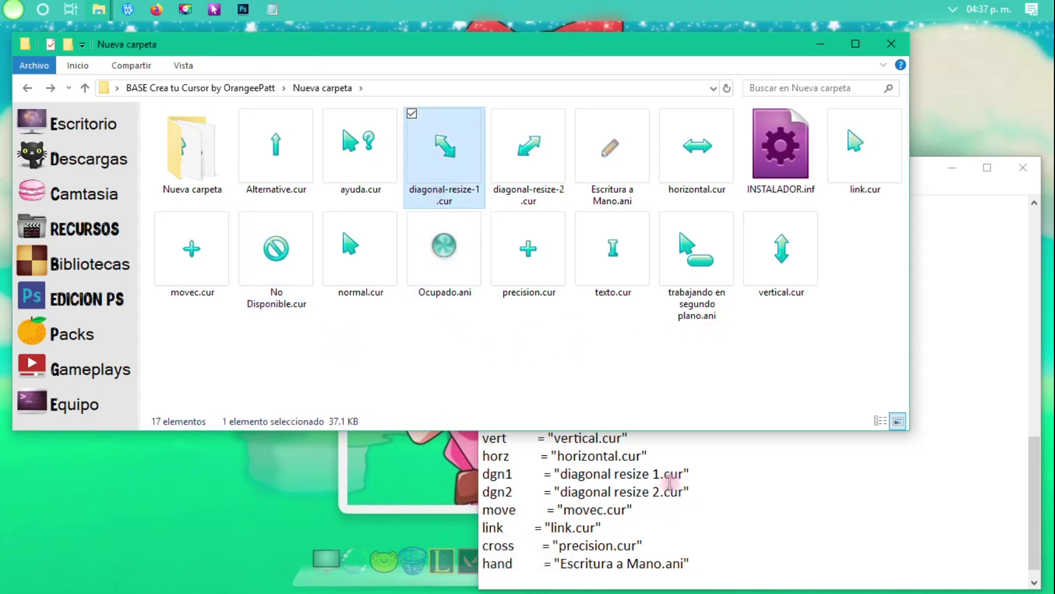
{"action": "left_click", "coordinate": [586, 468]}
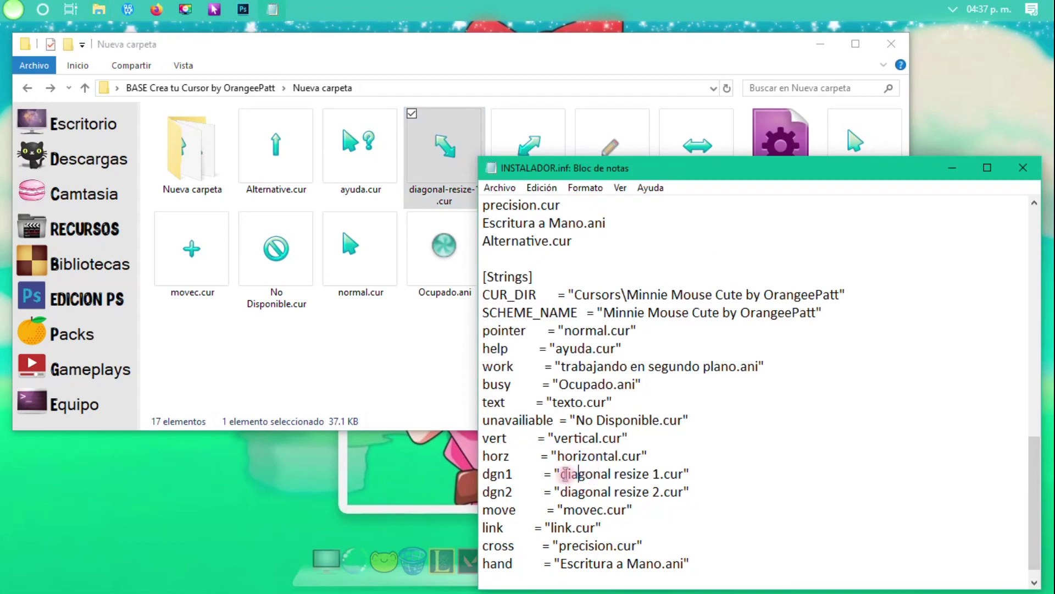
{"action": "left_click_drag", "start_coordinate": [561, 474], "coordinate": [679, 474]}
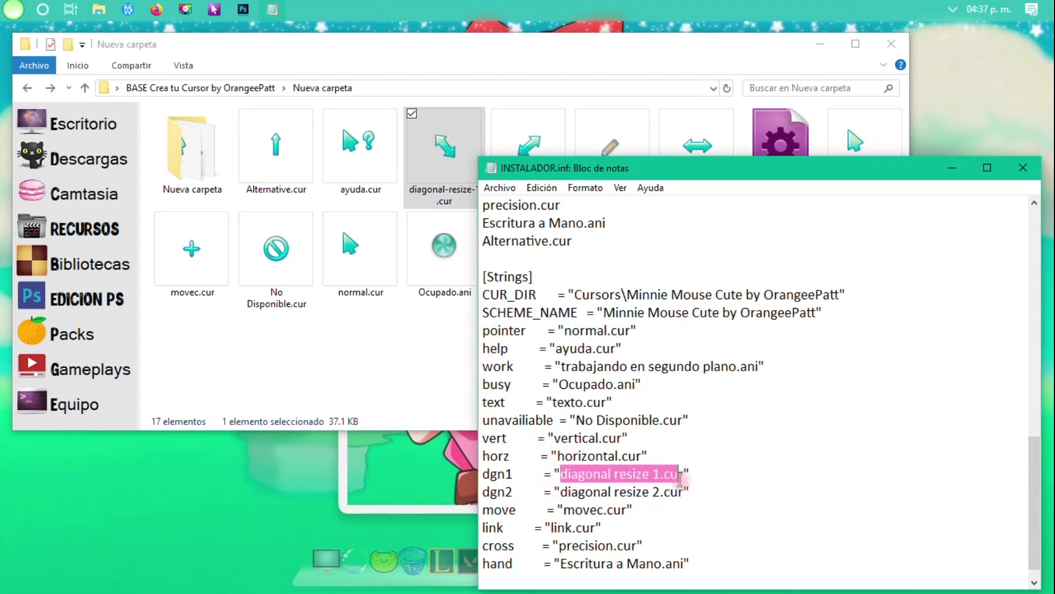
{"action": "key", "text": "ctrl+c"}
{"action": "left_click", "coordinate": [450, 189]}
{"action": "key", "text": "F2"}
{"action": "key", "text": "ctrl+v"}
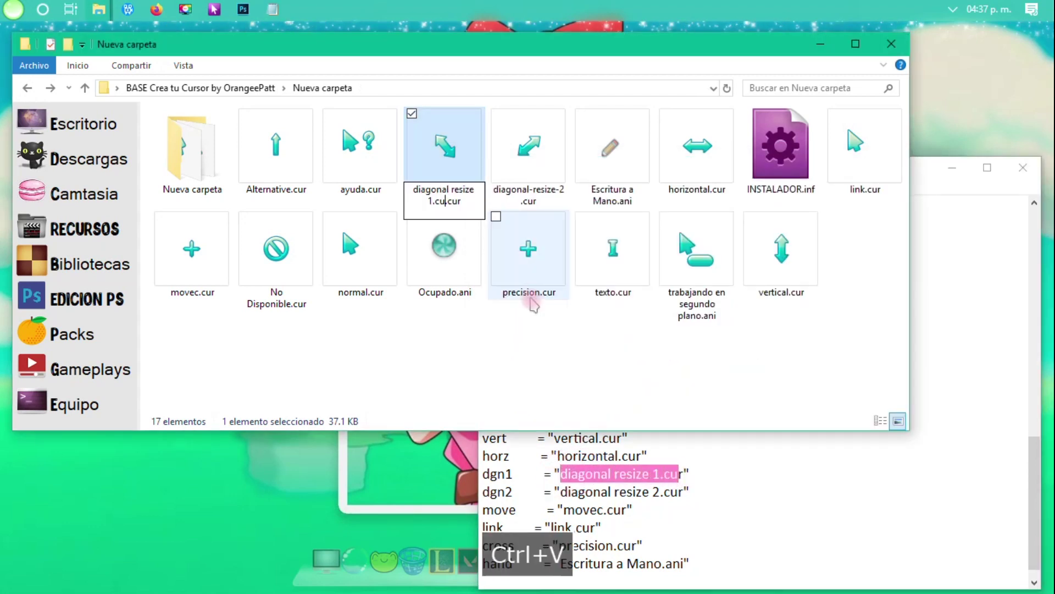
{"action": "key", "text": "Return"}
- Rename diagonal-resize-2.cur as diagonal resize 2.cu.cur, reusing the copied name with the number changed to 2
{"action": "left_click", "coordinate": [527, 148]}
{"action": "key", "text": "F2"}
{"action": "key", "text": "ctrl+v"}
{"action": "key", "text": "Left"}
{"action": "key", "text": "BackSpace"}
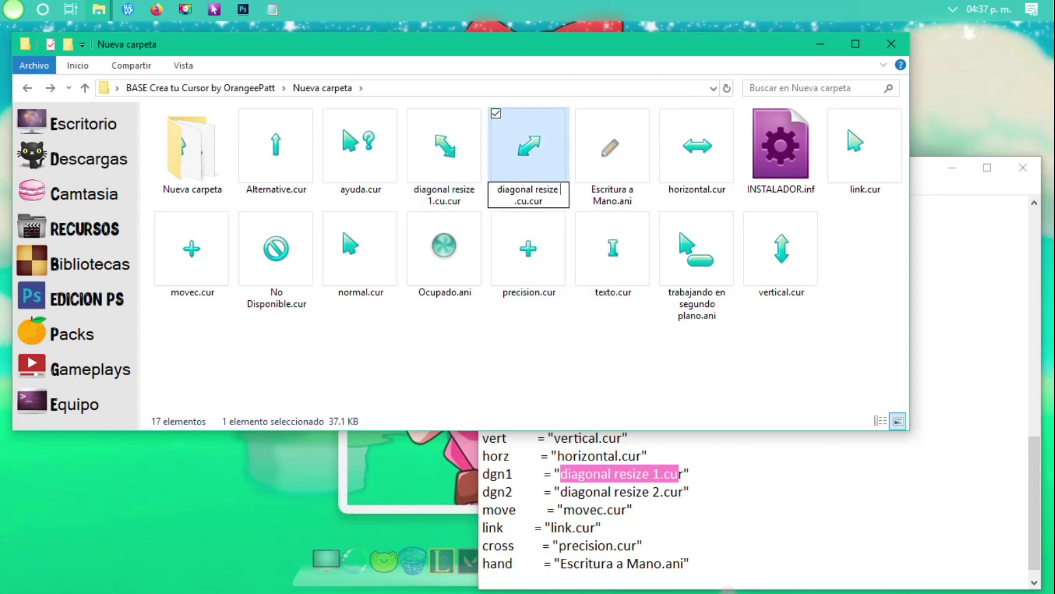
{"action": "key", "text": "Return"}
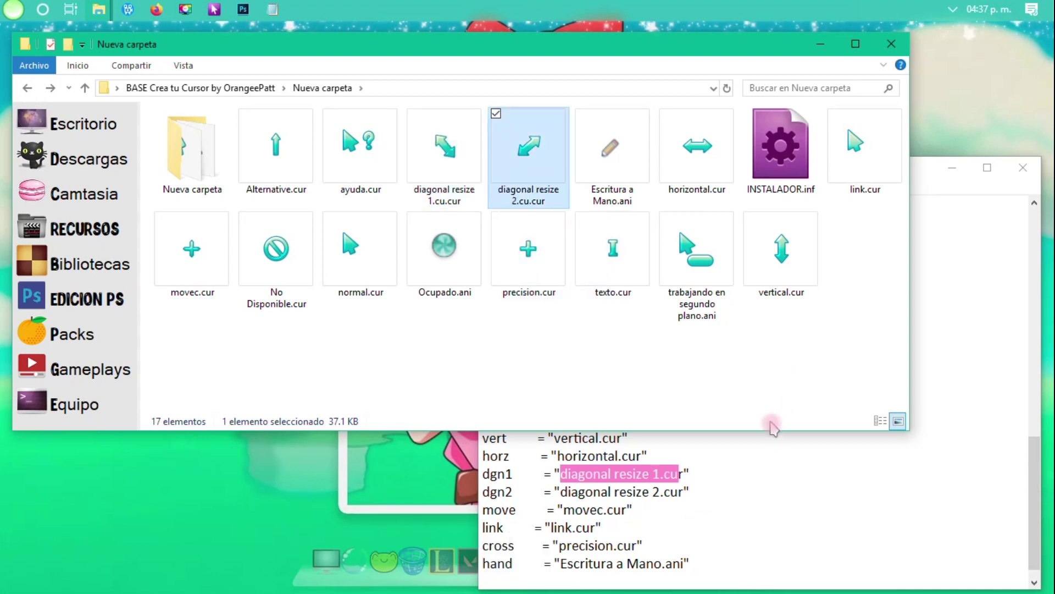
{"action": "left_click", "coordinate": [737, 353]}
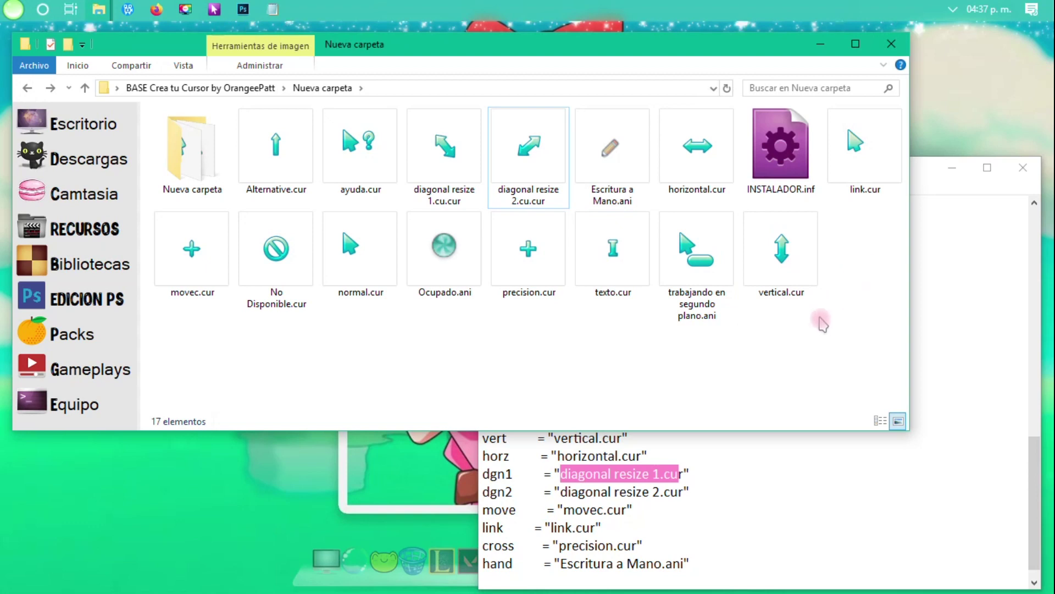
- Compare the .ani extensions of the pencil, busy and background-work cursor files with the work, busy and hand entries in INSTALADOR.inf
{"action": "left_click", "coordinate": [751, 504]}
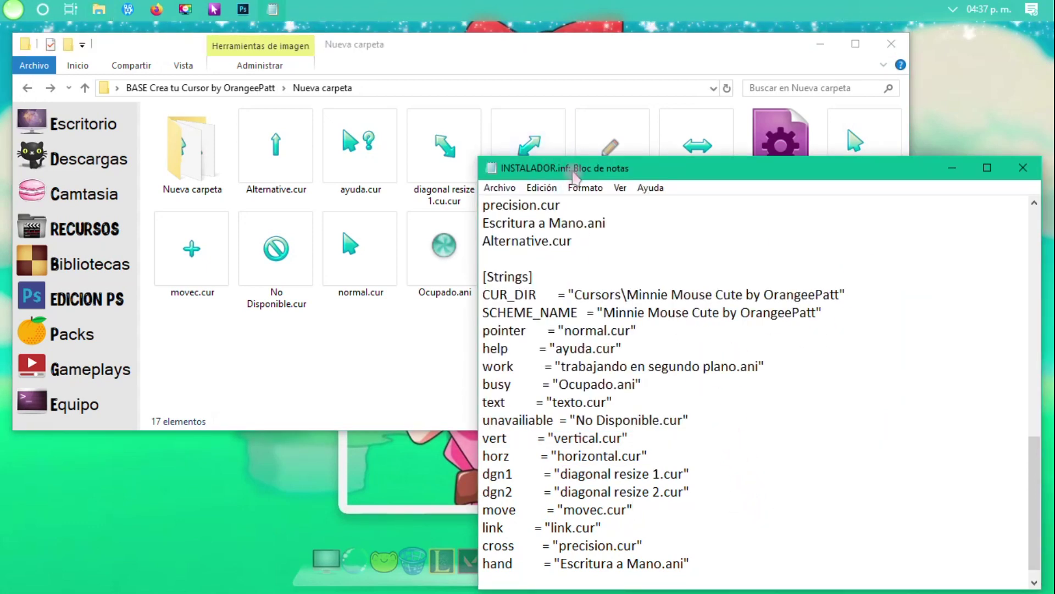
{"action": "left_click", "coordinate": [529, 142]}
{"action": "left_click", "coordinate": [605, 151]}
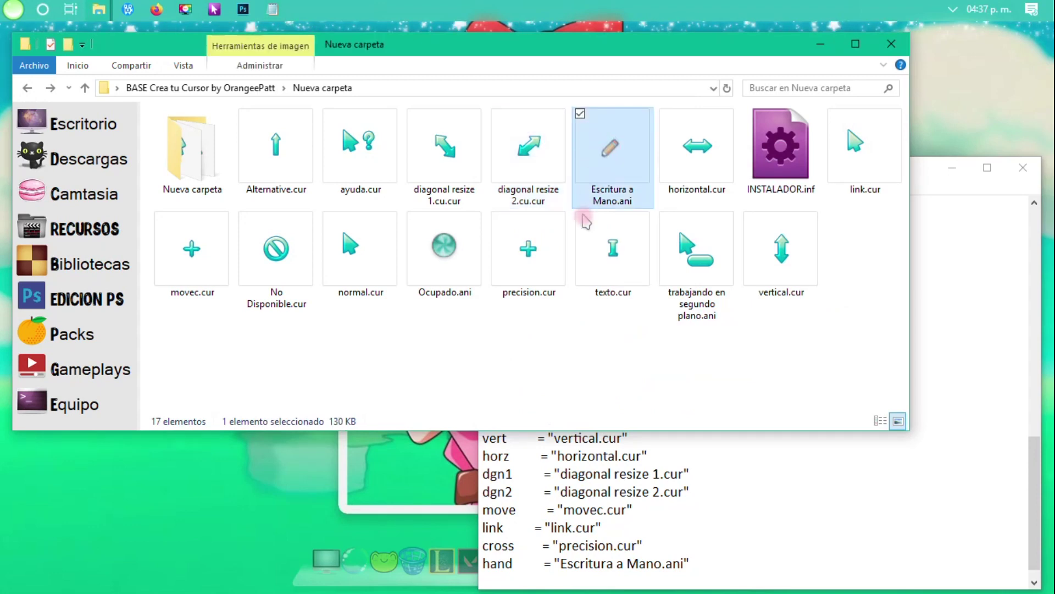
{"action": "left_click", "coordinate": [412, 216]}
{"action": "left_click", "coordinate": [685, 264], "text": "ctrl"}
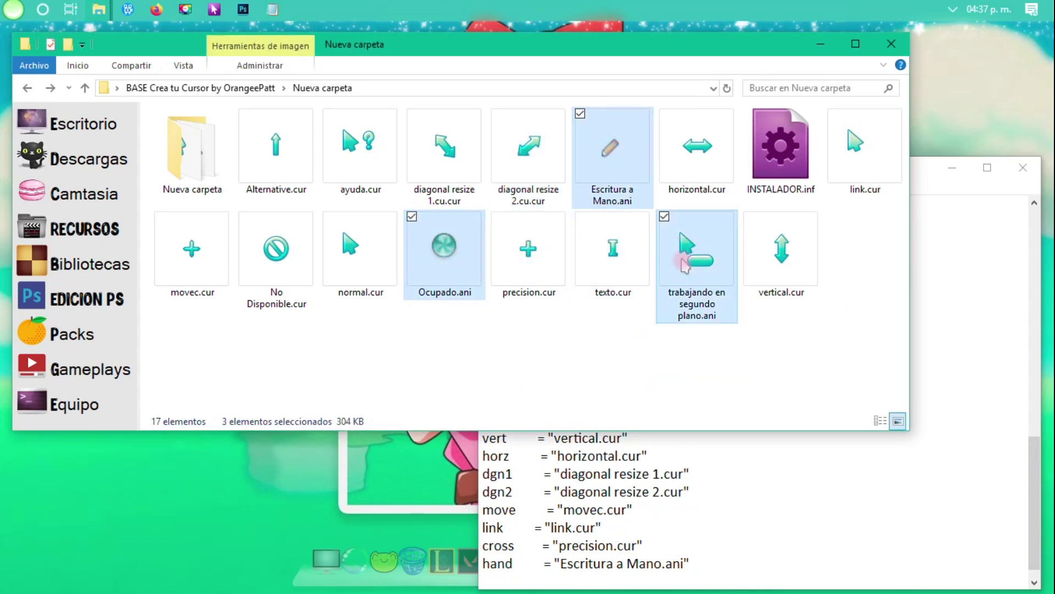
{"action": "left_click", "coordinate": [919, 187]}
{"action": "scroll", "coordinate": [716, 433], "scroll_direction": "down", "scroll_amount": 1}
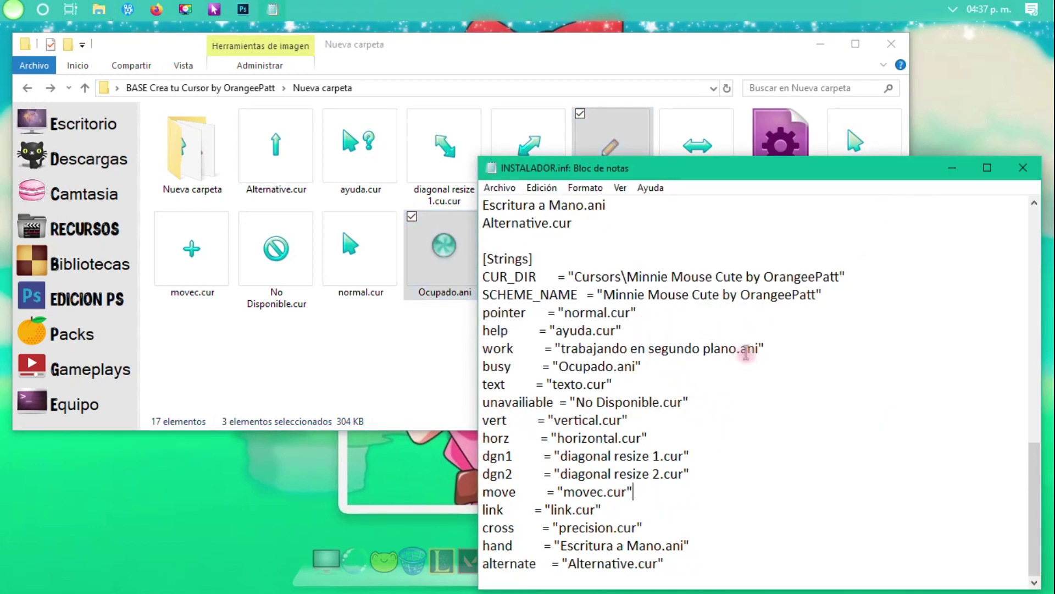
{"action": "left_click_drag", "start_coordinate": [625, 367], "coordinate": [634, 368]}
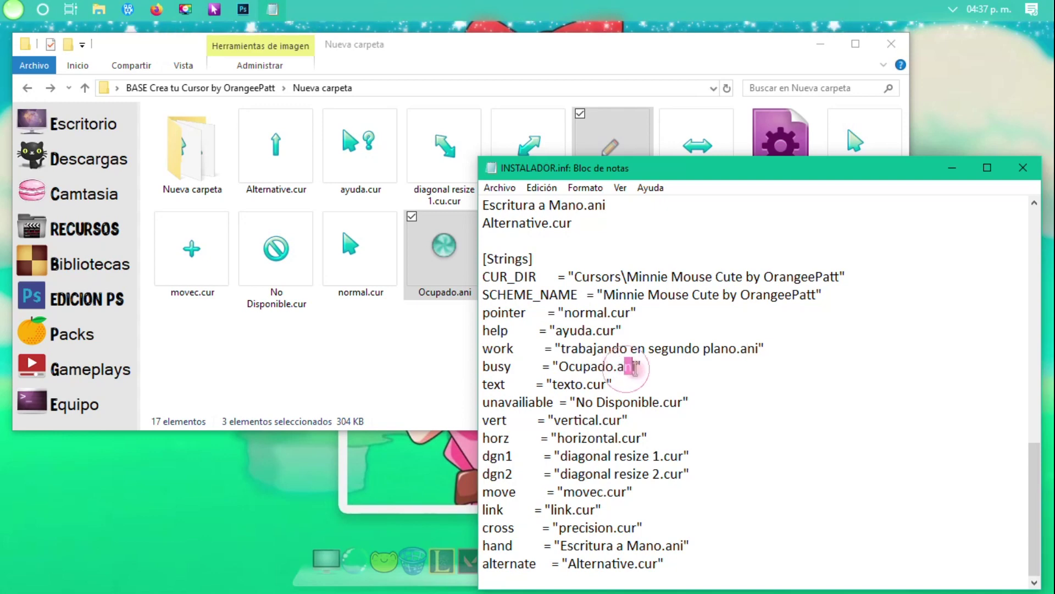
{"action": "left_click_drag", "start_coordinate": [671, 545], "coordinate": [695, 548]}
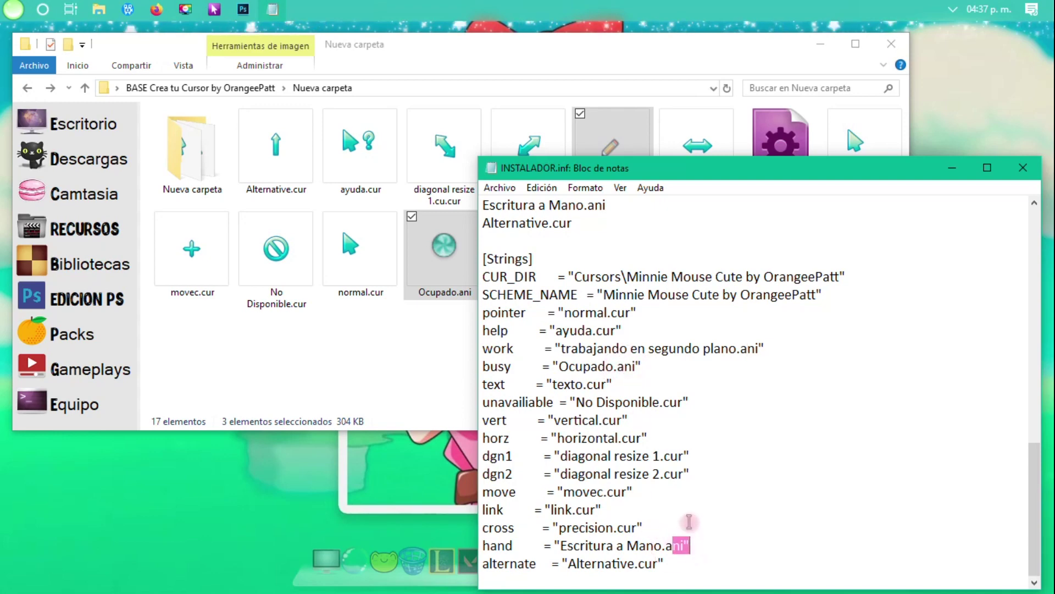
{"action": "scroll", "coordinate": [687, 478], "scroll_direction": "up", "scroll_amount": 2}
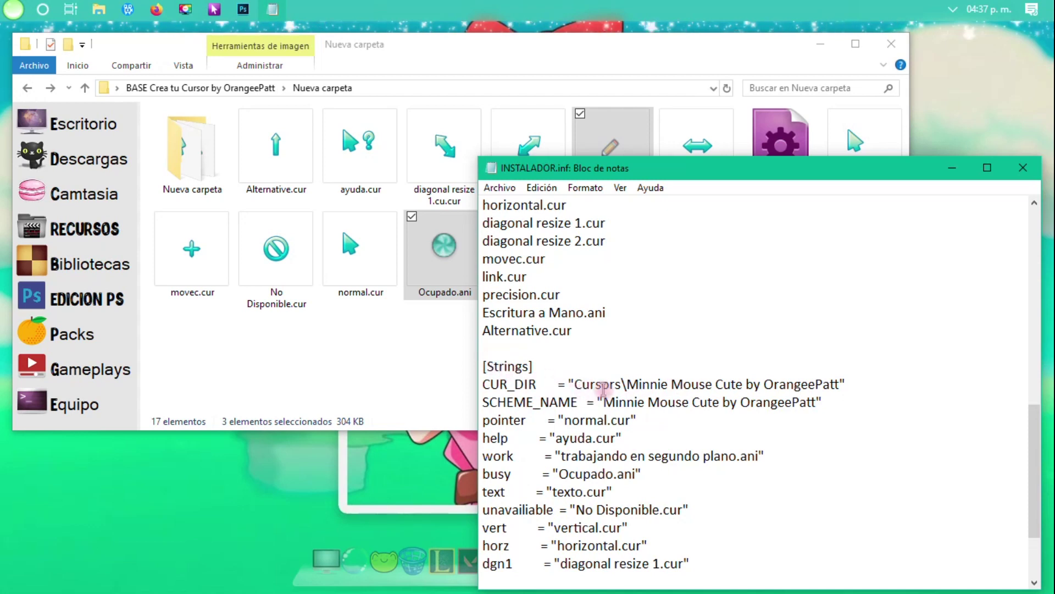
- Replace Minnie Mouse Cute by OrangeePatt with Celeste Bonito by OrangeePatt in CUR_DIR and SCHEME_NAME, then save and close INSTALADOR.inf
{"action": "left_click_drag", "start_coordinate": [627, 384], "coordinate": [829, 381]}
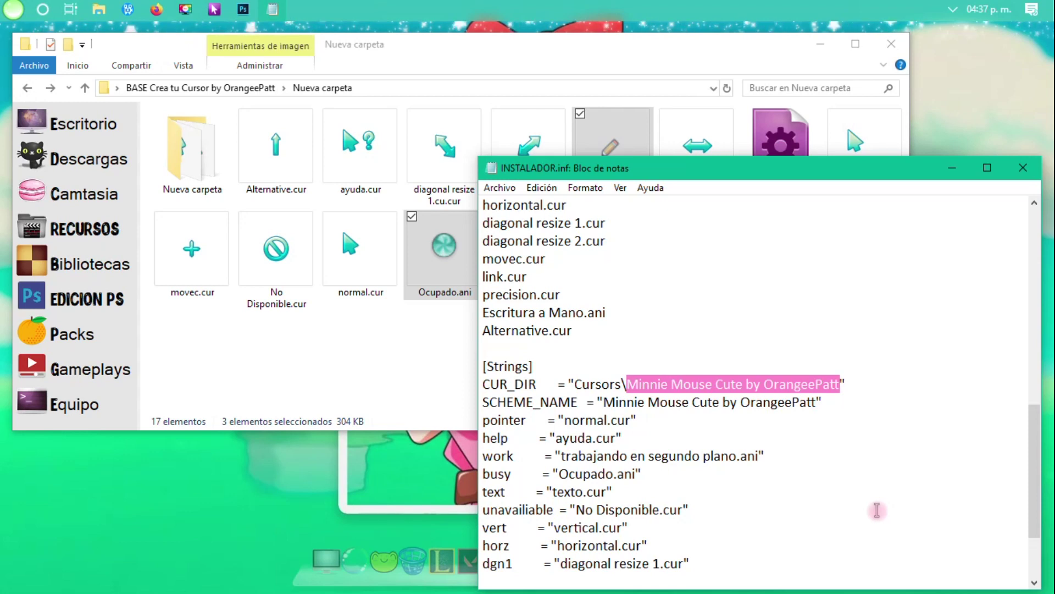
{"action": "key", "text": "ctrl+v"}
{"action": "left_click_drag", "start_coordinate": [806, 384], "coordinate": [634, 384]}
{"action": "key", "text": "ctrl+c"}
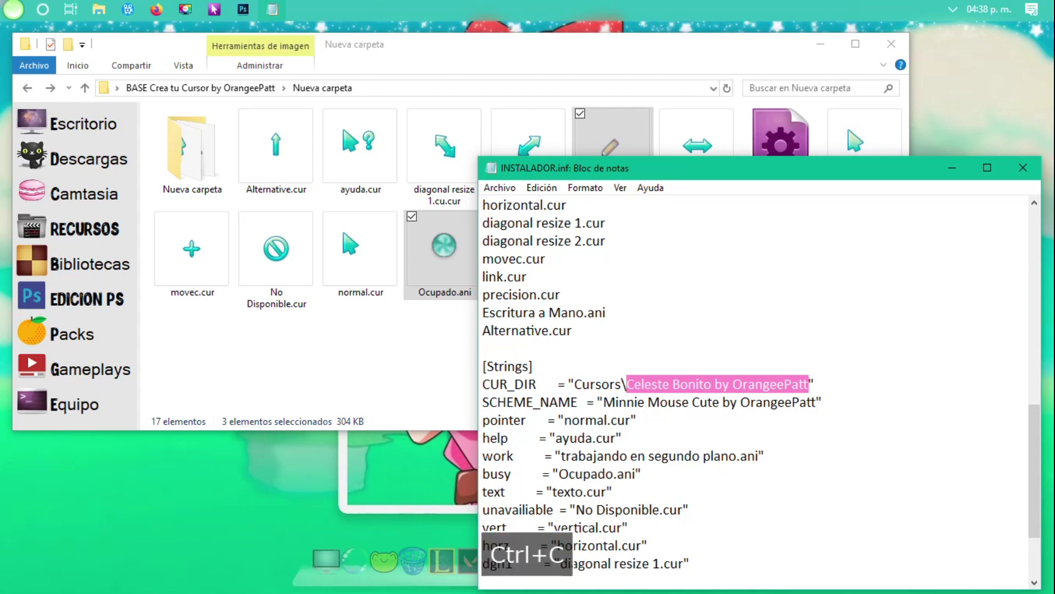
{"action": "left_click", "coordinate": [603, 402]}
{"action": "left_click_drag", "start_coordinate": [603, 402], "coordinate": [816, 402]}
{"action": "key", "text": "ctrl+v"}
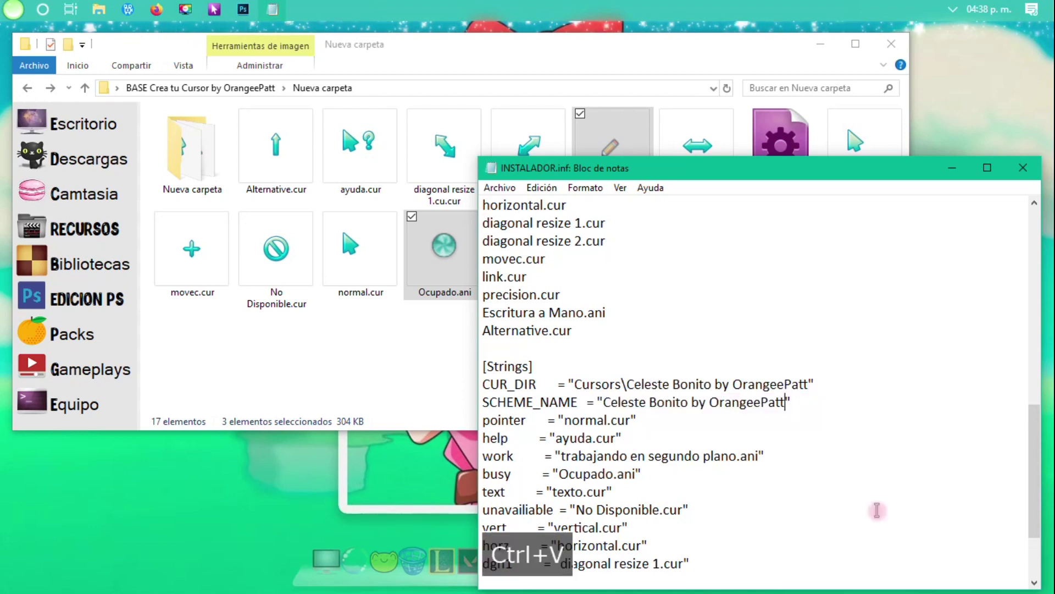
{"action": "key", "text": "ctrl+g"}
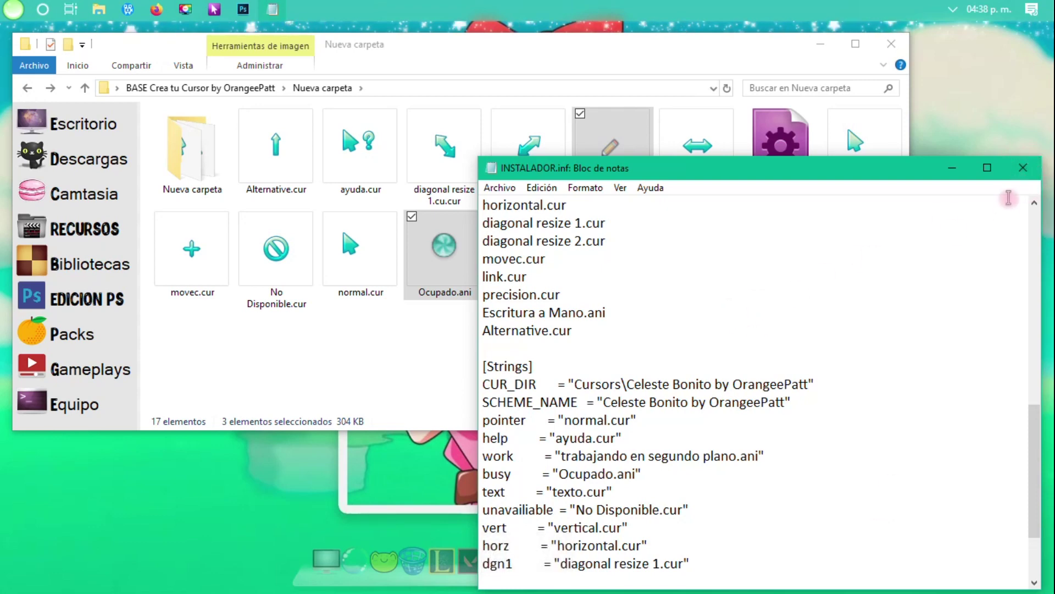
{"action": "left_click", "coordinate": [1023, 167]}
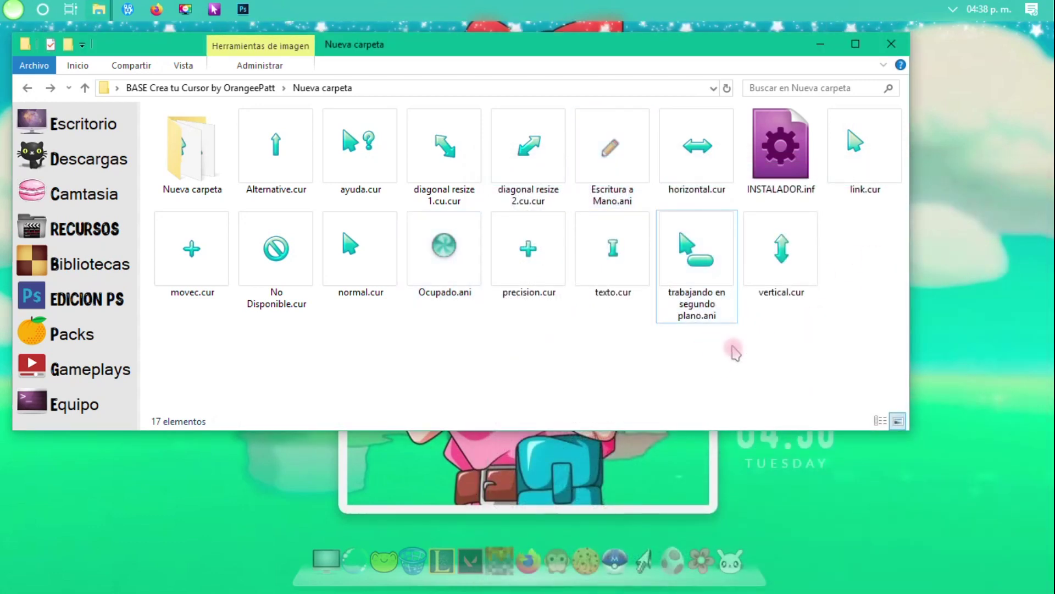
- Examine the contents of the CELESTE BONITO folder, checking INSTALADOR.inf together with the cursor files
{"action": "right_click", "coordinate": [781, 162]}
{"action": "left_click", "coordinate": [855, 167]}
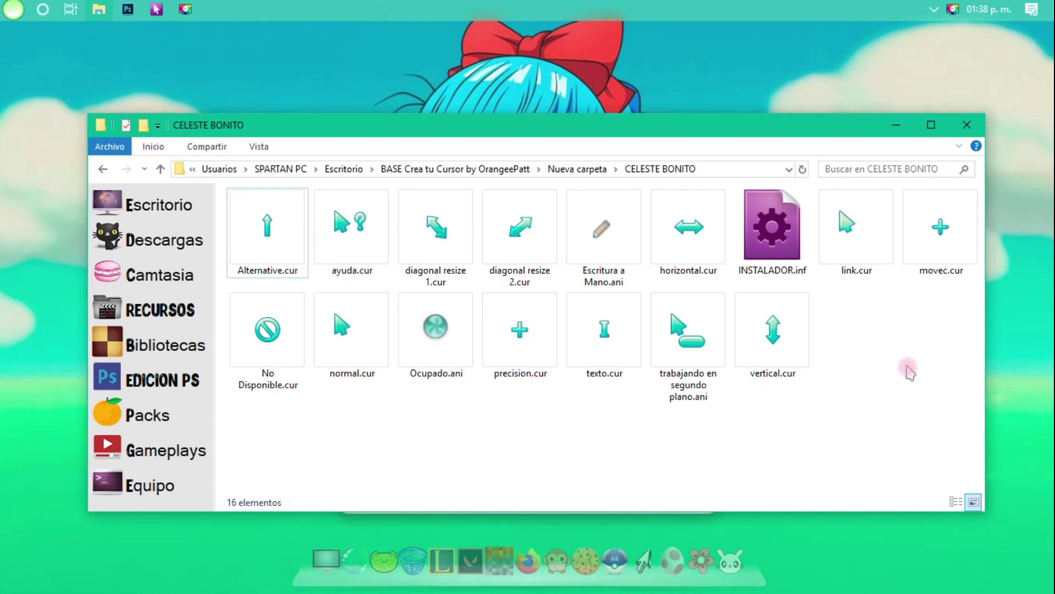
{"action": "left_click", "coordinate": [805, 265]}
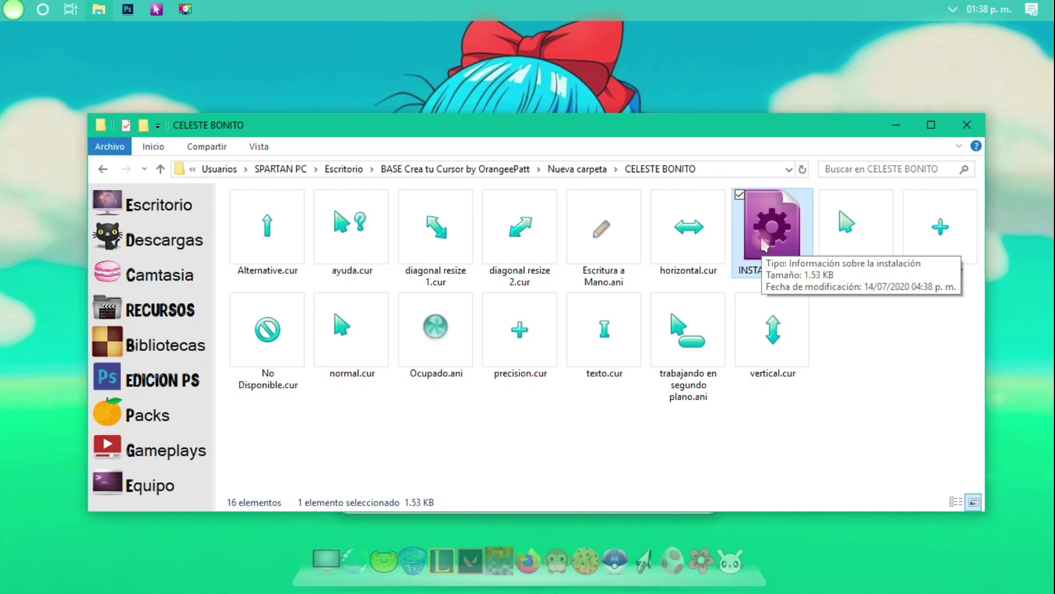
{"action": "left_click", "coordinate": [824, 345]}
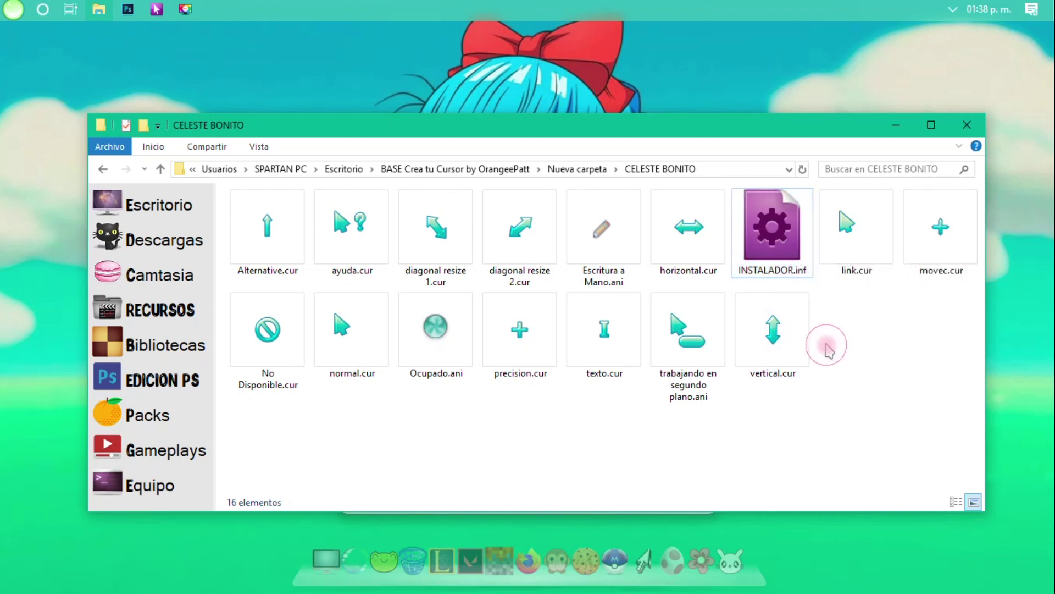
{"action": "left_click_drag", "start_coordinate": [291, 407], "coordinate": [973, 193]}
{"action": "left_click", "coordinate": [902, 294]}
{"action": "left_click", "coordinate": [780, 242]}
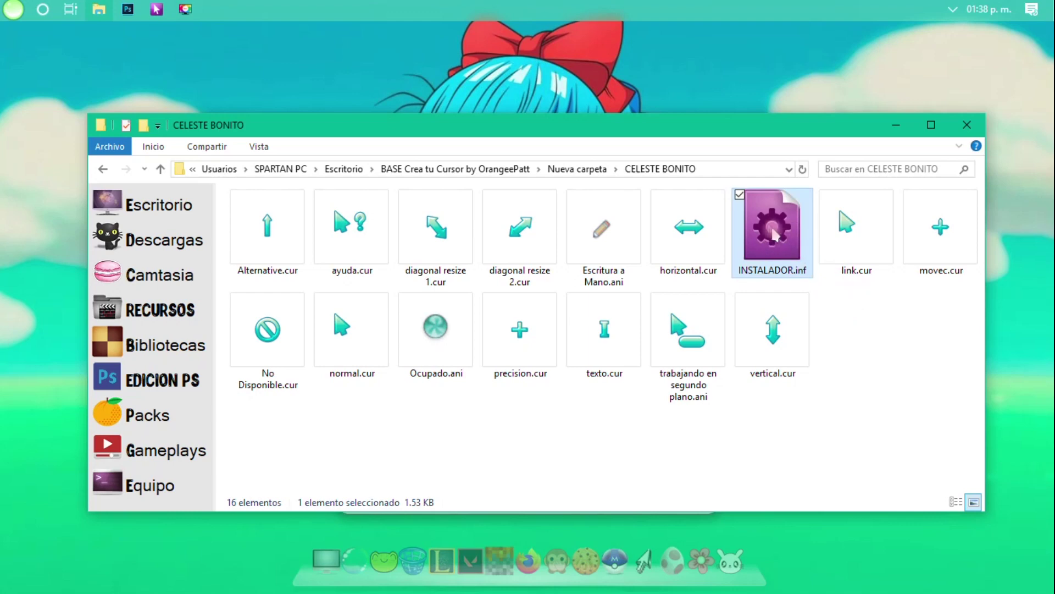
{"action": "double_click", "coordinate": [771, 232]}
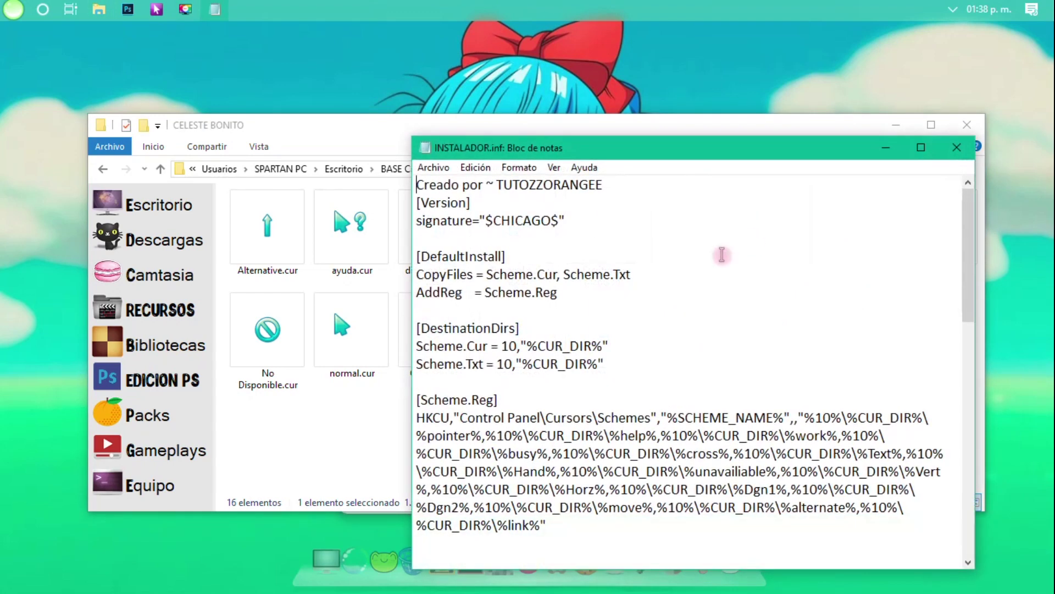
{"action": "double_click", "coordinate": [498, 181]}
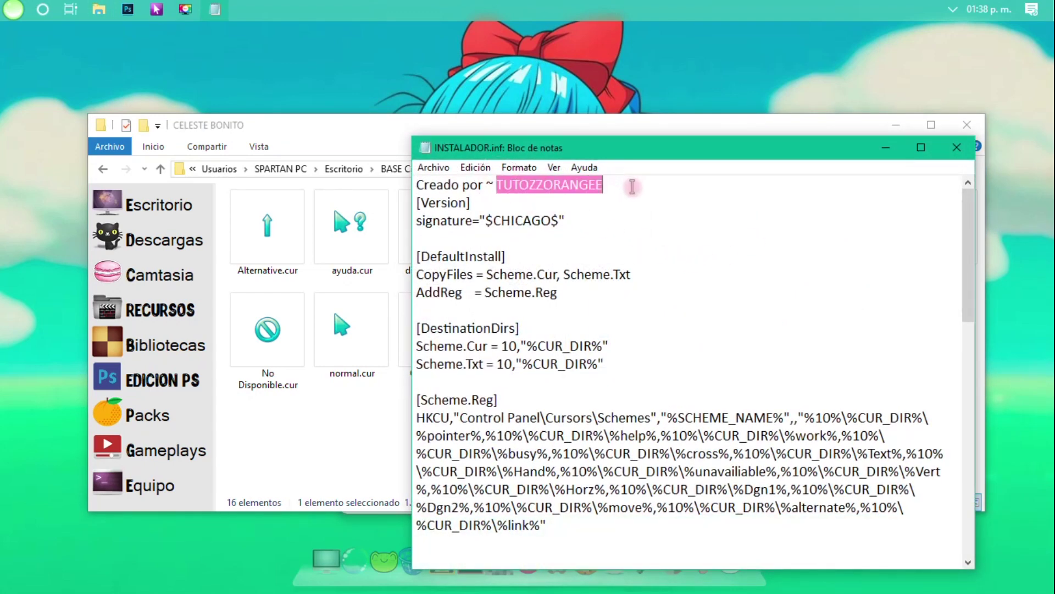
{"action": "scroll", "coordinate": [596, 308], "scroll_direction": "down", "scroll_amount": 13}
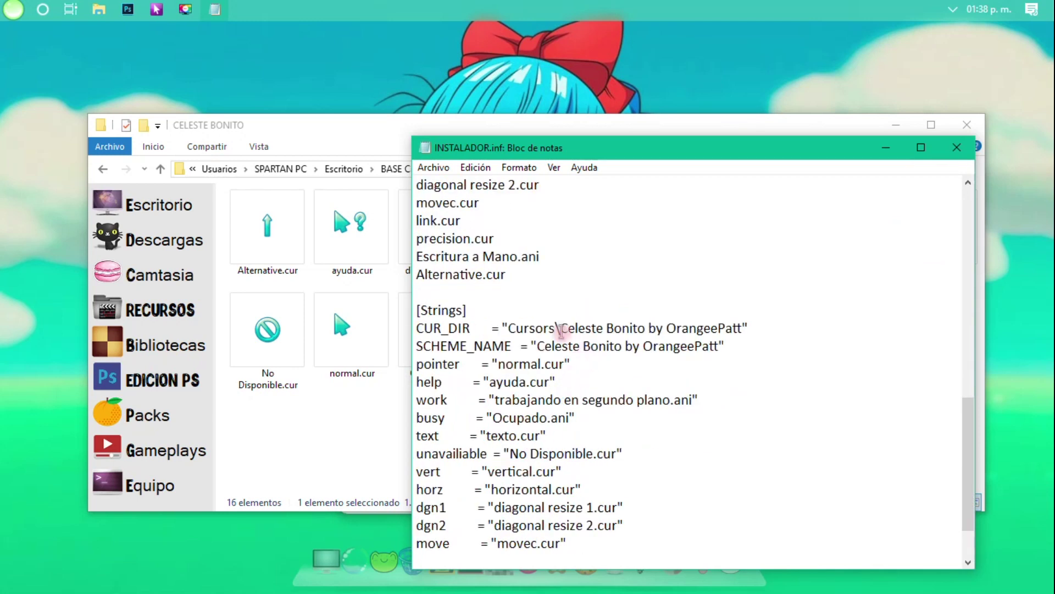
{"action": "left_click_drag", "start_coordinate": [561, 329], "coordinate": [647, 325]}
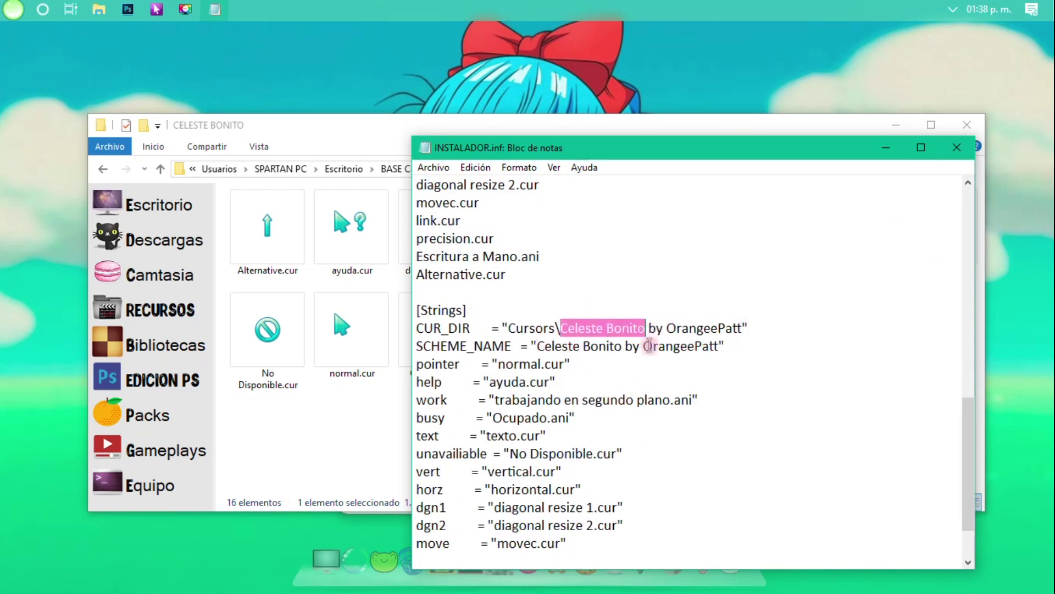
{"action": "key", "text": "ctrl+v"}
{"action": "left_click", "coordinate": [541, 342]}
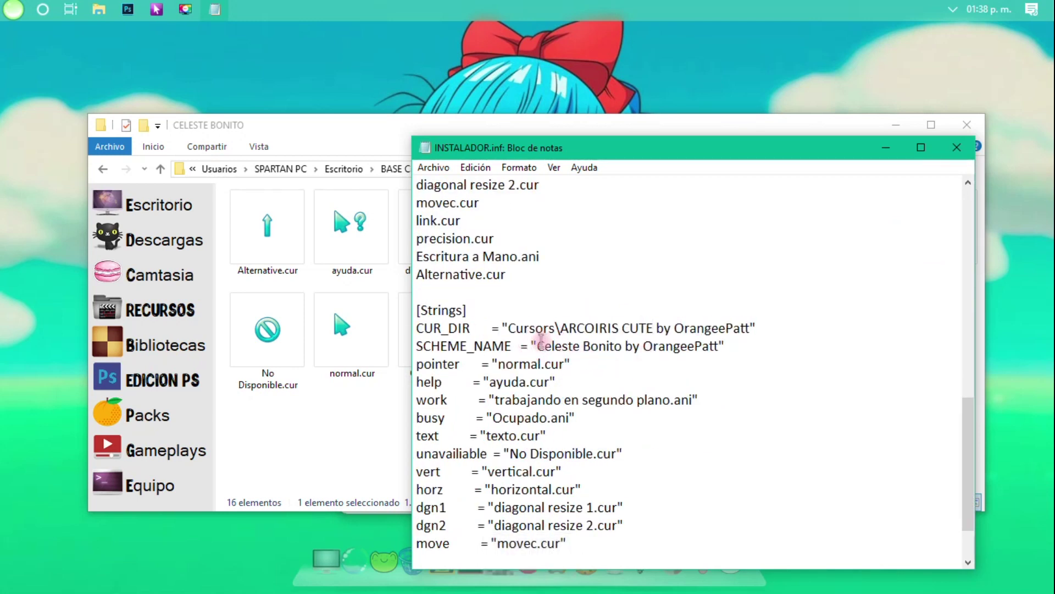
{"action": "left_click", "coordinate": [957, 147]}
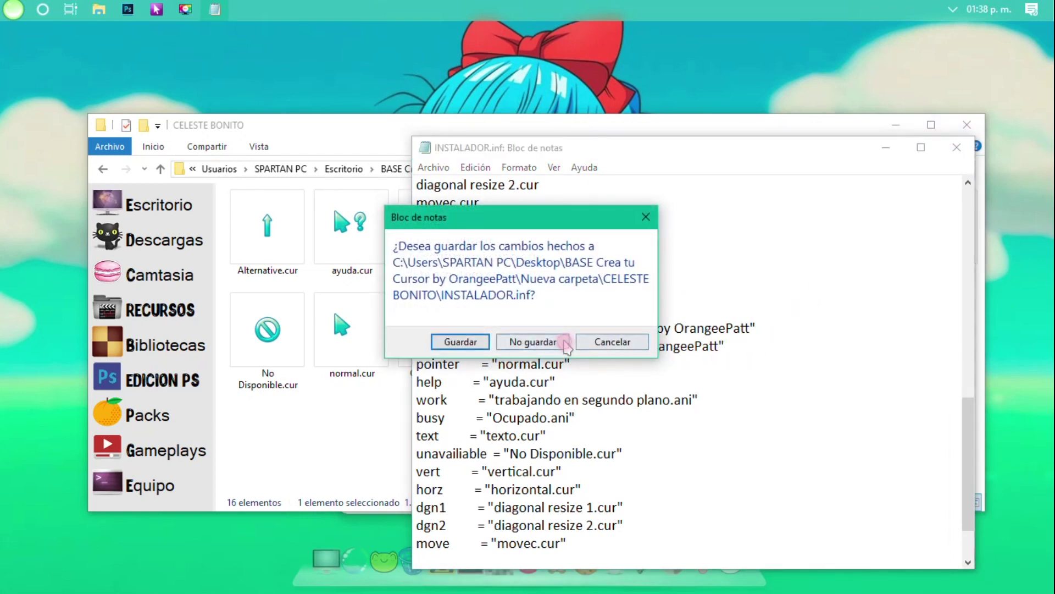
{"action": "left_click", "coordinate": [534, 341]}
- Go to the ARCOIRIS CUTE folder in Nueva carpeta and open its INSTALADOR.inf at the [Strings] section
{"action": "key", "text": "alt+Up"}
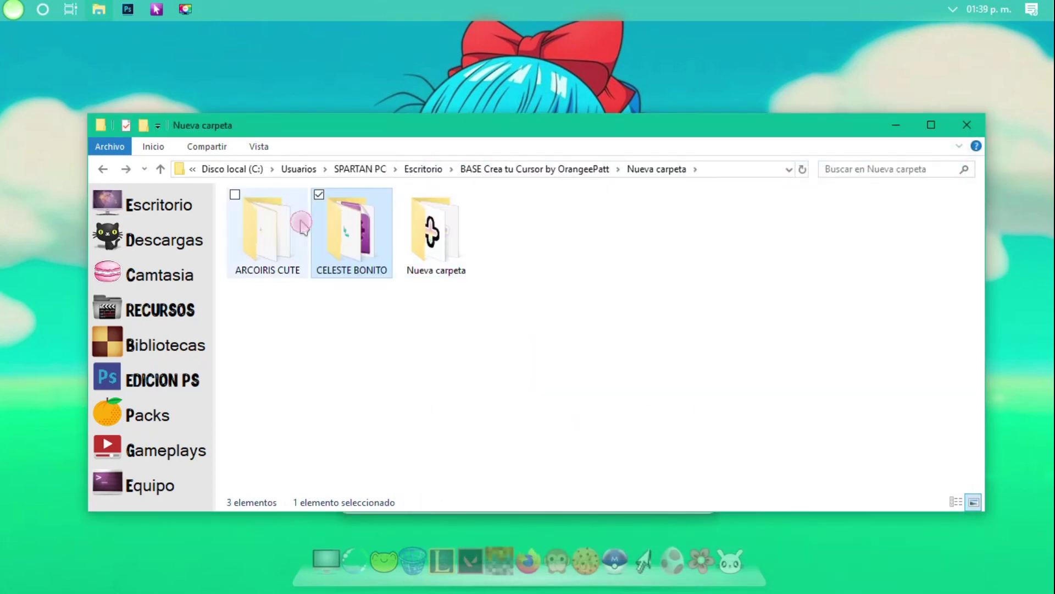
{"action": "double_click", "coordinate": [292, 226]}
{"action": "left_click", "coordinate": [794, 231]}
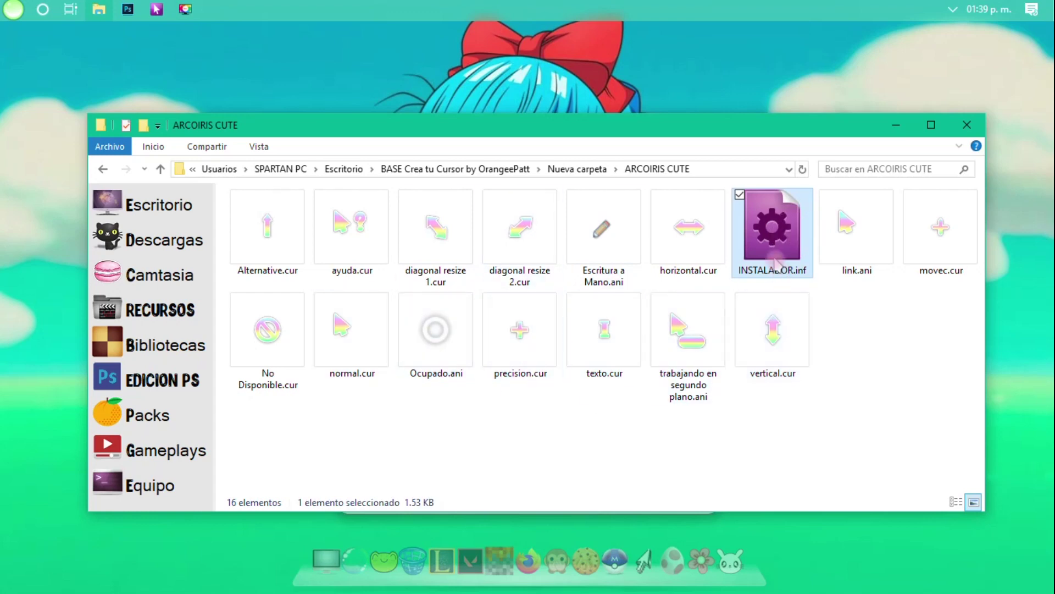
{"action": "left_click_drag", "start_coordinate": [299, 423], "coordinate": [954, 200]}
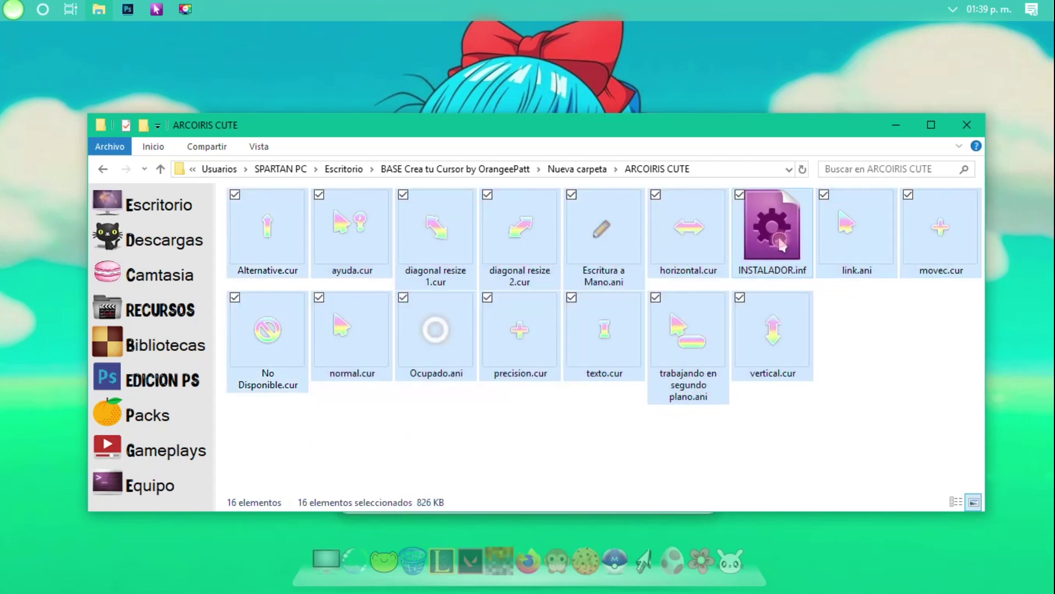
{"action": "double_click", "coordinate": [779, 237]}
{"action": "scroll", "coordinate": [525, 300], "scroll_direction": "down", "scroll_amount": 10}
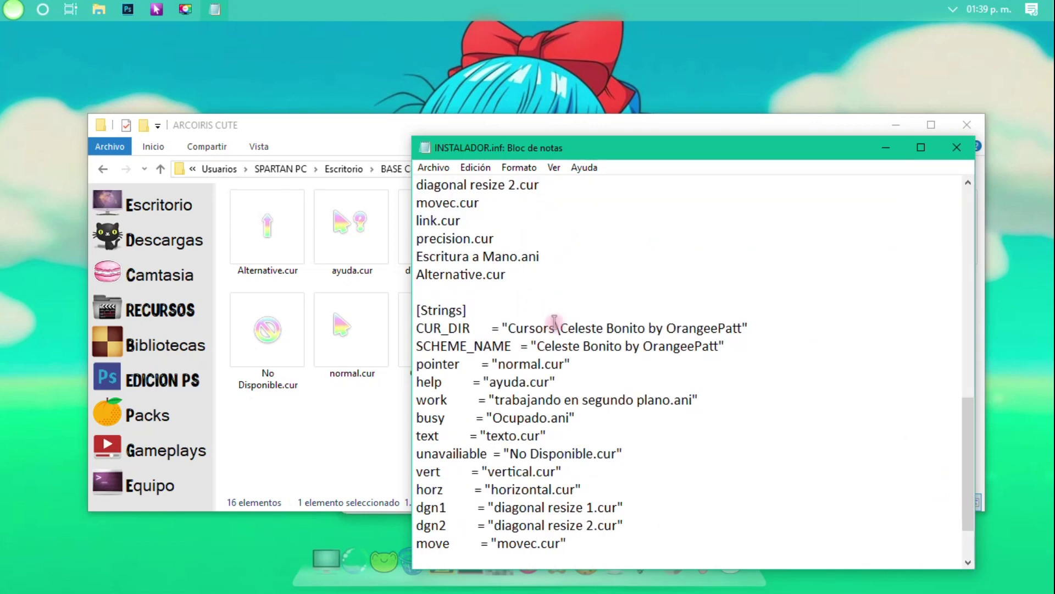
- Replace Celeste Bonito with ARCOIRIS CUTE in the CUR_DIR entry, keeping by OrangeePatt after it
{"action": "mouse_move", "coordinate": [563, 328]}
{"action": "left_mouse_down"}
{"action": "mouse_move", "coordinate": [720, 310]}
{"action": "mouse_move", "coordinate": [738, 328]}
{"action": "mouse_move", "coordinate": [559, 324]}
{"action": "left_mouse_up"}
{"action": "left_click", "coordinate": [739, 329]}
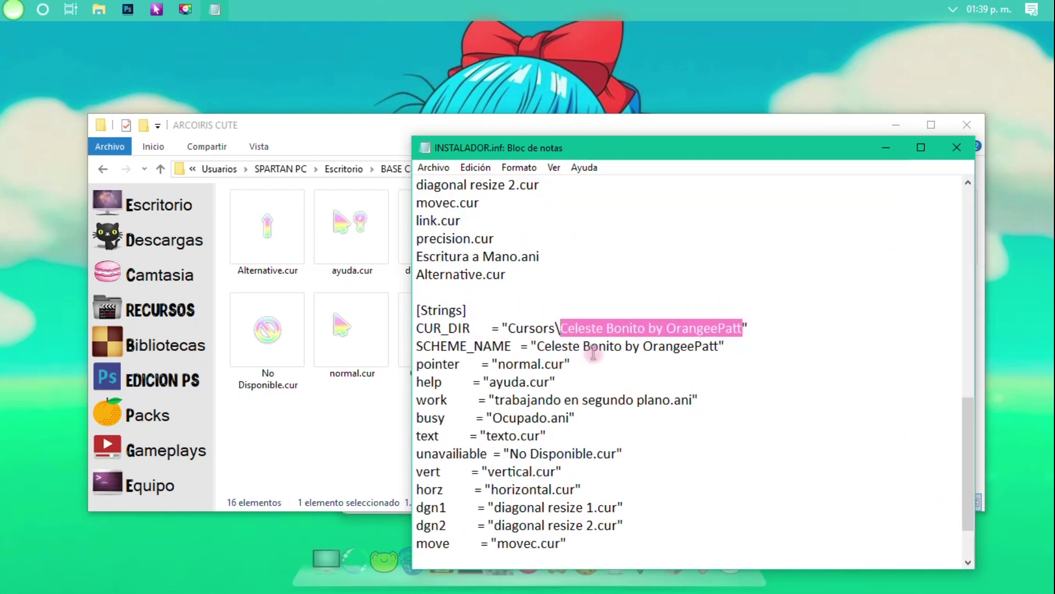
{"action": "key", "text": "ctrl+v"}
{"action": "left_click_drag", "start_coordinate": [545, 346], "coordinate": [640, 323]}
{"action": "key", "text": "ctrl+z"}
{"action": "key", "text": "ctrl+v"}
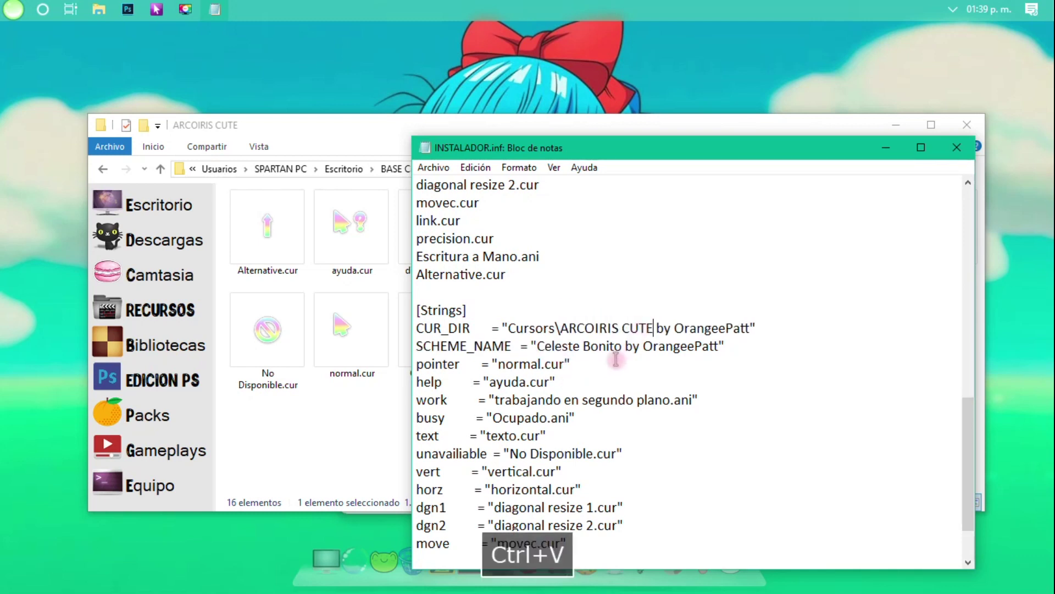
- Replace Celeste Bonito with ARCOIRIS CUTE in the SCHEME_NAME entry, then save and close INSTALADOR.inf
{"action": "left_click_drag", "start_coordinate": [537, 347], "coordinate": [614, 338]}
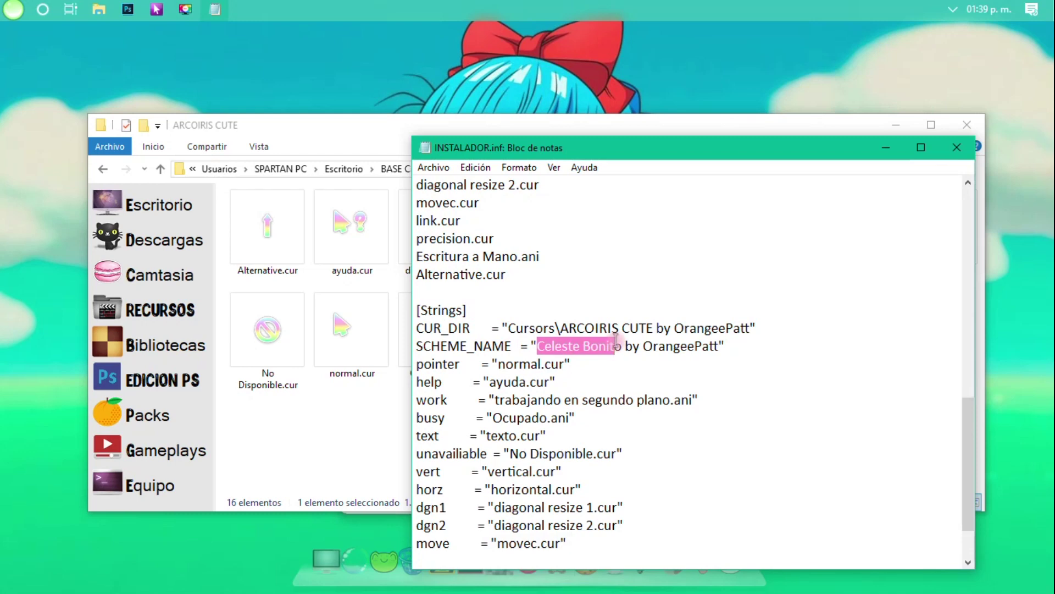
{"action": "key", "text": "ctrl+v"}
{"action": "key", "text": "ctrl+g"}
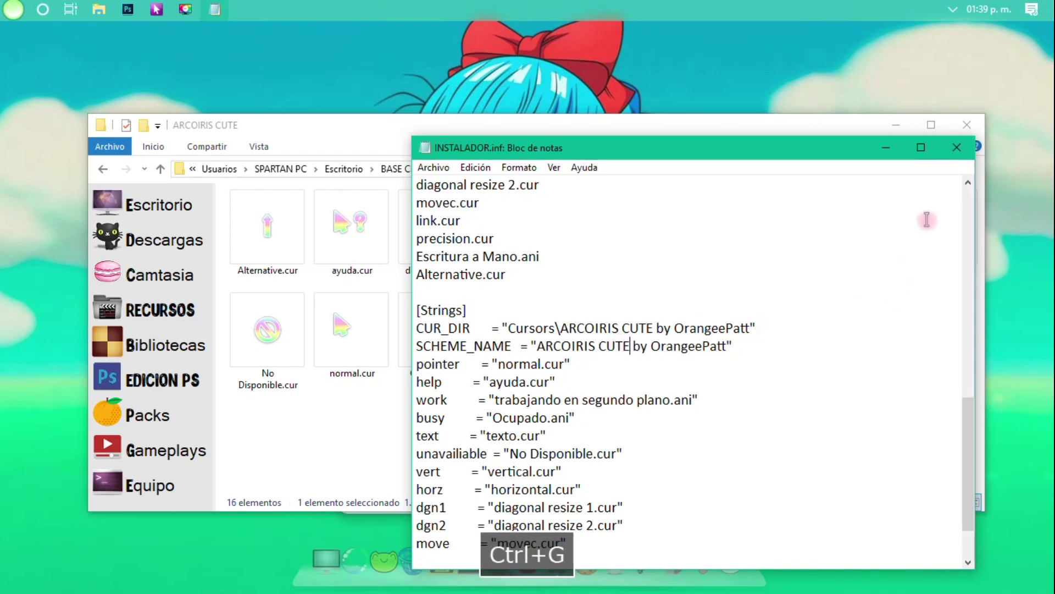
{"action": "left_click", "coordinate": [956, 147]}
- Examine the cursor files in the ARCOIRIS CUTE folder one by one, checking their names and .cur or .ani extensions
{"action": "left_click", "coordinate": [264, 230]}
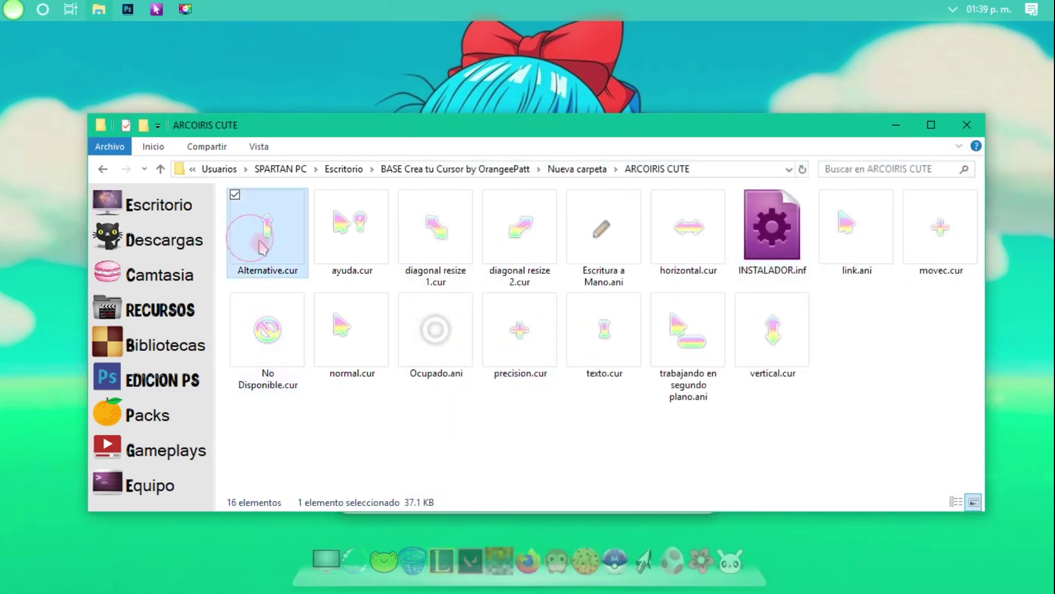
{"action": "left_click", "coordinate": [352, 259]}
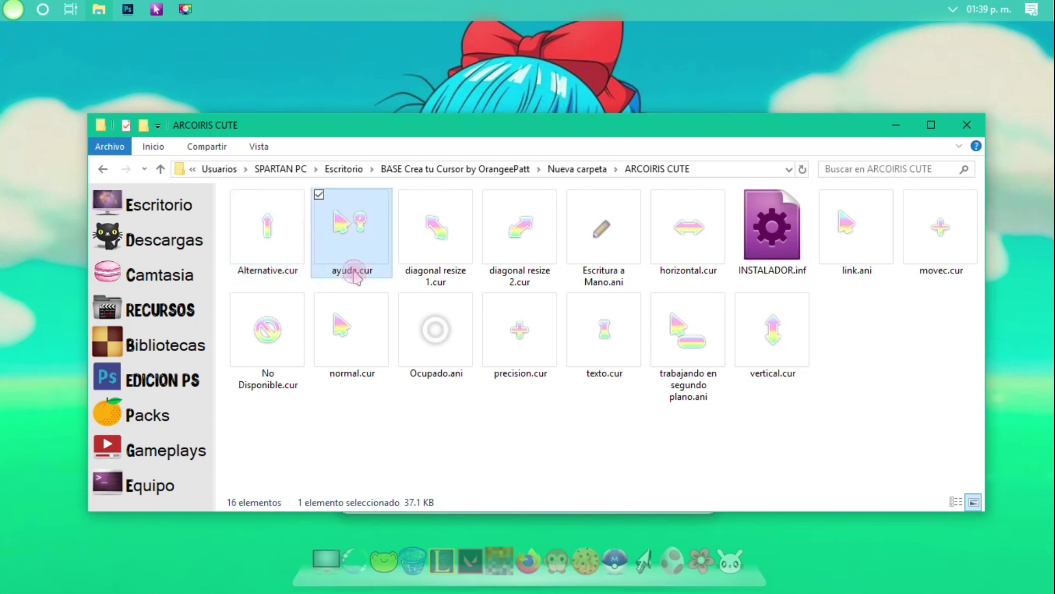
{"action": "left_click", "coordinate": [431, 278]}
{"action": "left_click", "coordinate": [602, 258]}
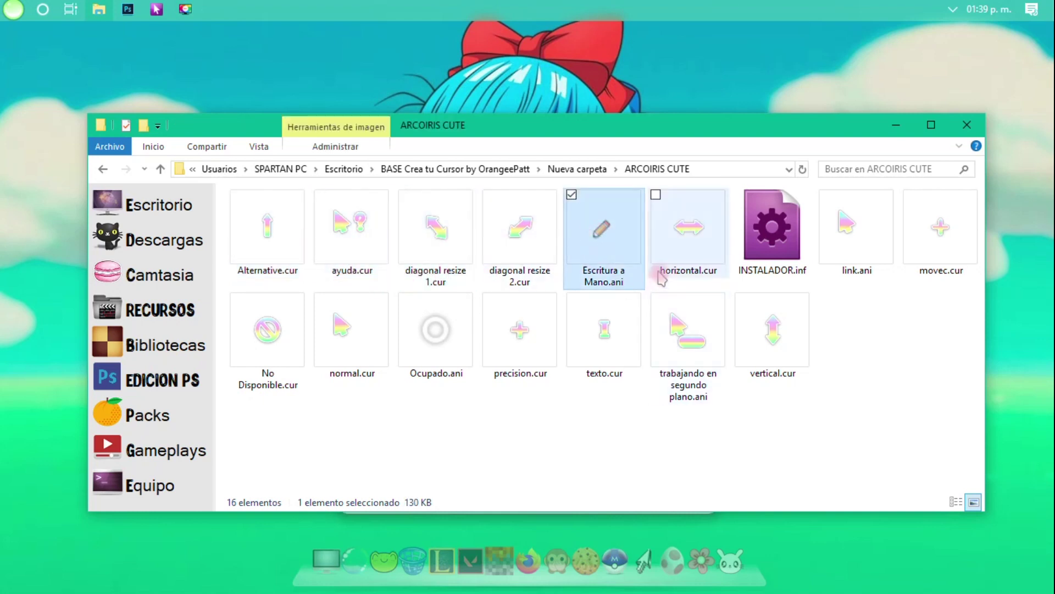
{"action": "left_click", "coordinate": [661, 272]}
{"action": "left_click", "coordinate": [855, 255]}
{"action": "left_click", "coordinate": [856, 325]}
{"action": "left_click", "coordinate": [856, 254]}
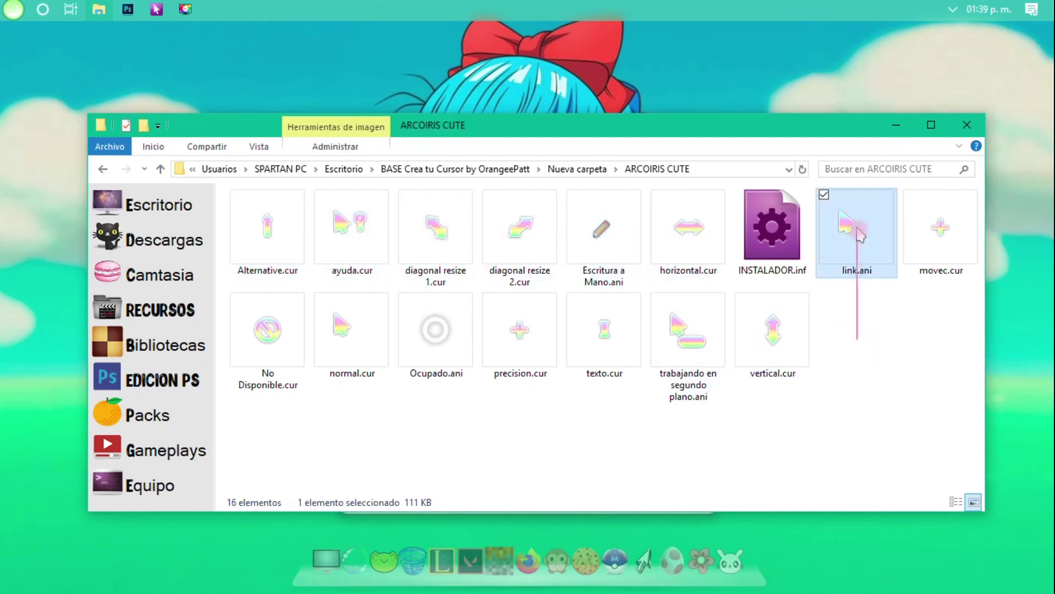
- View the link.ani cursor's animation preview in Axialis CursorWorkshop, then return to the ARCOIRIS CUTE folder
{"action": "left_click_drag", "start_coordinate": [841, 255], "coordinate": [415, 256]}
{"action": "left_click_drag", "start_coordinate": [983, 544], "coordinate": [822, 342]}
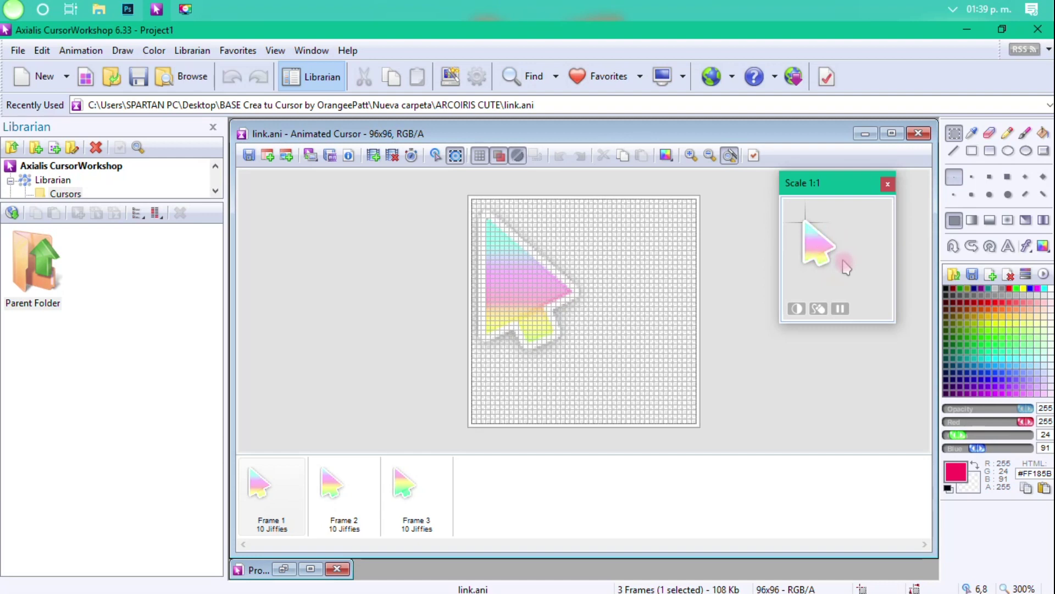
{"action": "left_click_drag", "start_coordinate": [821, 183], "coordinate": [990, 517]}
{"action": "left_click", "coordinate": [967, 30]}
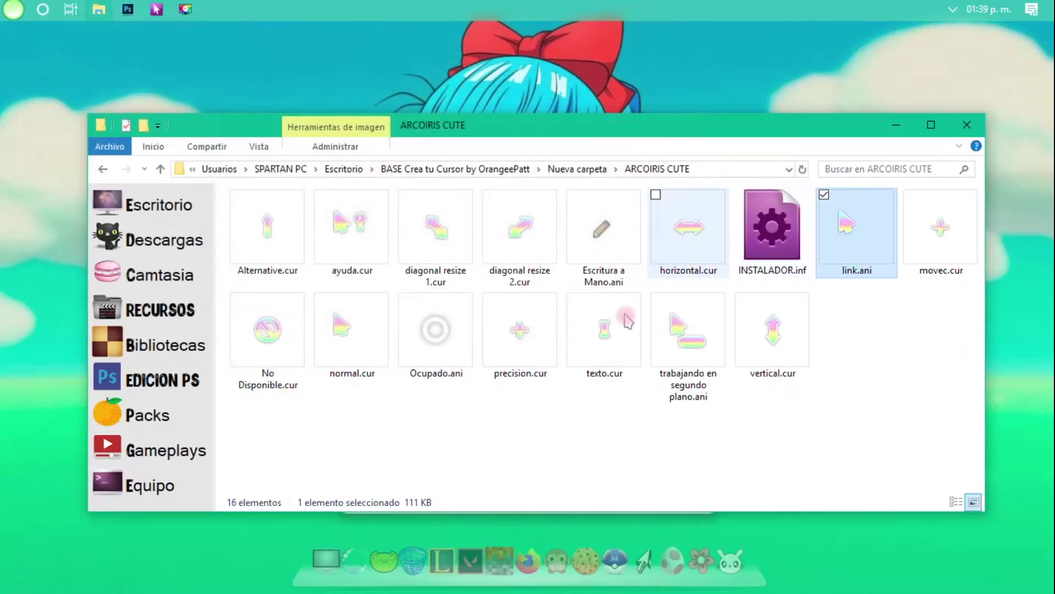
{"action": "left_click", "coordinate": [606, 424]}
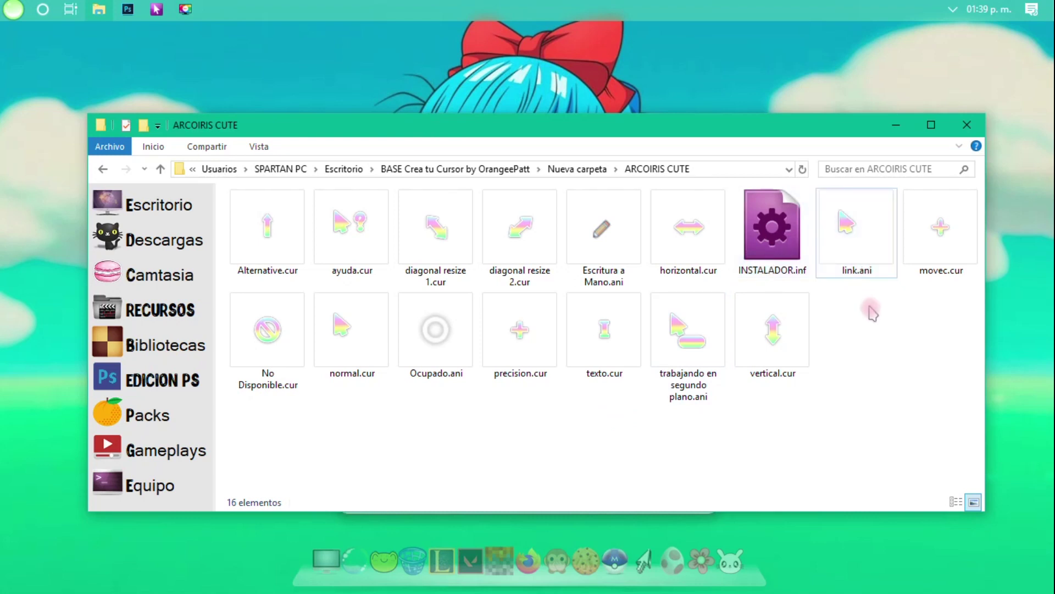
- Reopen INSTALADOR.inf from the ARCOIRIS CUTE folder and move its window clear of the link.ani file
{"action": "left_click", "coordinate": [880, 254]}
{"action": "left_click", "coordinate": [943, 242]}
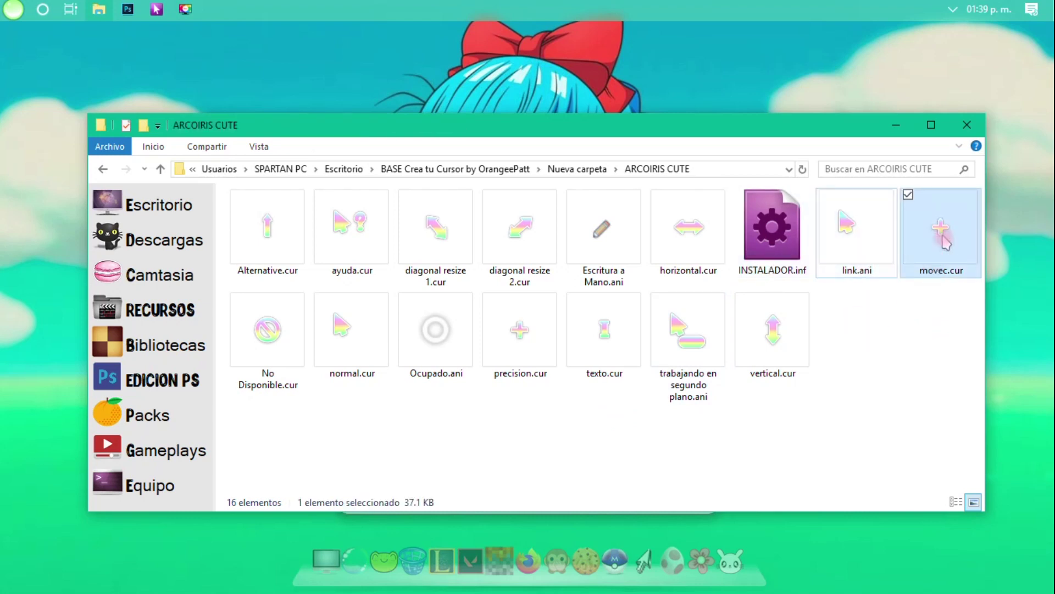
{"action": "left_click", "coordinate": [861, 248]}
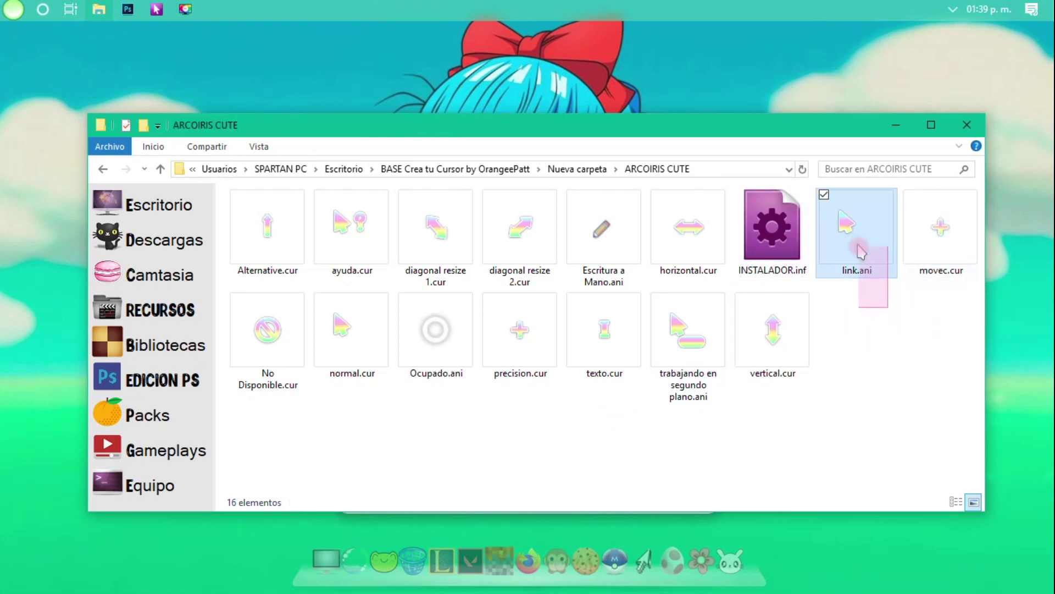
{"action": "left_click", "coordinate": [787, 233]}
{"action": "double_click", "coordinate": [787, 233]}
{"action": "left_click_drag", "start_coordinate": [764, 148], "coordinate": [479, 105]}
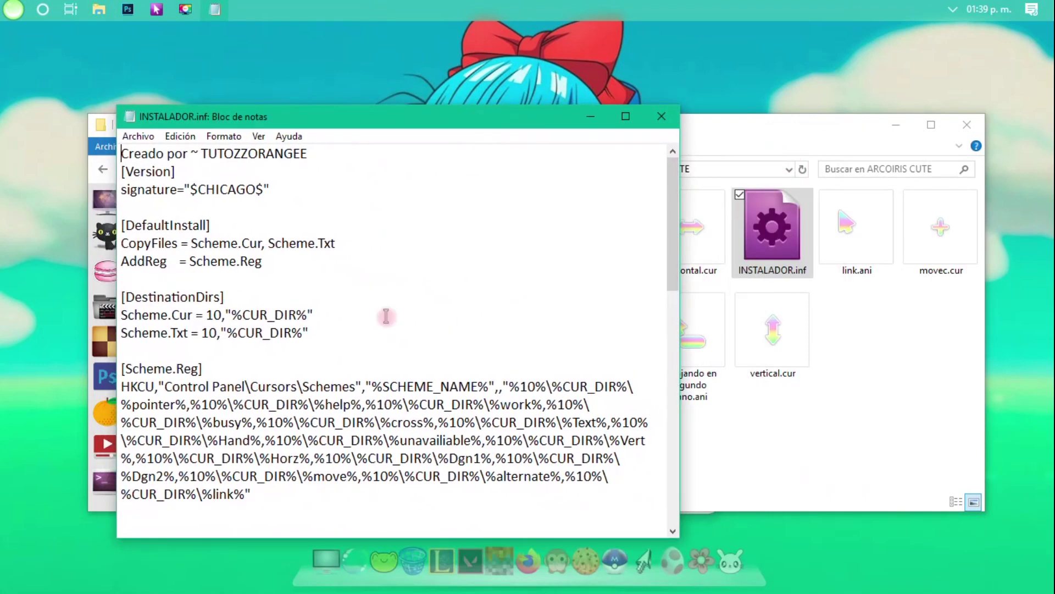
- Change link.cur to link.ani in the [Scheme.Cur] list of INSTALADOR.inf
{"action": "scroll", "coordinate": [386, 316], "scroll_direction": "down", "scroll_amount": 1}
{"action": "scroll", "coordinate": [387, 316], "scroll_direction": "down", "scroll_amount": 3}
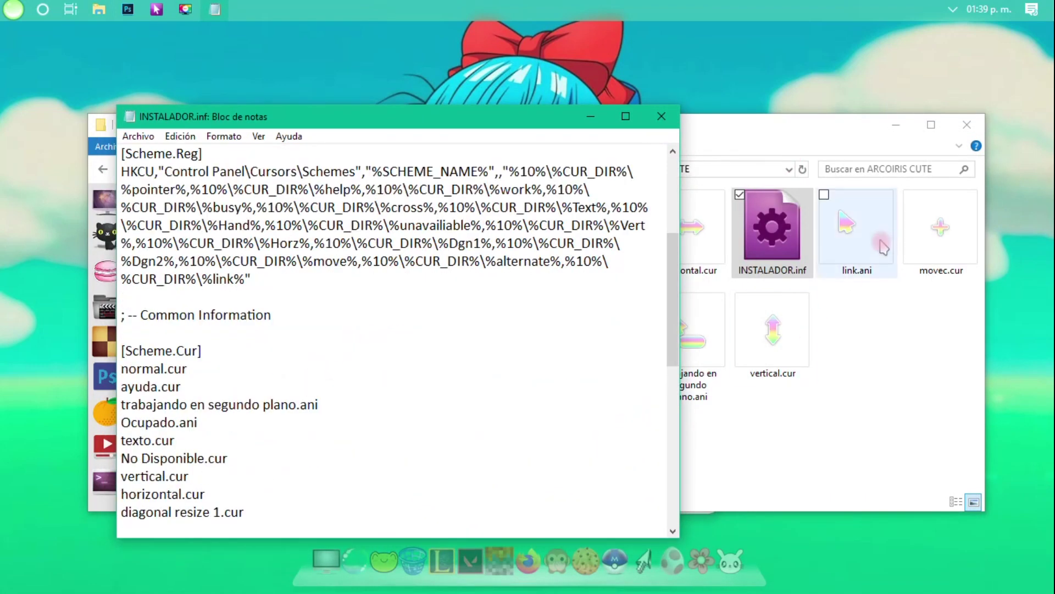
{"action": "scroll", "coordinate": [380, 450], "scroll_direction": "down", "scroll_amount": 3}
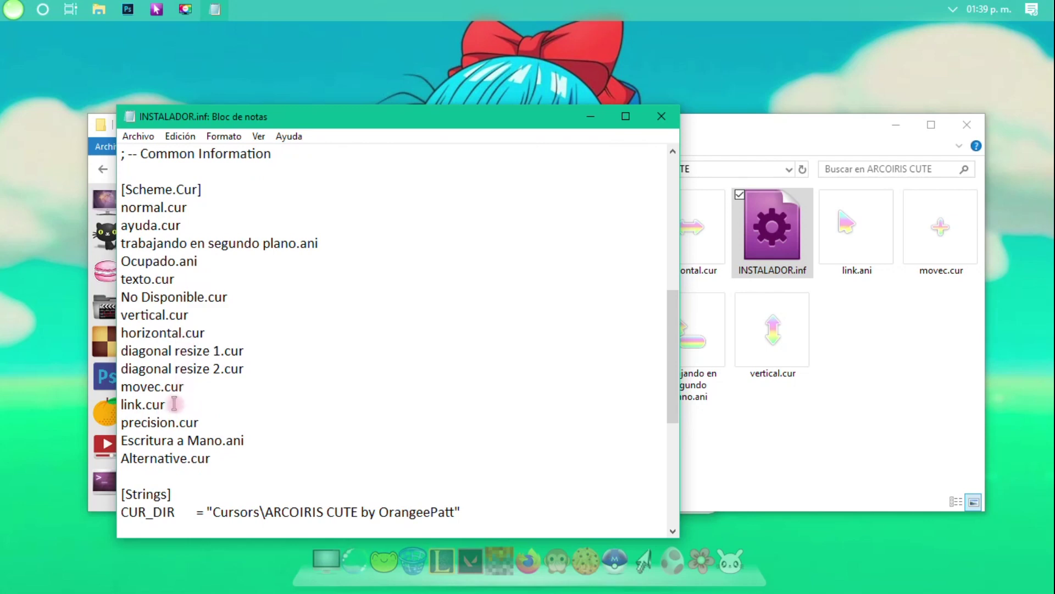
{"action": "left_click_drag", "start_coordinate": [148, 405], "coordinate": [182, 408]}
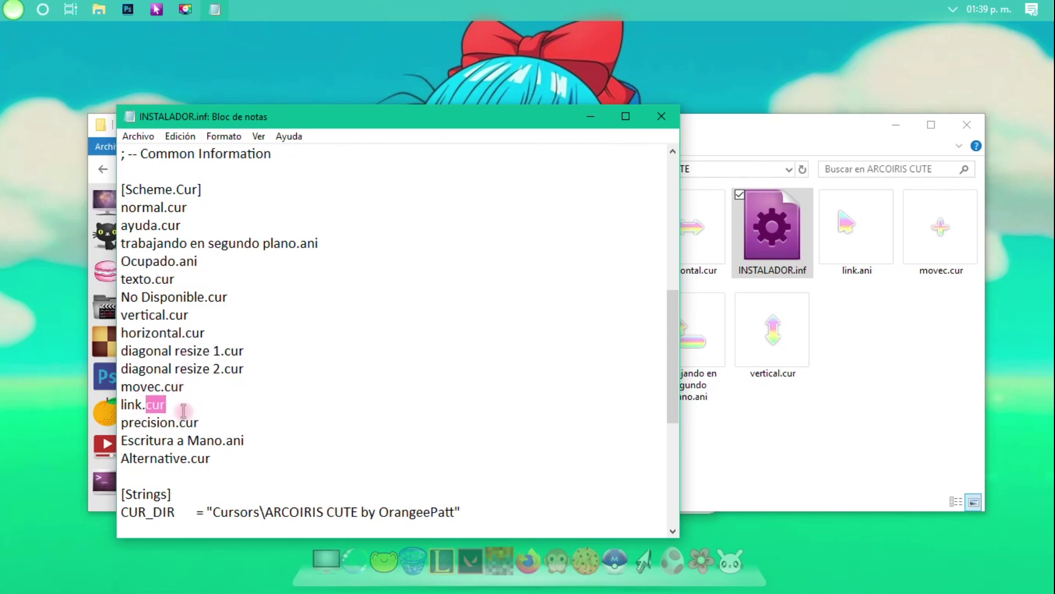
- Set the link entry in the [Strings] section to link.ani, then save and close INSTALADOR.inf
{"action": "scroll", "coordinate": [195, 376], "scroll_direction": "down", "scroll_amount": 5}
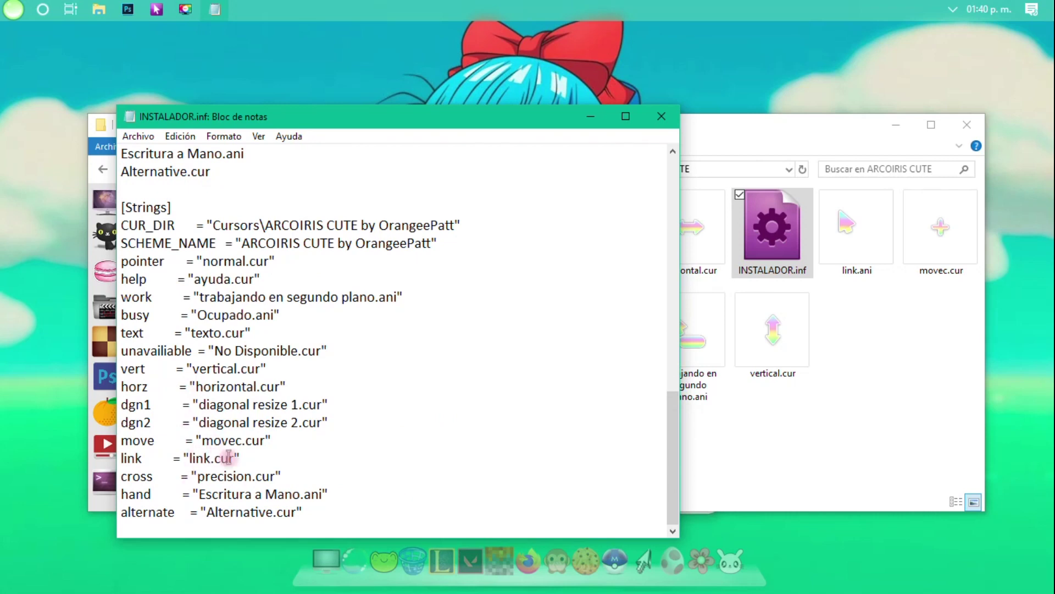
{"action": "scroll", "coordinate": [214, 452], "scroll_direction": "up", "scroll_amount": 4}
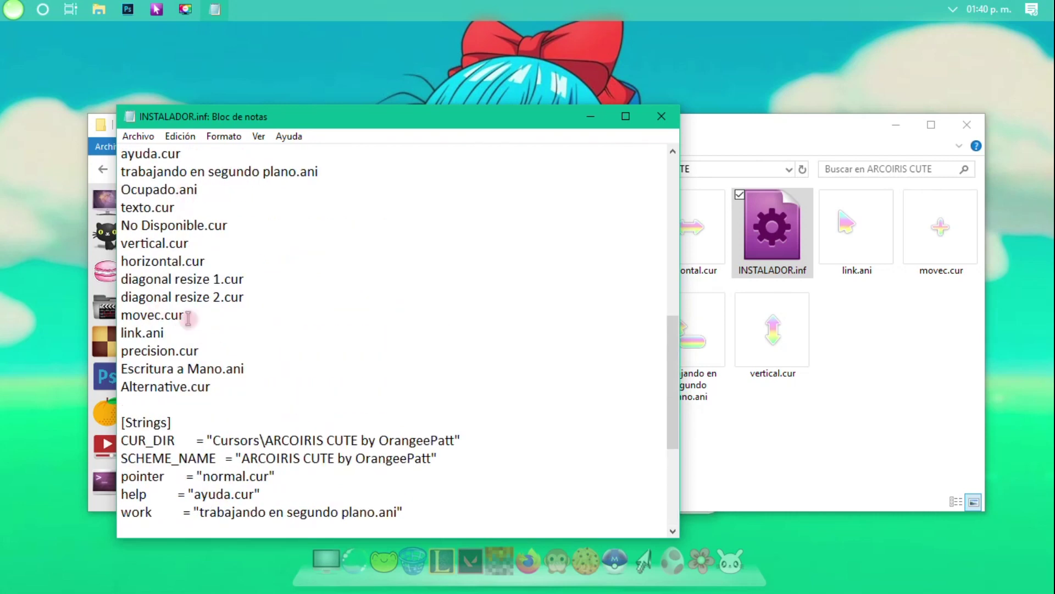
{"action": "scroll", "coordinate": [190, 320], "scroll_direction": "down", "scroll_amount": 4}
{"action": "scroll", "coordinate": [223, 308], "scroll_direction": "up", "scroll_amount": 2}
{"action": "scroll", "coordinate": [235, 407], "scroll_direction": "down", "scroll_amount": 2}
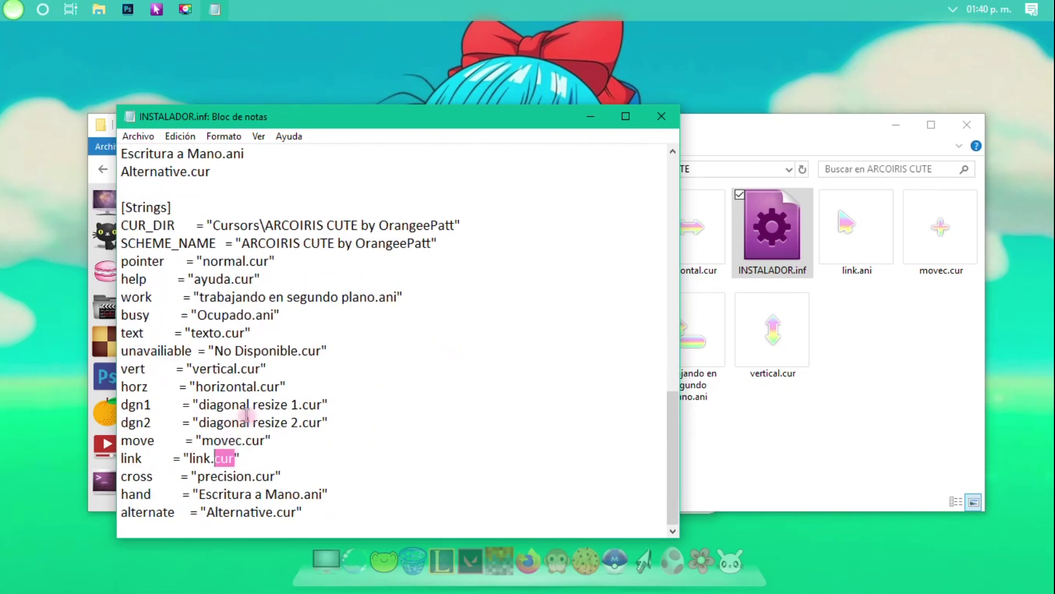
{"action": "key", "text": "ctrl+g"}
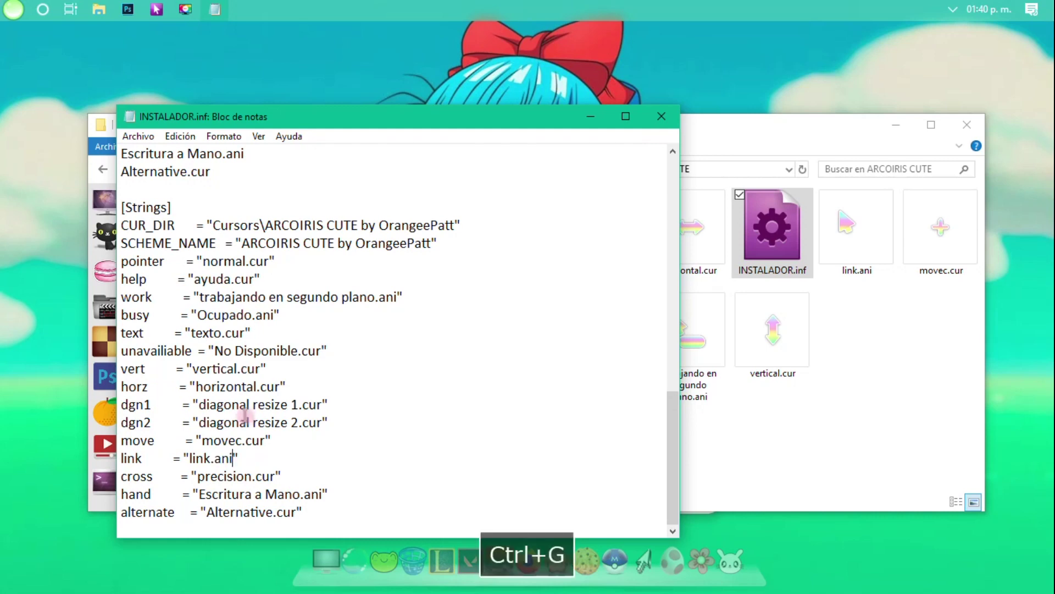
{"action": "left_click", "coordinate": [662, 116]}
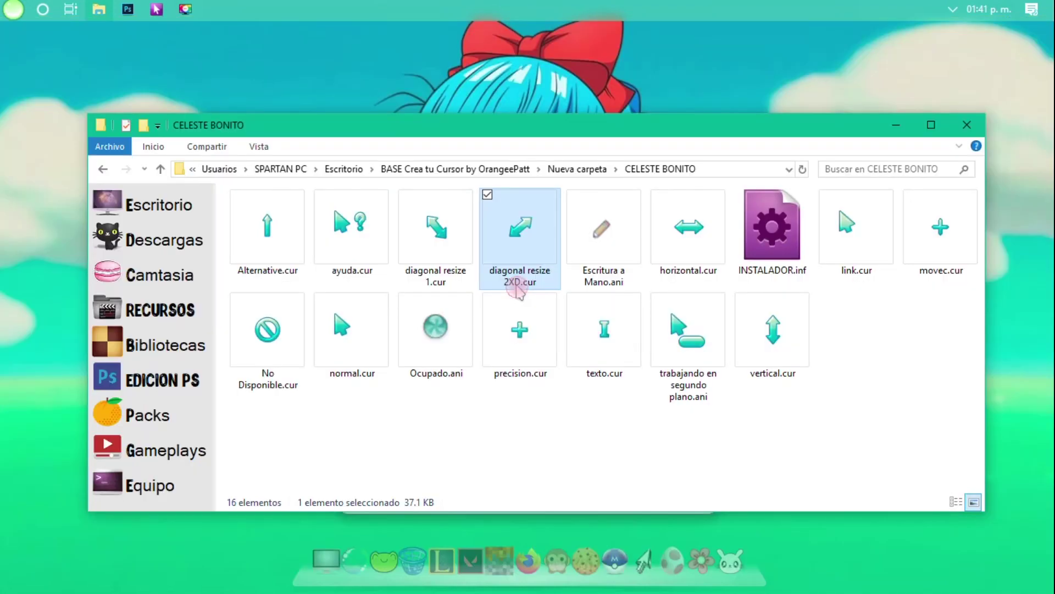
- Rename diagonal resize 2XD.cur in the CELESTE BONITO folder as diagonal resize 2.cur
{"action": "left_click", "coordinate": [517, 283]}
{"action": "left_click", "coordinate": [516, 284]}
{"action": "key", "text": "BackSpace"}
{"action": "key", "text": "Return"}
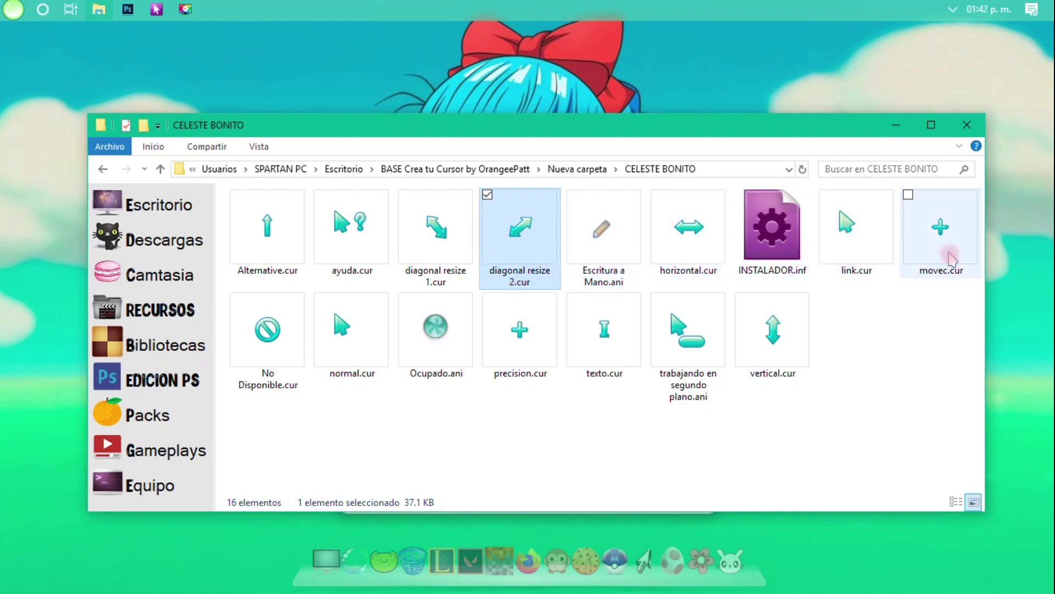
- Switch to Photoshop and start a Save for Web export of the TRABAJANDO EN SEGUNDO PLANO cursor as PNG-24
{"action": "left_click", "coordinate": [699, 399]}
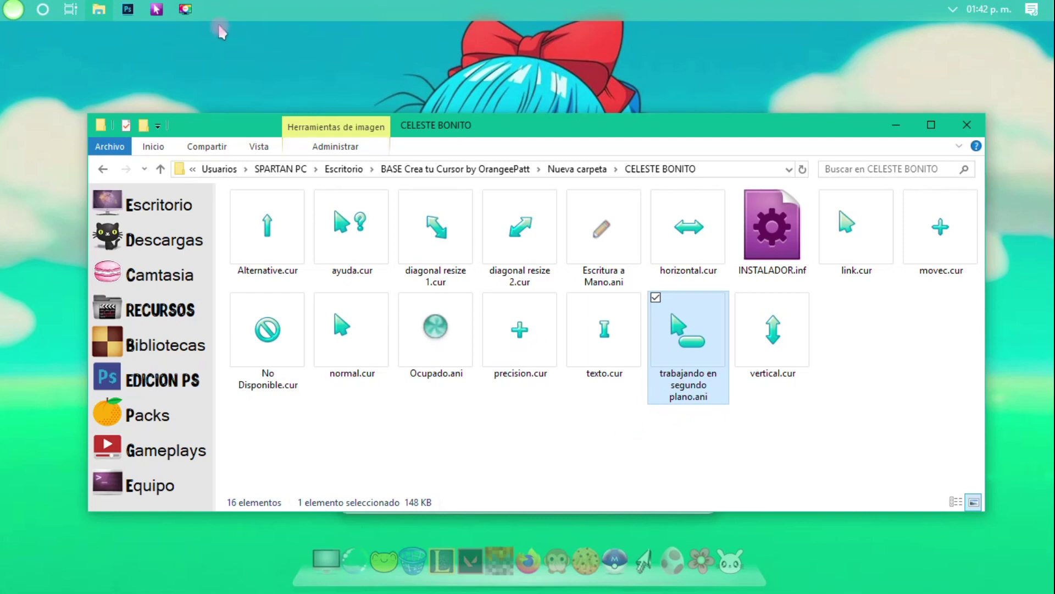
{"action": "left_click", "coordinate": [134, 9]}
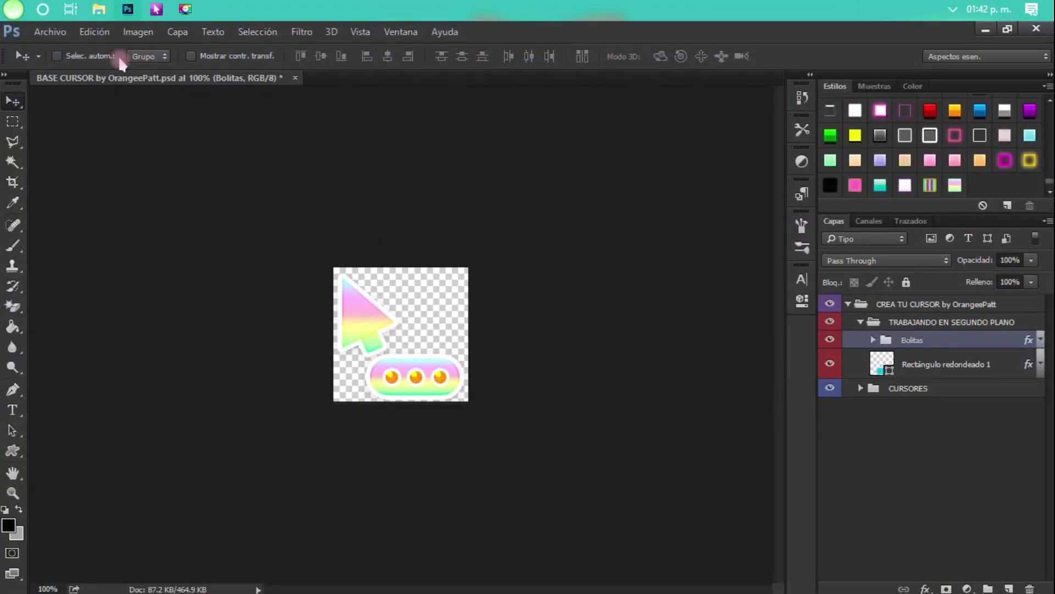
{"action": "left_click", "coordinate": [62, 39]}
{"action": "mouse_move", "coordinate": [231, 253]}
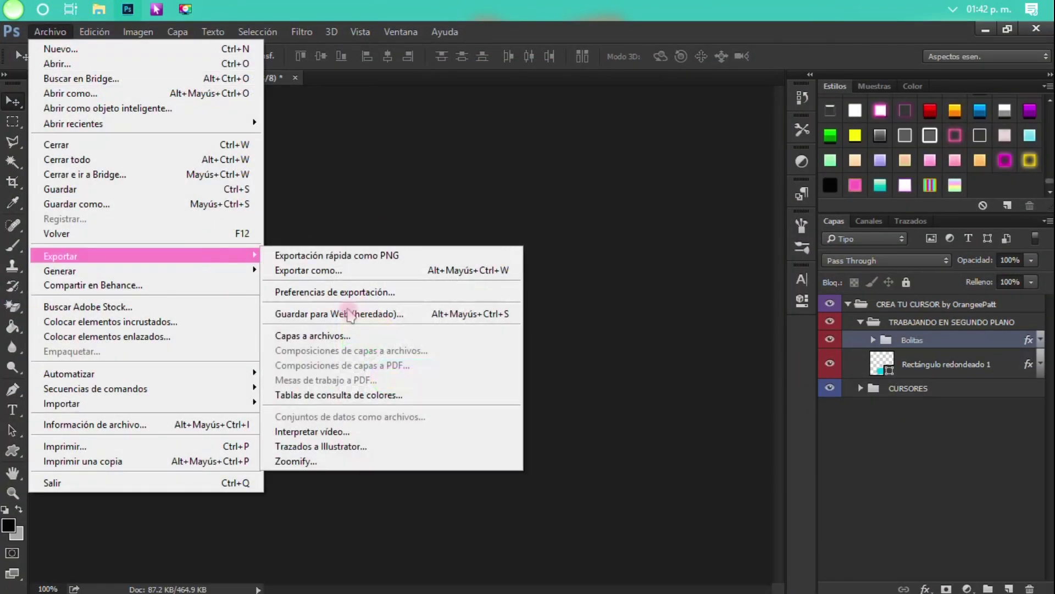
{"action": "left_click", "coordinate": [347, 314]}
{"action": "left_click", "coordinate": [563, 574]}
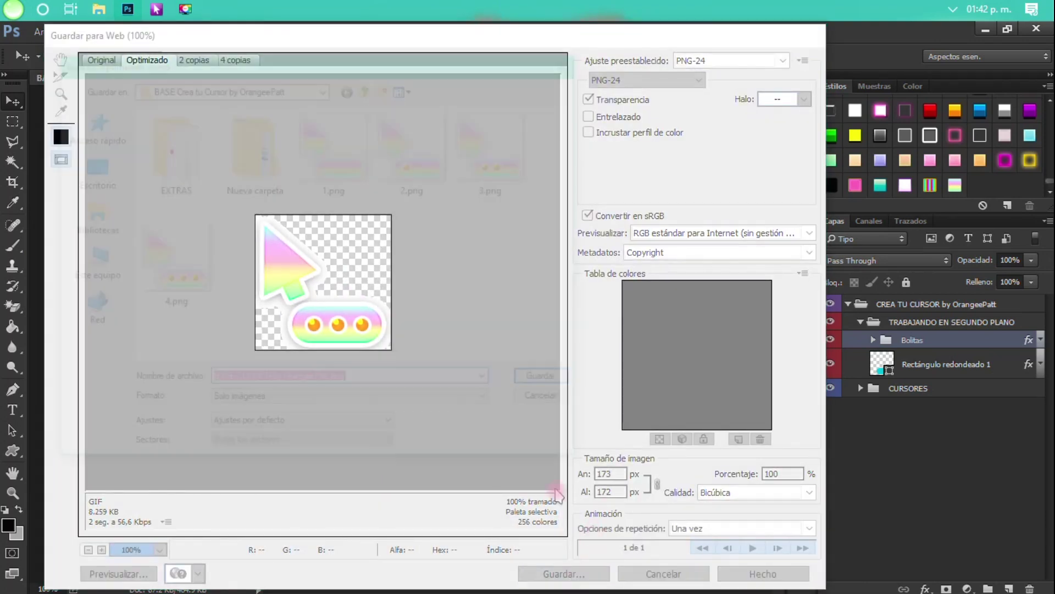
- Copy the name trabajando en segundo plano from the CELESTE BONITO .ani file and save the exported PNG under it on the desktop
{"action": "left_click", "coordinate": [271, 381]}
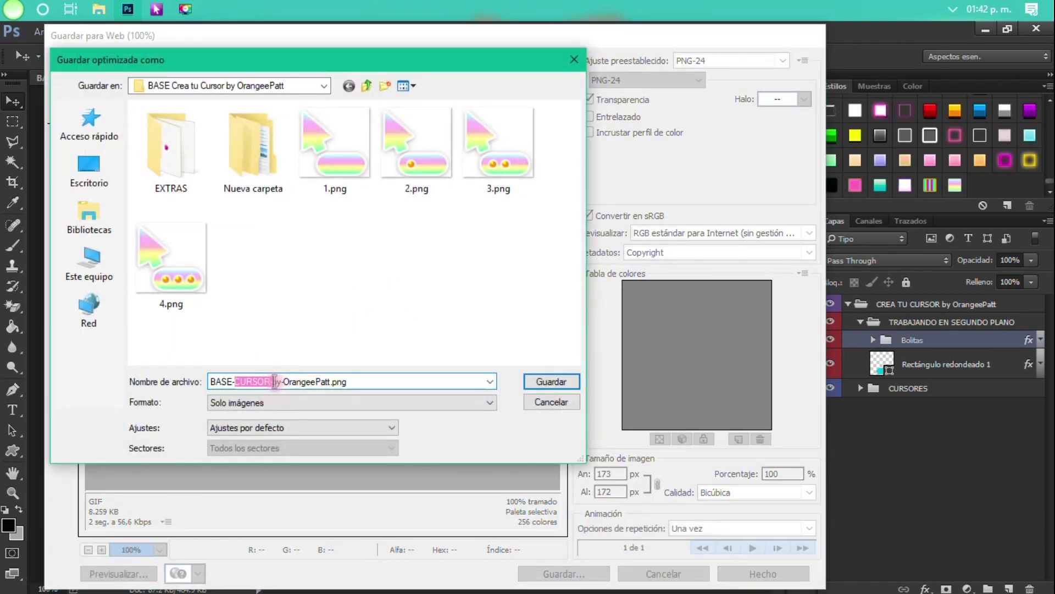
{"action": "left_click", "coordinate": [928, 322]}
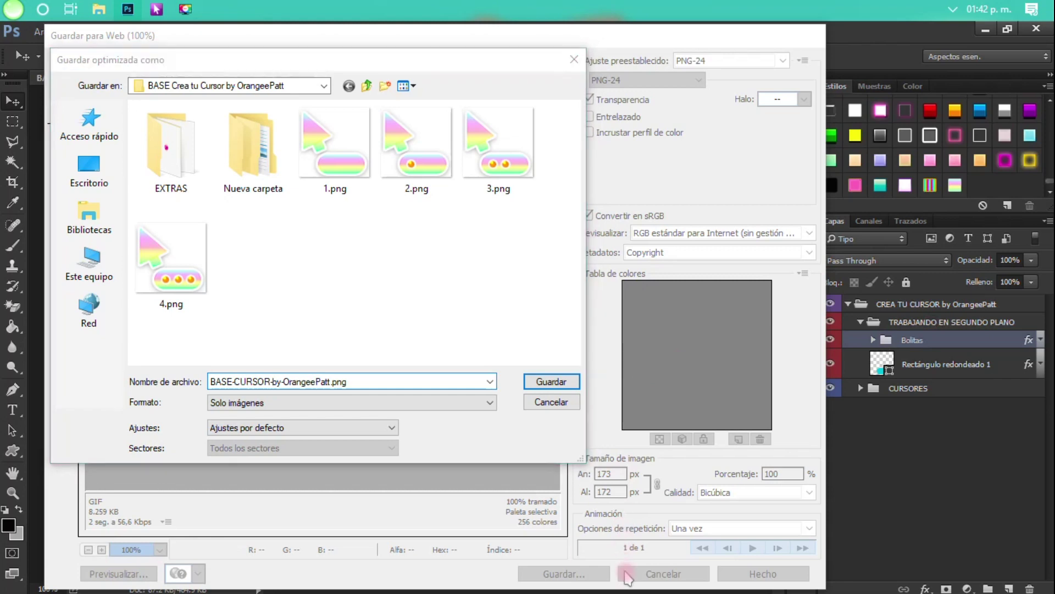
{"action": "left_click", "coordinate": [99, 9]}
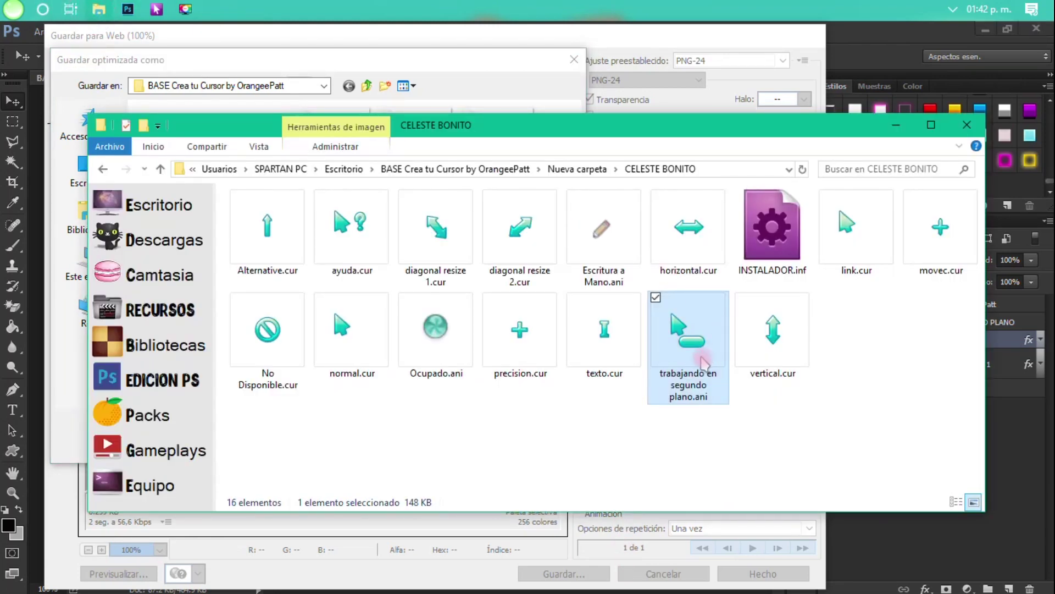
{"action": "key", "text": "F2"}
{"action": "key", "text": "ctrl+c"}
{"action": "left_click", "coordinate": [896, 125]}
{"action": "key", "text": "ctrl+v"}
{"action": "left_click", "coordinate": [89, 168]}
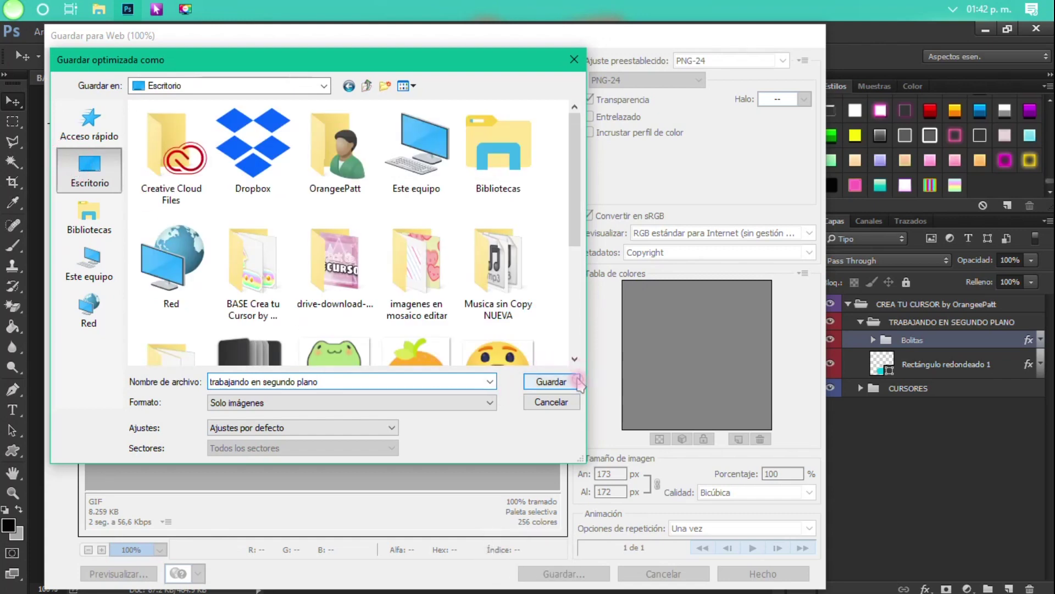
{"action": "left_click", "coordinate": [573, 381]}
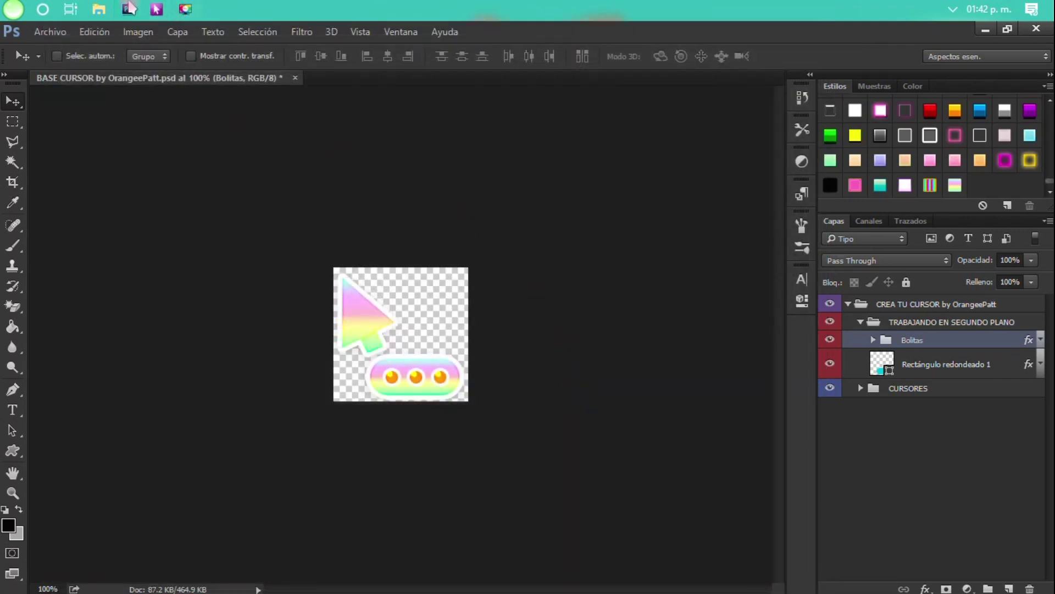
- Go from CELESTE BONITO up to the Nueva carpeta folder and select trabajando-en-segundo-plano.png
{"action": "left_click", "coordinate": [130, 7]}
{"action": "left_click", "coordinate": [99, 9]}
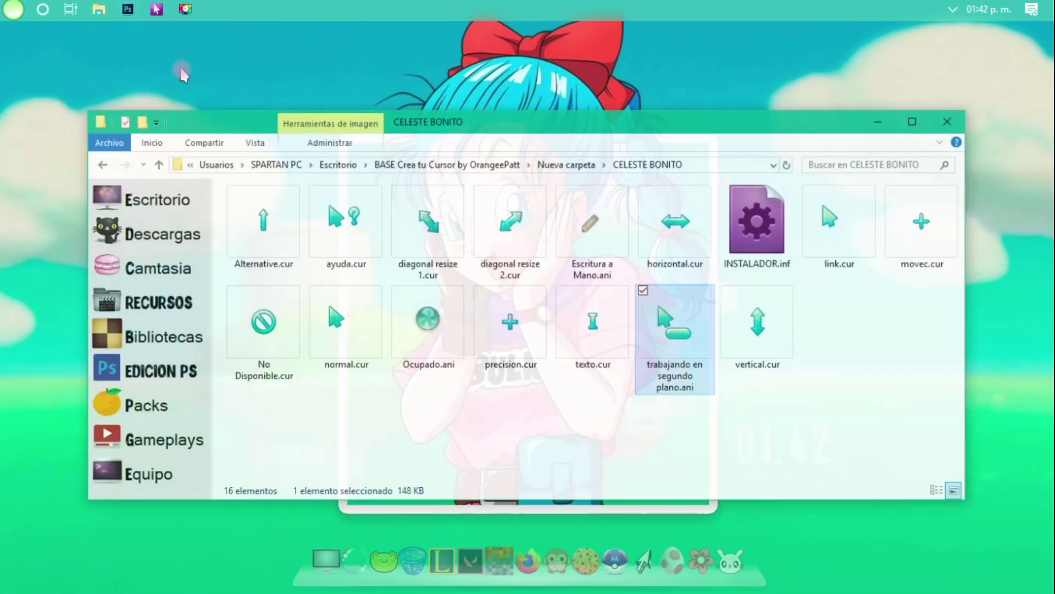
{"action": "key", "text": "BackSpace"}
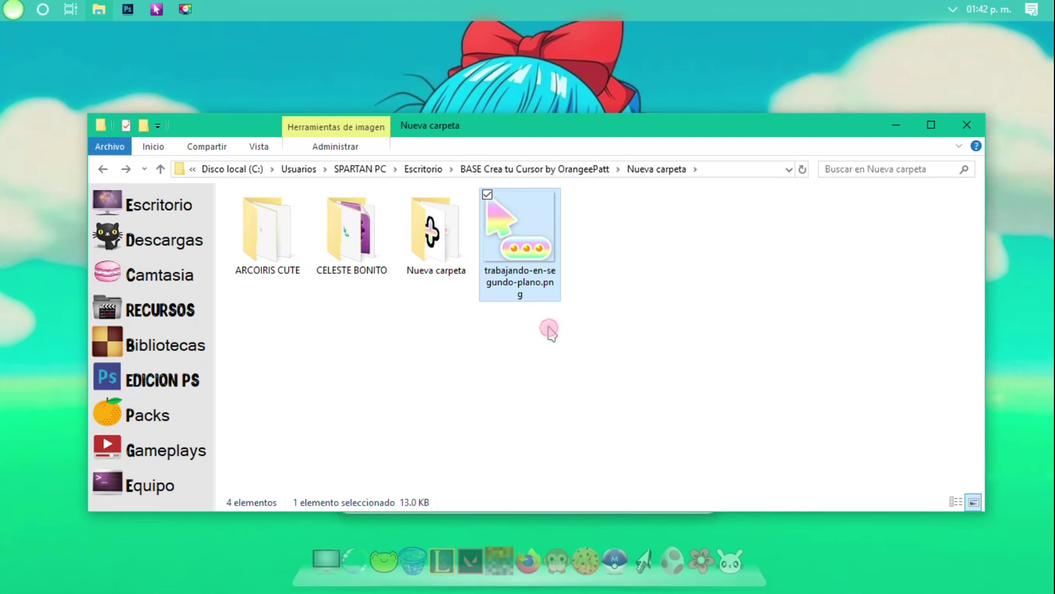
{"action": "left_click", "coordinate": [553, 333]}
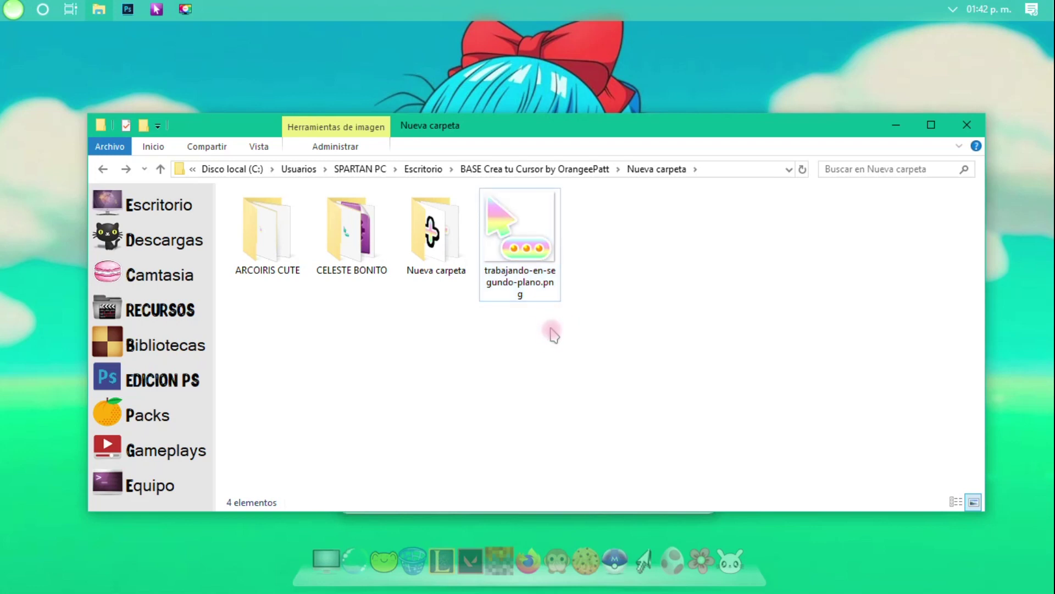
{"action": "left_click", "coordinate": [536, 282]}
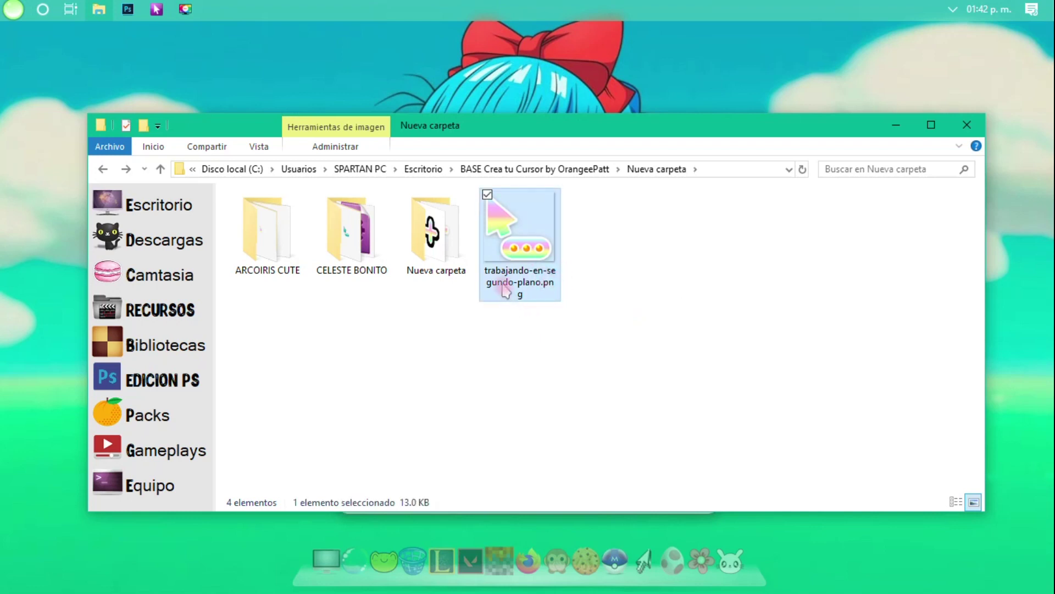
- Rename trabajando-en-segundo-plano.png with the copied name trabajando en segundo plano, without hyphens
{"action": "left_click", "coordinate": [522, 329]}
{"action": "left_click", "coordinate": [528, 244]}
{"action": "key", "text": "F2"}
{"action": "key", "text": "ctrl+v"}
{"action": "key", "text": "Return"}
{"action": "key", "text": "F2"}
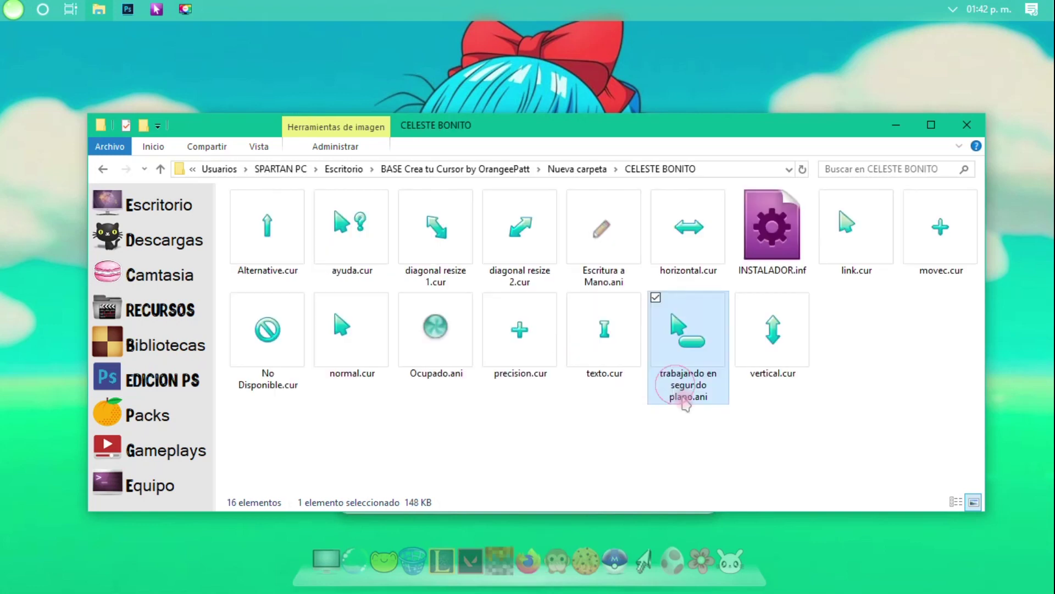
- Copy the name of trabajando en segundo plano.ani in CELESTE BONITO and apply it to the hyphenated PNG in Nueva carpeta
{"action": "key", "text": "F2"}
{"action": "key", "text": "ctrl+c"}
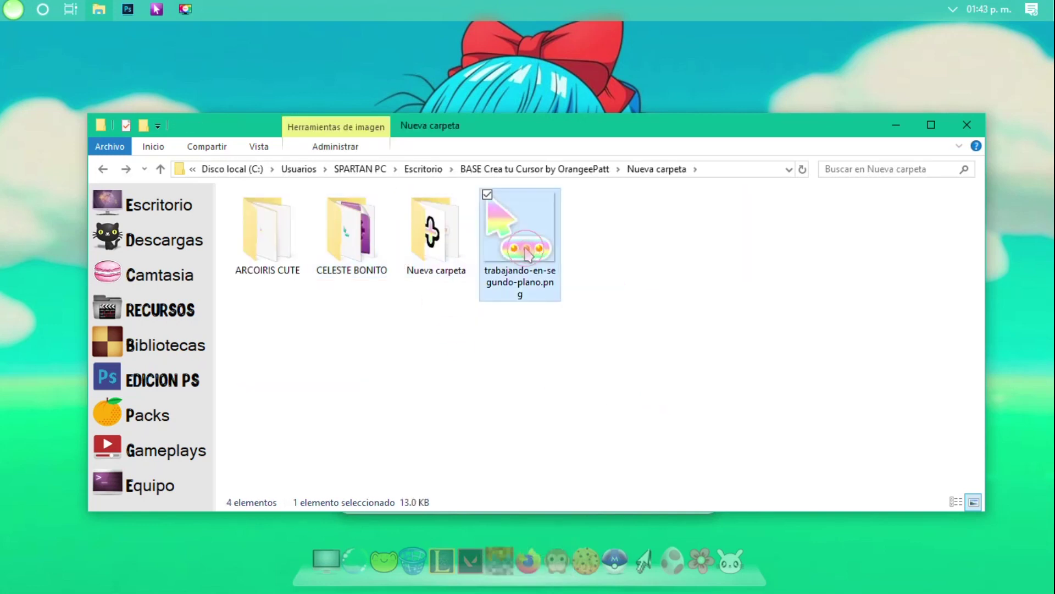
{"action": "key", "text": "F2"}
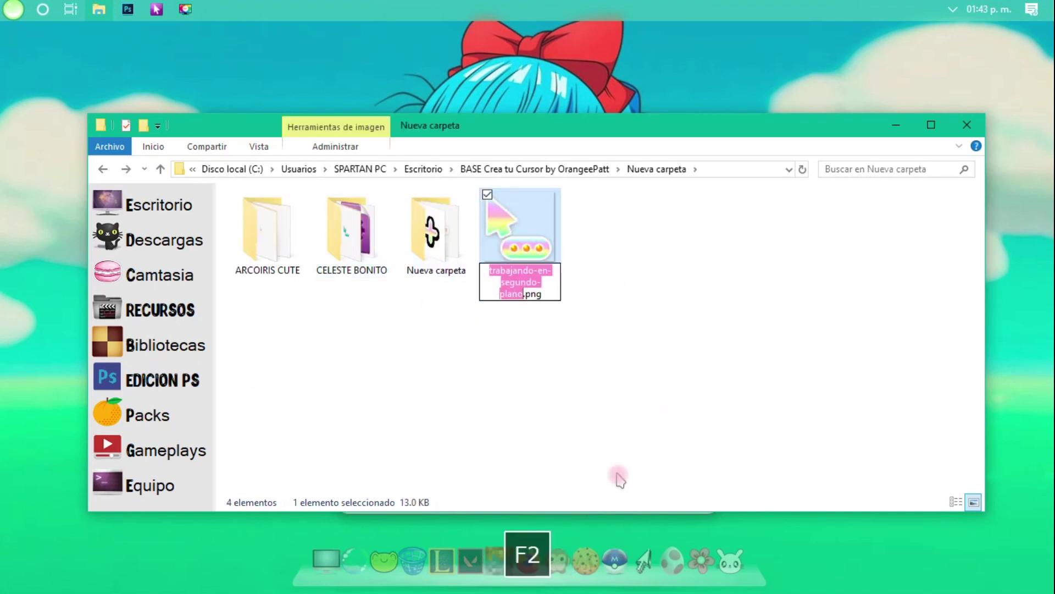
{"action": "key", "text": "ctrl+v"}
{"action": "key", "text": "Return"}
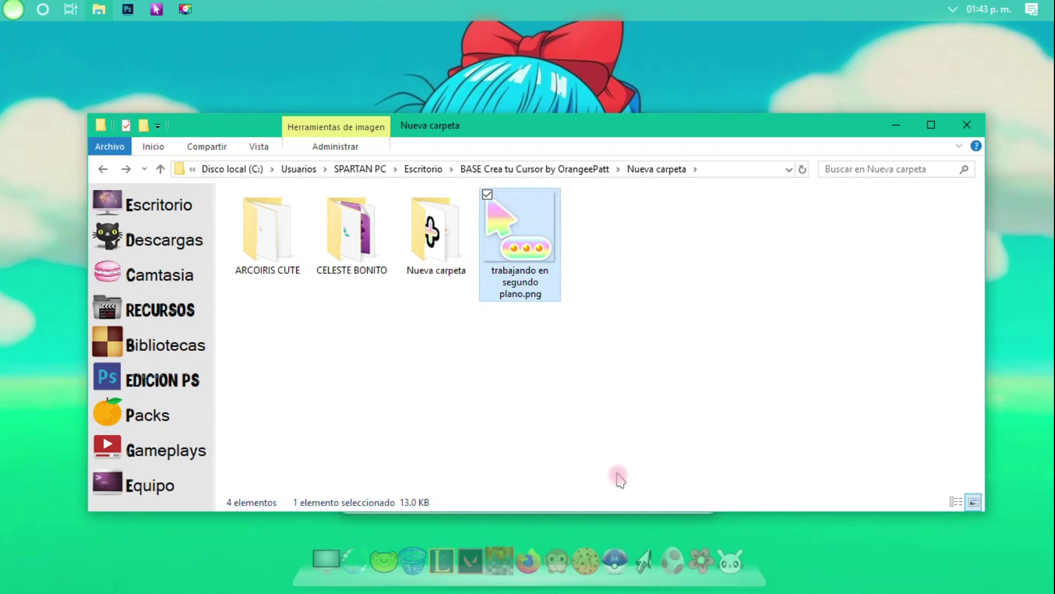
- Open the ARCOIRIS CUTE folder and select all its files to review the complete cursor set, including INSTALADOR.inf
{"action": "double_click", "coordinate": [294, 275]}
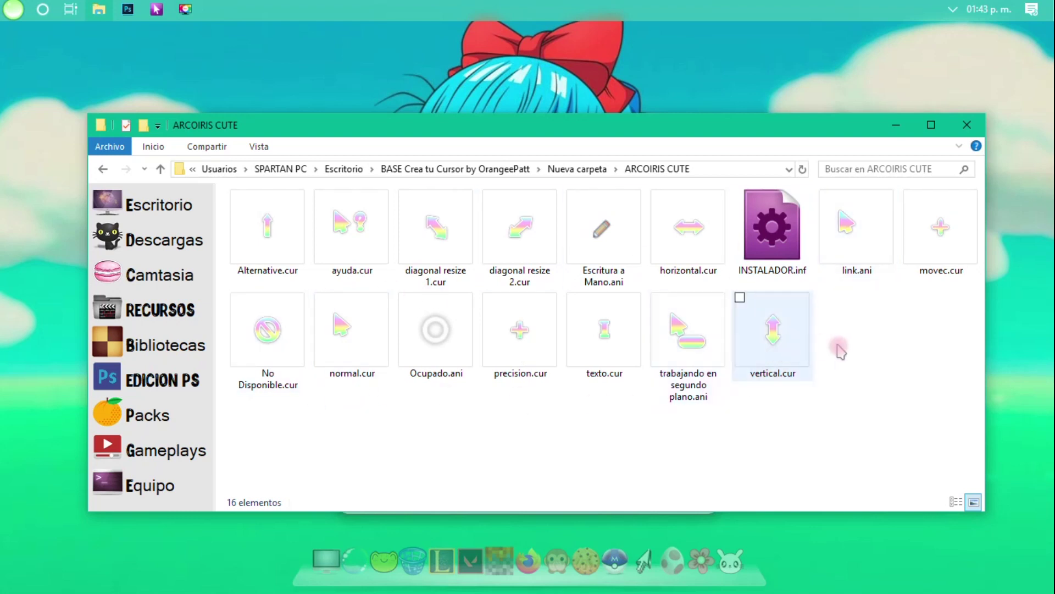
{"action": "left_click_drag", "start_coordinate": [924, 314], "coordinate": [286, 242]}
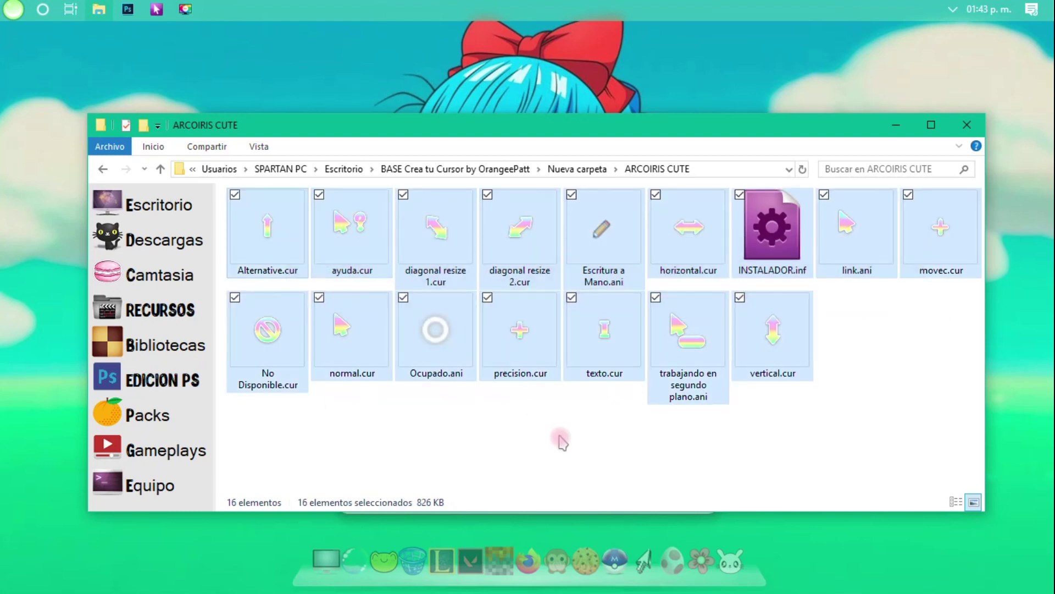
{"action": "left_click", "coordinate": [560, 437]}
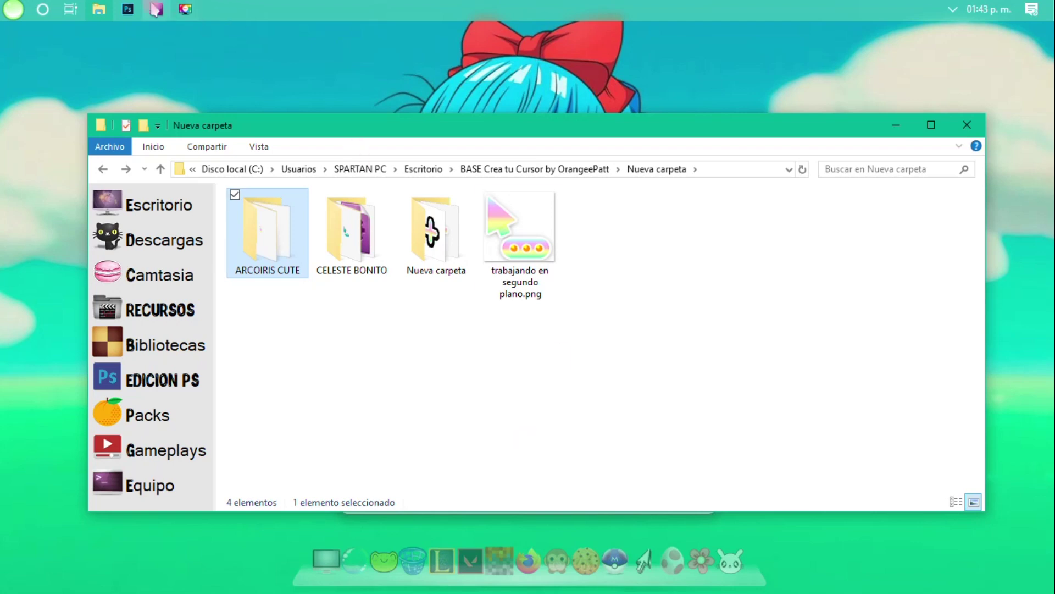
- Switch to Photoshop, hide and collapse the TRABAJANDO EN SEGUNDO PLANO group, and show every cursor layer from Alternative to AYUDA in CURSORES
{"action": "left_click", "coordinate": [130, 9]}
{"action": "left_click", "coordinate": [861, 389]}
{"action": "scroll", "coordinate": [830, 330], "scroll_direction": "down", "scroll_amount": 1}
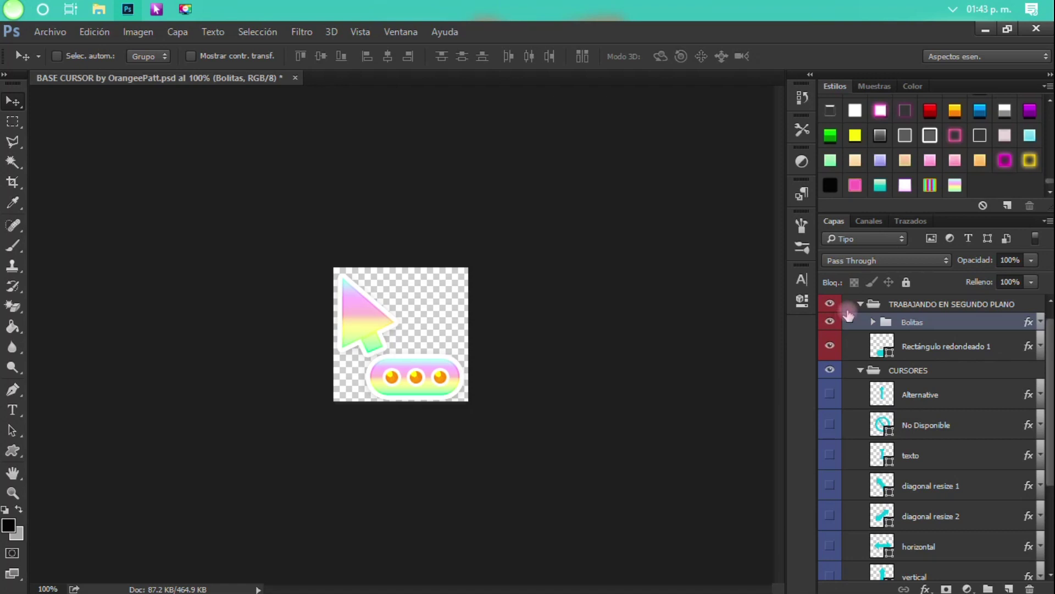
{"action": "left_click", "coordinate": [860, 306]}
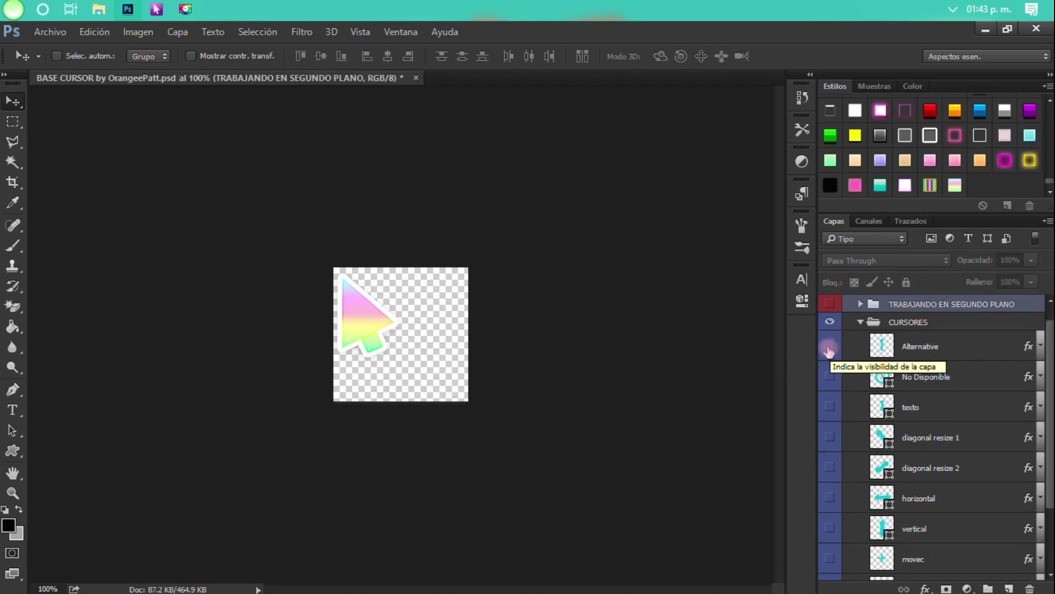
{"action": "left_click", "coordinate": [830, 351]}
{"action": "left_click_drag", "start_coordinate": [829, 352], "coordinate": [827, 542]}
{"action": "scroll", "coordinate": [829, 537], "scroll_direction": "down", "scroll_amount": 4}
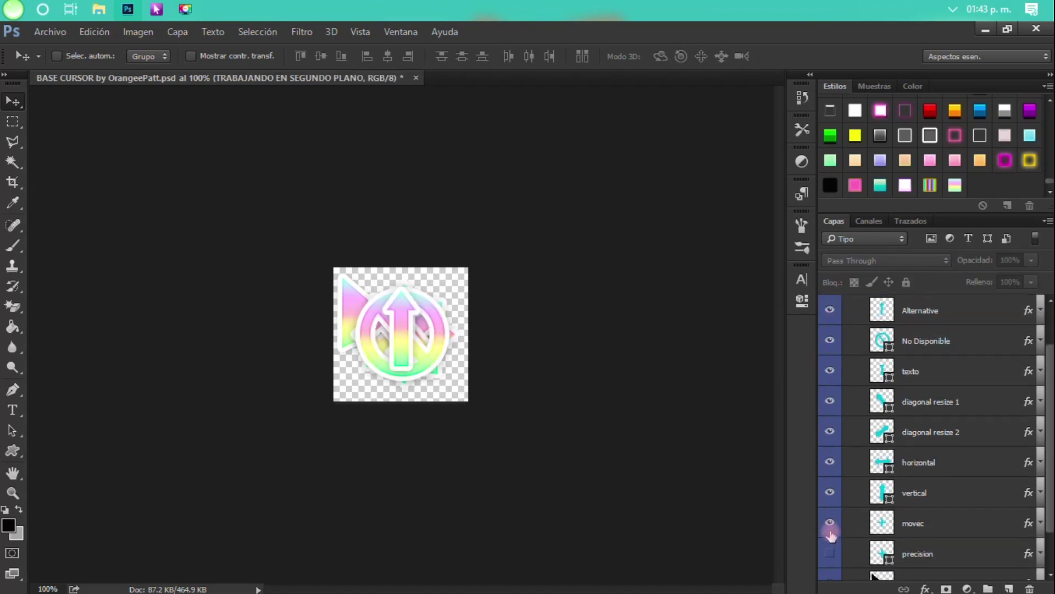
{"action": "scroll", "coordinate": [831, 536], "scroll_direction": "down", "scroll_amount": 1}
{"action": "left_click", "coordinate": [830, 504]}
{"action": "left_click", "coordinate": [828, 564]}
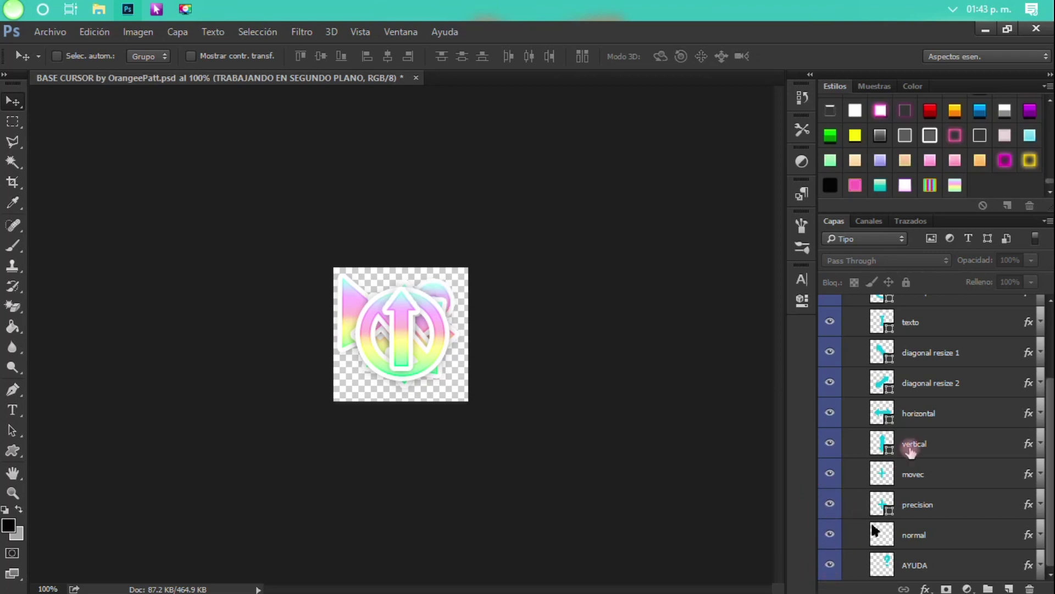
{"action": "scroll", "coordinate": [908, 434], "scroll_direction": "up", "scroll_amount": 3}
{"action": "scroll", "coordinate": [908, 414], "scroll_direction": "up", "scroll_amount": 2}
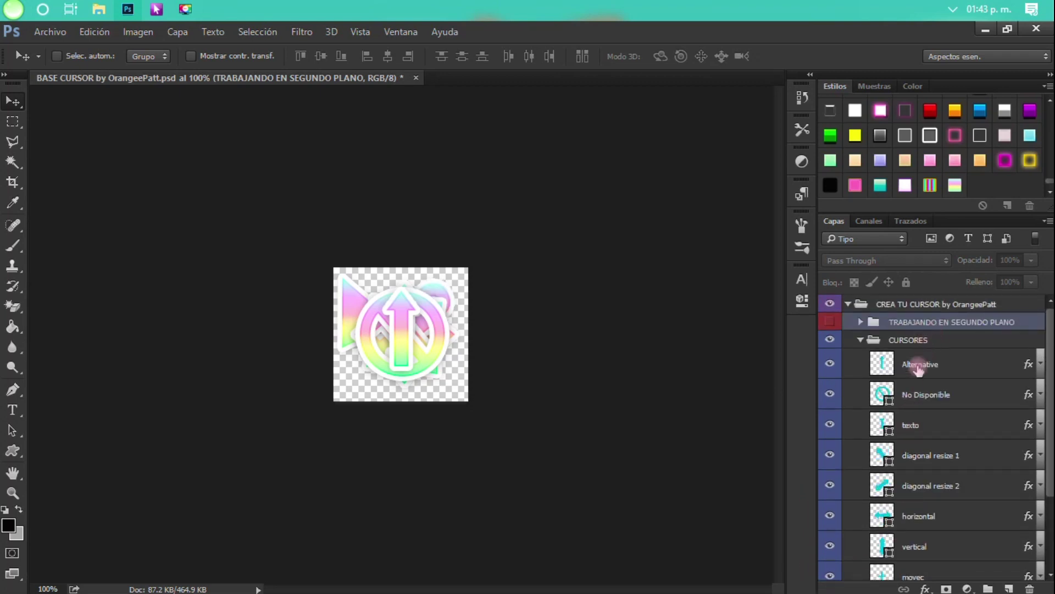
- Try the six style presets of the last row on the Alternative layer one by one, ending with the pastel rainbow gradient
{"action": "left_click", "coordinate": [910, 364]}
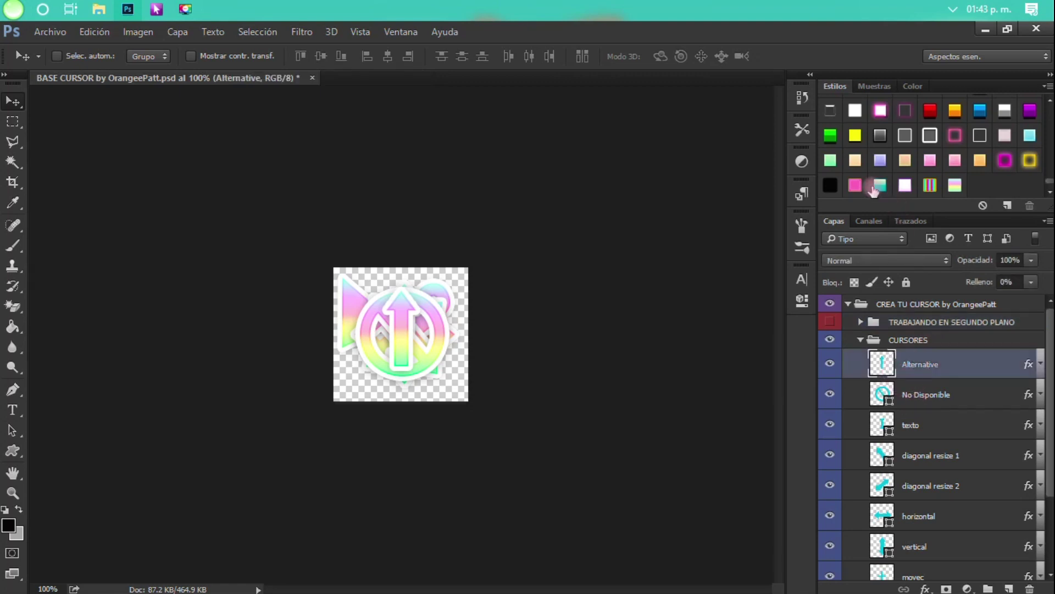
{"action": "left_click", "coordinate": [831, 184]}
{"action": "left_click", "coordinate": [855, 185]}
{"action": "left_click", "coordinate": [880, 187]}
{"action": "left_click", "coordinate": [905, 184]}
{"action": "left_click", "coordinate": [929, 186]}
{"action": "left_click", "coordinate": [955, 185]}
- Return to File Explorer, review all the files of the finished ARCOIRIS CUTE pack, and minimize the window to show the desktop
{"action": "left_click", "coordinate": [985, 29]}
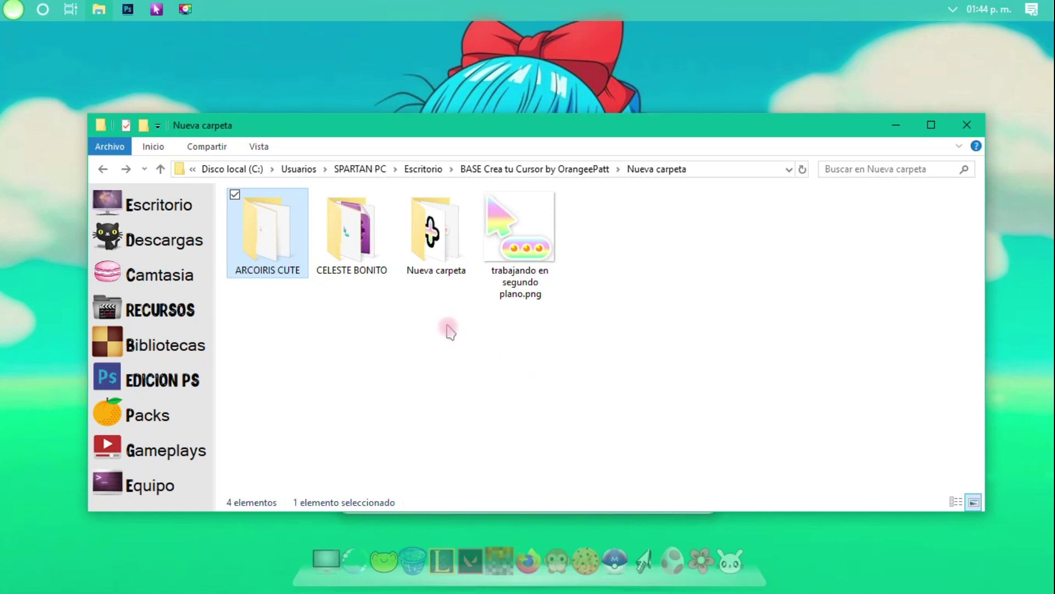
{"action": "double_click", "coordinate": [278, 233]}
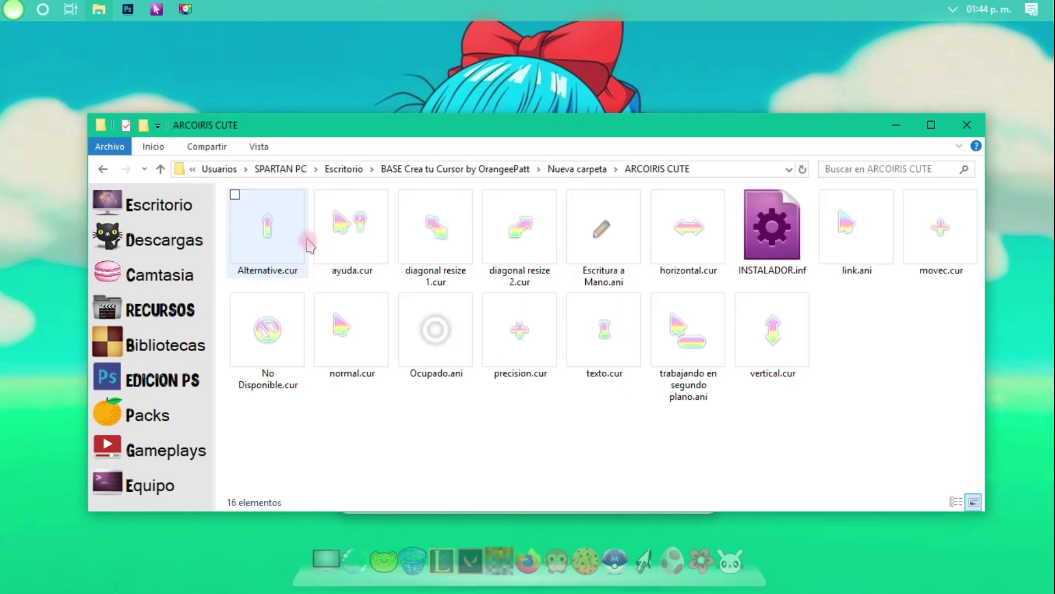
{"action": "left_click_drag", "start_coordinate": [937, 340], "coordinate": [267, 227]}
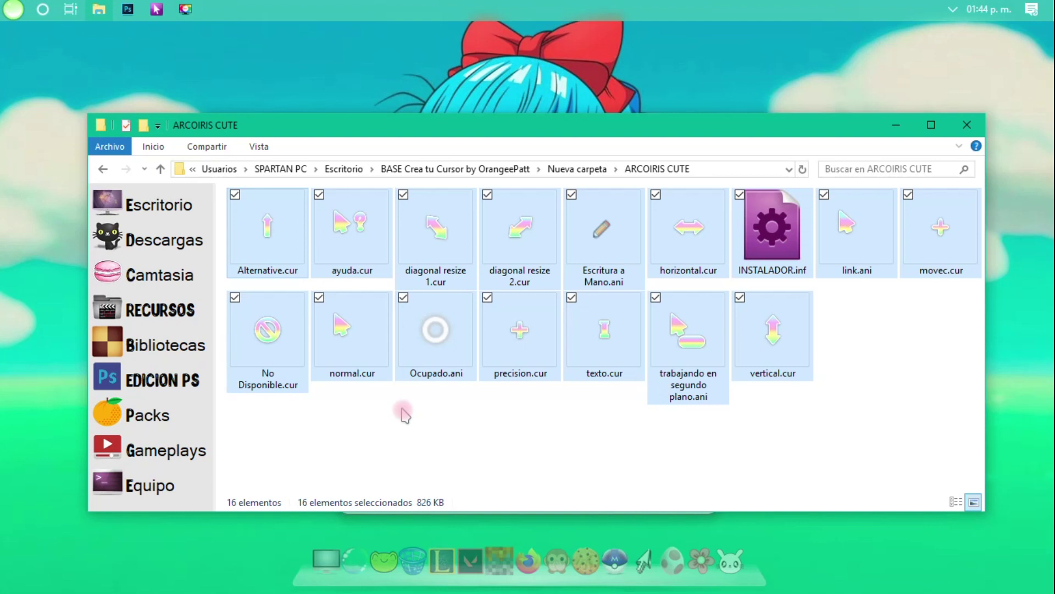
{"action": "left_click", "coordinate": [404, 412]}
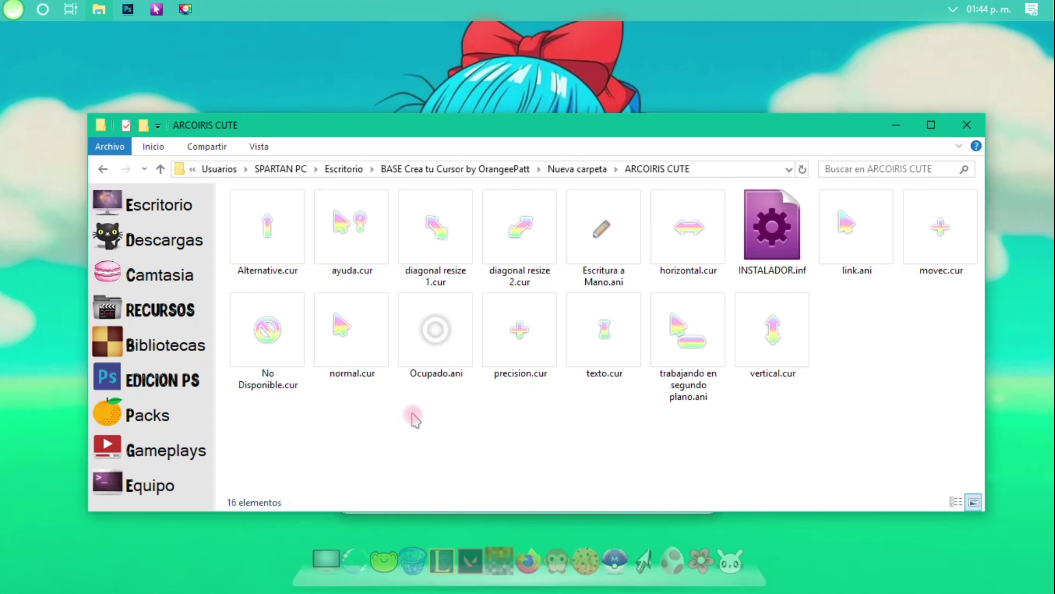
{"action": "left_click", "coordinate": [897, 120]}
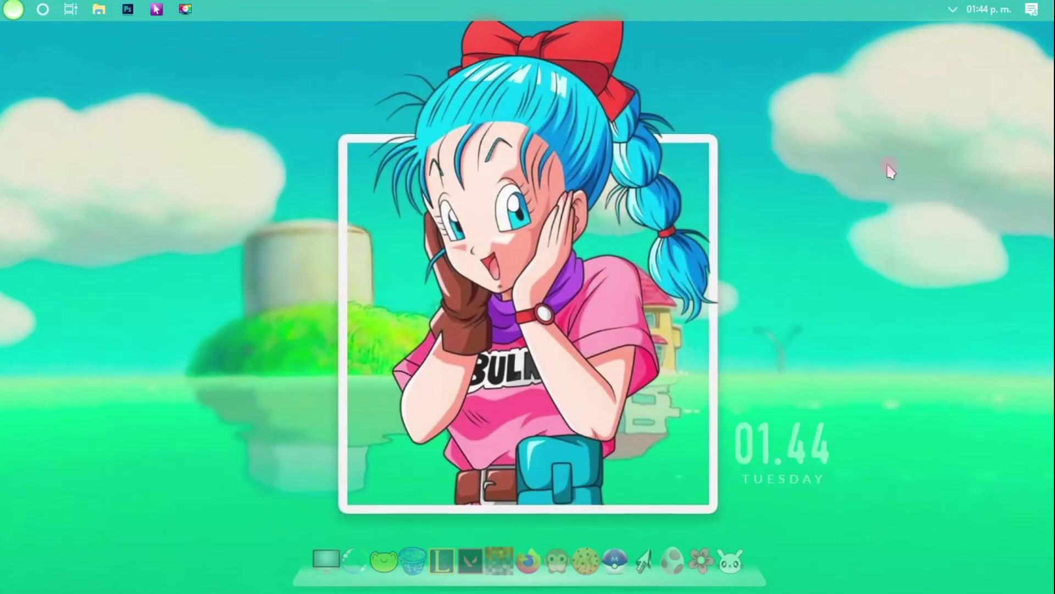